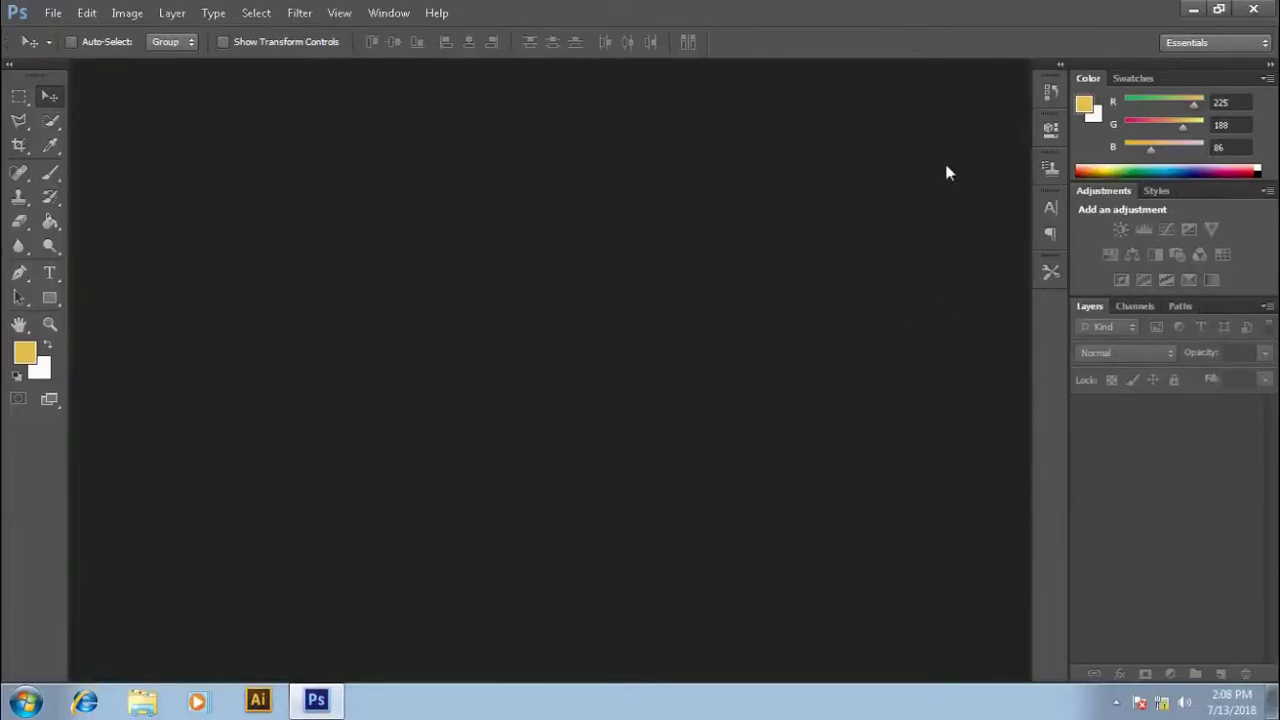
# - Open orig.jpg, unlock its Background as Layer 0, and duplicate it into Layer 0 copy
pyautogui.click(1195, 10)
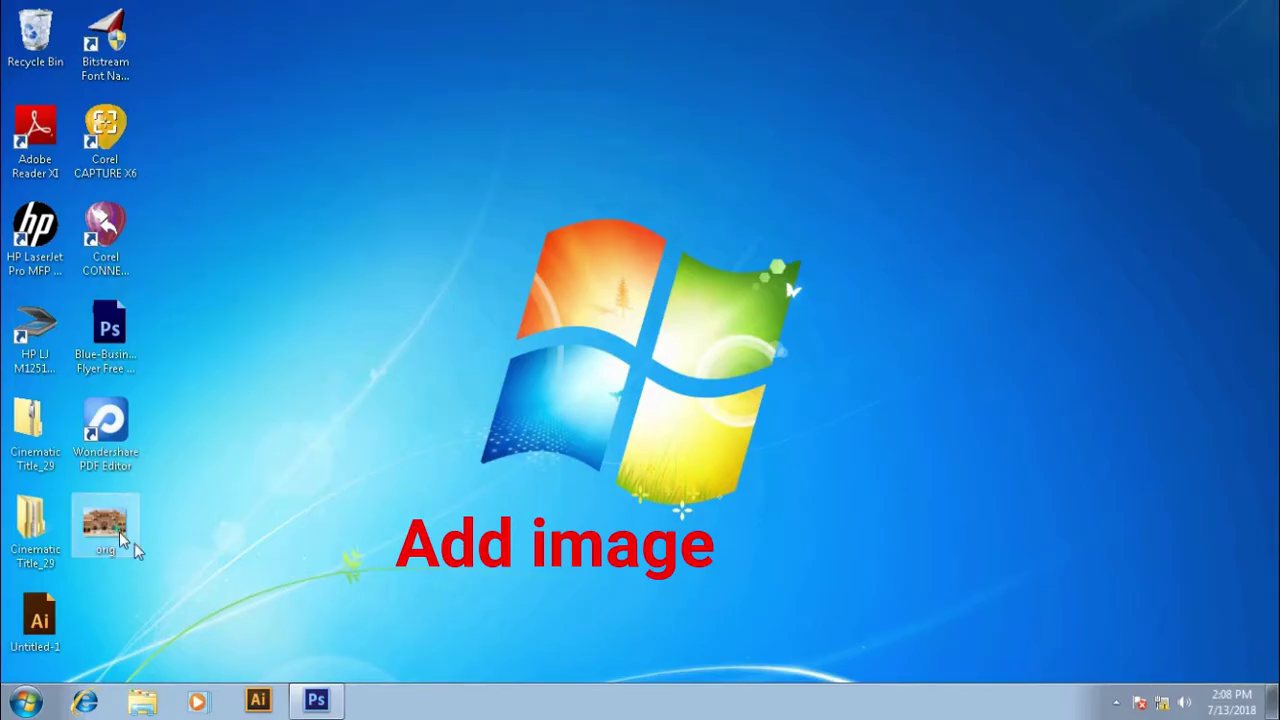
pyautogui.moveTo(105, 525)
pyautogui.mouseDown()
pyautogui.moveTo(327, 708)
pyautogui.moveTo(395, 410)
pyautogui.mouseUp()
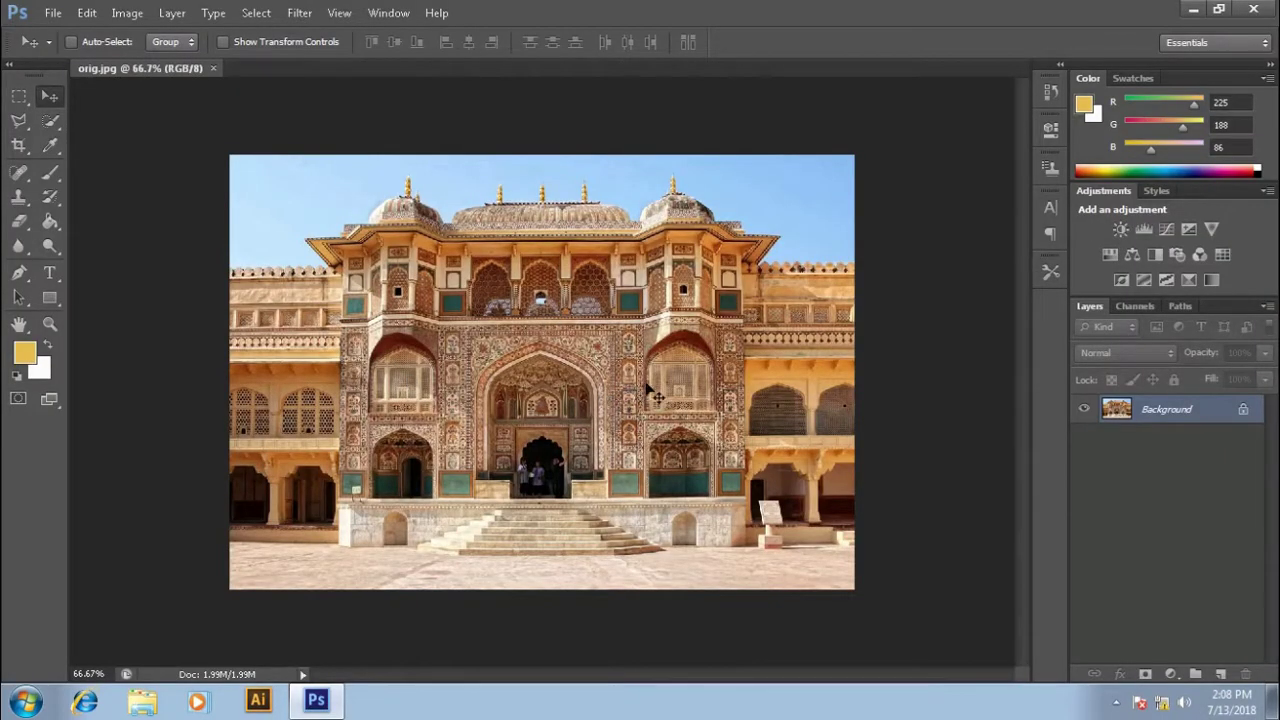
pyautogui.doubleClick(1210, 415)
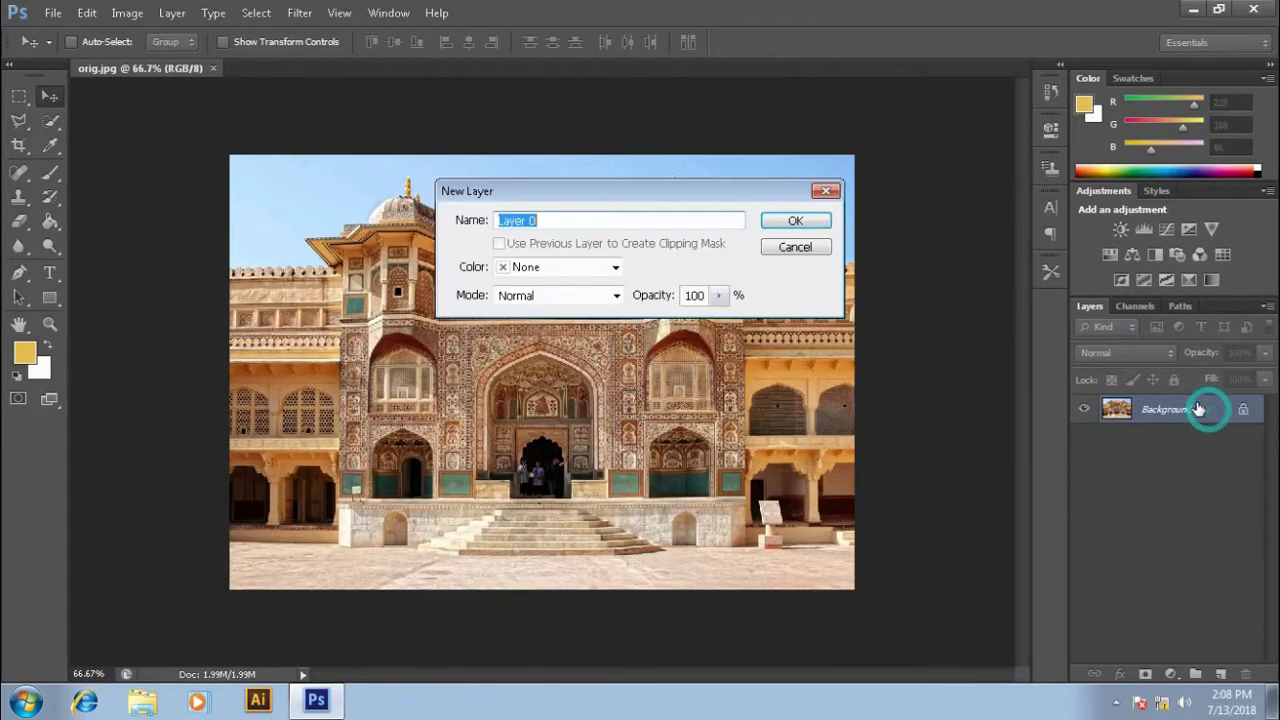
pyautogui.click(810, 224)
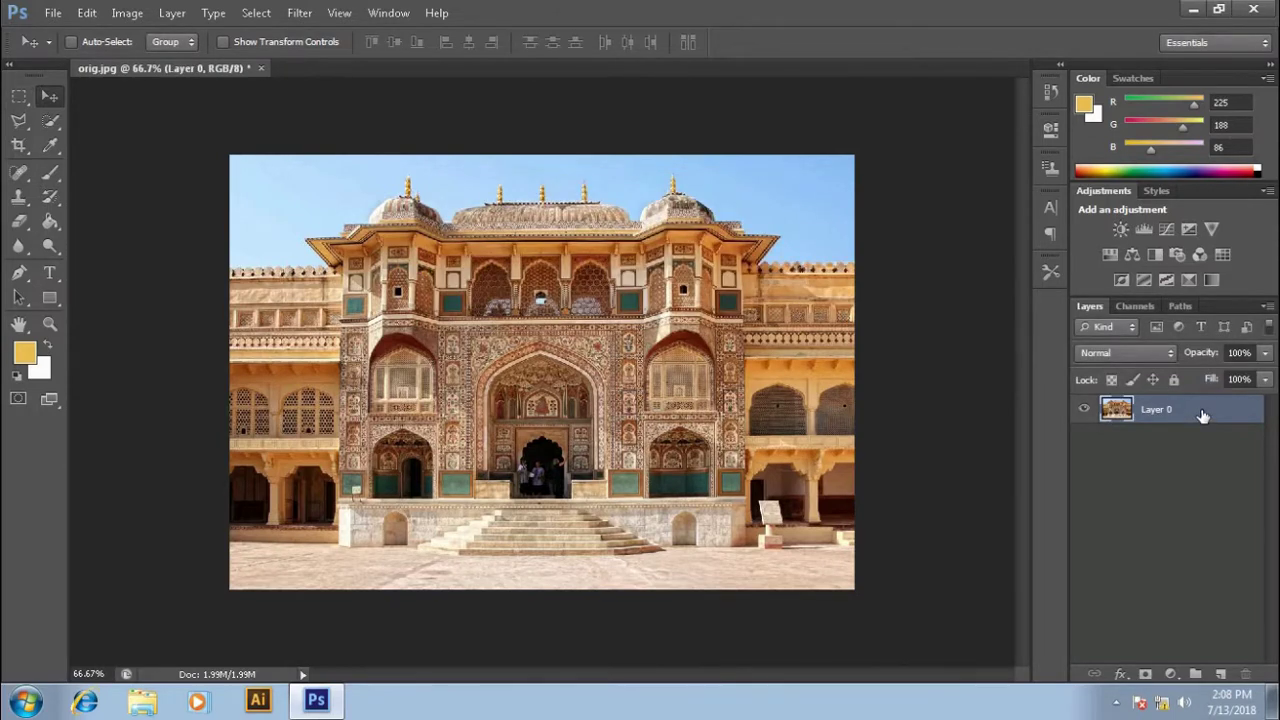
pyautogui.hotkey('ctrl', 'j')
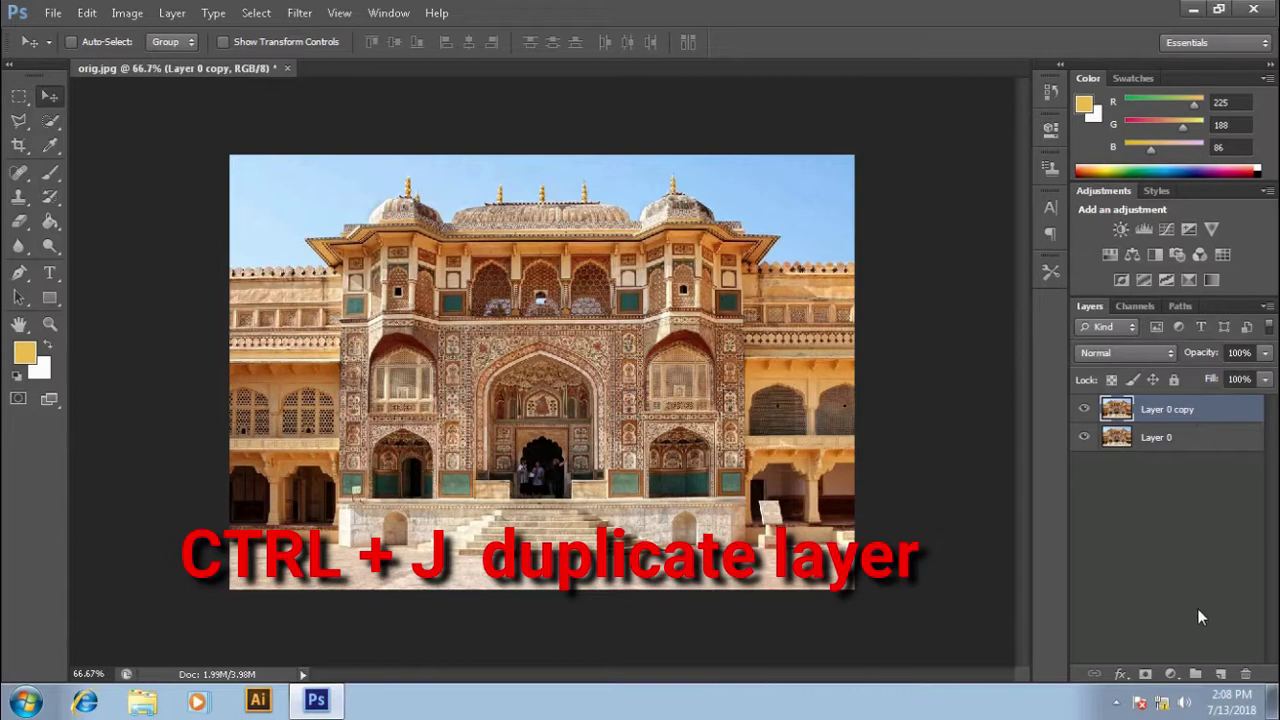
# - Add a Solid Color fill layer in black (#000000)
pyautogui.click(1171, 675)
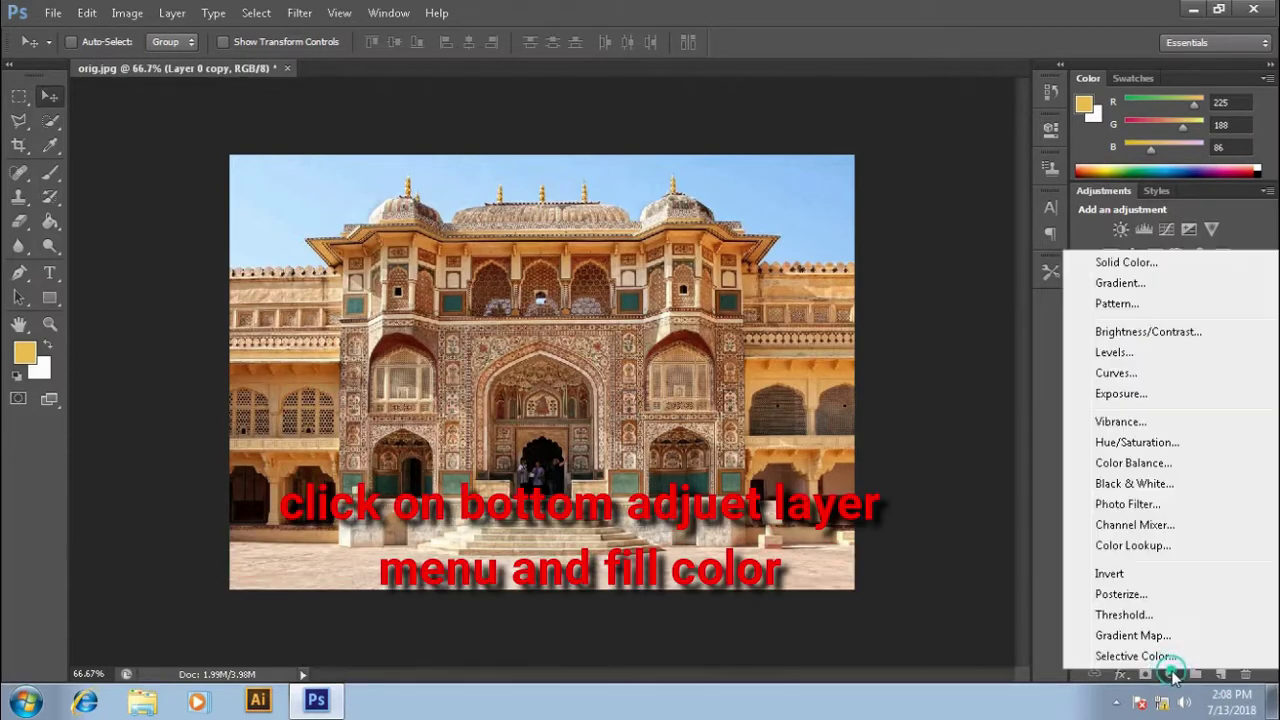
pyautogui.click(1130, 262)
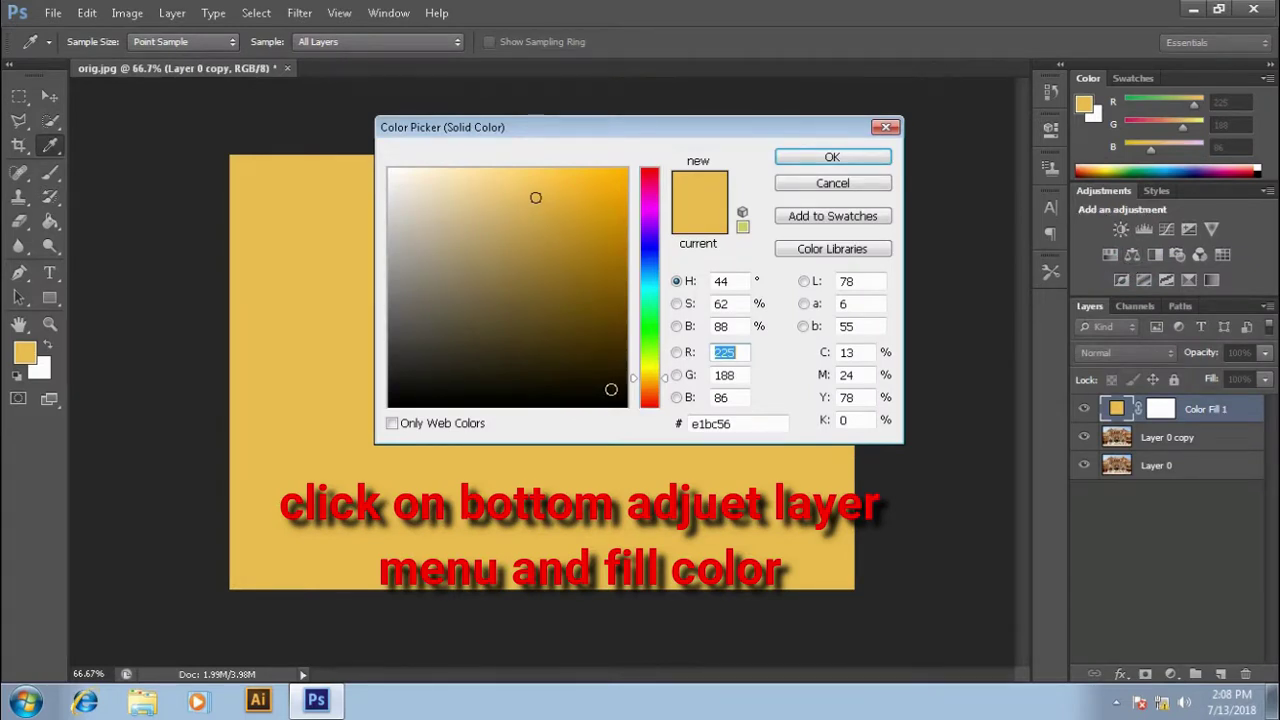
pyautogui.moveTo(611, 389); pyautogui.dragTo(627, 408)
pyautogui.moveTo(732, 423); pyautogui.dragTo(682, 423)
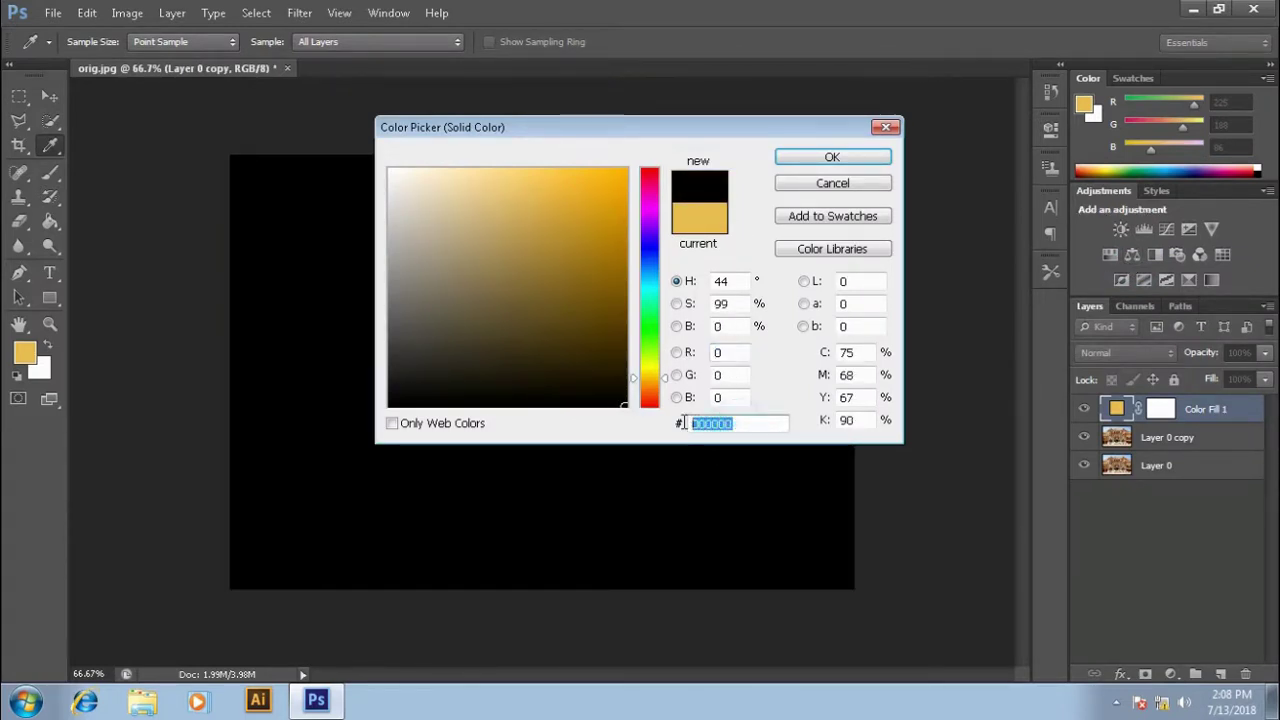
pyautogui.click(866, 160)
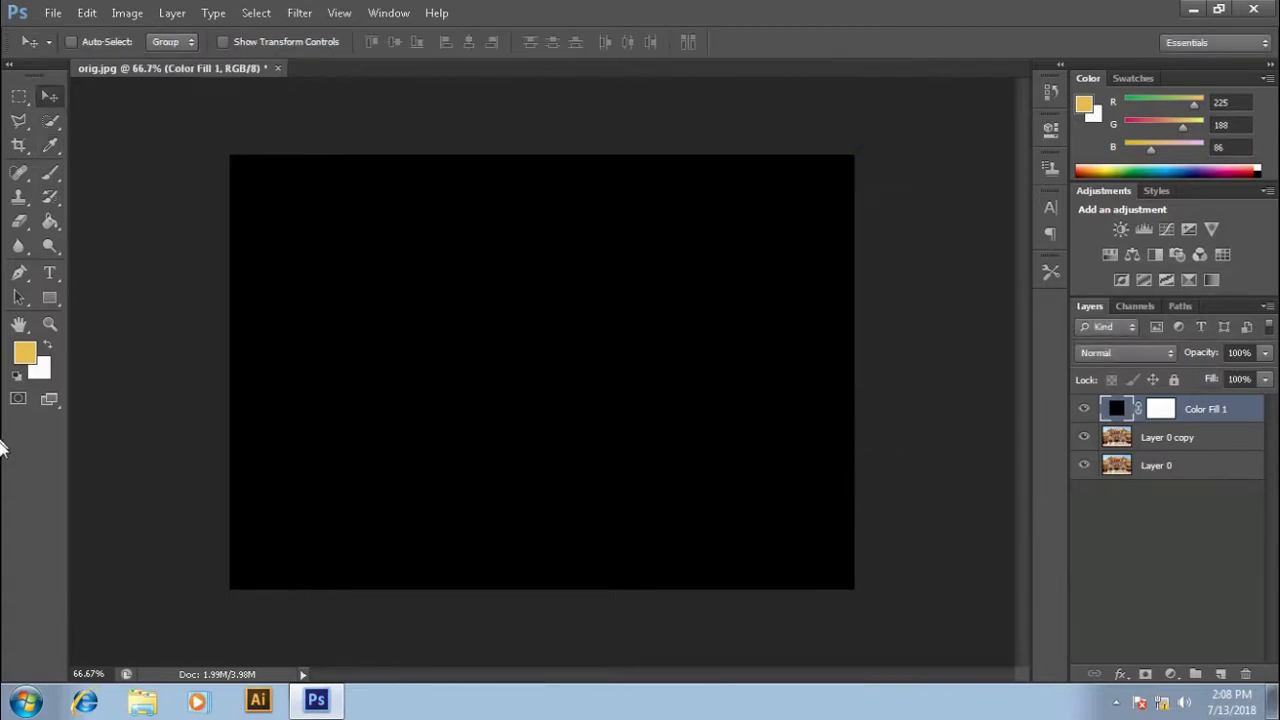
# - Lower the black Color Fill 1 layer's opacity to about 64%
pyautogui.click(1266, 353)
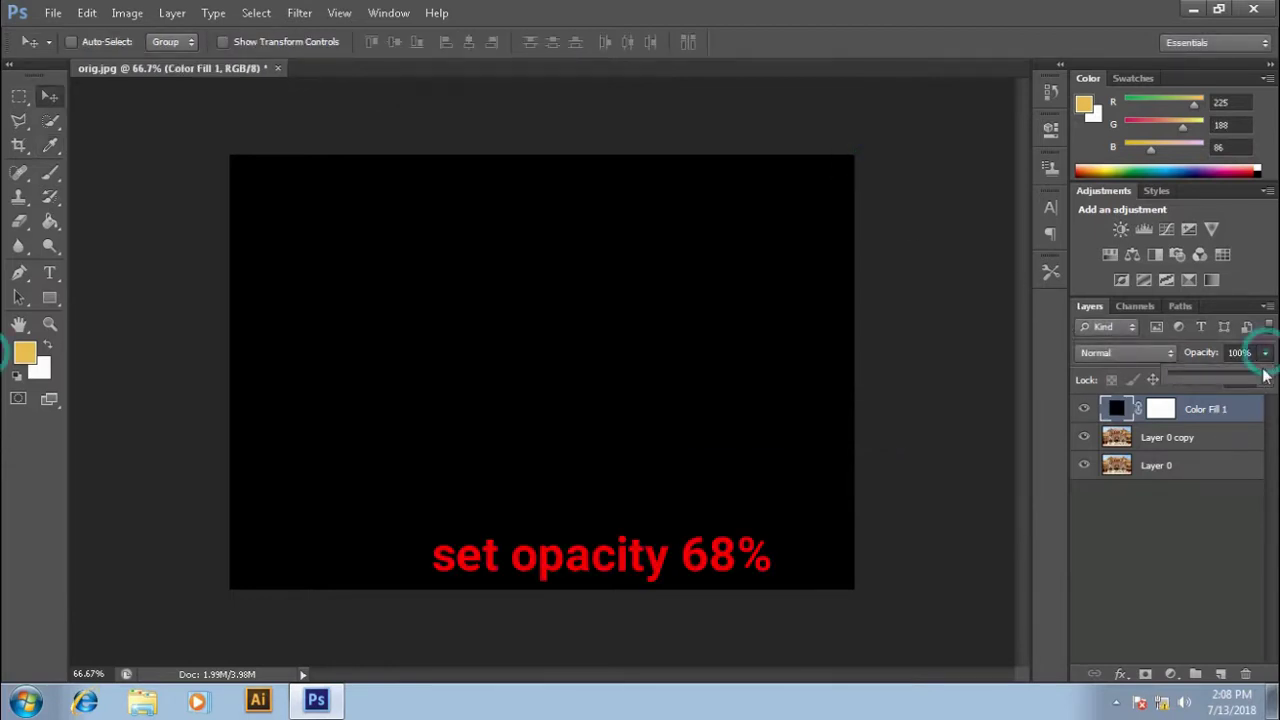
pyautogui.moveTo(1262, 378); pyautogui.dragTo(1239, 378)
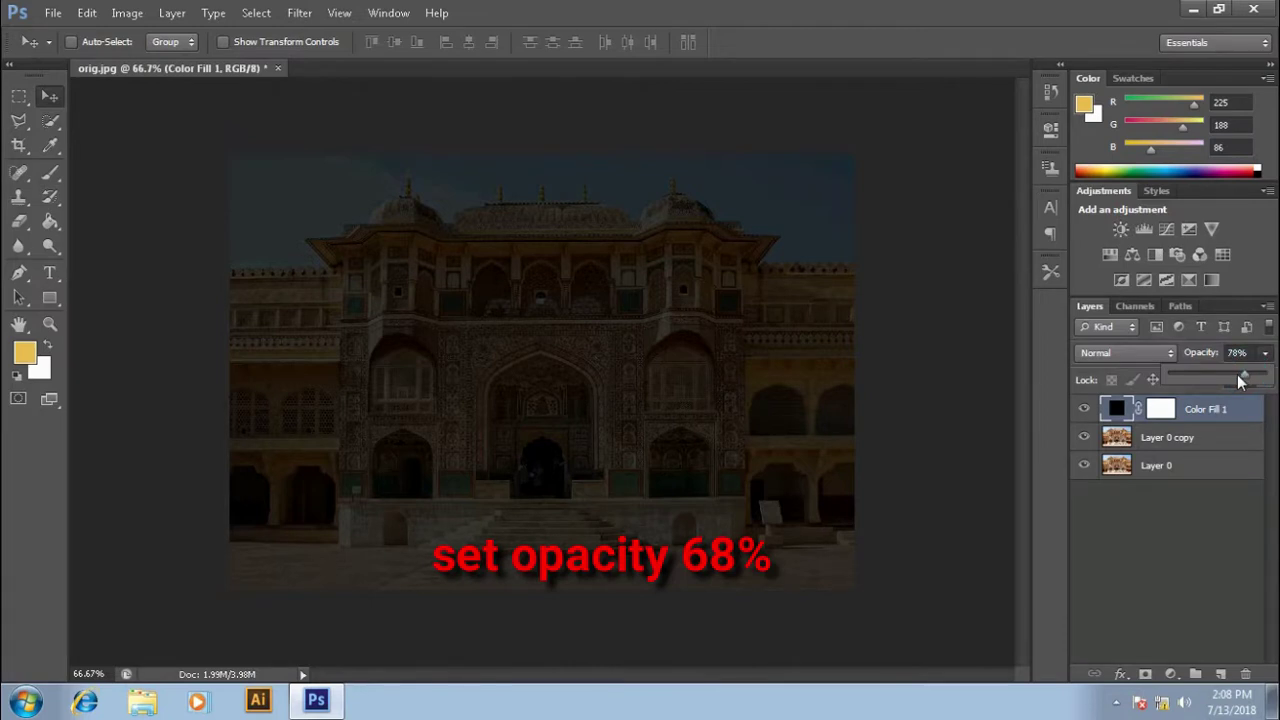
pyautogui.moveTo(1247, 374); pyautogui.dragTo(1232, 375)
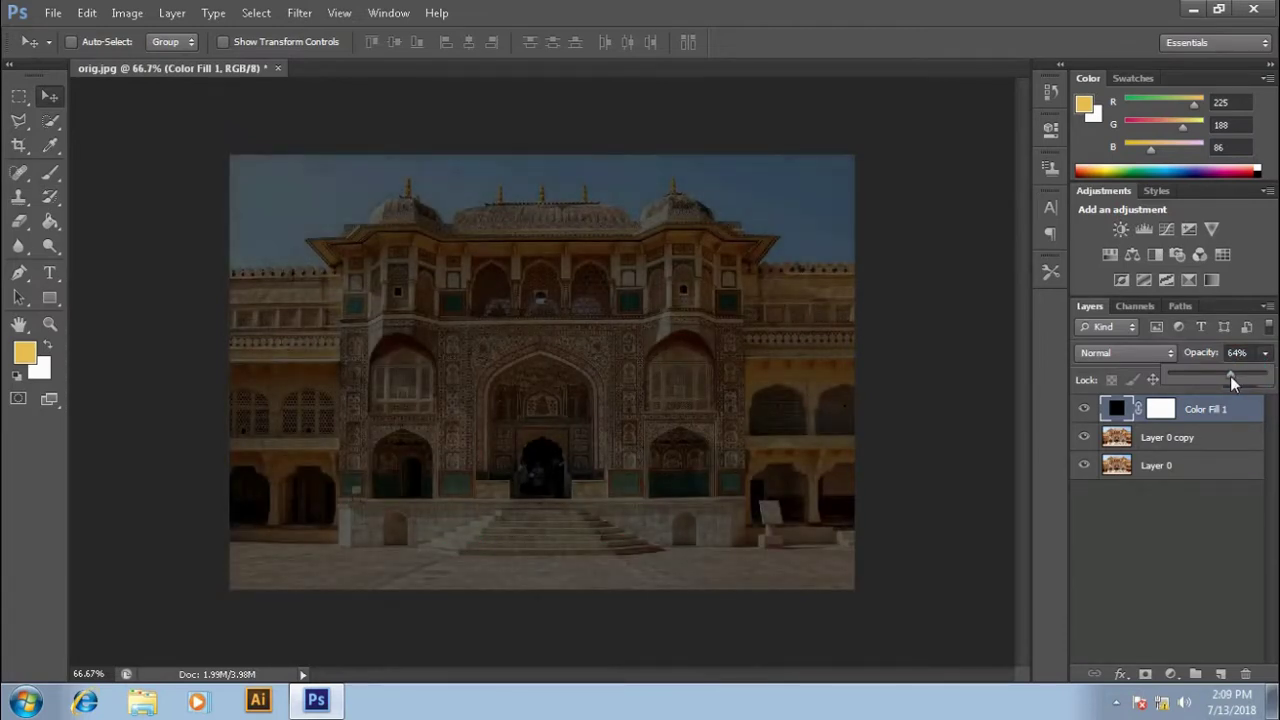
# - Add empty Layer 1 and start a pen path up the doorway's left side and over the arch
pyautogui.click(843, 381)
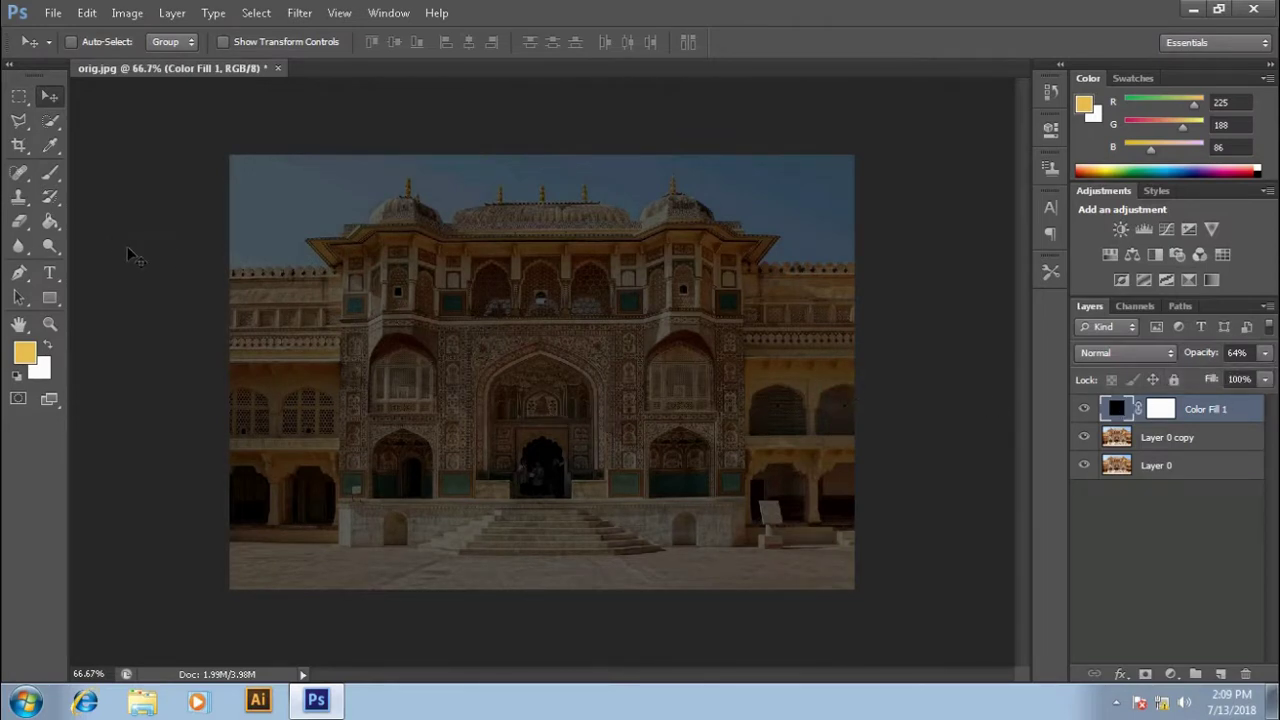
pyautogui.click(1220, 673)
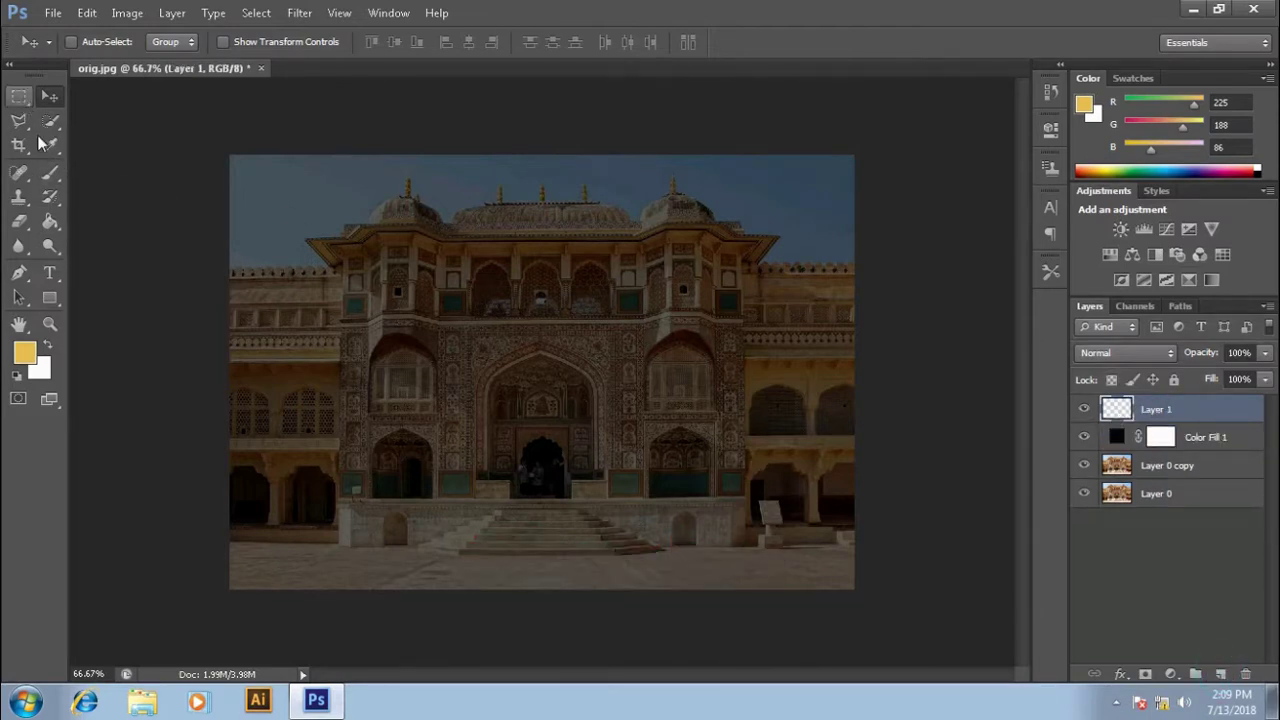
pyautogui.click(19, 272)
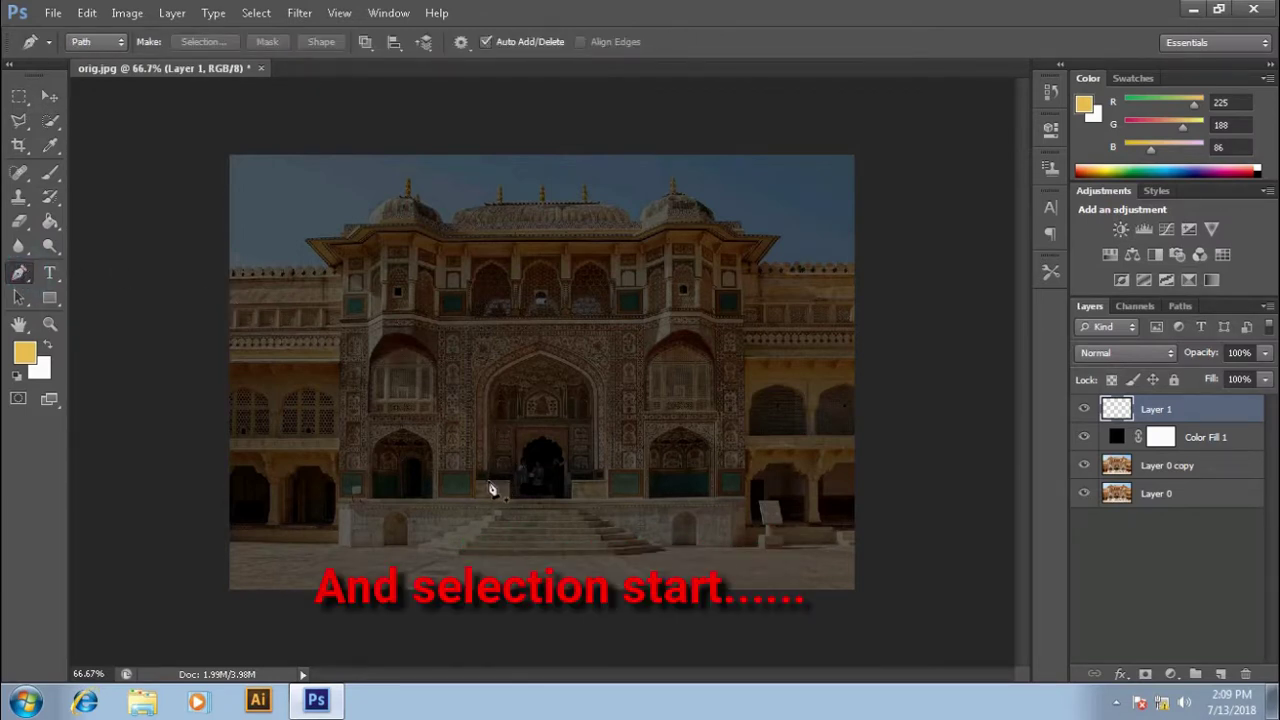
pyautogui.click(488, 480)
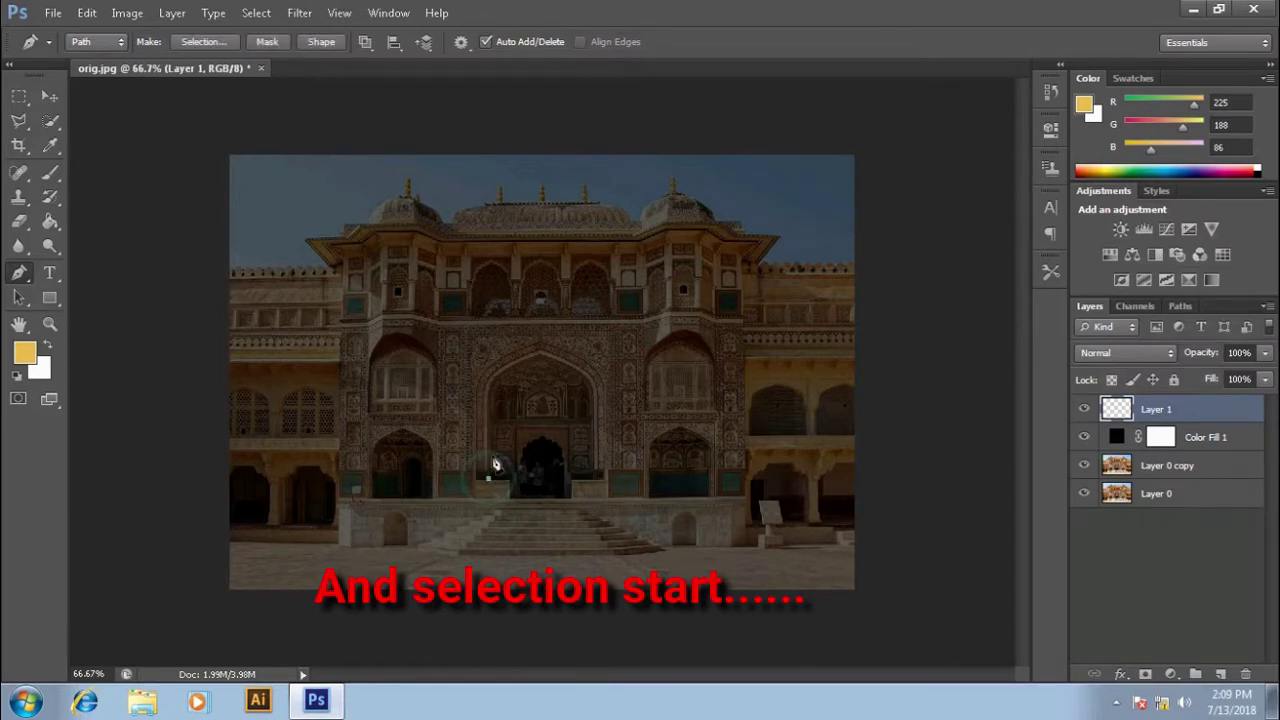
pyautogui.click(489, 387)
pyautogui.moveTo(538, 355); pyautogui.dragTo(559, 362)
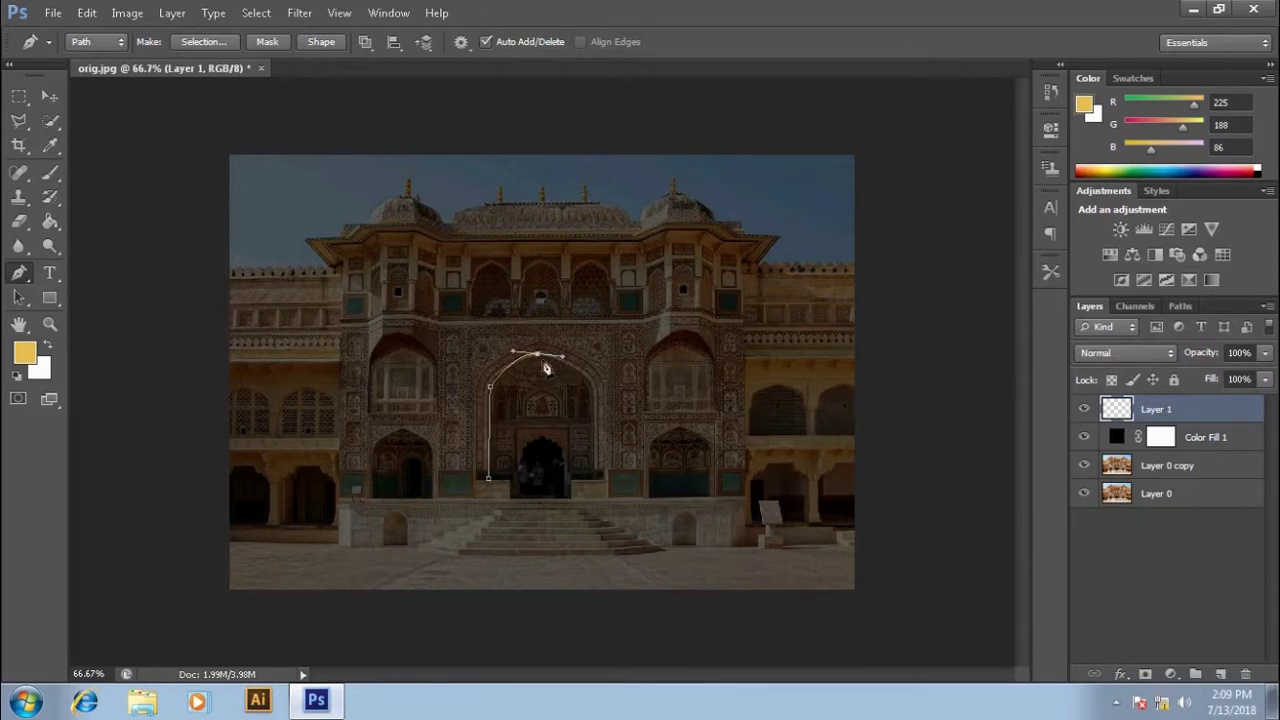
pyautogui.keyDown('alt'); pyautogui.click(538, 356); pyautogui.keyUp('alt')
# - Continue the path down the arch's right side and along the threshold, closing it at the start
pyautogui.moveTo(590, 374); pyautogui.dragTo(593, 397)
pyautogui.click(591, 479)
pyautogui.click(570, 480)
pyautogui.click(569, 497)
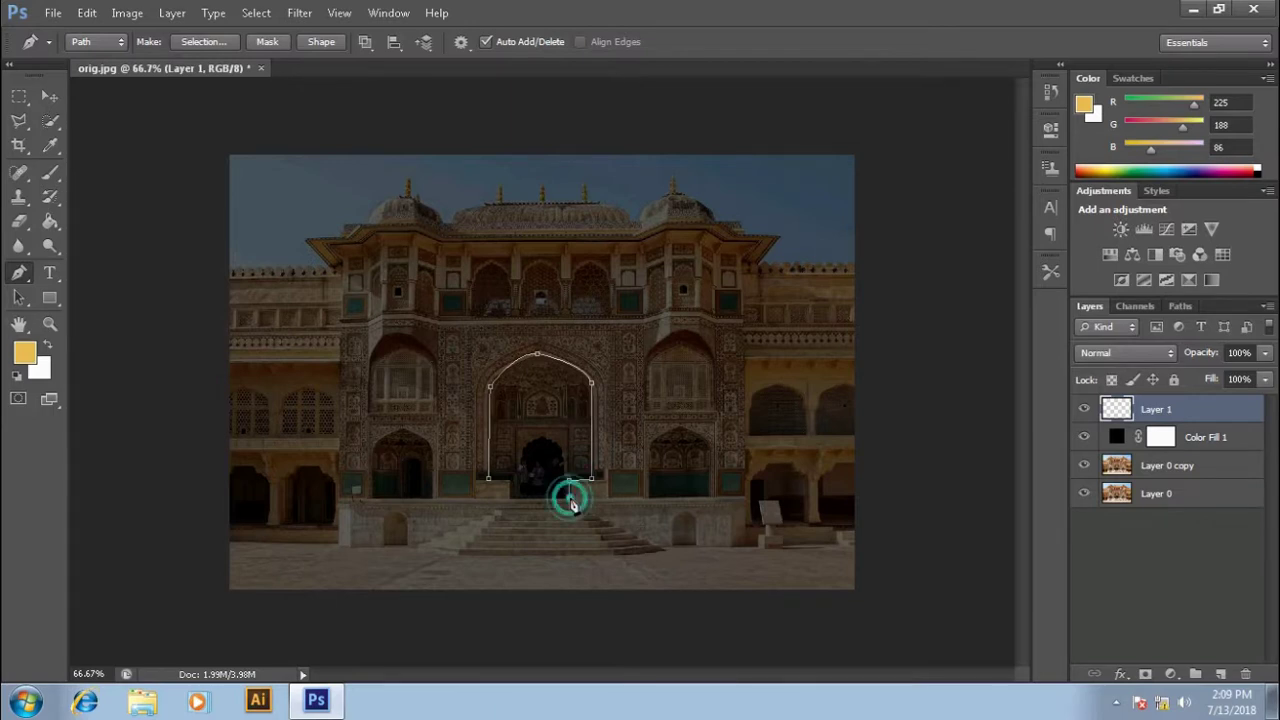
pyautogui.click(508, 497)
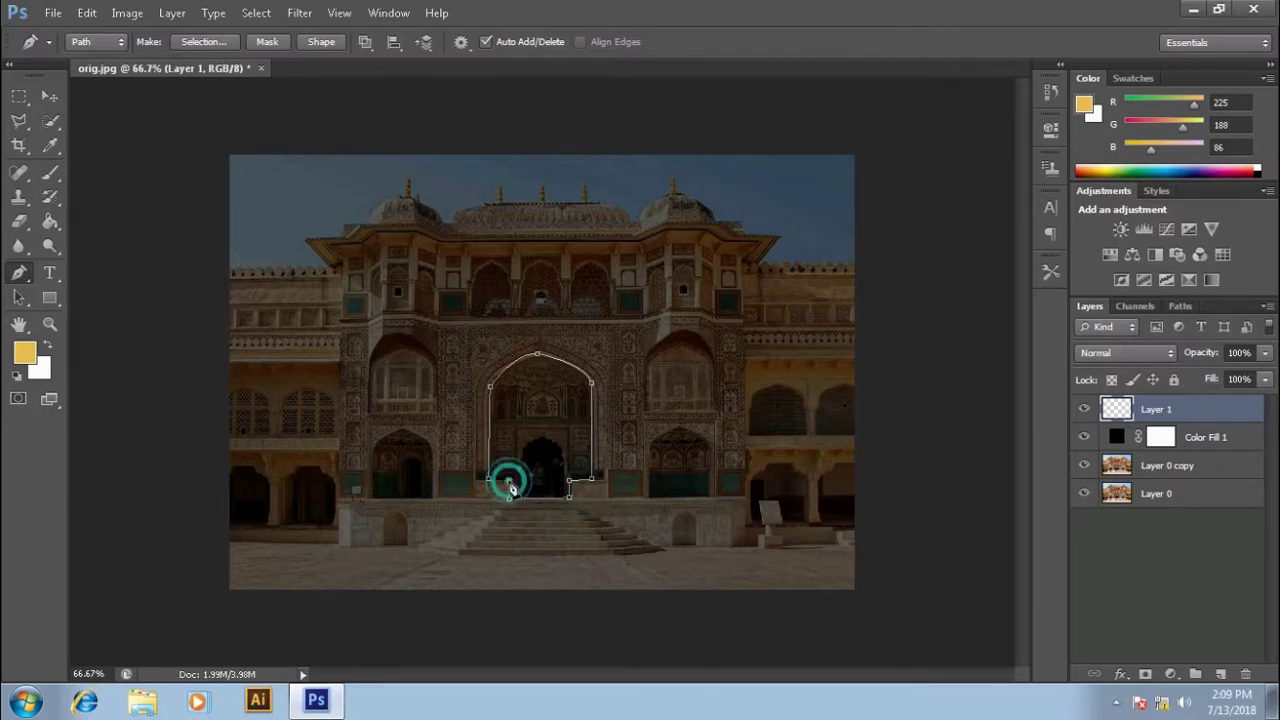
pyautogui.click(489, 481)
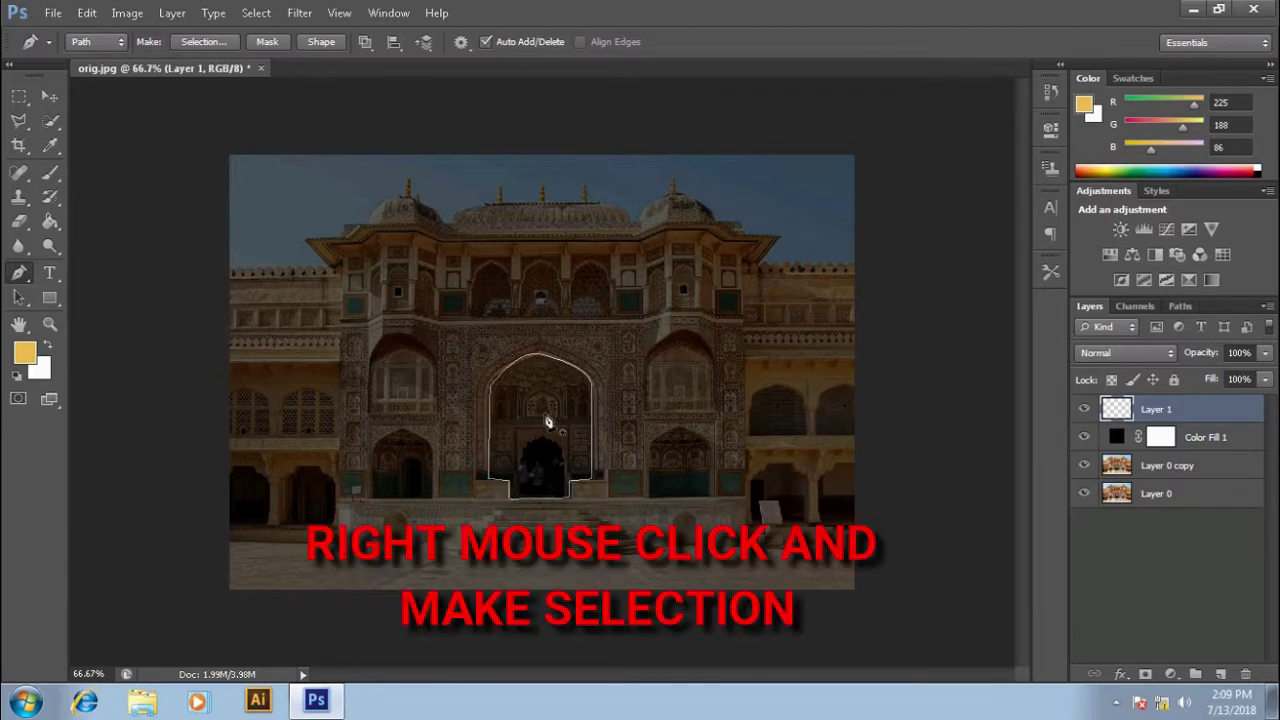
# - Convert the doorway path into a selection with Make Selection
pyautogui.rightClick(548, 421)
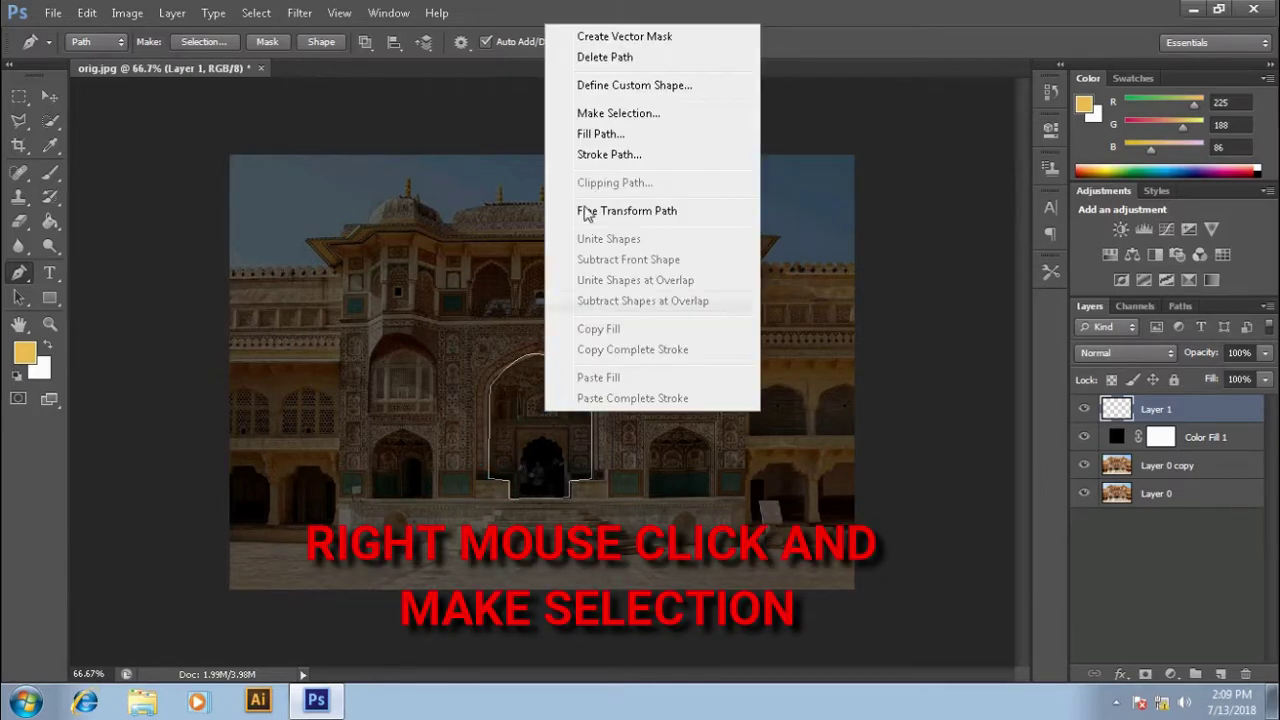
pyautogui.click(605, 112)
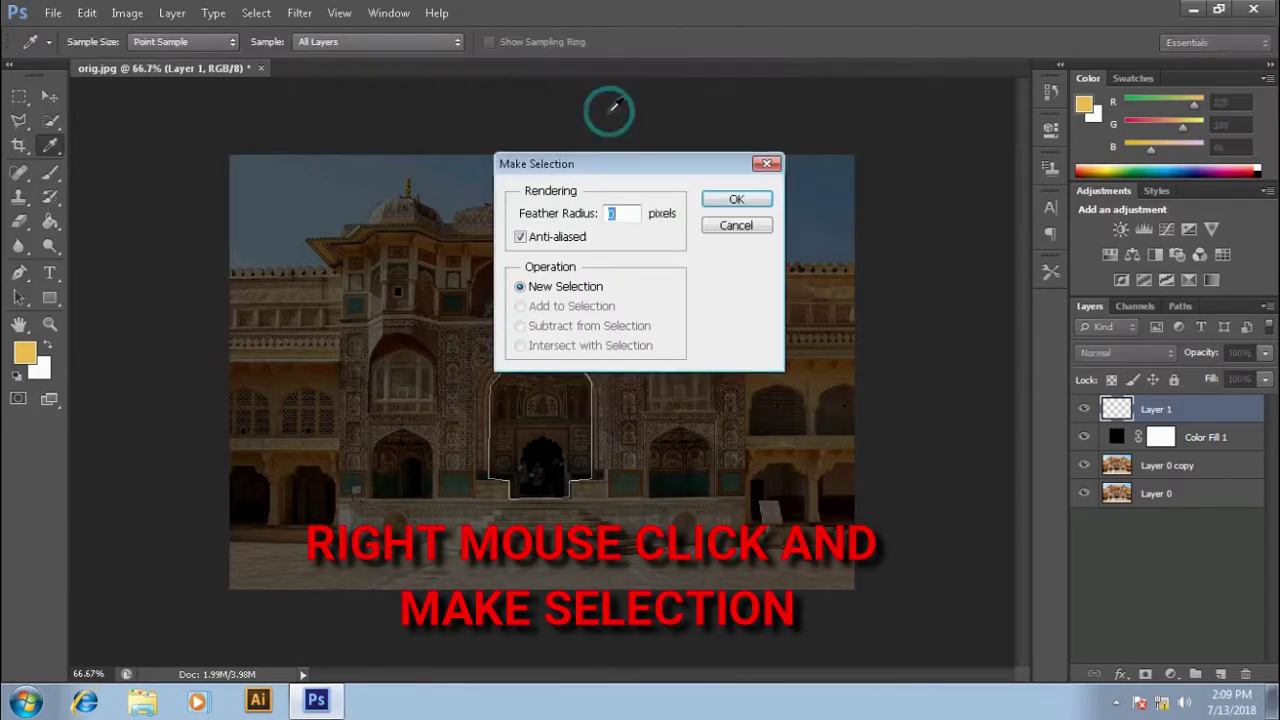
pyautogui.click(748, 200)
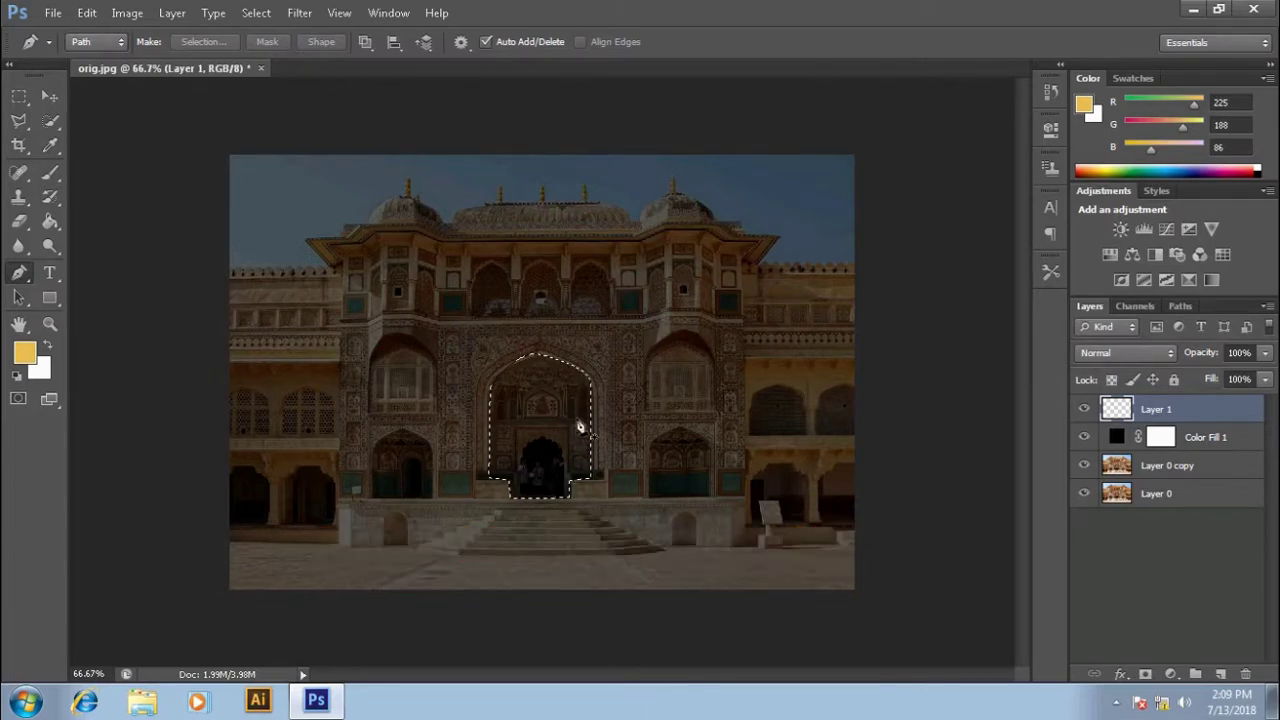
# - Brush the selected doorway solid yellow #dfb952 on Layer 1
pyautogui.click(50, 172)
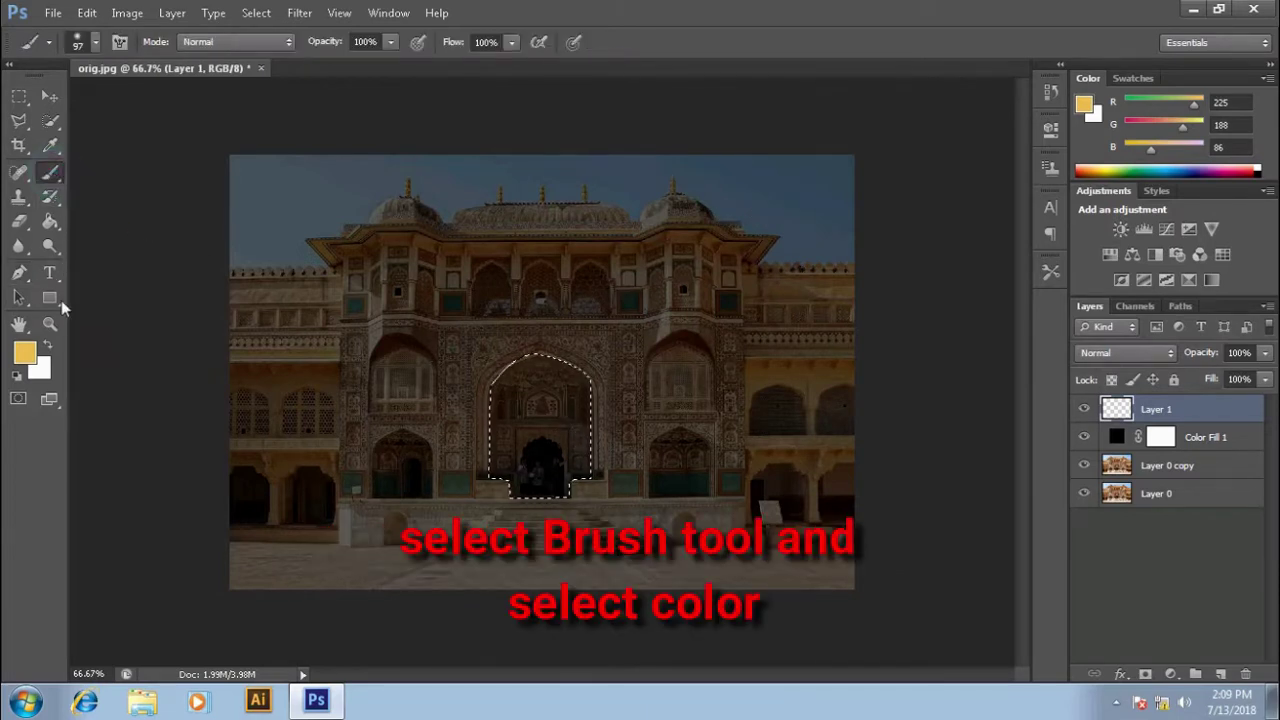
pyautogui.click(24, 352)
pyautogui.click(532, 201)
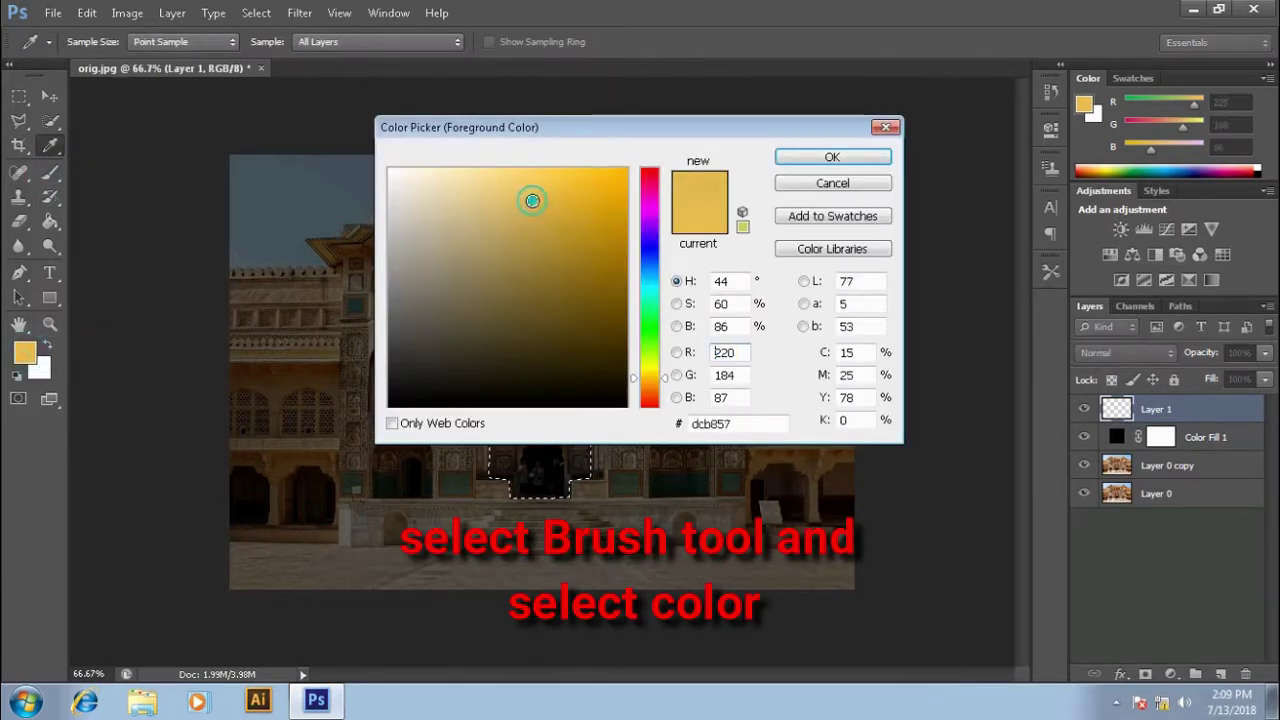
pyautogui.click(539, 198)
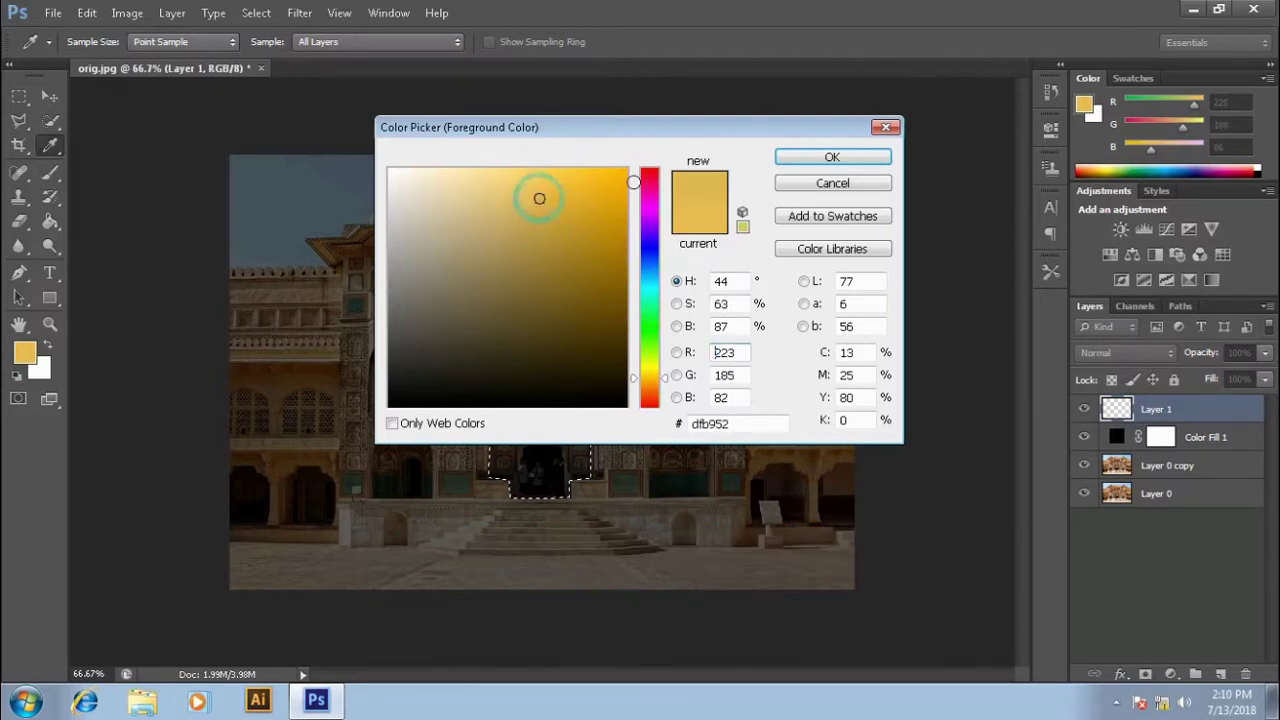
pyautogui.click(792, 158)
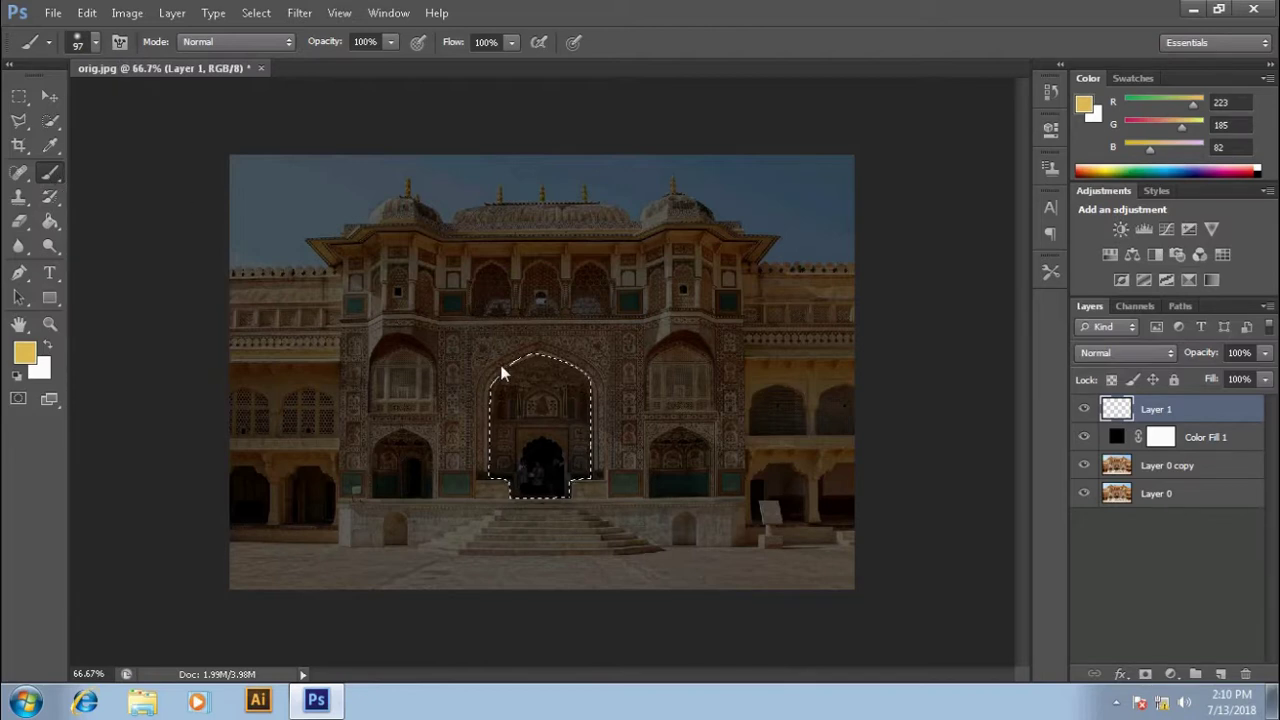
pyautogui.moveTo(503, 374)
pyautogui.mouseDown()
pyautogui.moveTo(558, 503)
pyautogui.moveTo(460, 413)
pyautogui.moveTo(574, 368)
pyautogui.moveTo(588, 450)
pyautogui.mouseUp()
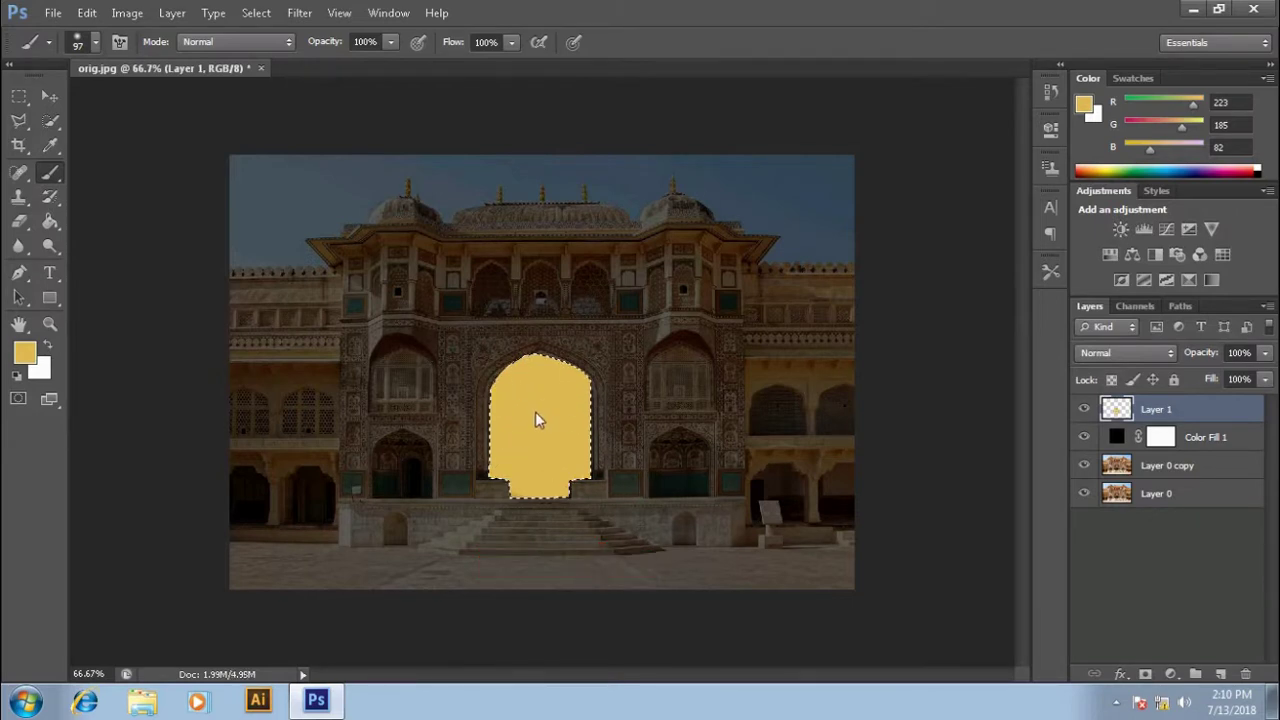
# - Gaussian-blur the yellow fill and set Layer 1's blend mode to Color Dodge
pyautogui.click(300, 13)
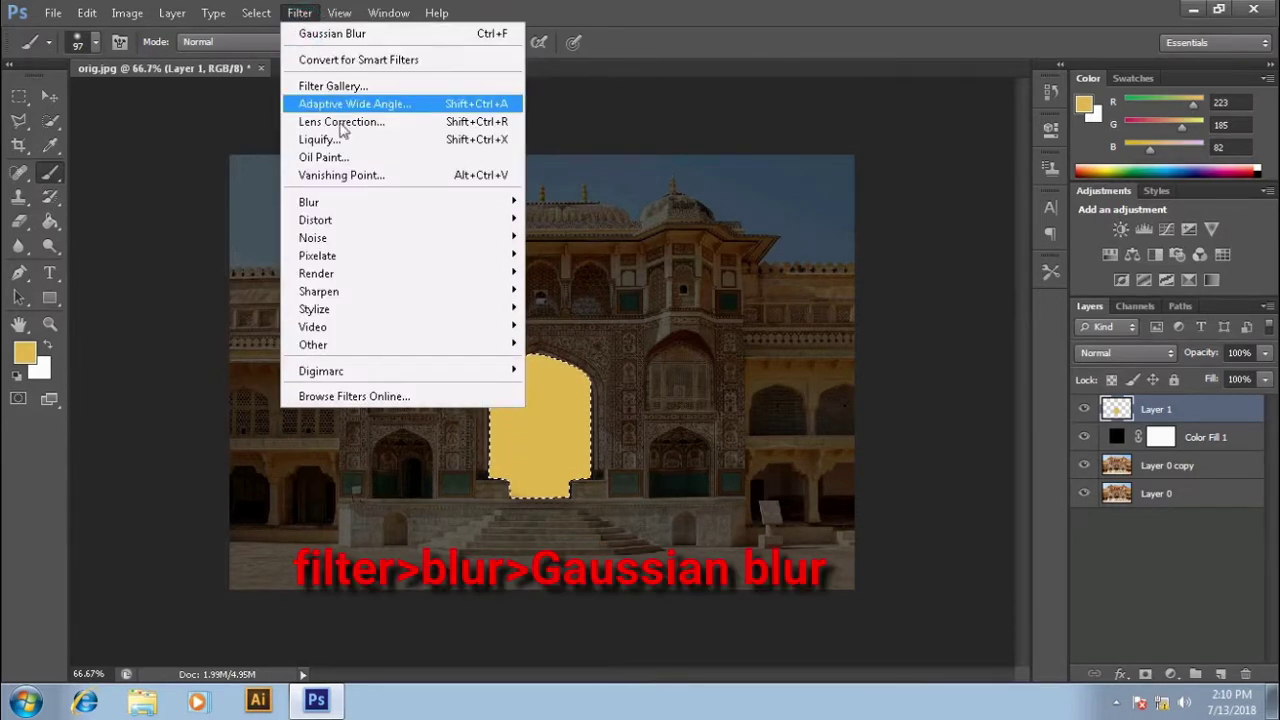
pyautogui.moveTo(308, 202)
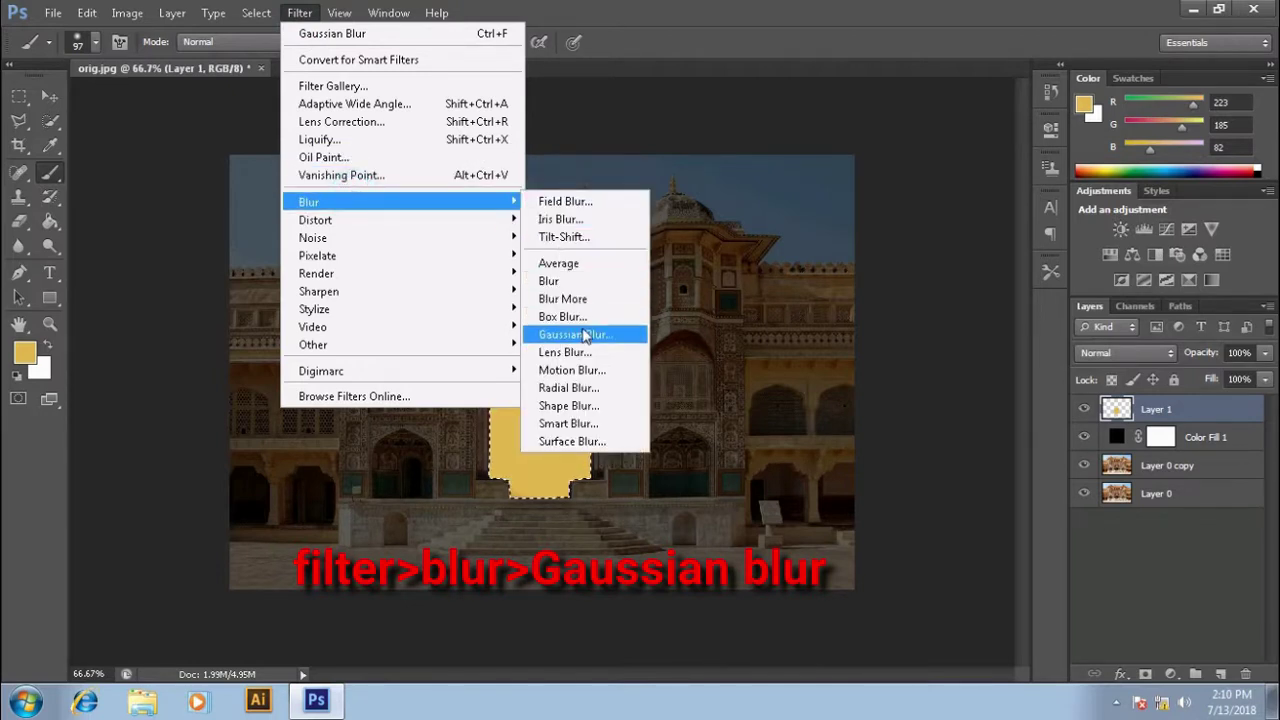
pyautogui.click(584, 335)
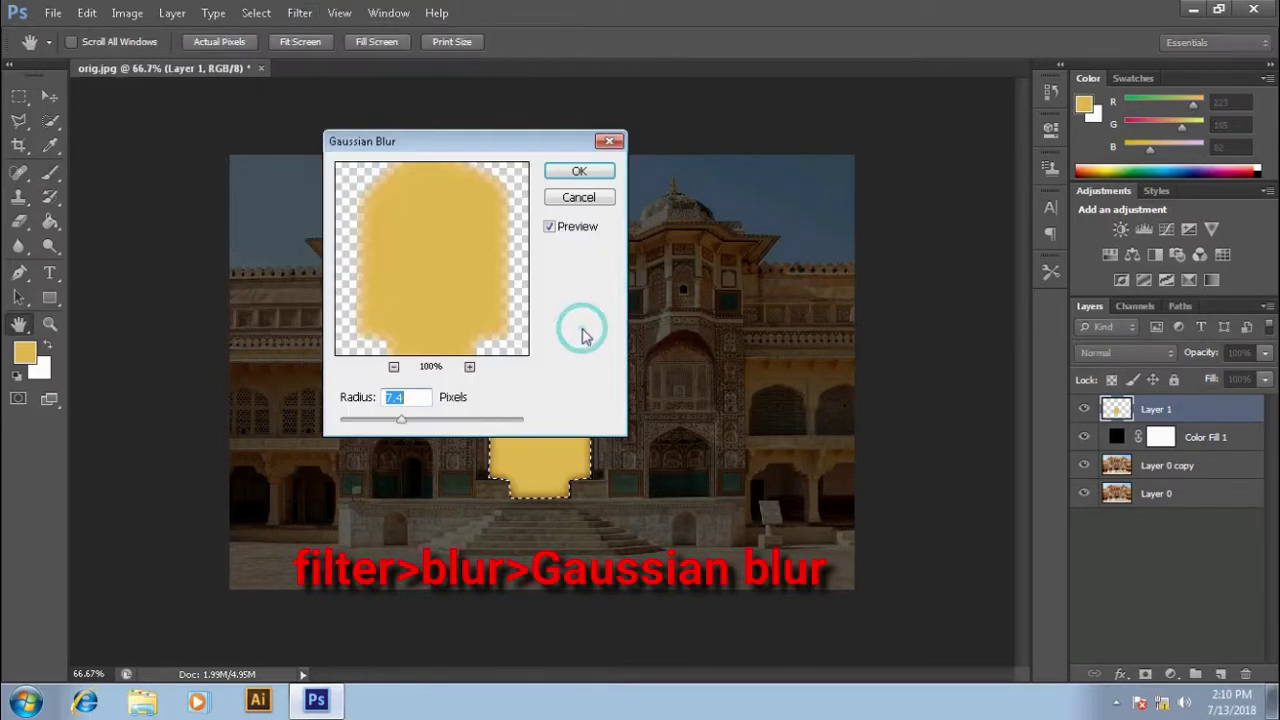
pyautogui.click(579, 172)
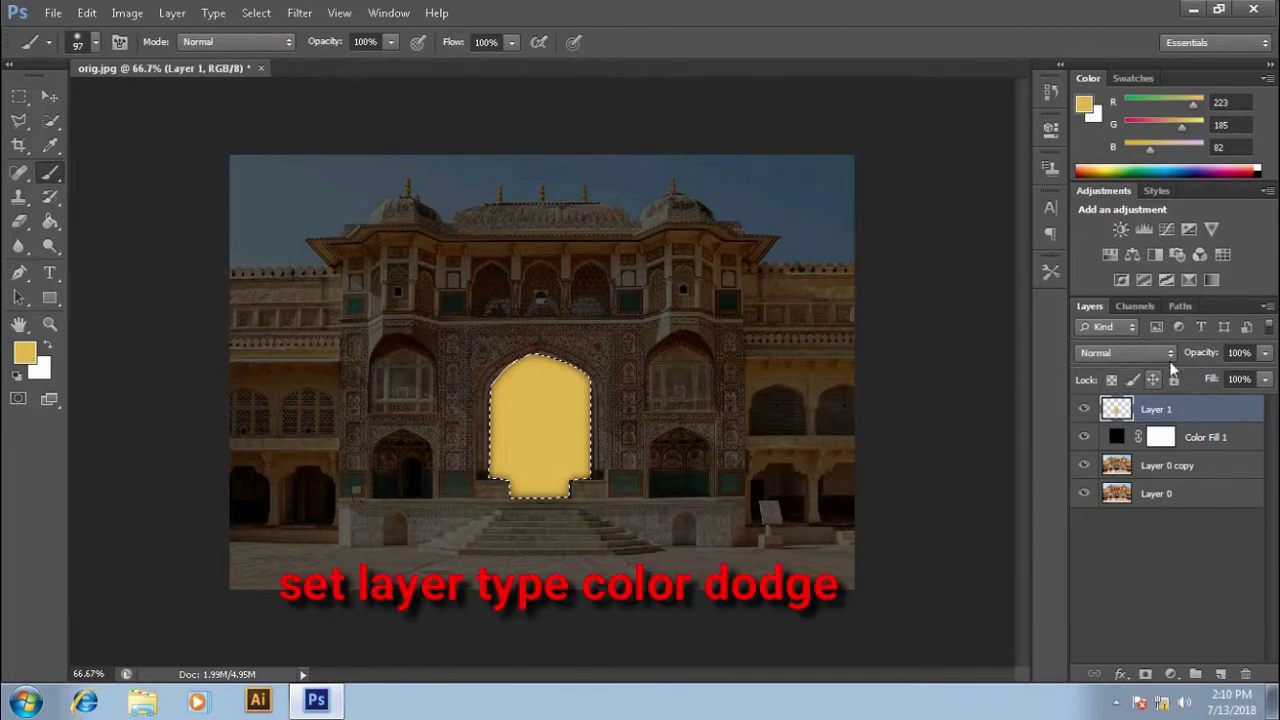
pyautogui.click(1173, 355)
pyautogui.click(1101, 174)
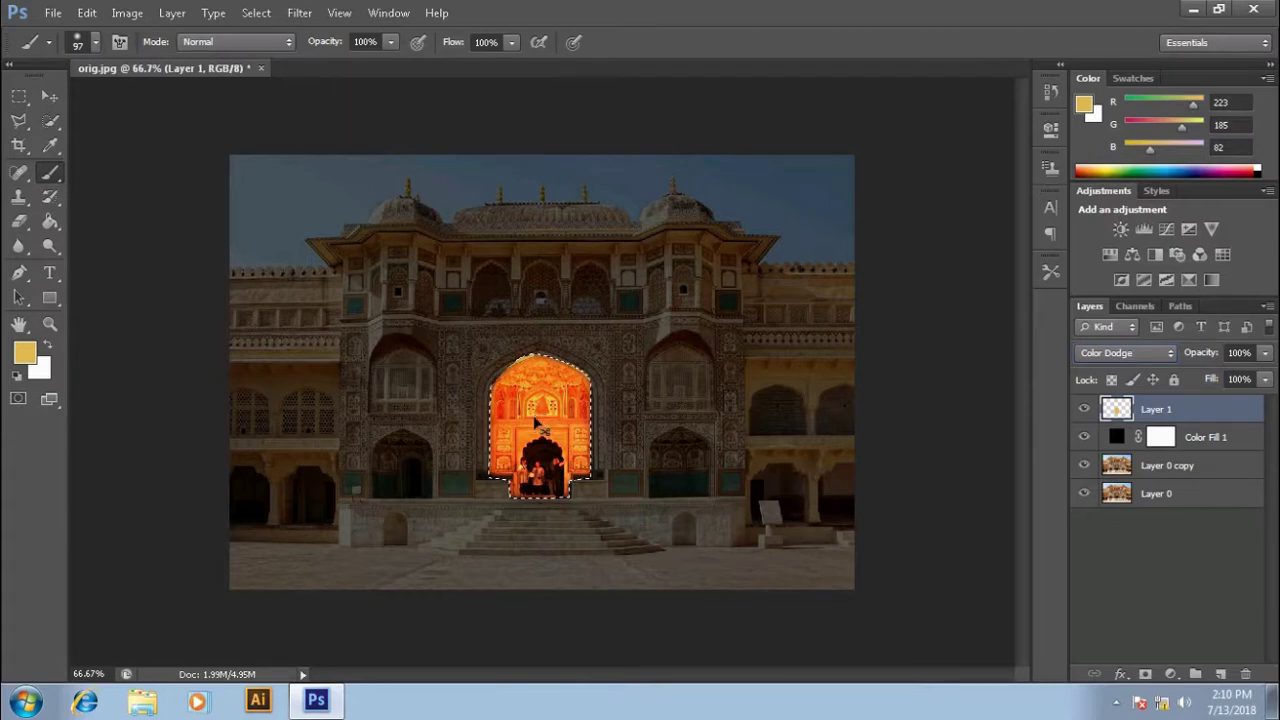
# - Deselect and apply Gaussian Blur again at a 12.7-pixel radius to soften the glow
pyautogui.click(49, 96)
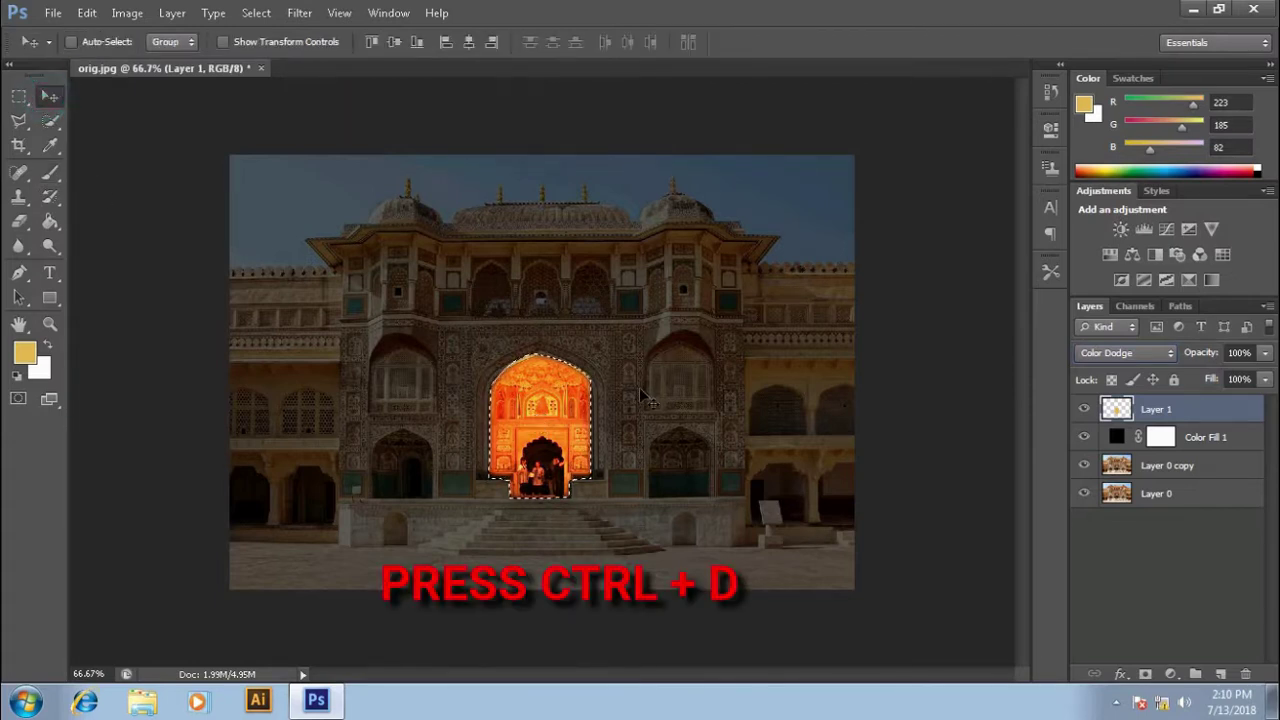
pyautogui.hotkey('ctrl', 'd')
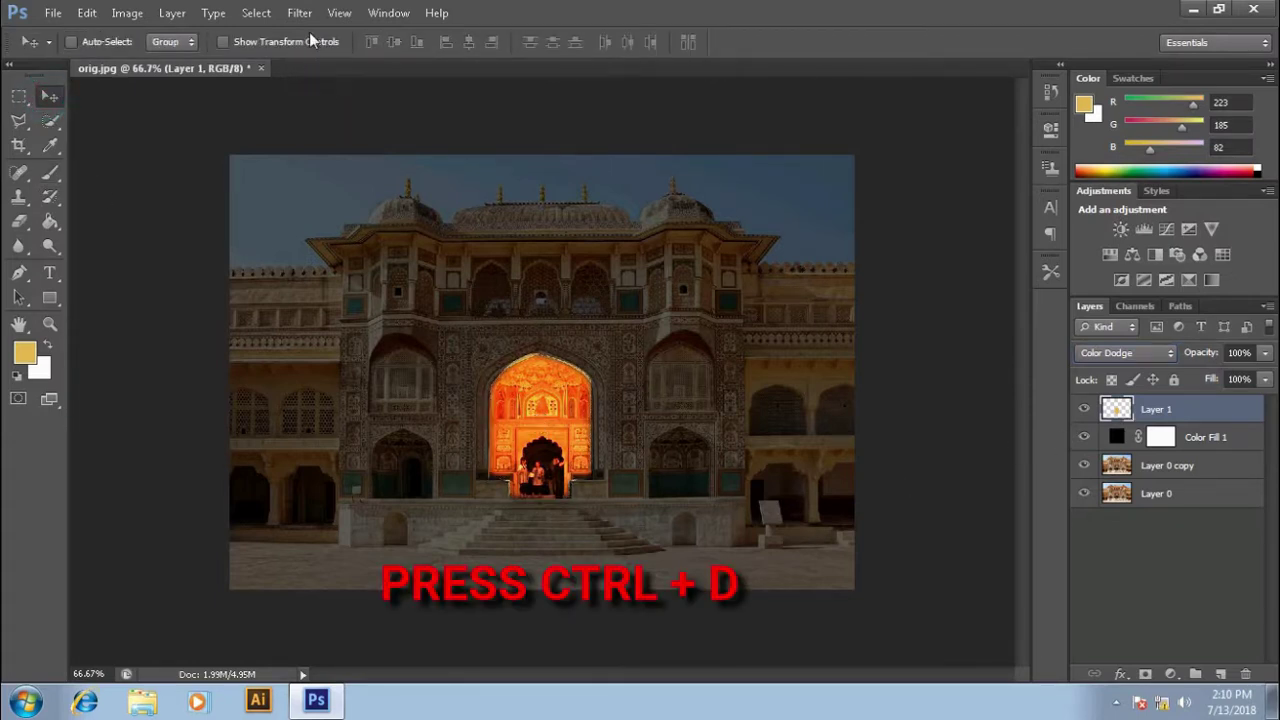
pyautogui.click(299, 13)
pyautogui.click(310, 201)
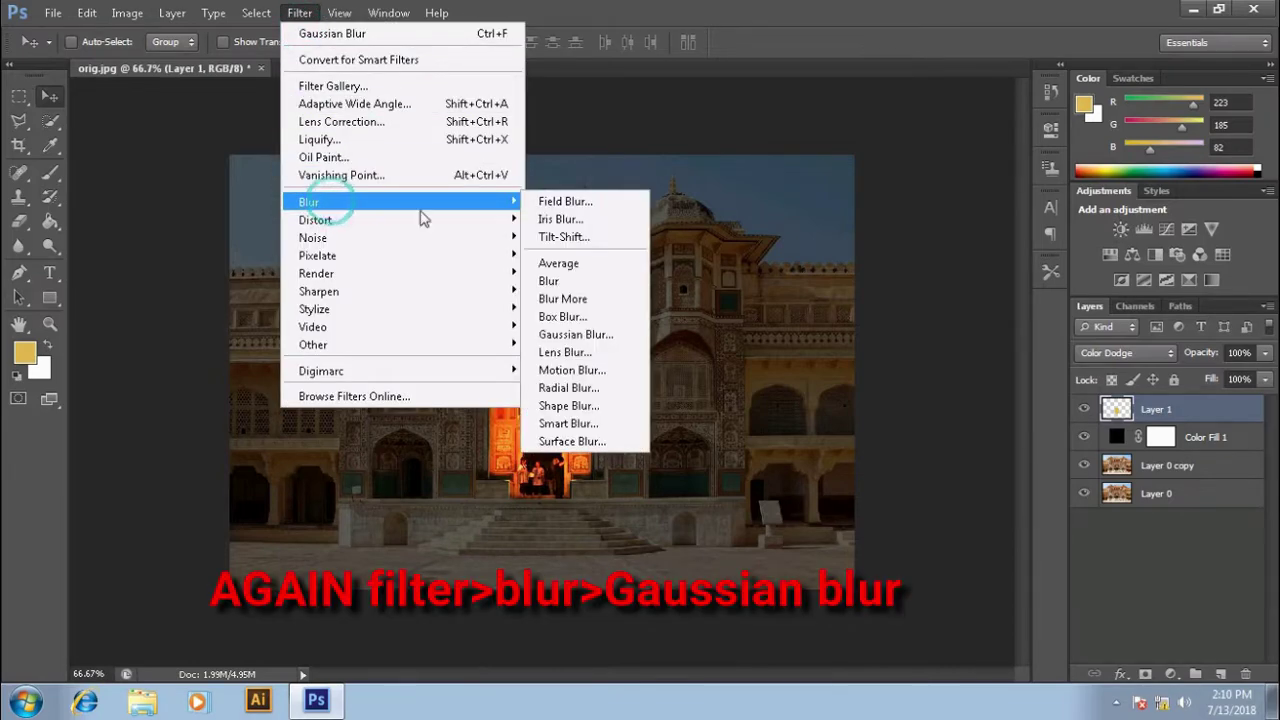
pyautogui.click(580, 334)
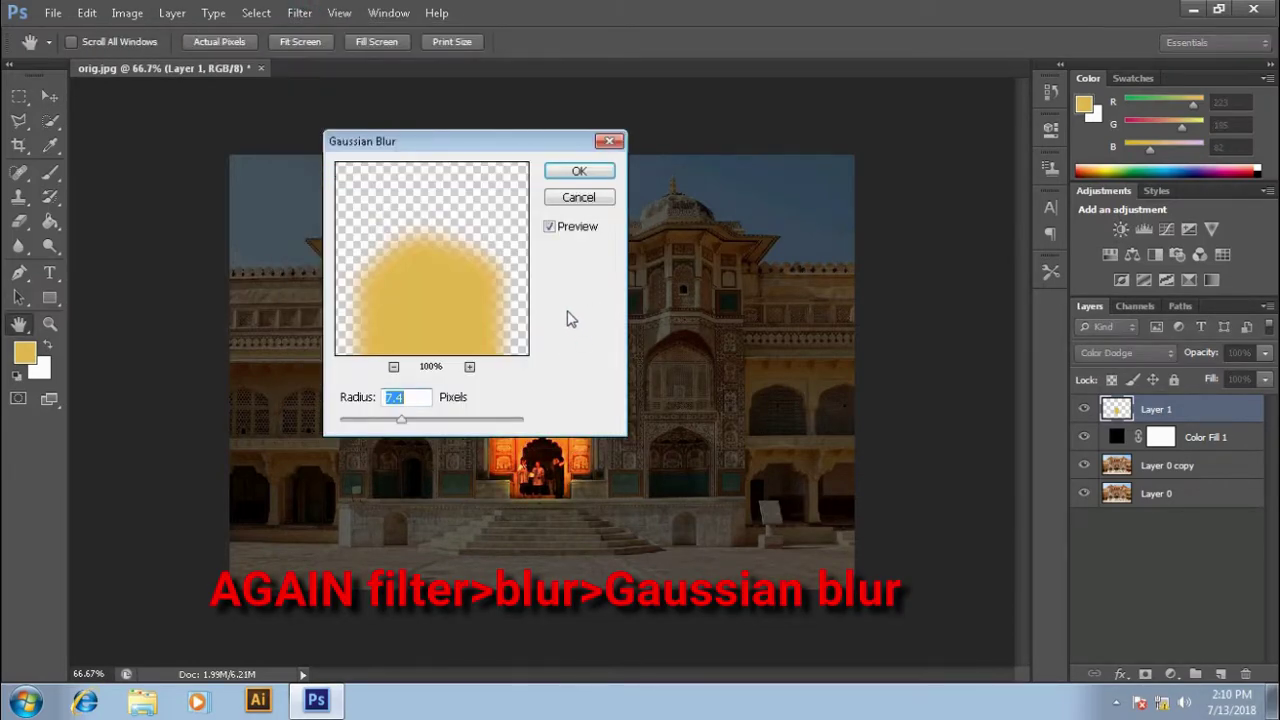
pyautogui.moveTo(398, 430); pyautogui.dragTo(417, 428)
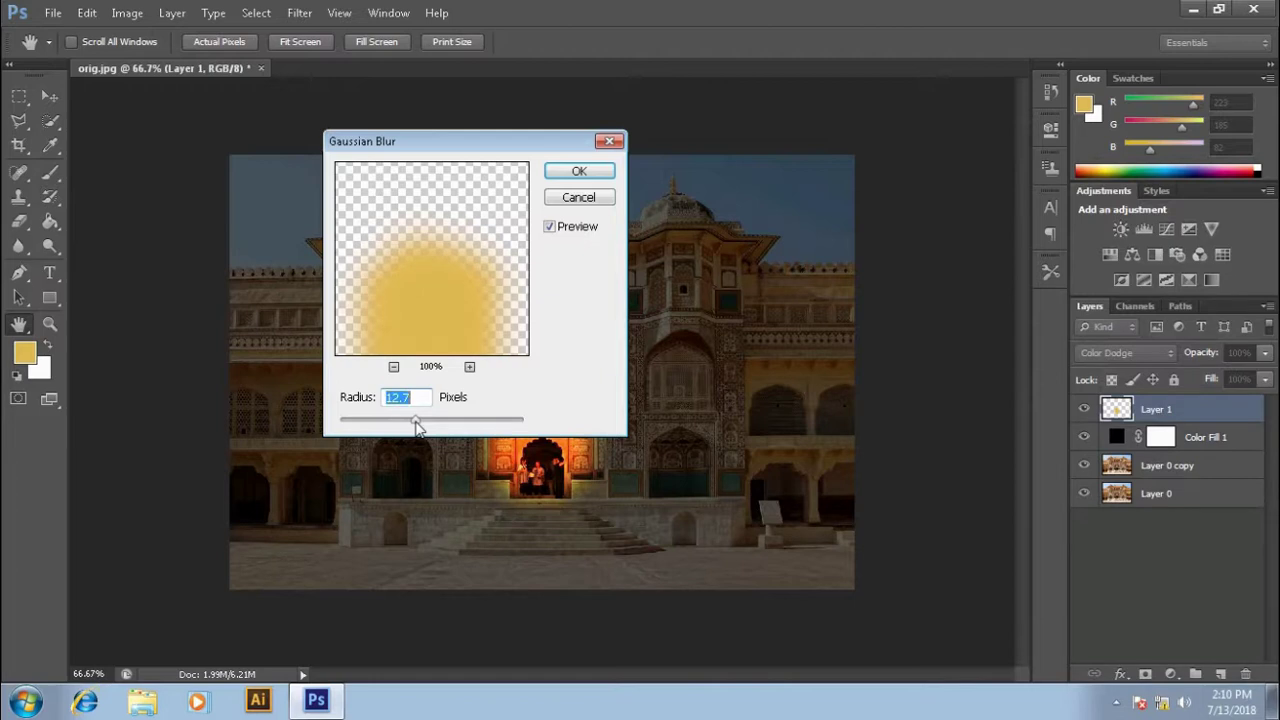
pyautogui.click(578, 171)
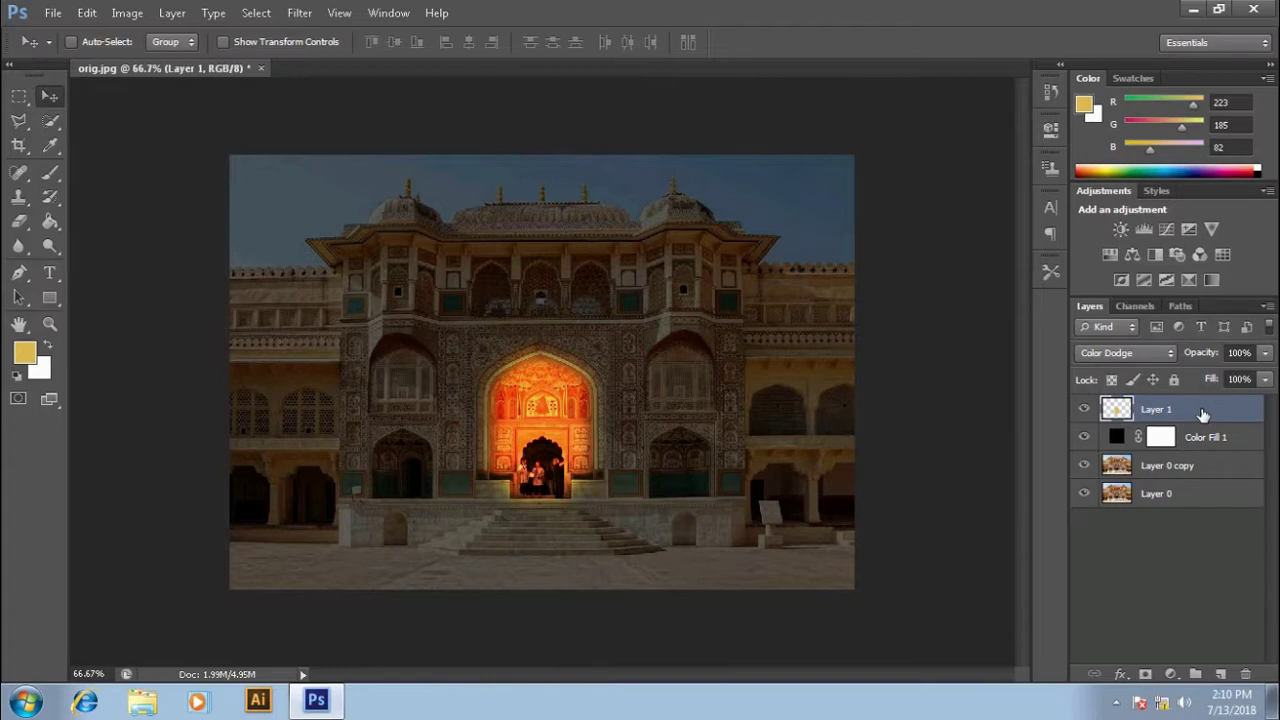
# - Add empty Layer 2 and trace a closed pen path around the small left arch
pyautogui.click(1220, 665)
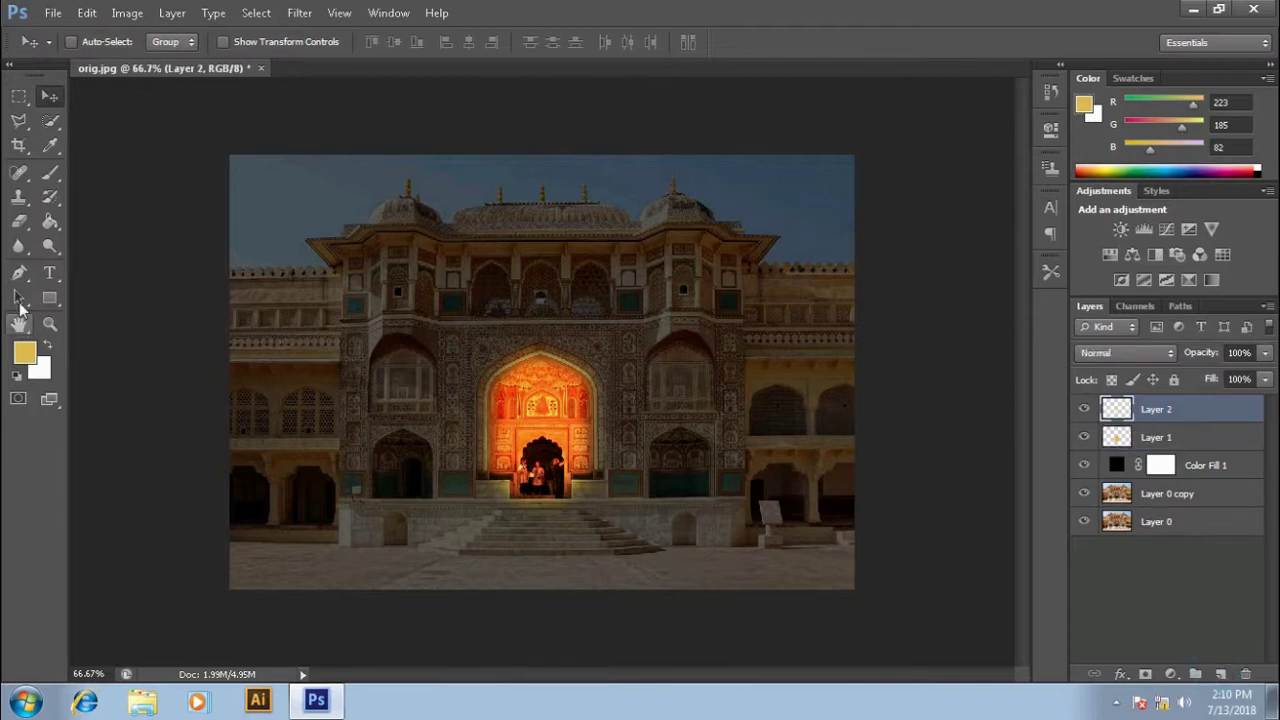
pyautogui.click(19, 272)
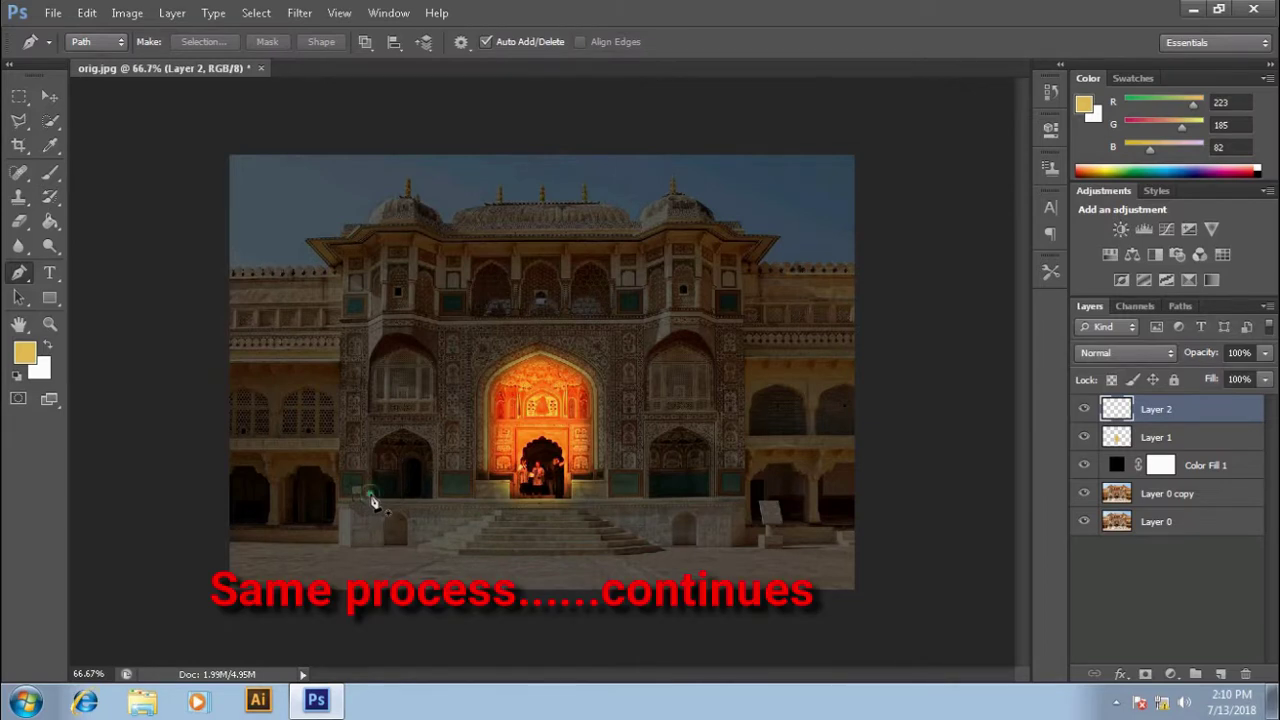
pyautogui.click(370, 494)
pyautogui.click(370, 449)
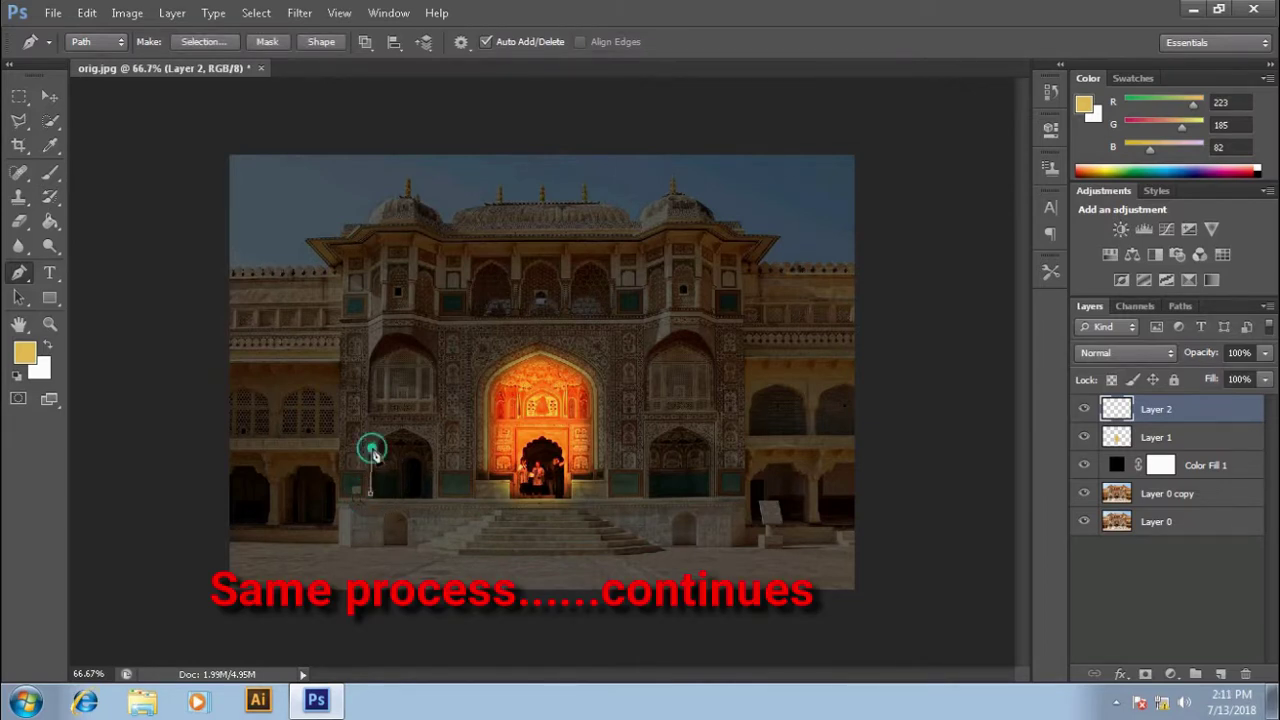
pyautogui.moveTo(397, 430); pyautogui.dragTo(411, 432)
pyautogui.keyDown('alt'); pyautogui.click(400, 430); pyautogui.keyUp('alt')
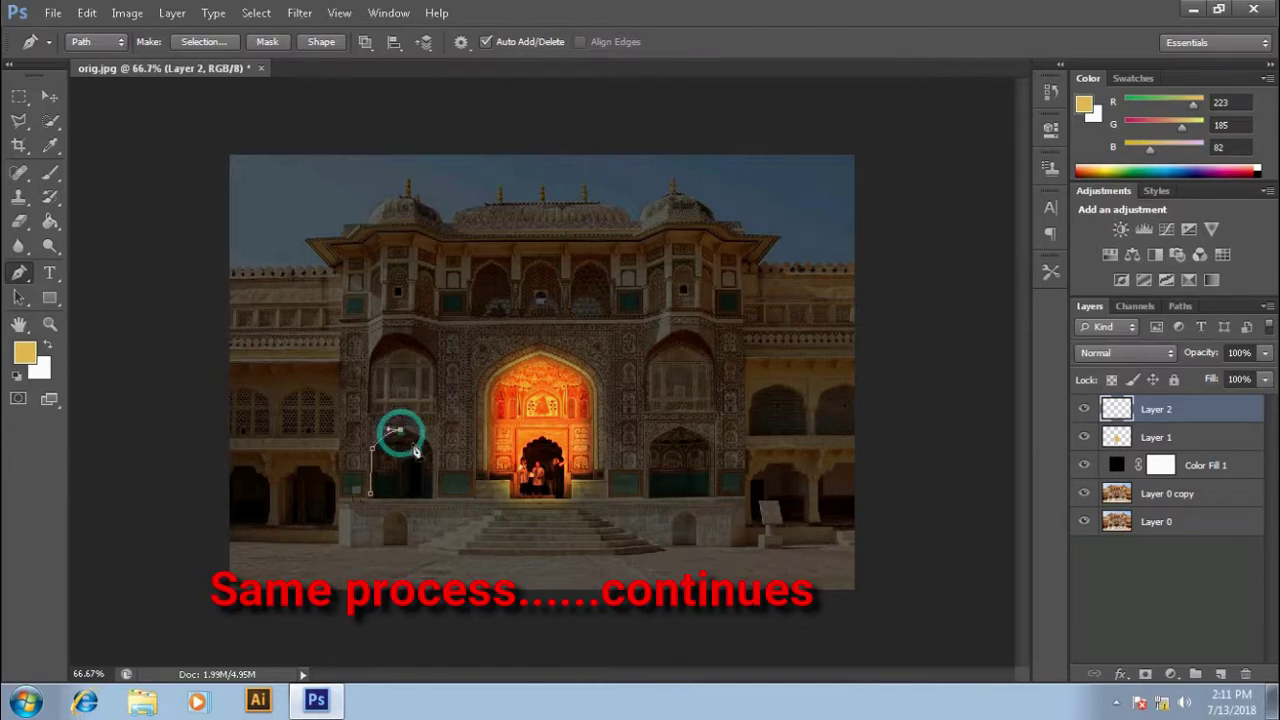
pyautogui.click(434, 450)
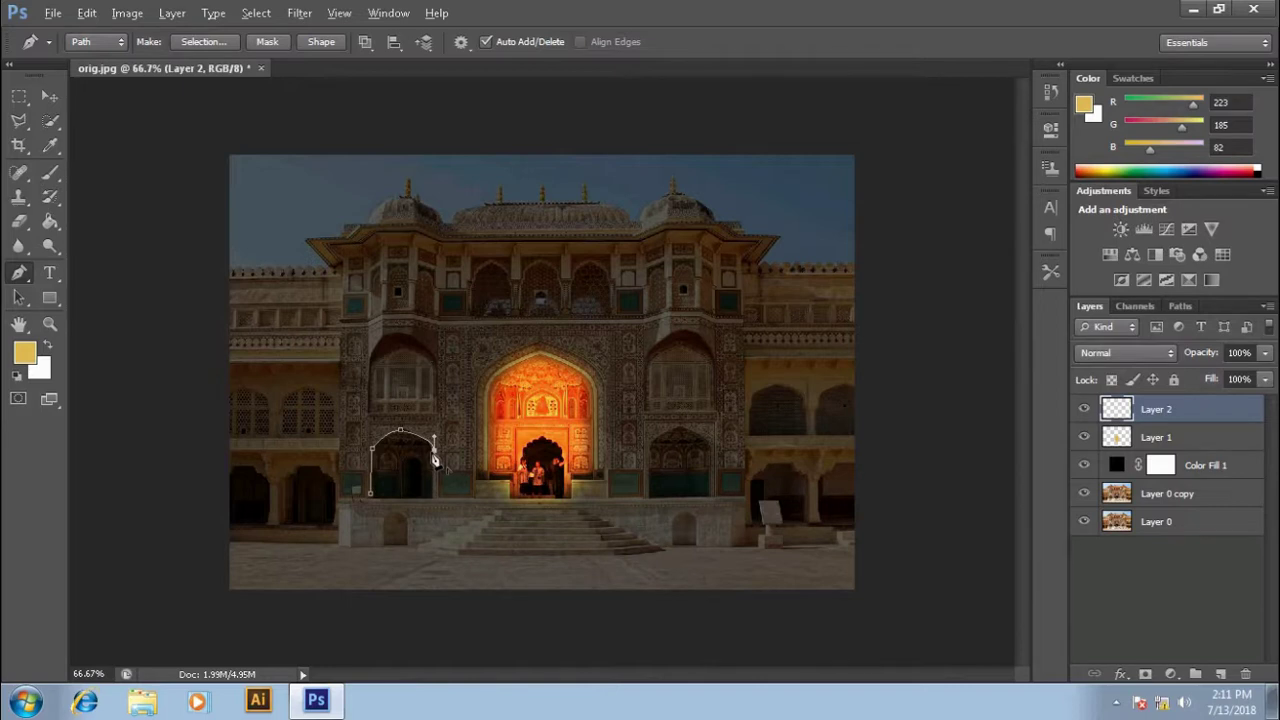
pyautogui.click(435, 493)
pyautogui.click(370, 494)
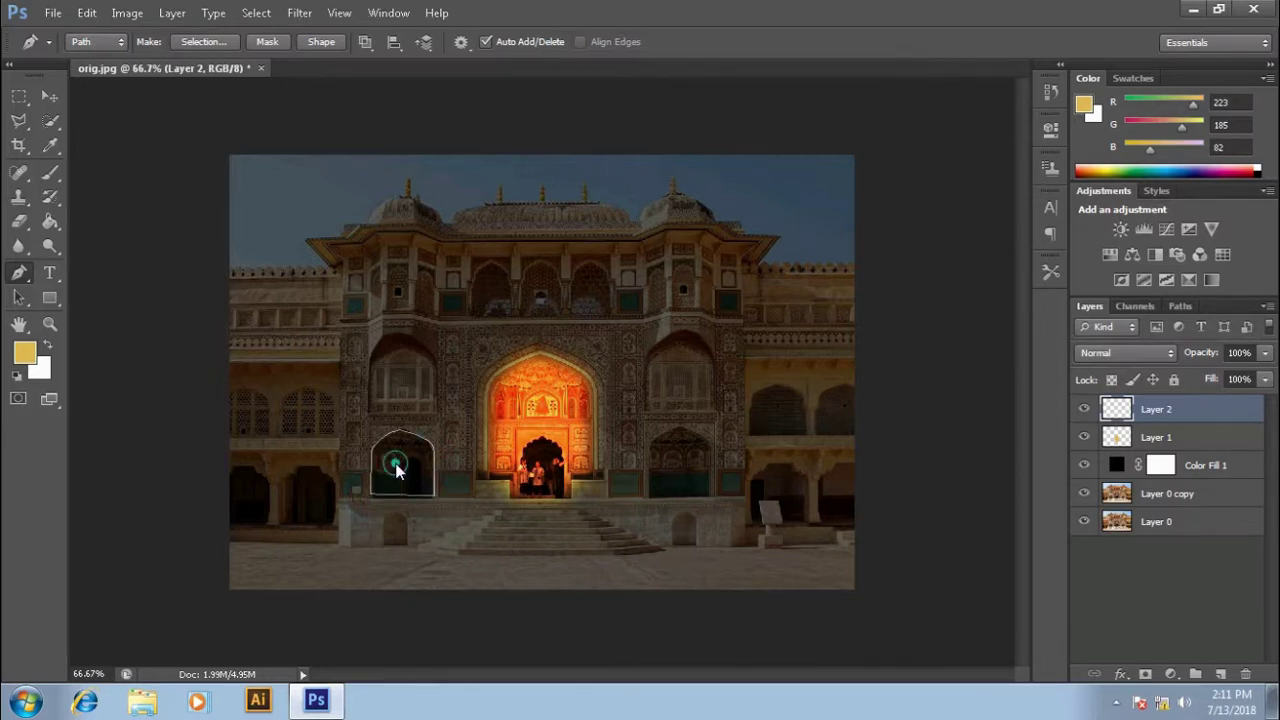
# - Convert the small arch path into a selection with Make Selection
pyautogui.rightClick(396, 460)
pyautogui.click(483, 170)
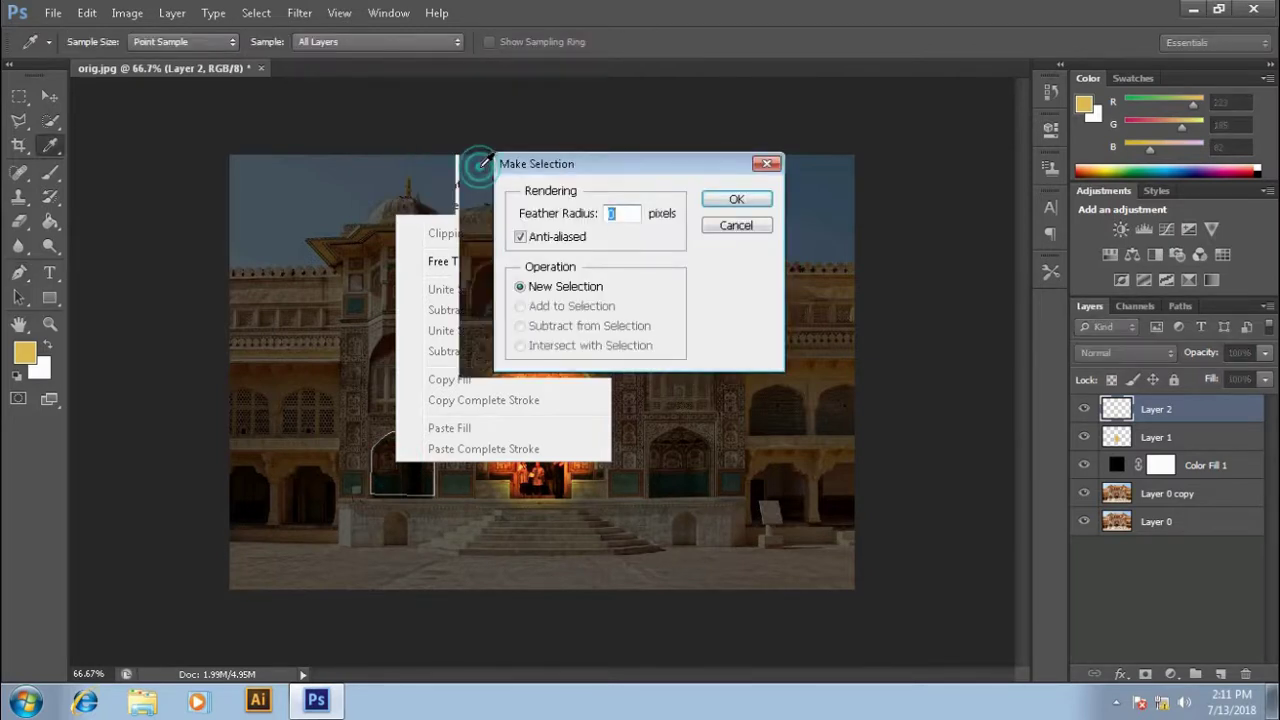
pyautogui.click(735, 198)
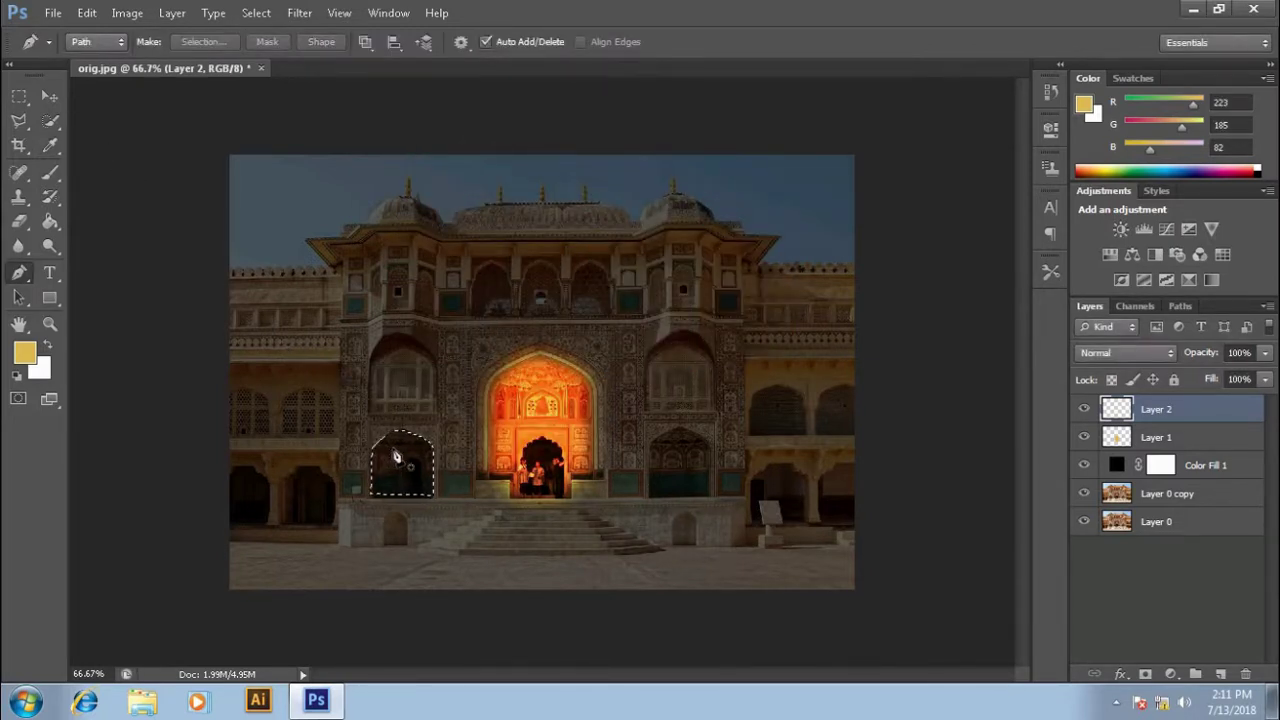
# - Brush yellow into the small arch selection on Layer 2 and Gaussian-blur it
pyautogui.click(50, 173)
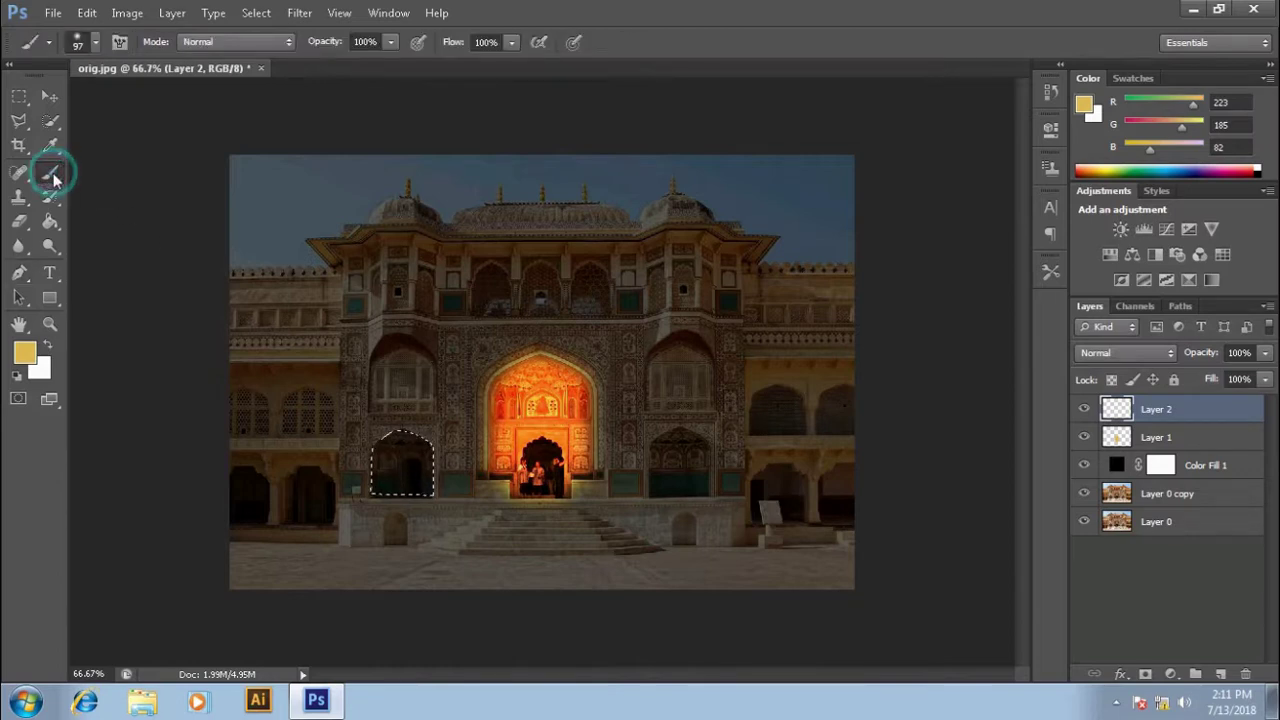
pyautogui.click(408, 452)
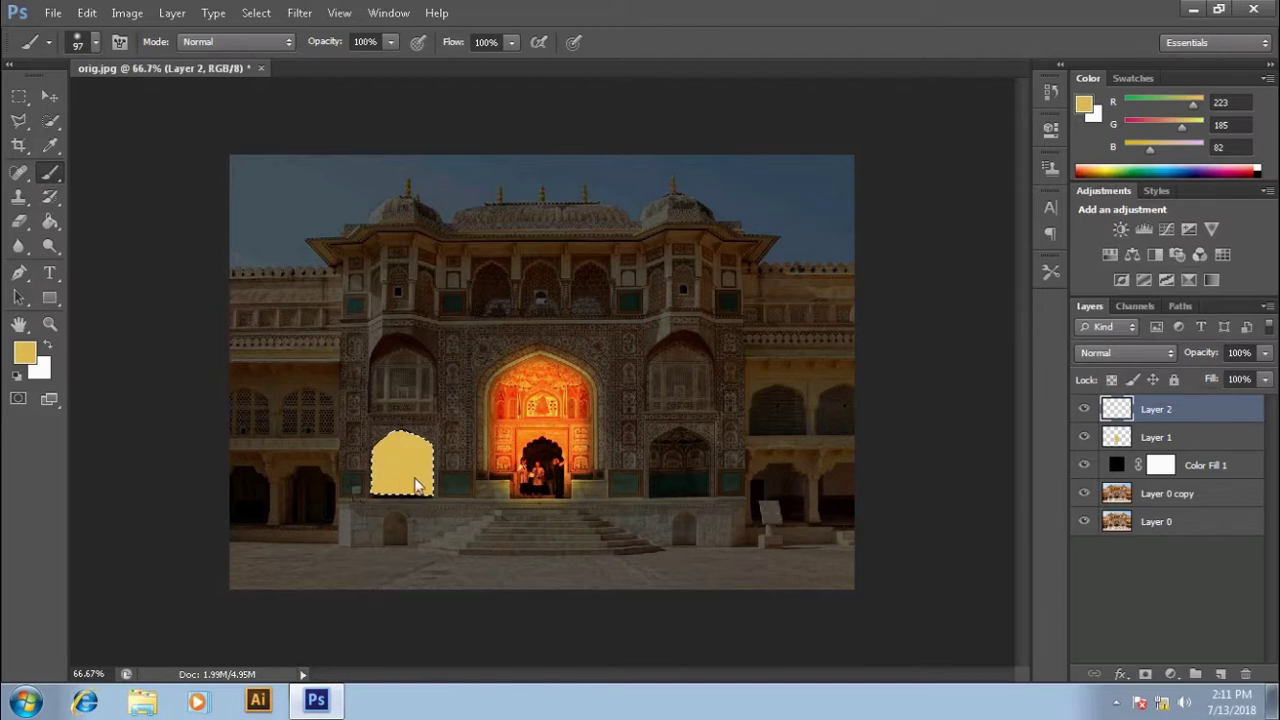
pyautogui.moveTo(417, 485); pyautogui.dragTo(409, 471)
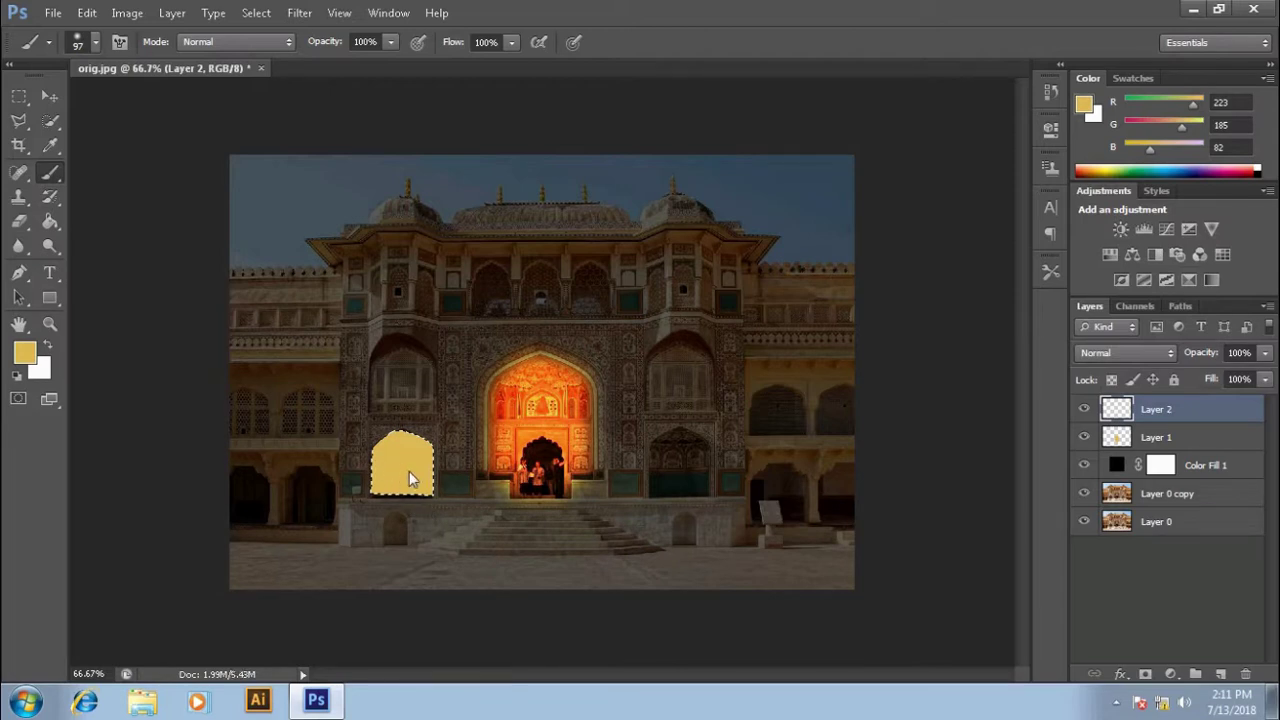
pyautogui.click(303, 17)
pyautogui.moveTo(308, 202)
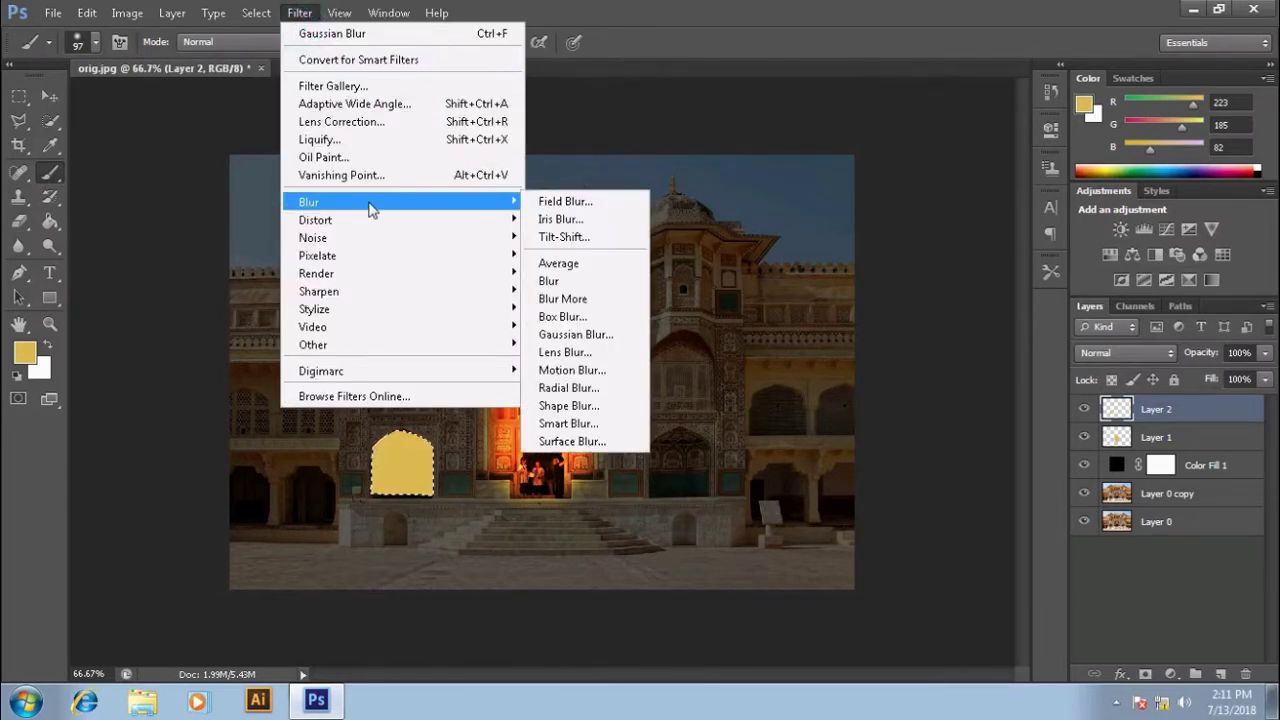
pyautogui.click(584, 334)
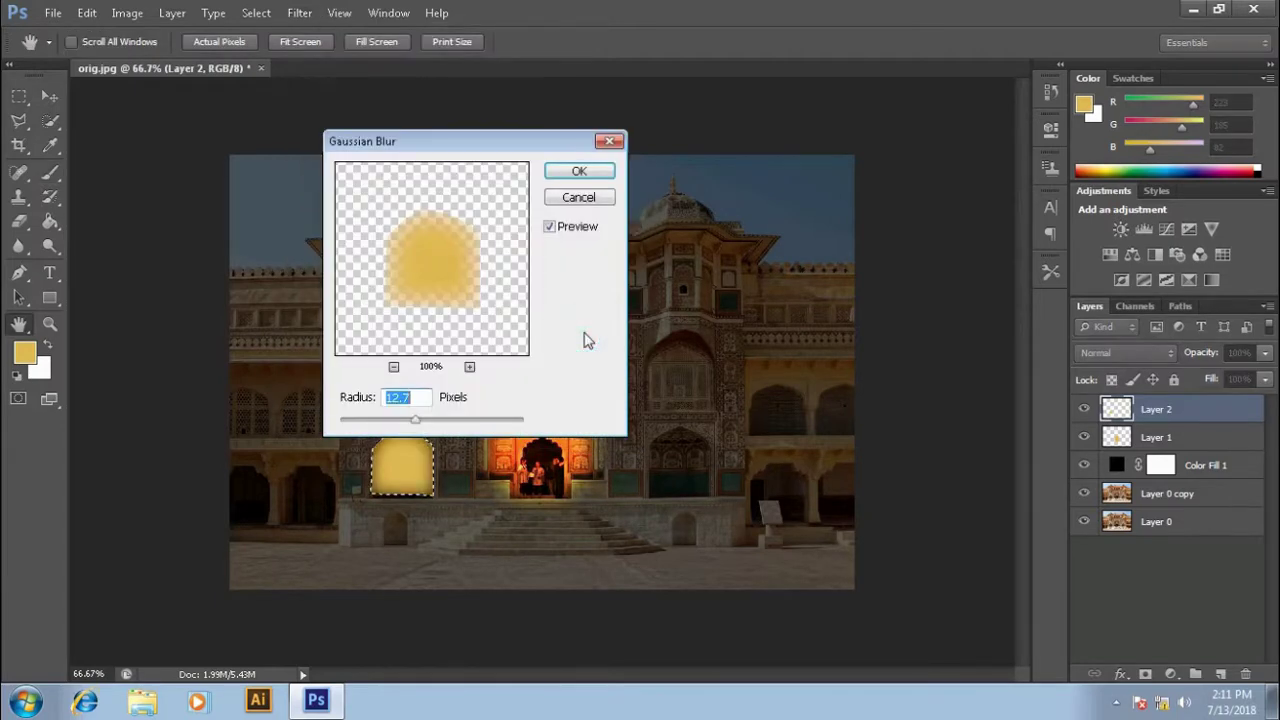
pyautogui.click(577, 172)
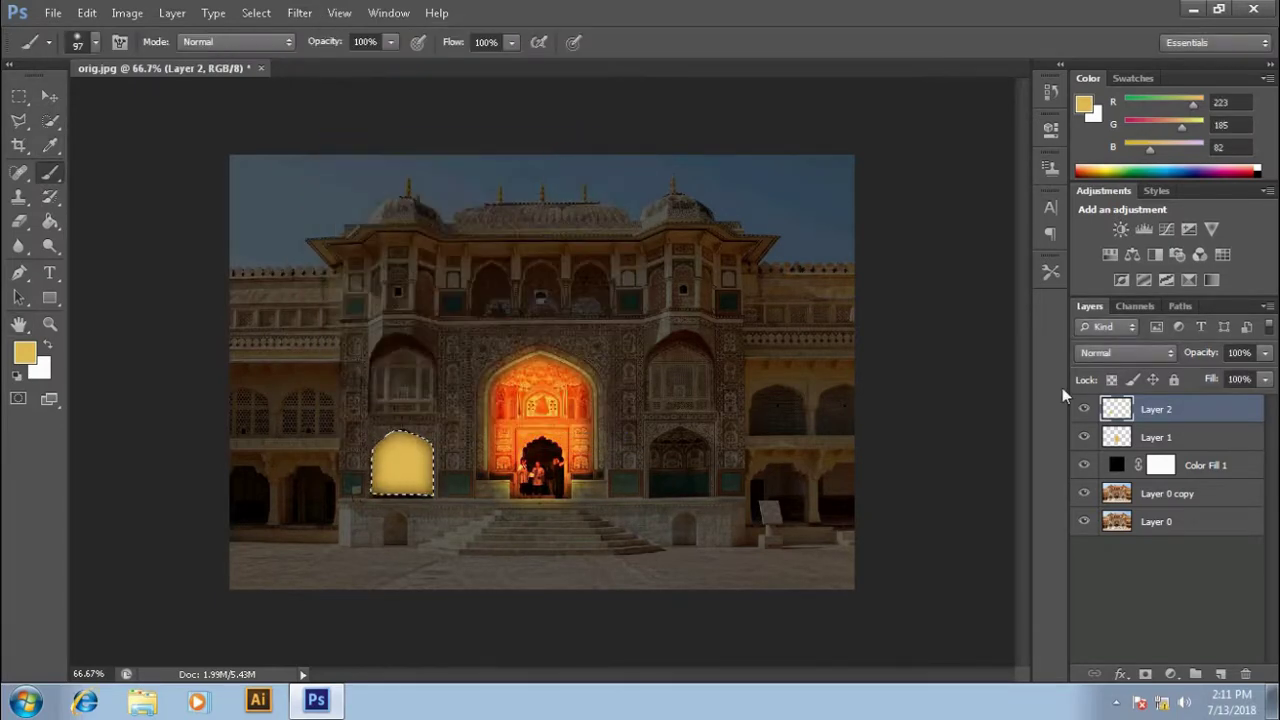
# - Set Layer 2 to Color Dodge, deselect, and blur again at 12.7 pixels
pyautogui.click(1128, 352)
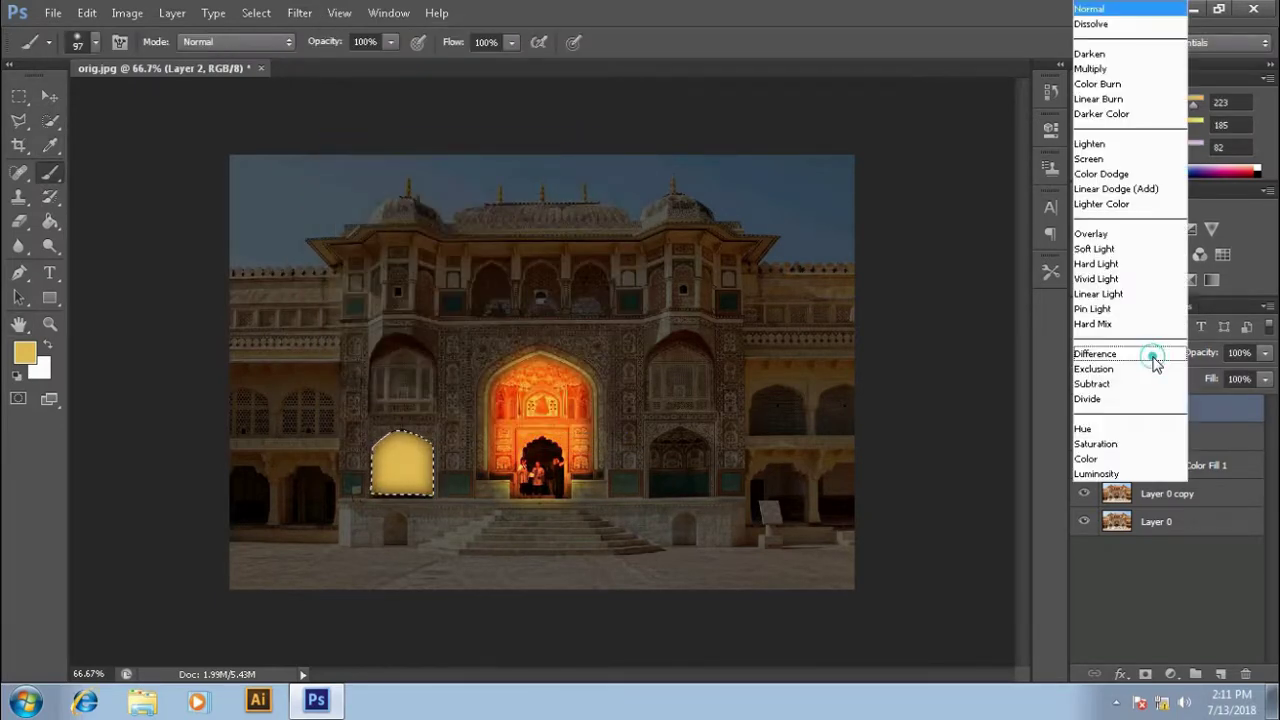
pyautogui.click(1118, 174)
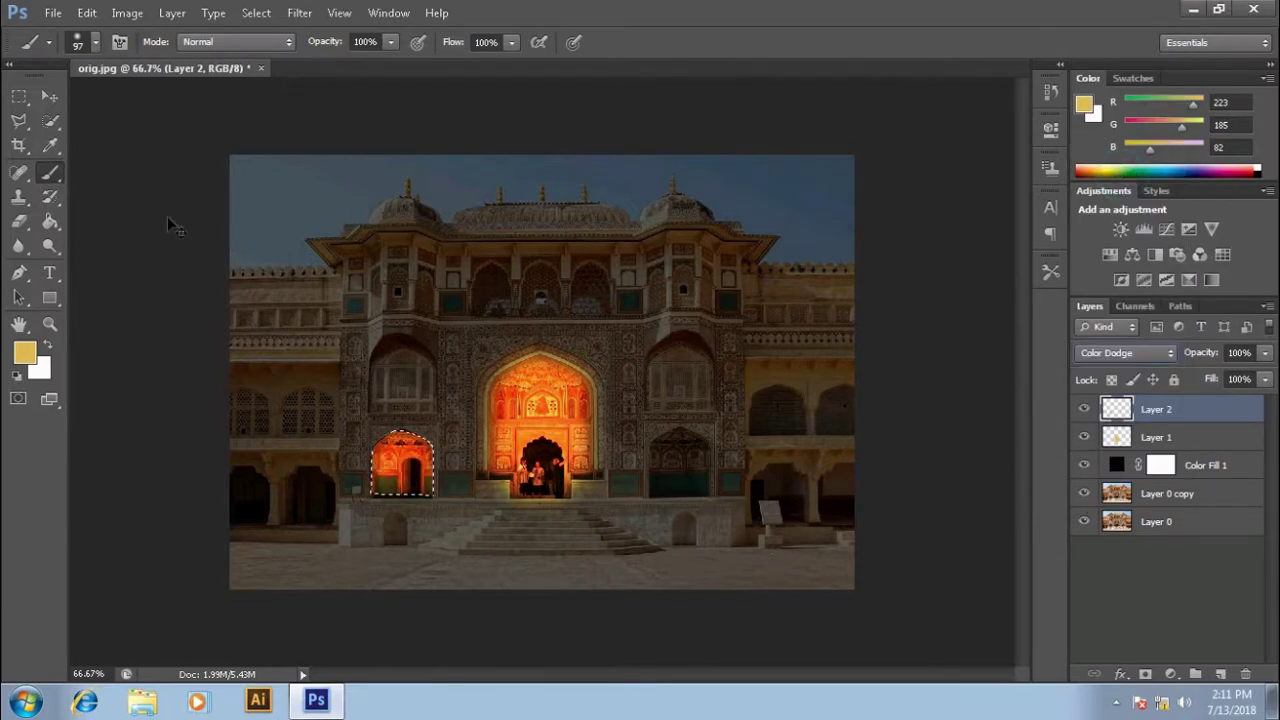
pyautogui.click(49, 96)
pyautogui.hotkey('ctrl', 'd')
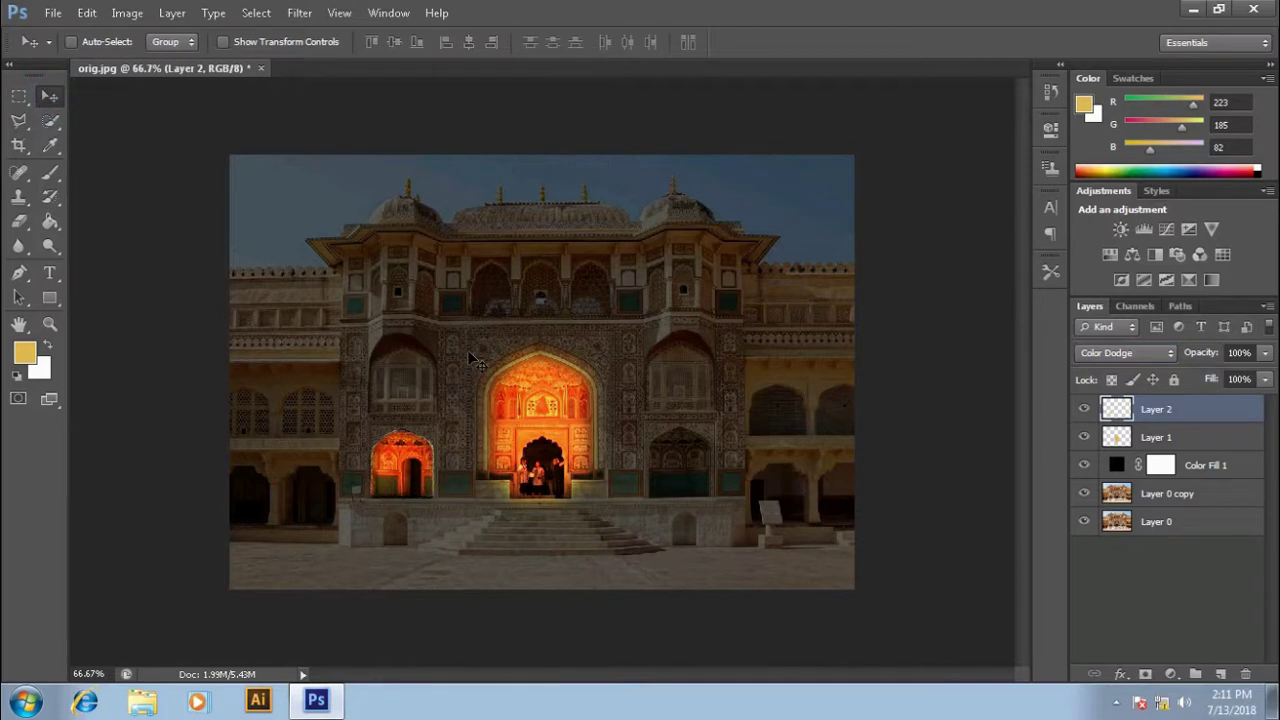
pyautogui.click(300, 14)
pyautogui.moveTo(309, 202)
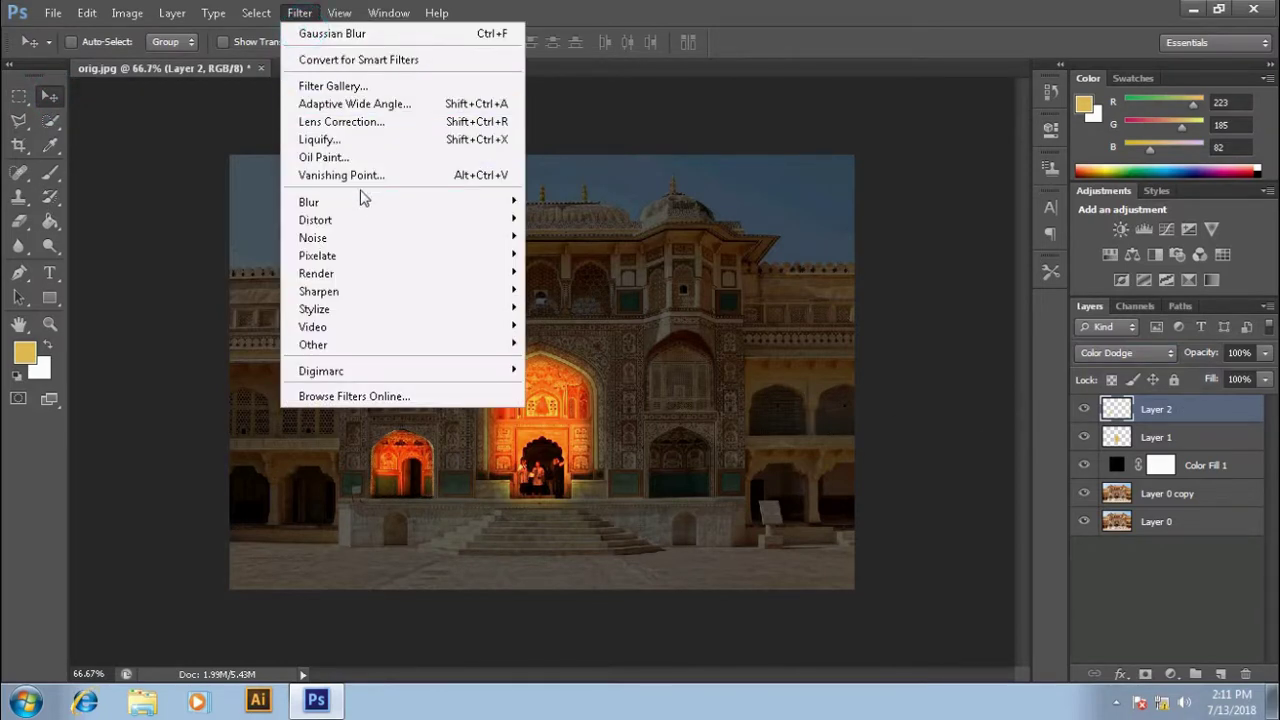
pyautogui.click(585, 335)
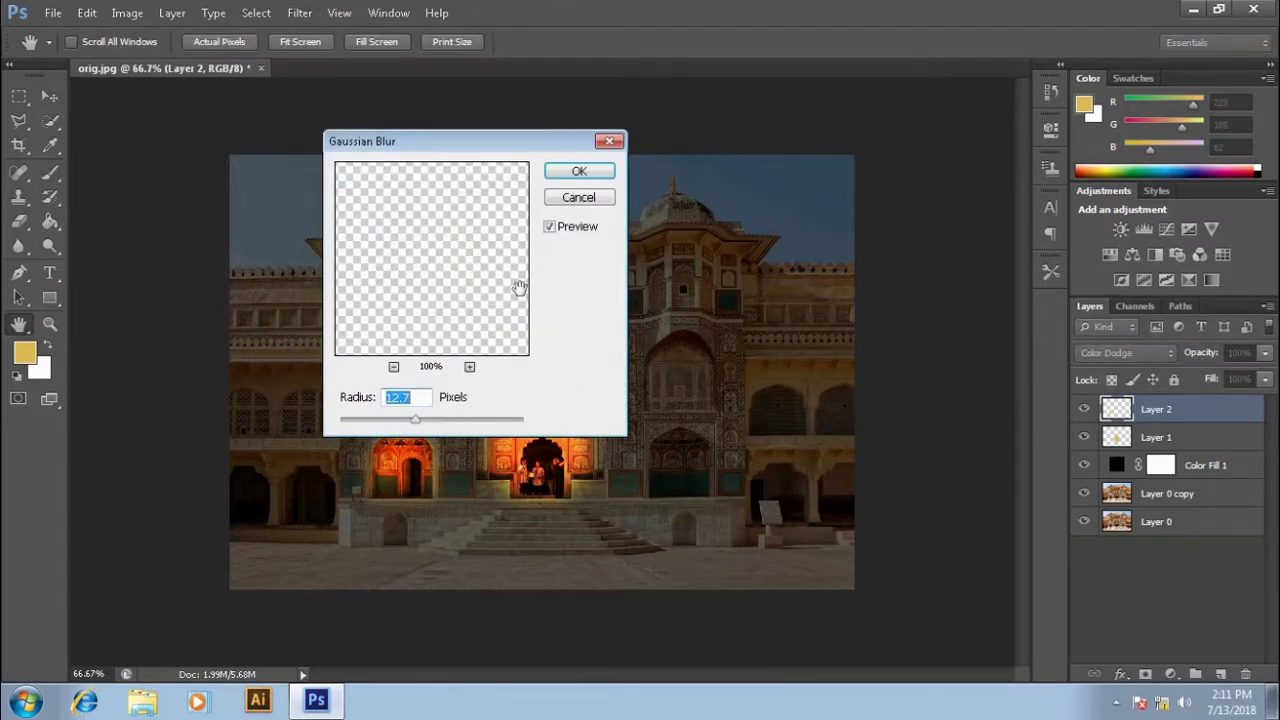
pyautogui.click(579, 171)
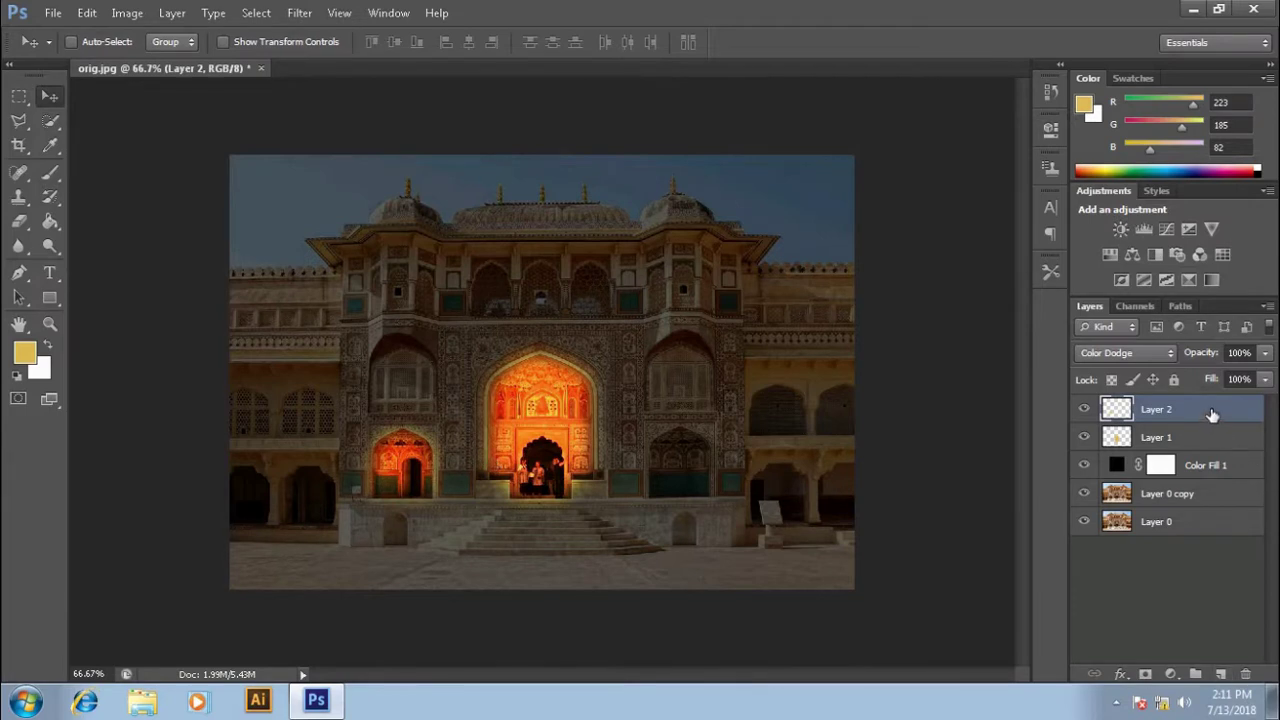
# - Add empty Layer 3 and trace a closed pen path around the arch right of the doorway
pyautogui.click(1225, 676)
pyautogui.click(22, 273)
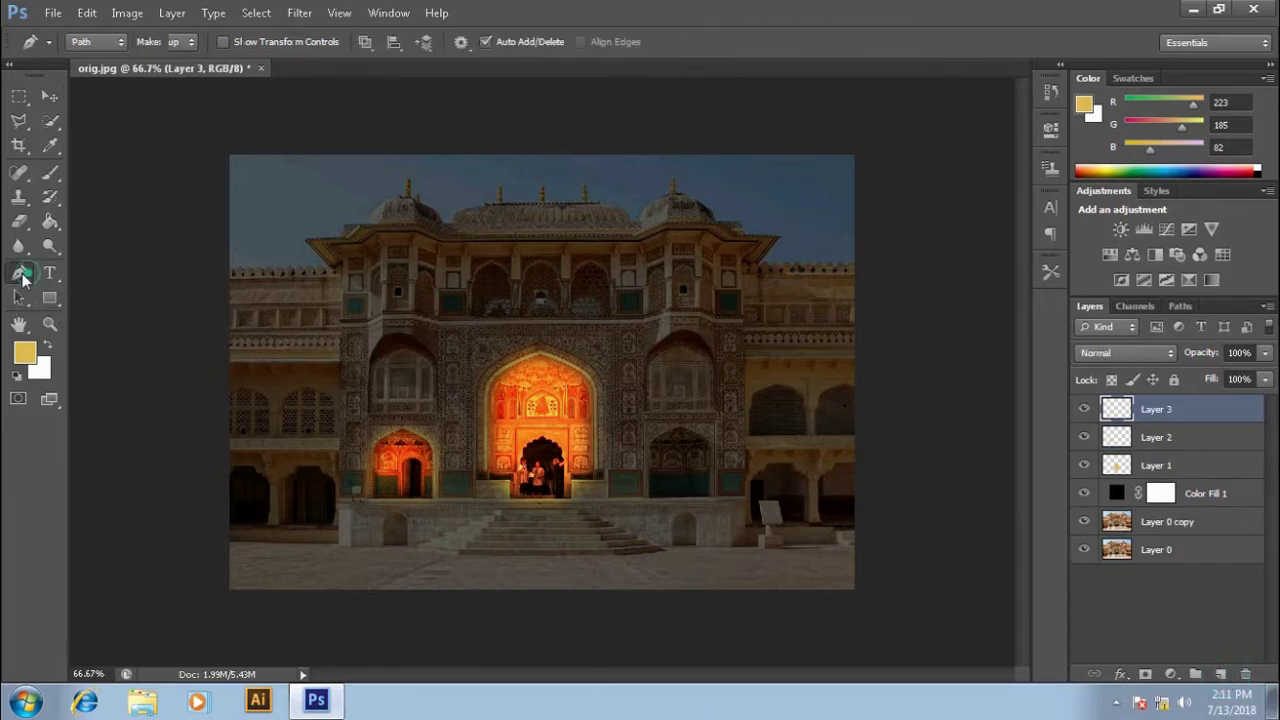
pyautogui.click(650, 495)
pyautogui.click(650, 449)
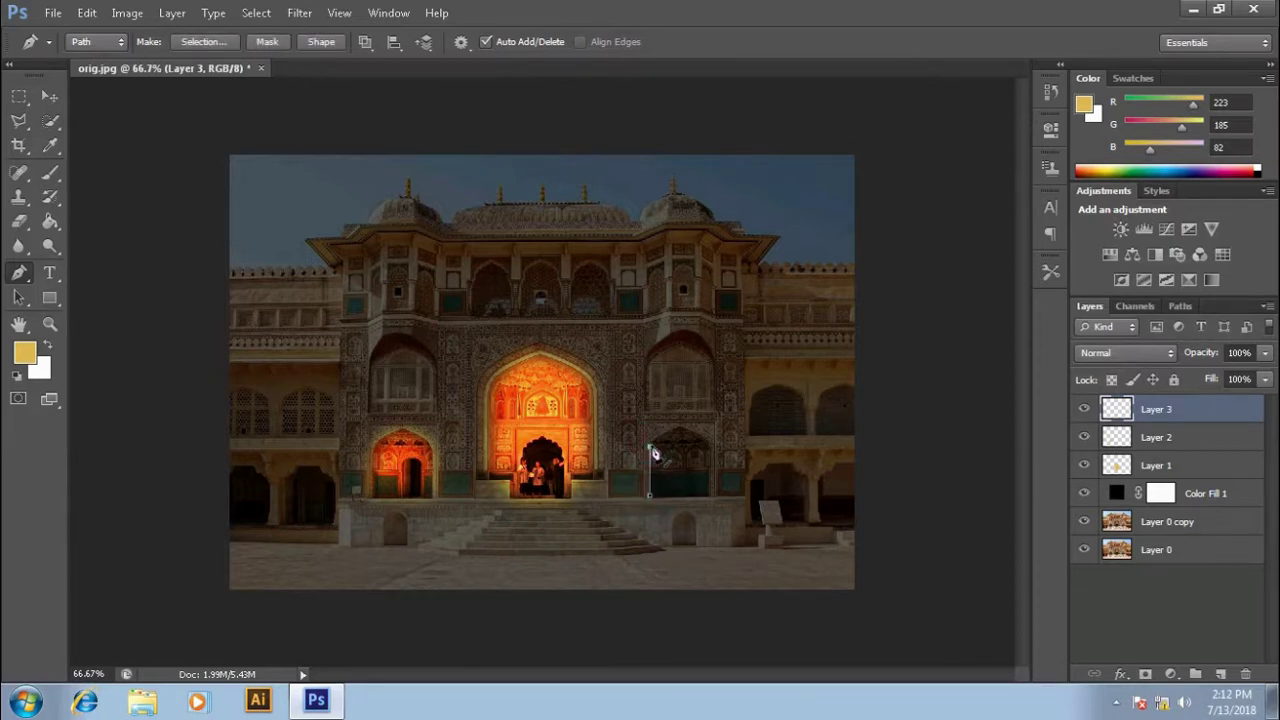
pyautogui.moveTo(675, 426); pyautogui.dragTo(713, 457)
pyautogui.keyDown('alt'); pyautogui.click(677, 424); pyautogui.keyUp('alt')
pyautogui.keyDown('alt'); pyautogui.click(706, 442); pyautogui.keyUp('alt')
pyautogui.click(709, 496)
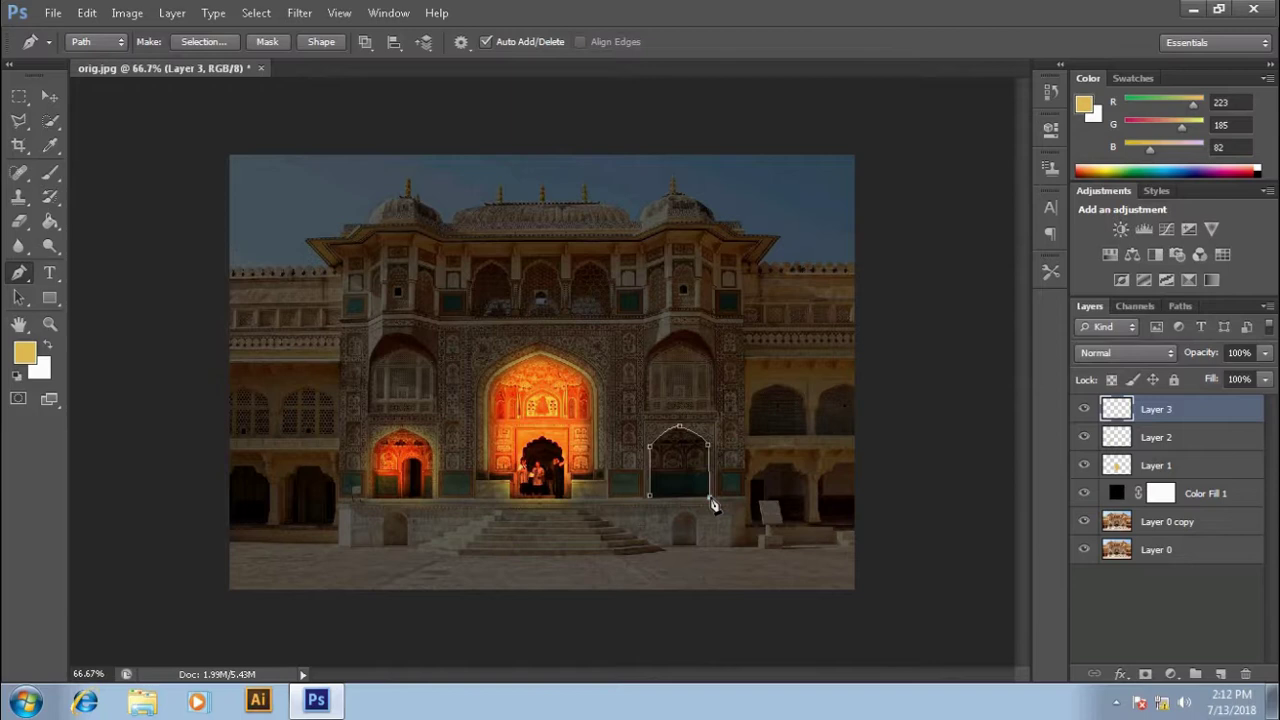
pyautogui.click(651, 497)
# - Convert the right arch path into a selection with 0 feather
pyautogui.rightClick(670, 467)
pyautogui.click(738, 162)
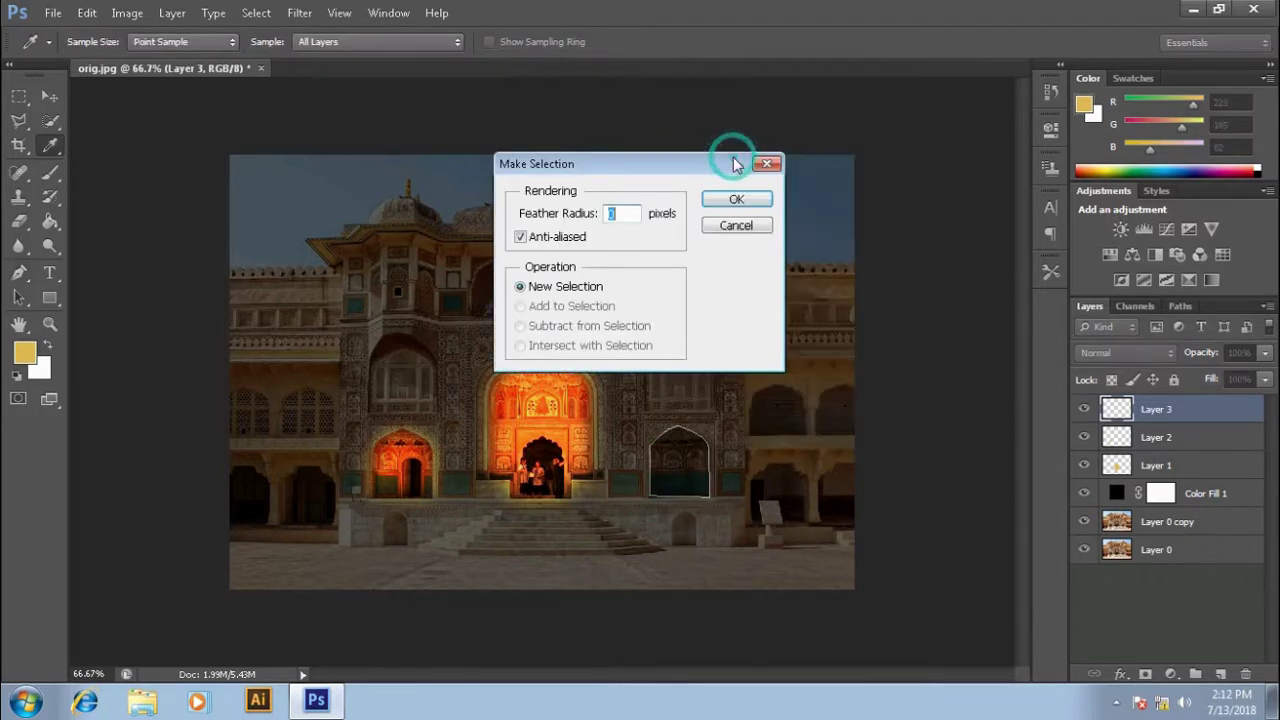
pyautogui.click(735, 200)
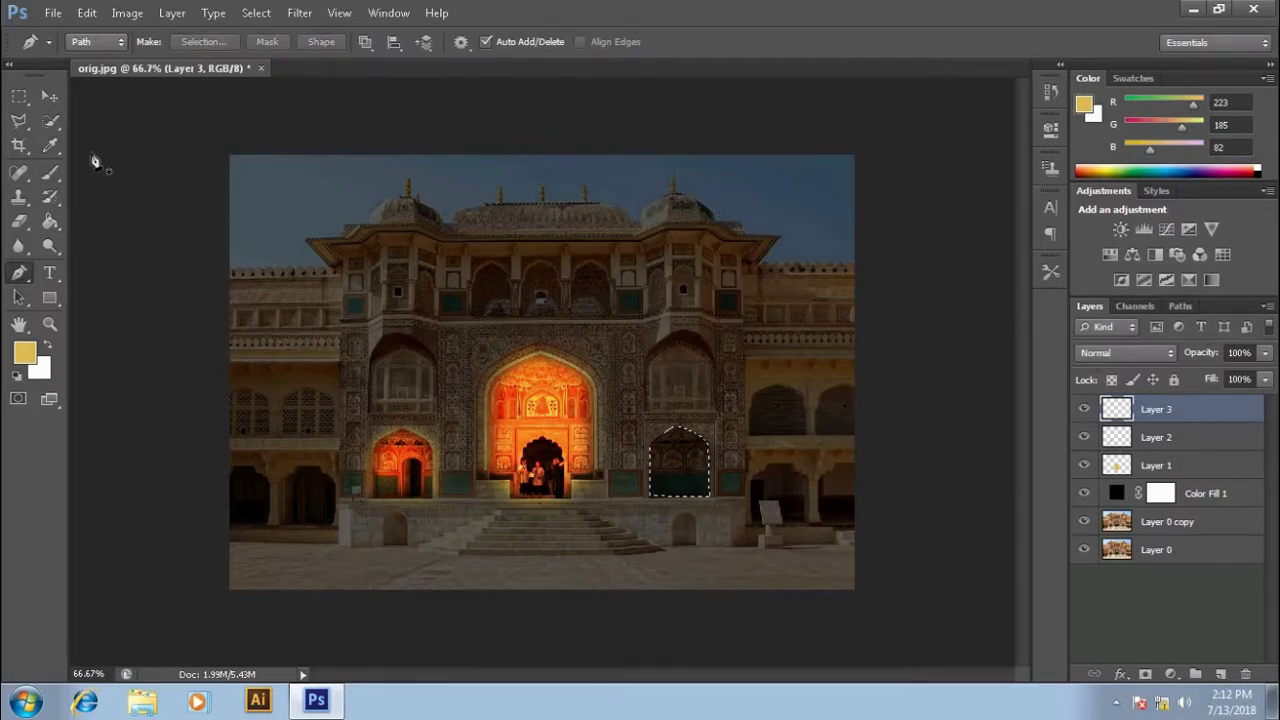
pyautogui.click(51, 97)
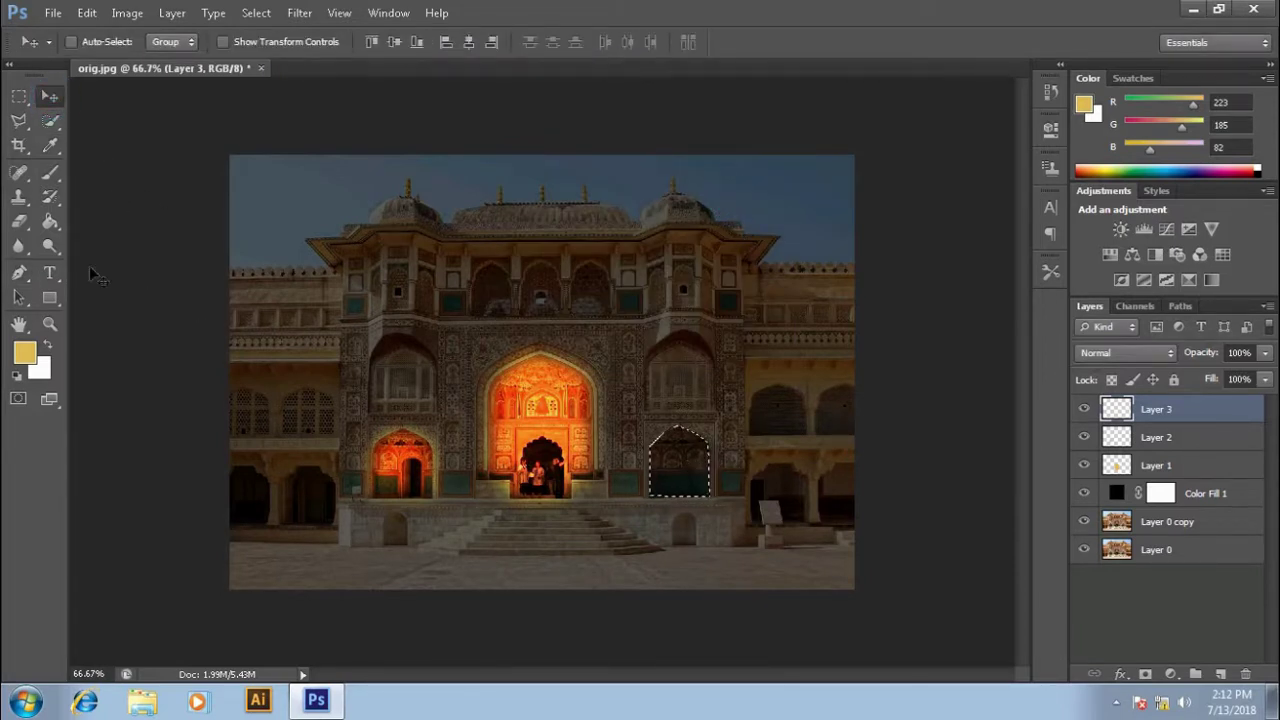
pyautogui.click(51, 173)
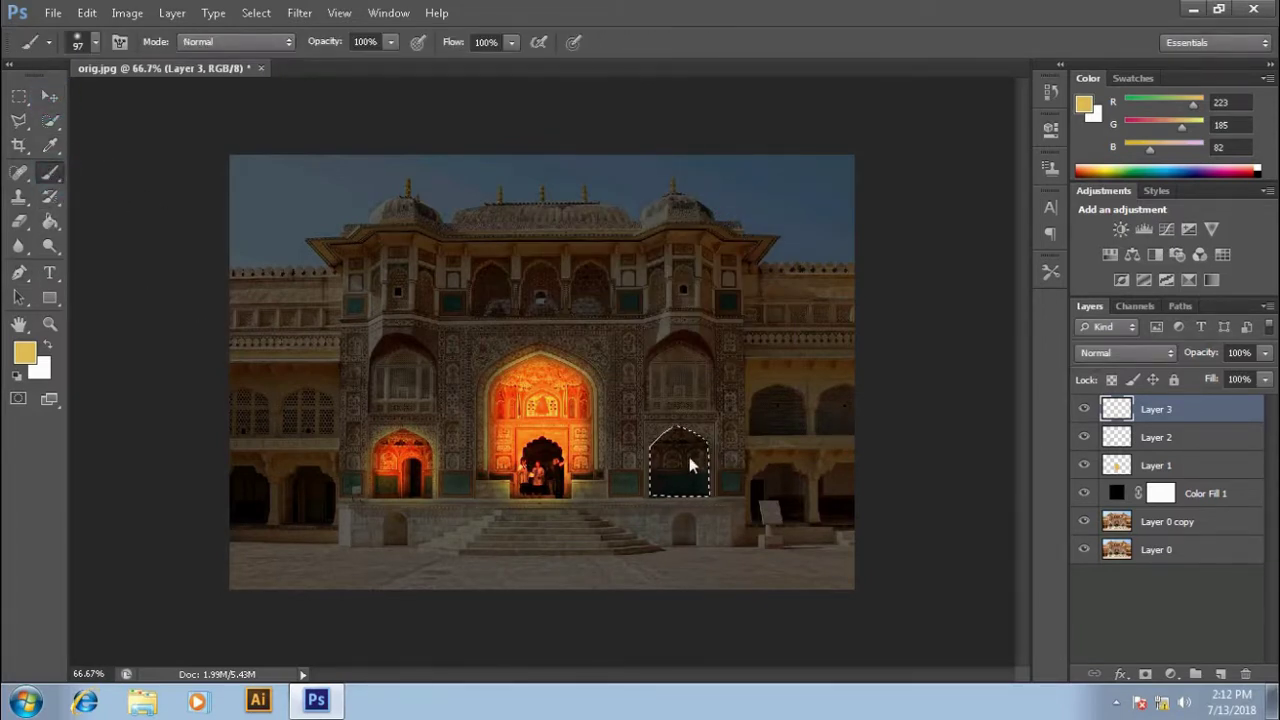
# - Zoom in and paint the right arch selection yellow with an enlarged brush
pyautogui.hotkey('ctrl', '+')
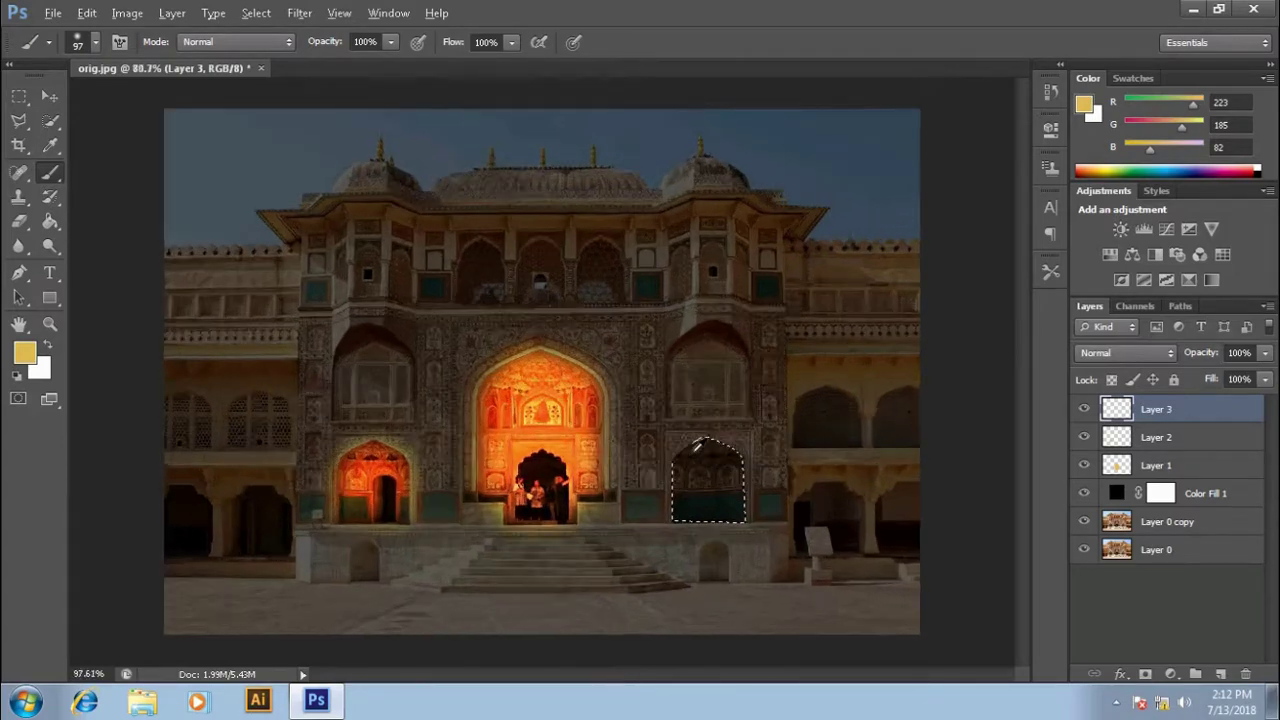
pyautogui.press(']')
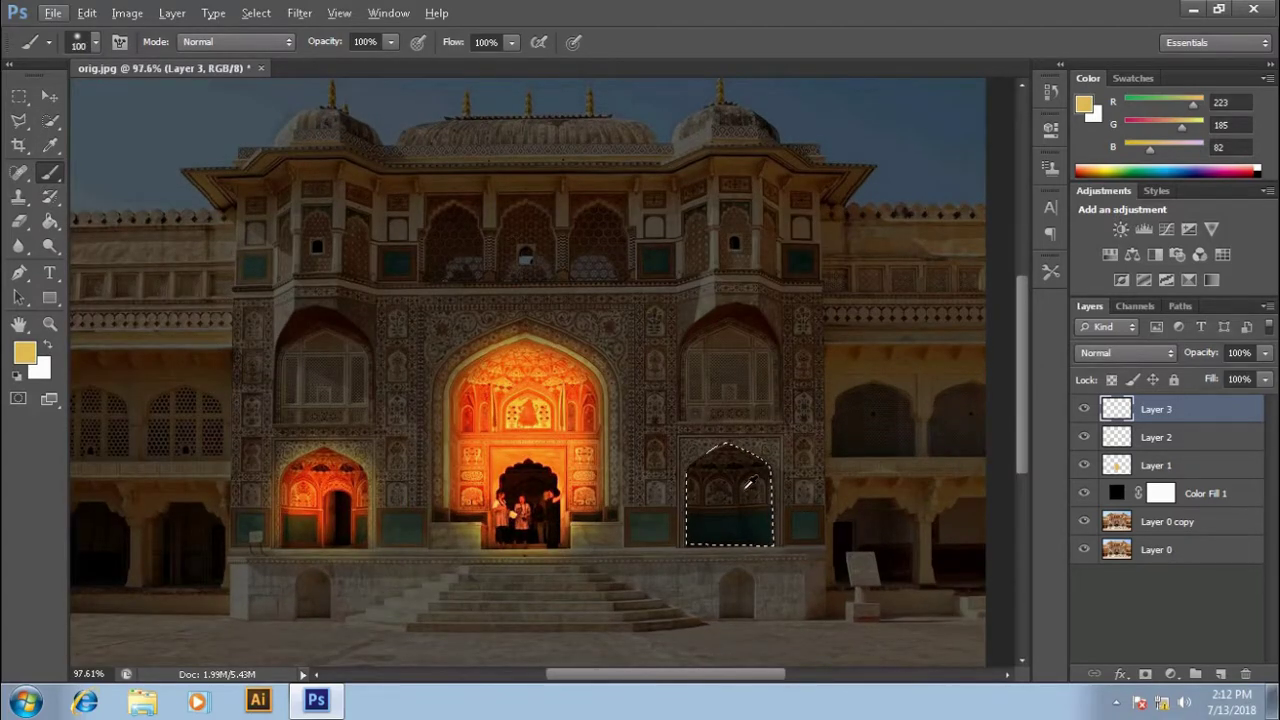
pyautogui.moveTo(705, 470); pyautogui.dragTo(714, 508)
pyautogui.press(']')
pyautogui.press(']')
pyautogui.press(']')
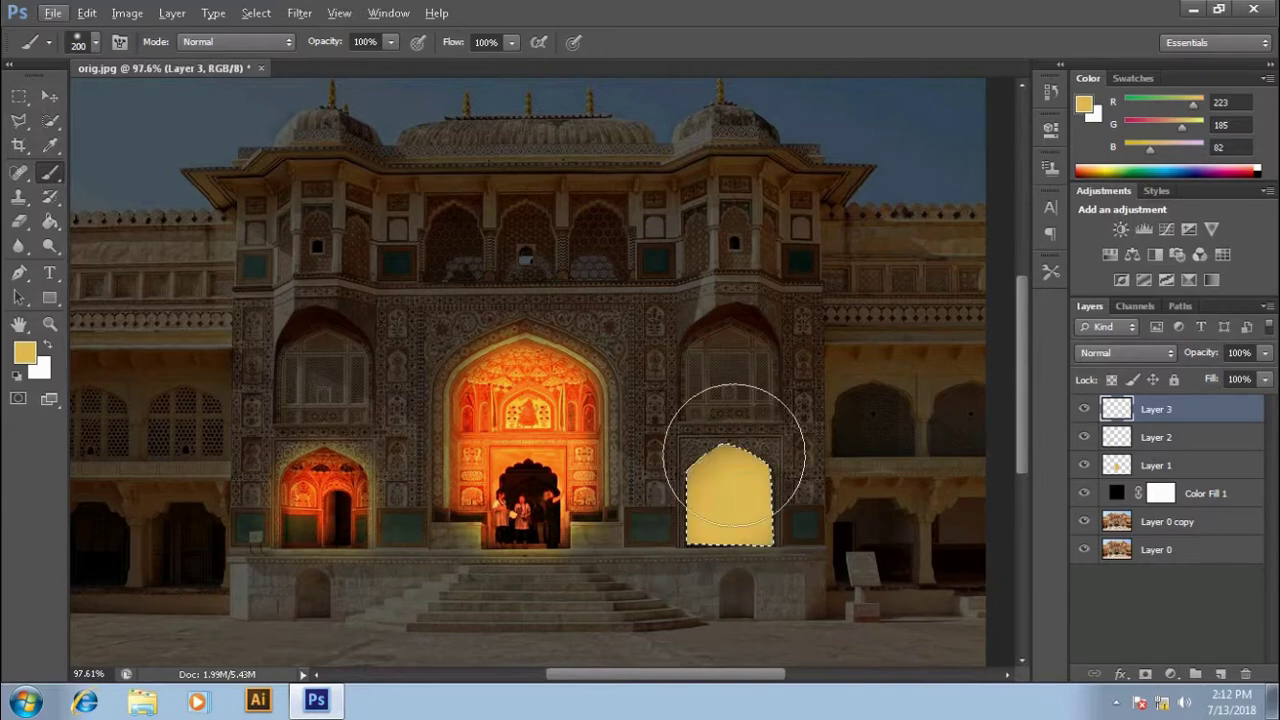
pyautogui.moveTo(733, 452)
pyautogui.mouseDown()
pyautogui.moveTo(694, 457)
pyautogui.moveTo(751, 508)
pyautogui.mouseUp()
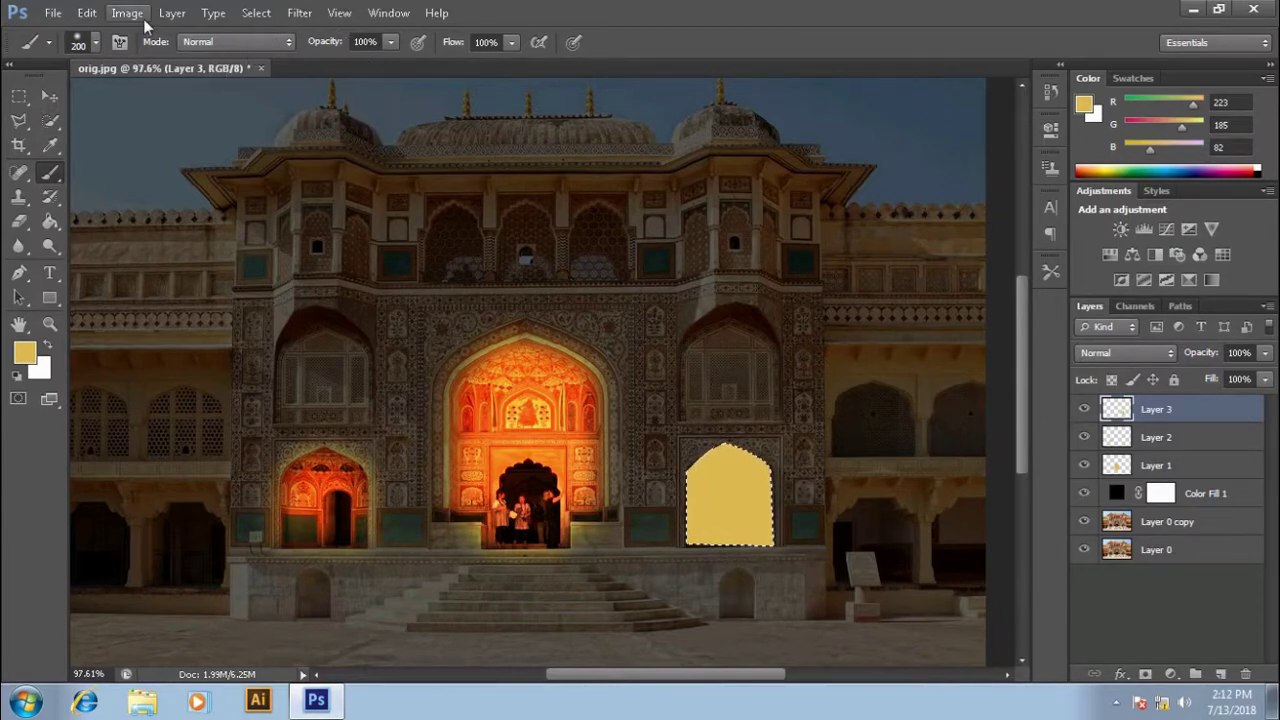
# - Gaussian-blur the yellow fill and set Layer 3's blend mode to Color Dodge
pyautogui.click(299, 13)
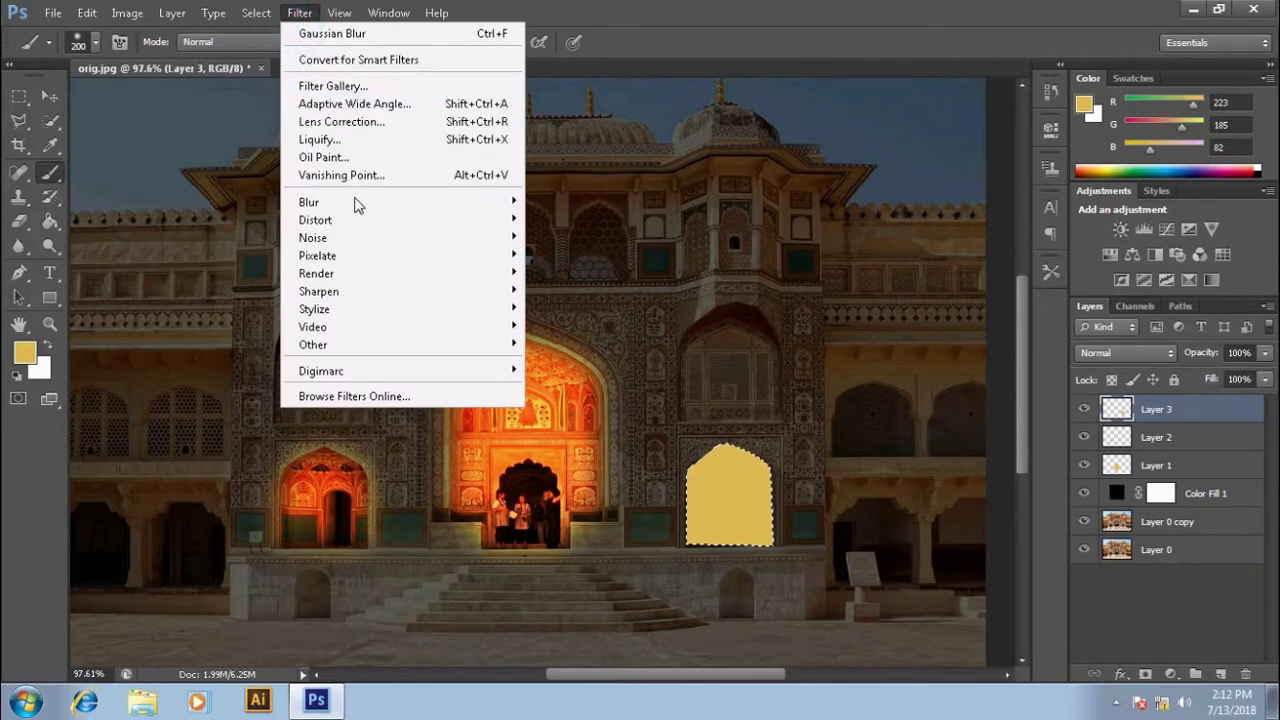
pyautogui.click(568, 333)
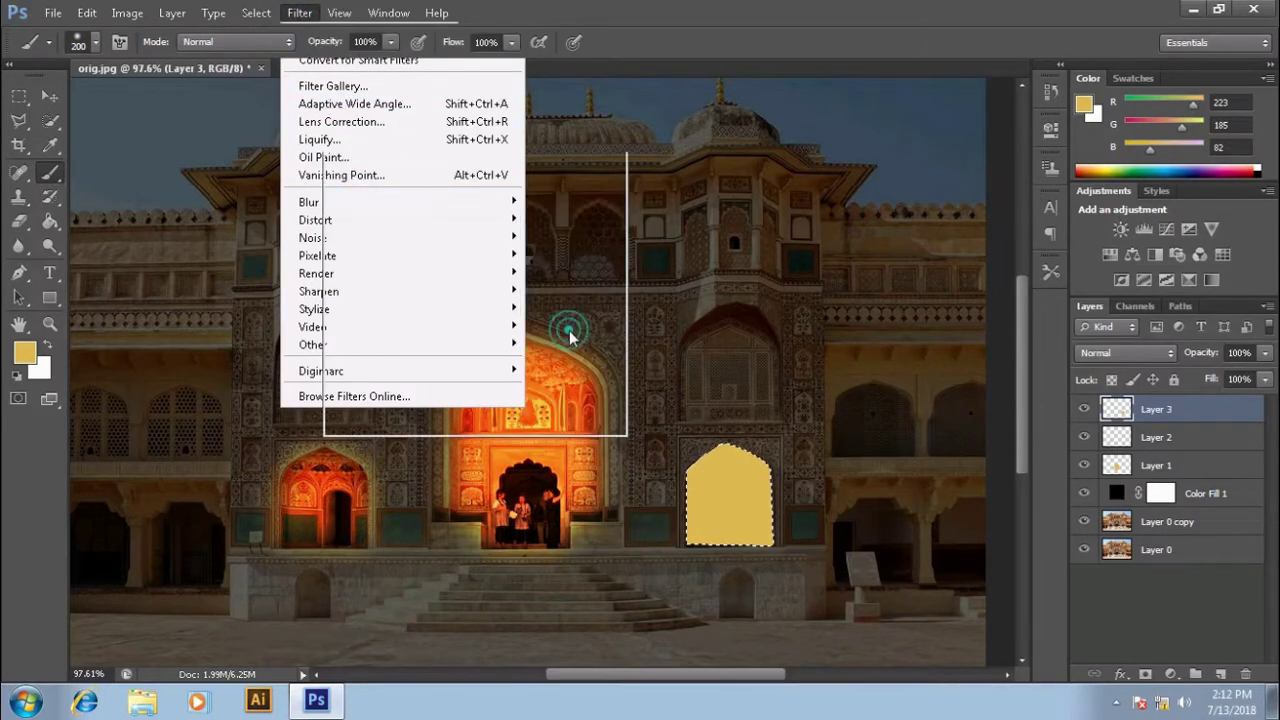
pyautogui.click(579, 171)
pyautogui.press('b')
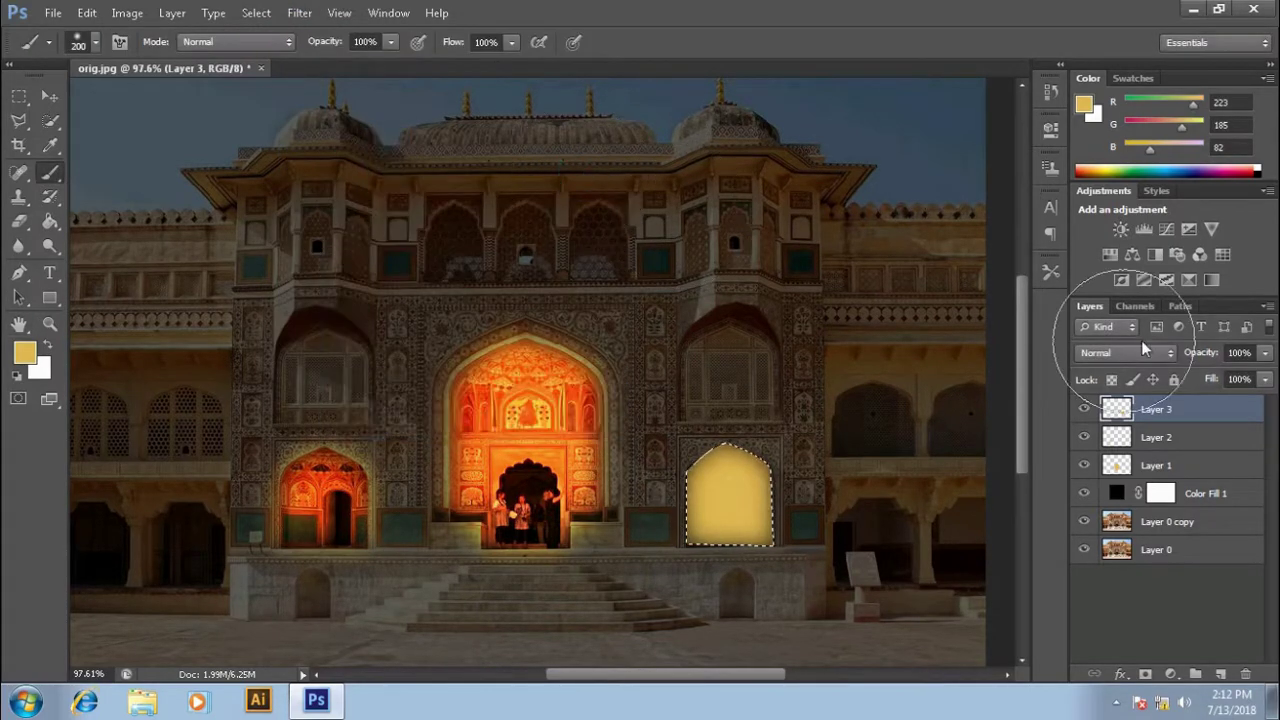
pyautogui.click(1168, 353)
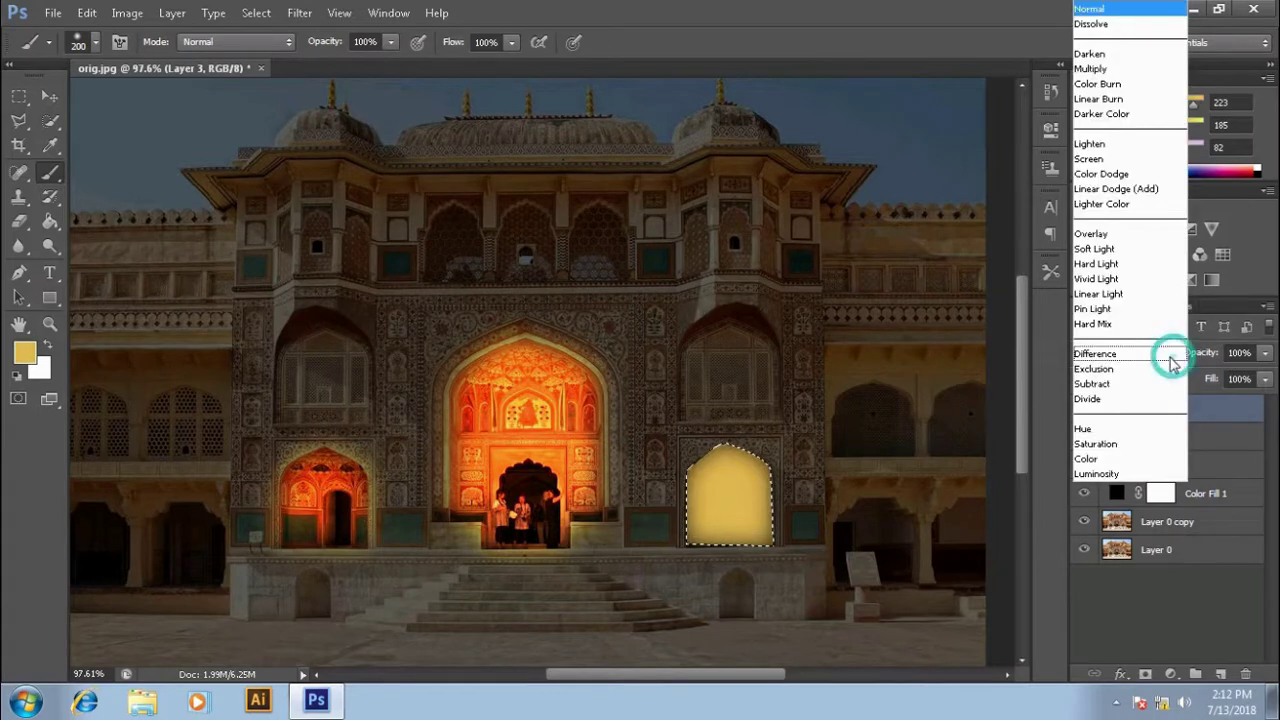
pyautogui.click(1115, 174)
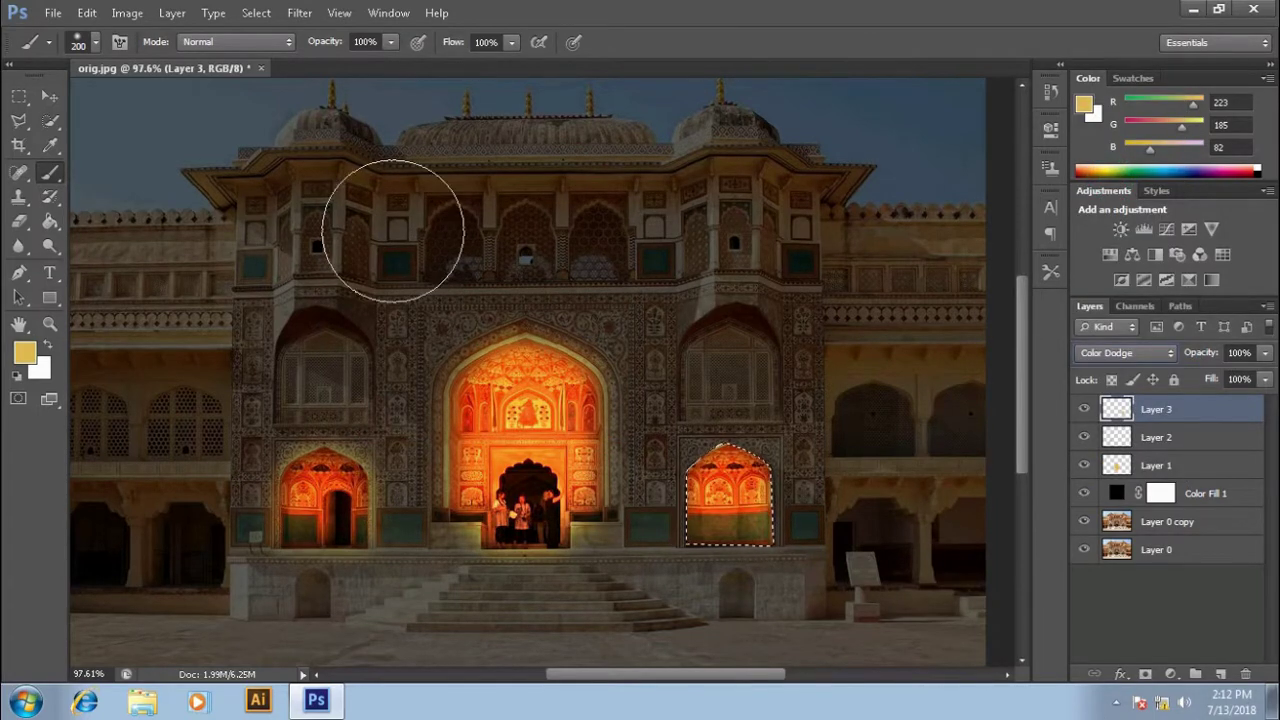
# - Deselect, blur the glow again, and add an empty Layer 4
pyautogui.click(50, 100)
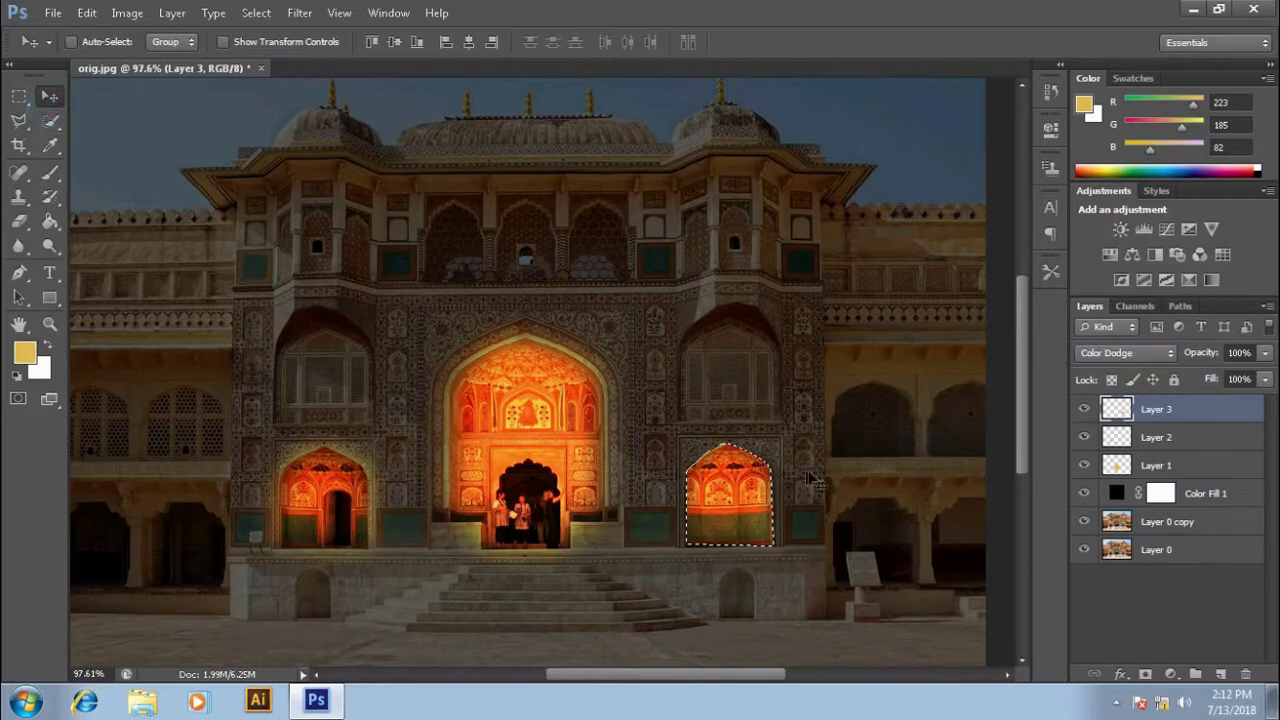
pyautogui.hotkey('ctrl', 'd')
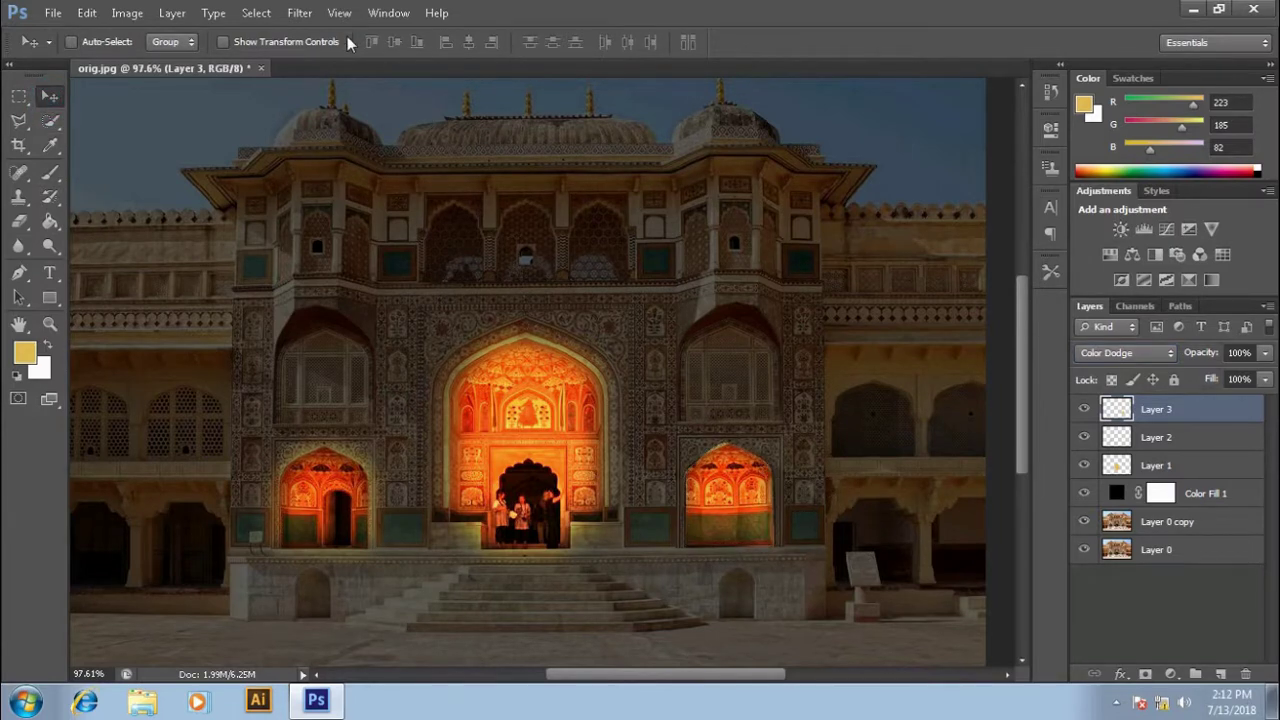
pyautogui.click(299, 12)
pyautogui.moveTo(310, 202)
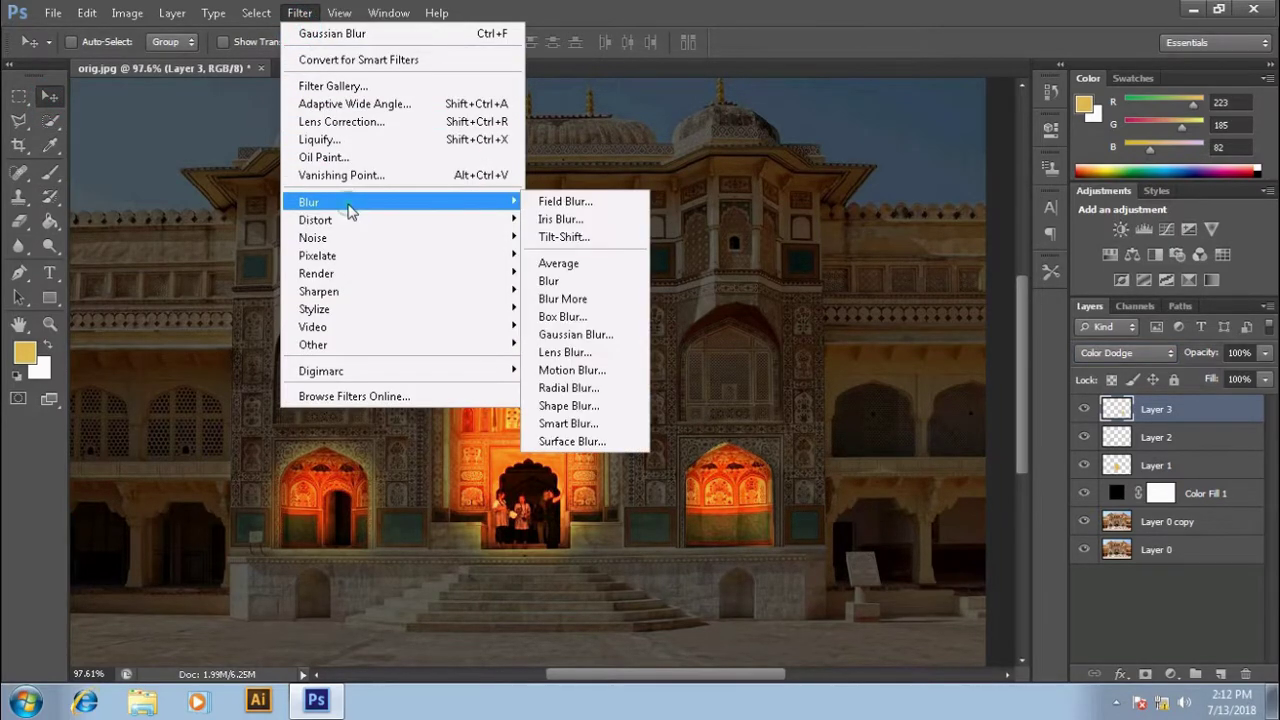
pyautogui.click(575, 334)
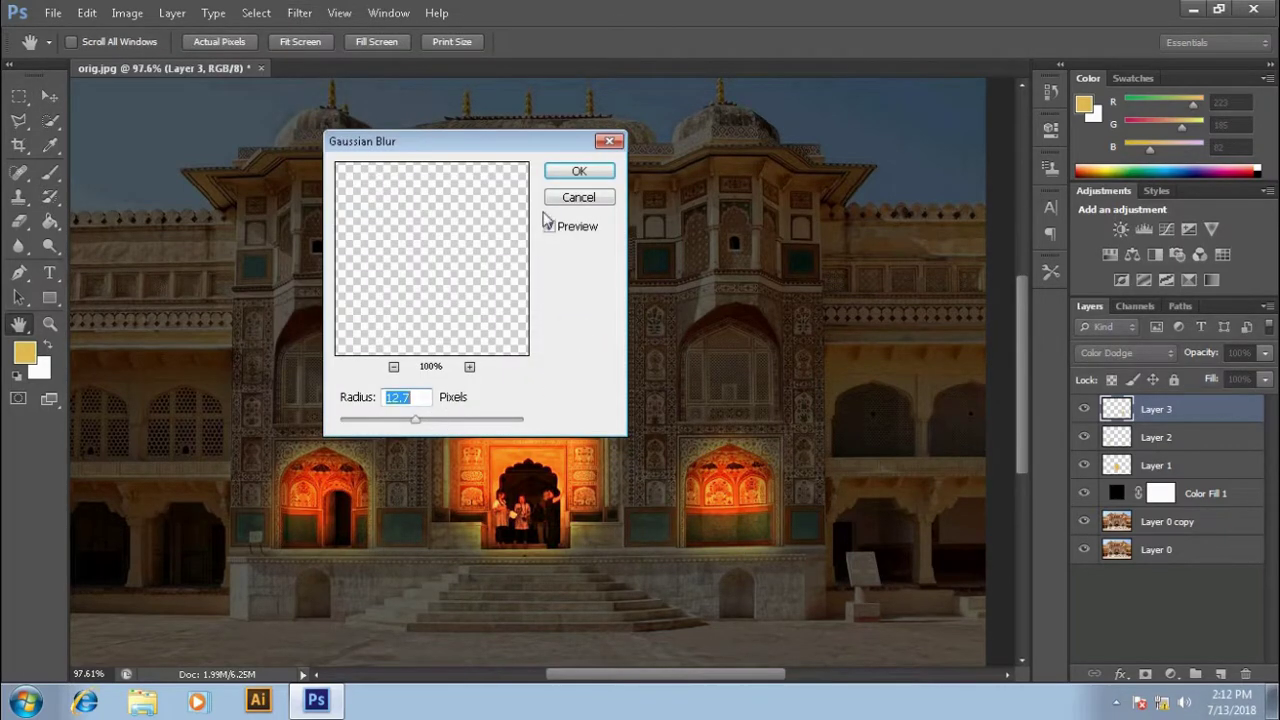
pyautogui.click(579, 171)
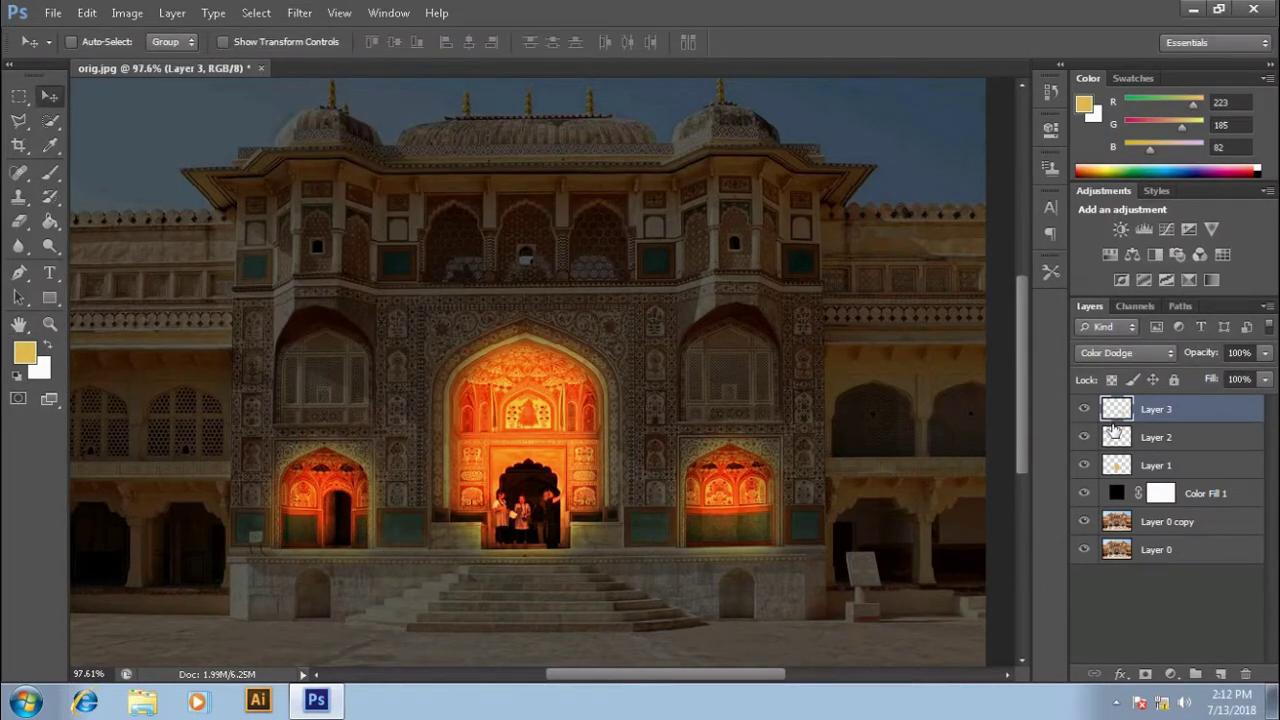
pyautogui.click(1220, 673)
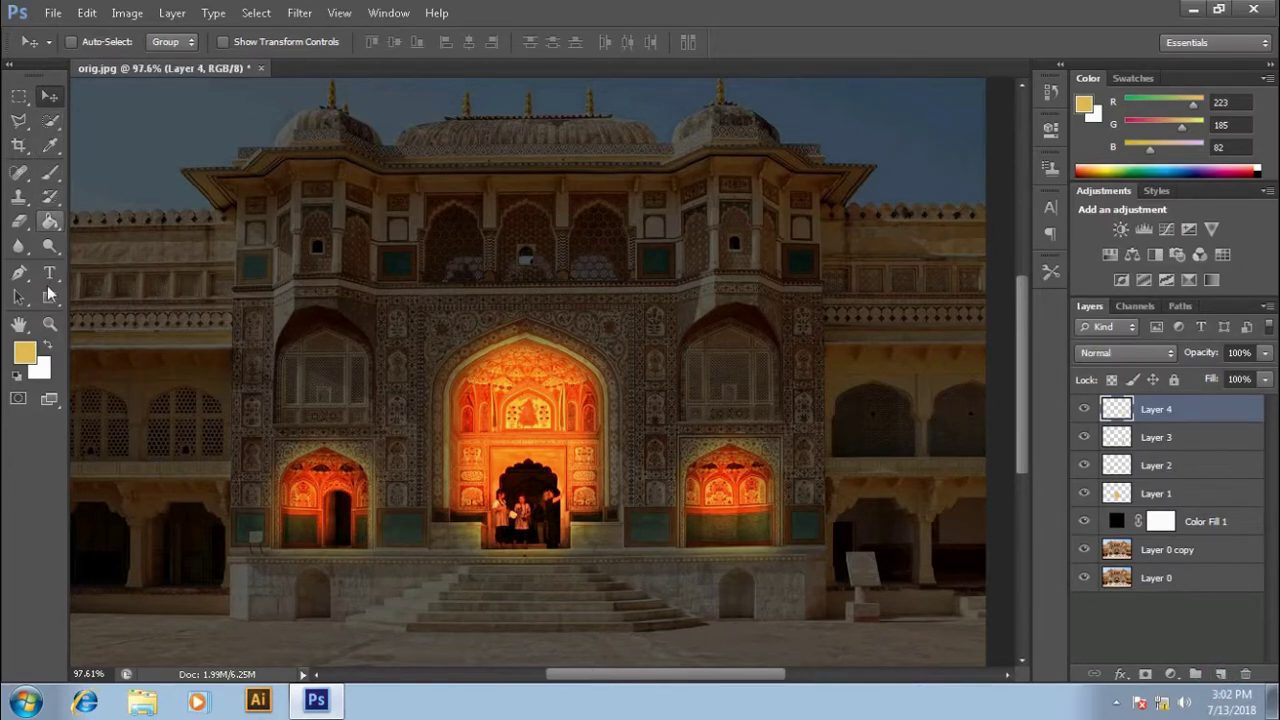
# - Trace a closed pen path around the dark lower-left ground-floor arch
pyautogui.click(19, 272)
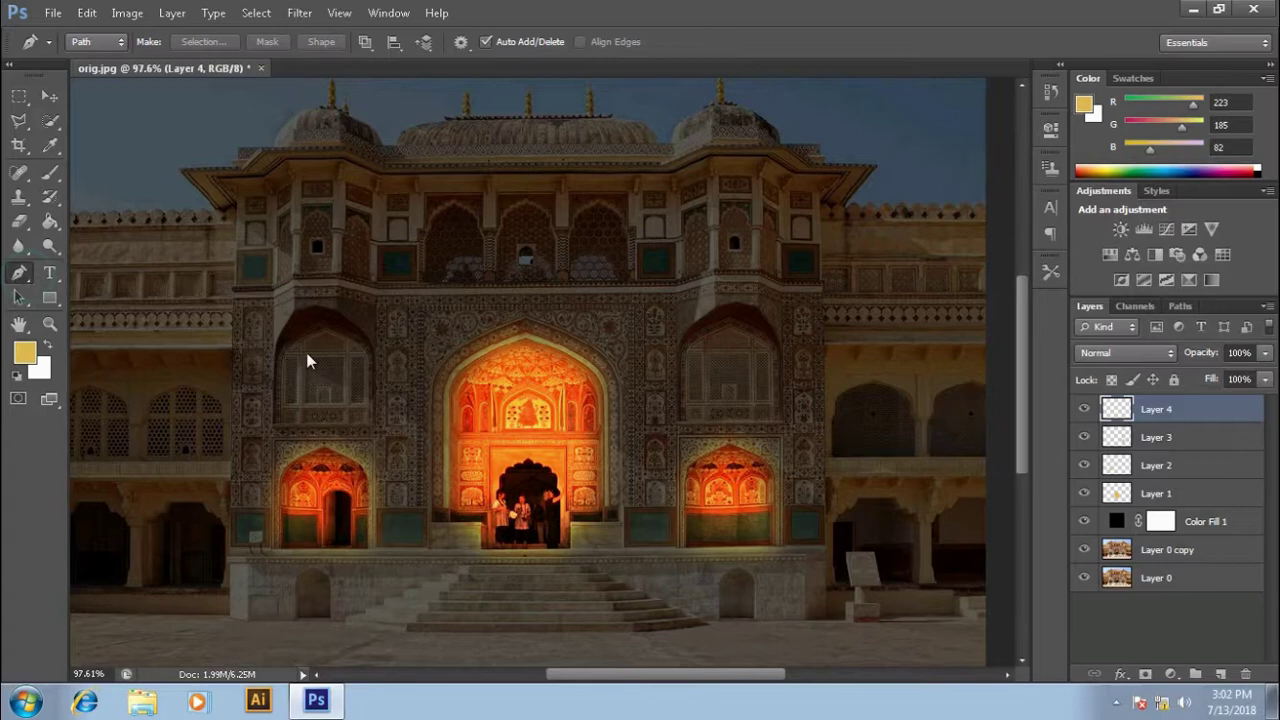
pyautogui.click(143, 589)
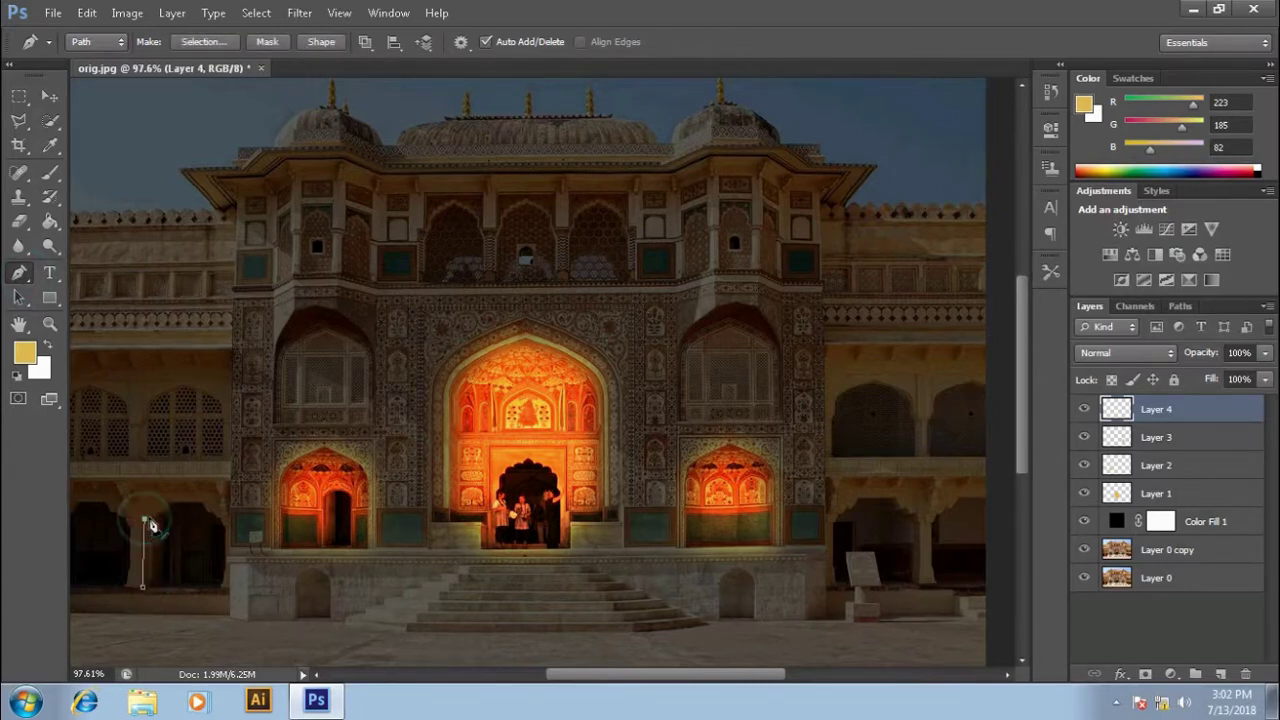
pyautogui.click(157, 513)
pyautogui.click(163, 506)
pyautogui.click(214, 518)
pyautogui.click(221, 526)
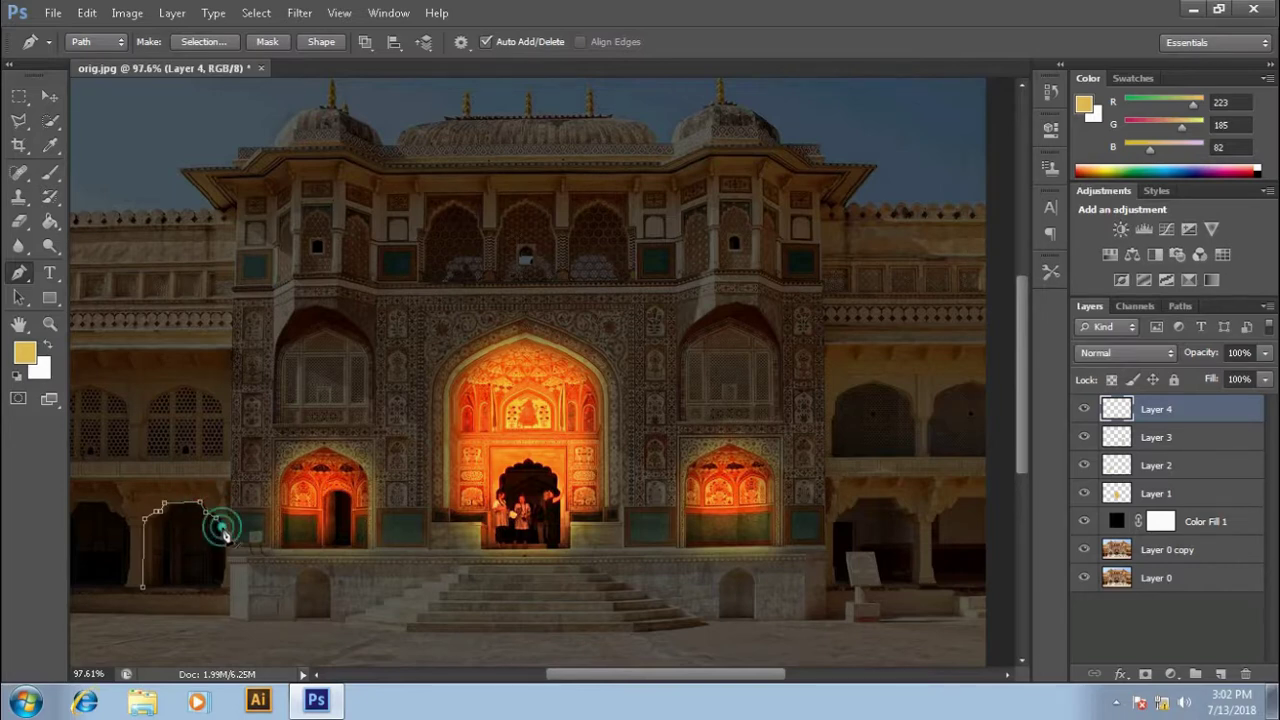
pyautogui.click(222, 588)
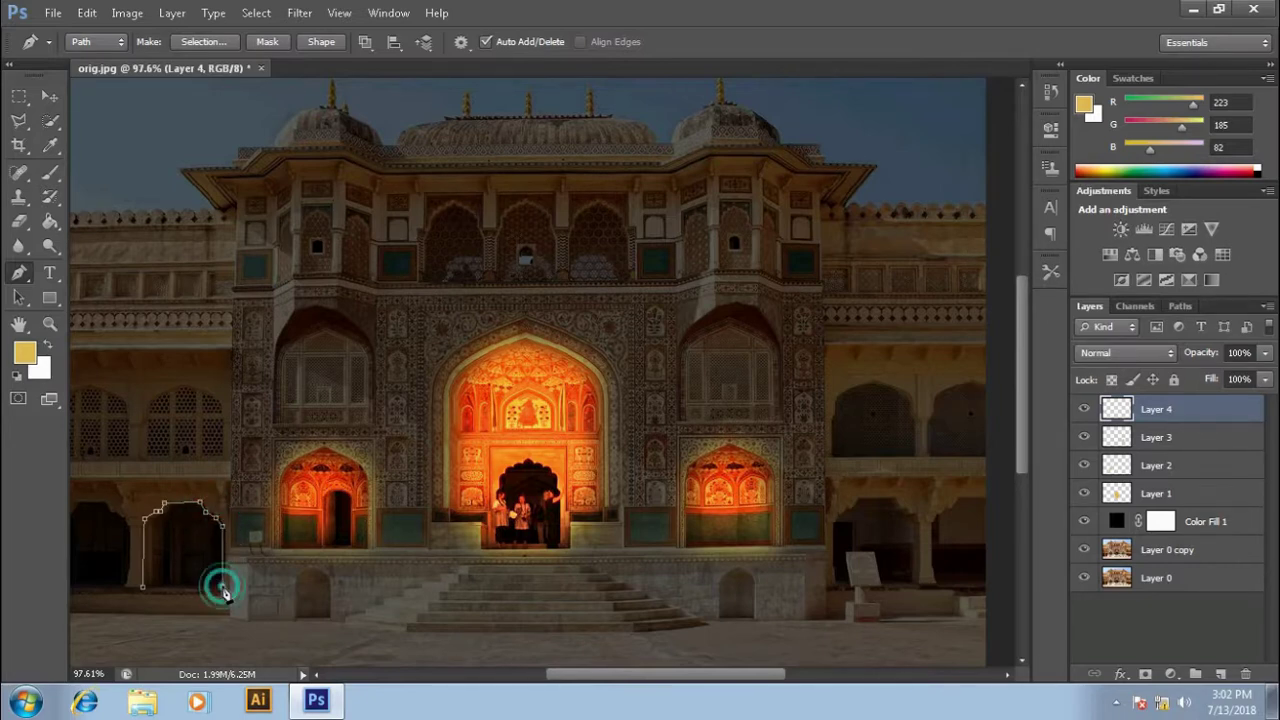
pyautogui.click(144, 590)
# - Convert the lower-left arch path into a selection with 0 feather
pyautogui.rightClick(157, 566)
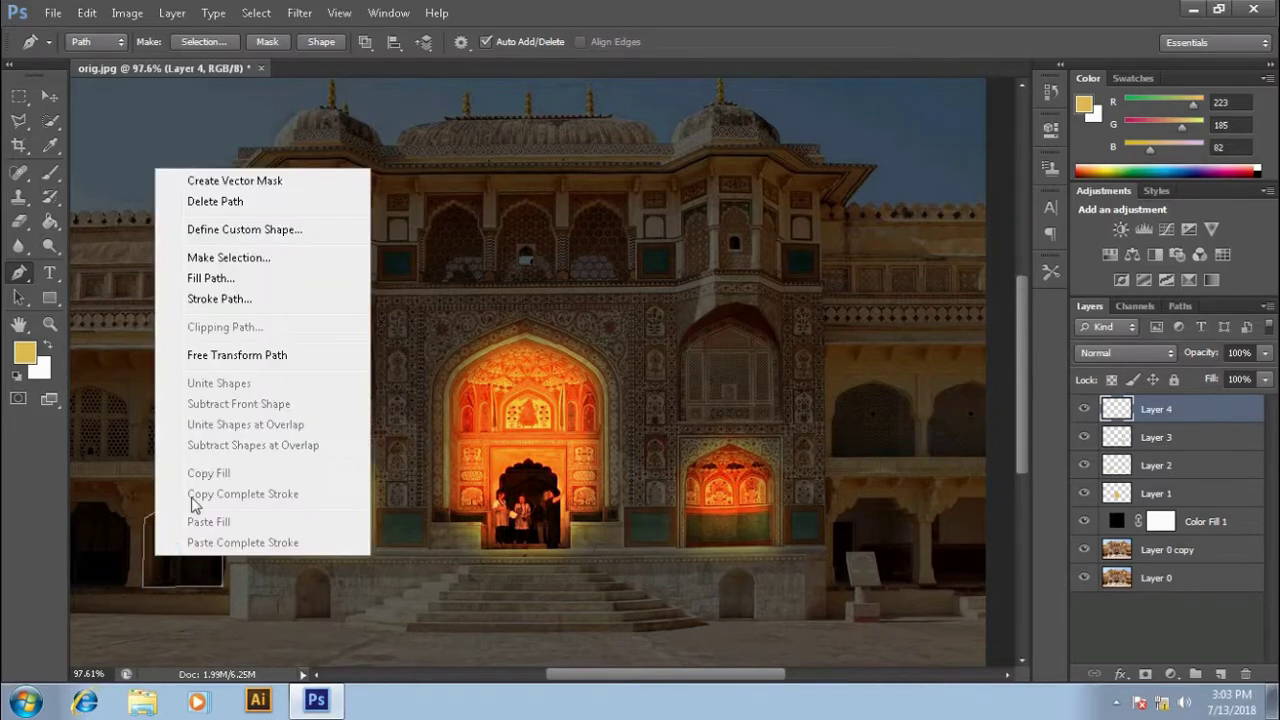
pyautogui.click(264, 256)
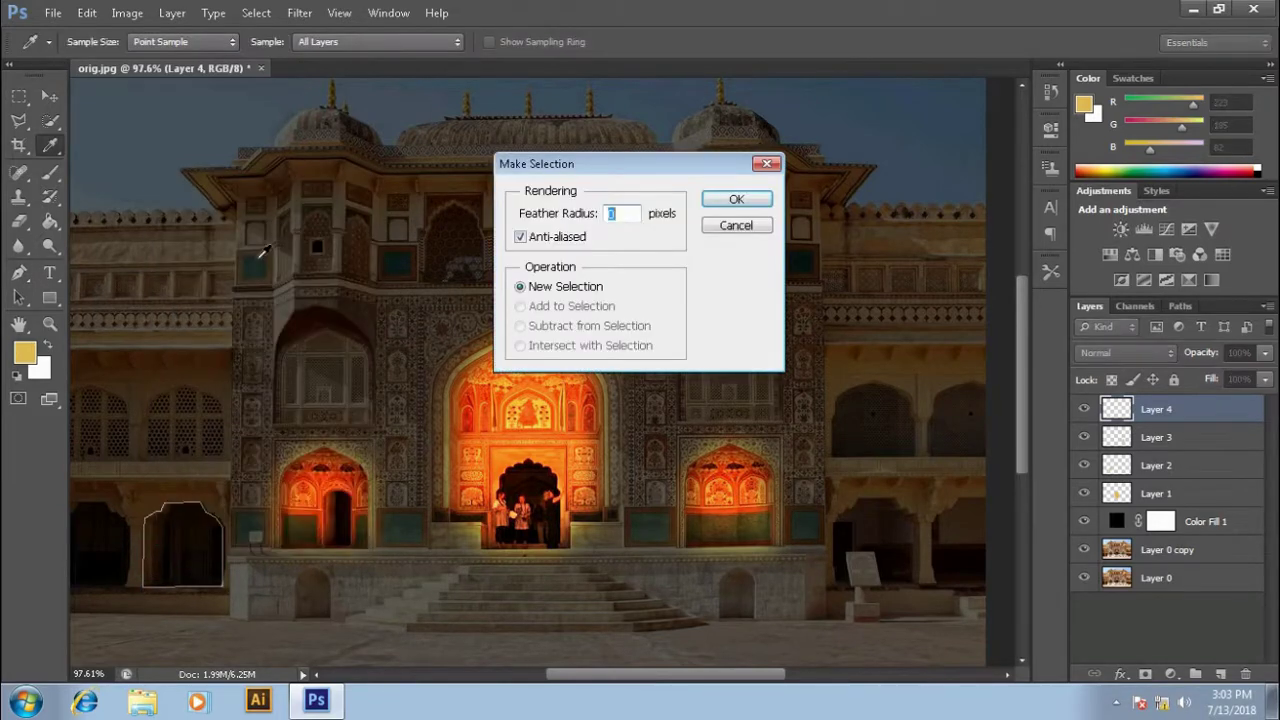
pyautogui.click(733, 201)
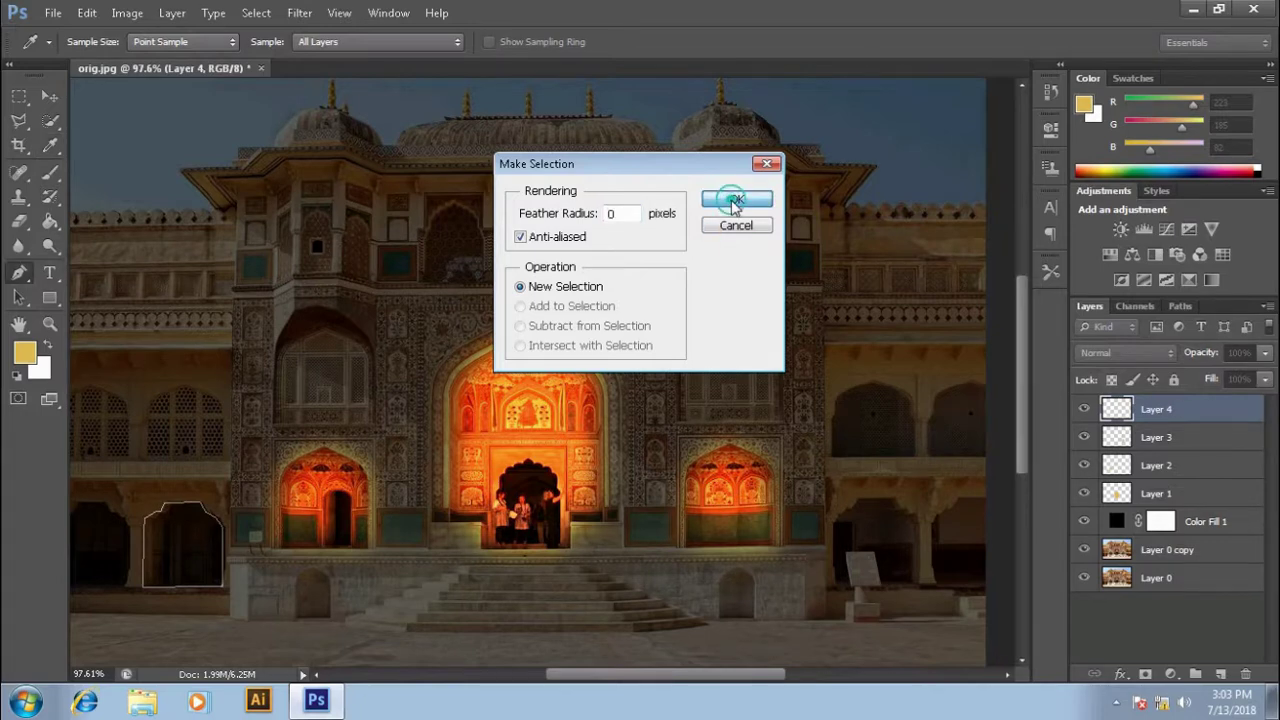
# - Brush yellow into the lower-left doorway selection, Gaussian-blur it, and set Layer 4 to Color Dodge
pyautogui.click(50, 172)
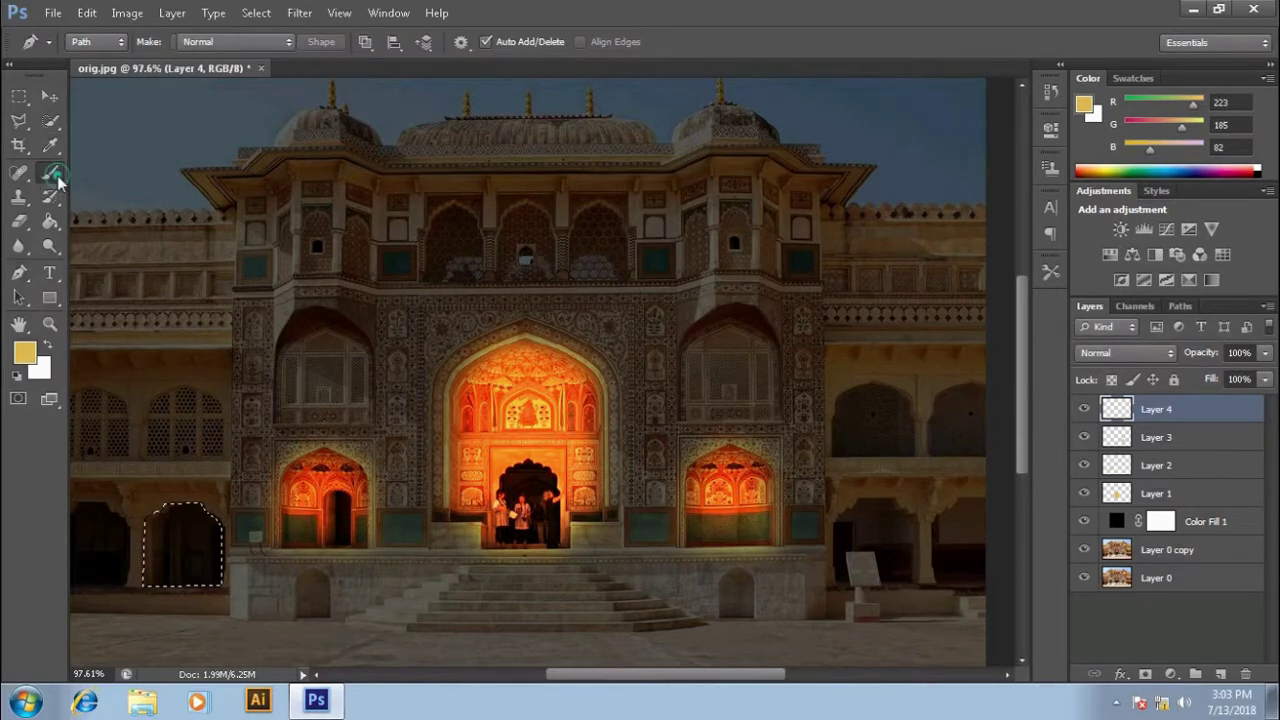
pyautogui.click(181, 571)
pyautogui.moveTo(181, 571); pyautogui.dragTo(143, 557)
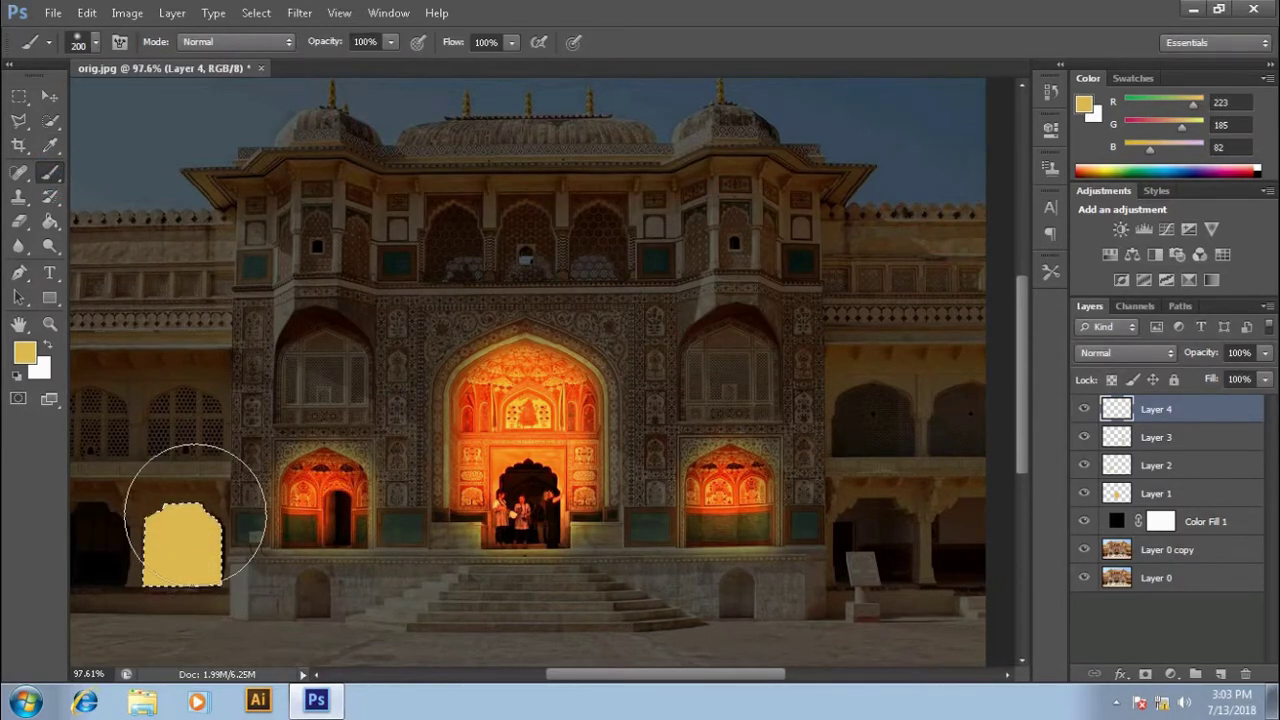
pyautogui.click(308, 13)
pyautogui.moveTo(400, 202)
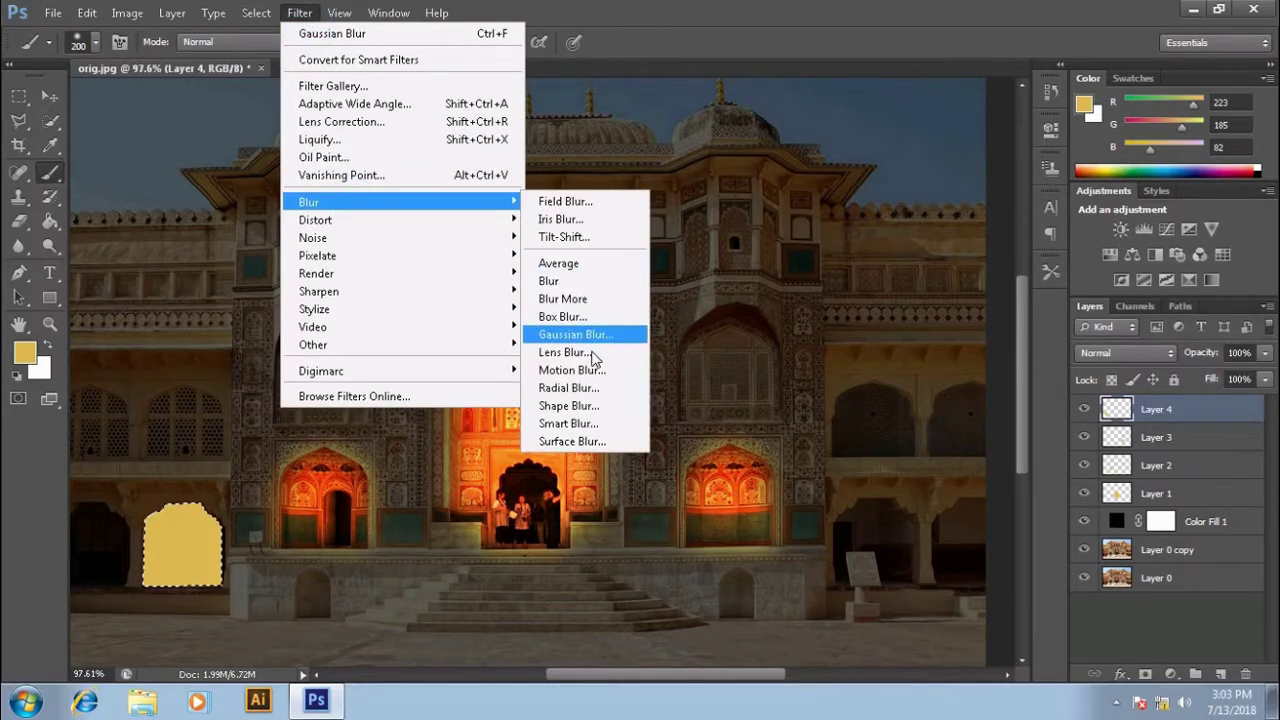
pyautogui.click(592, 334)
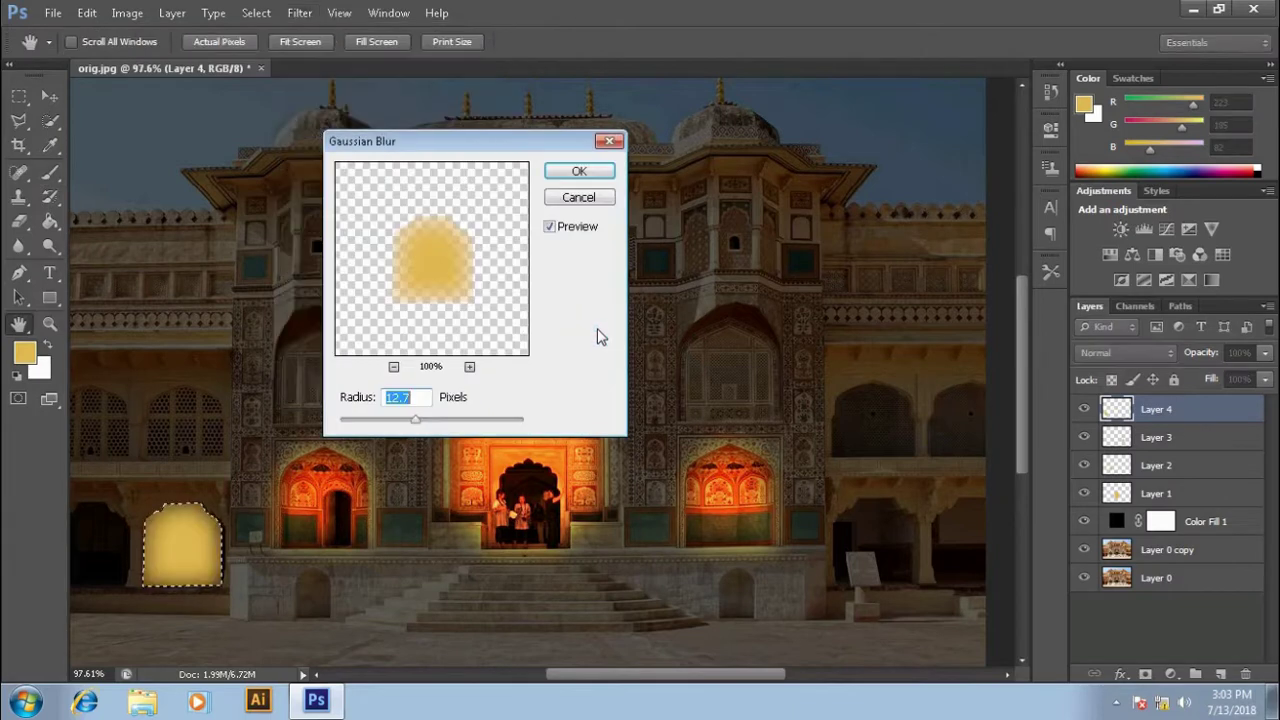
pyautogui.click(579, 171)
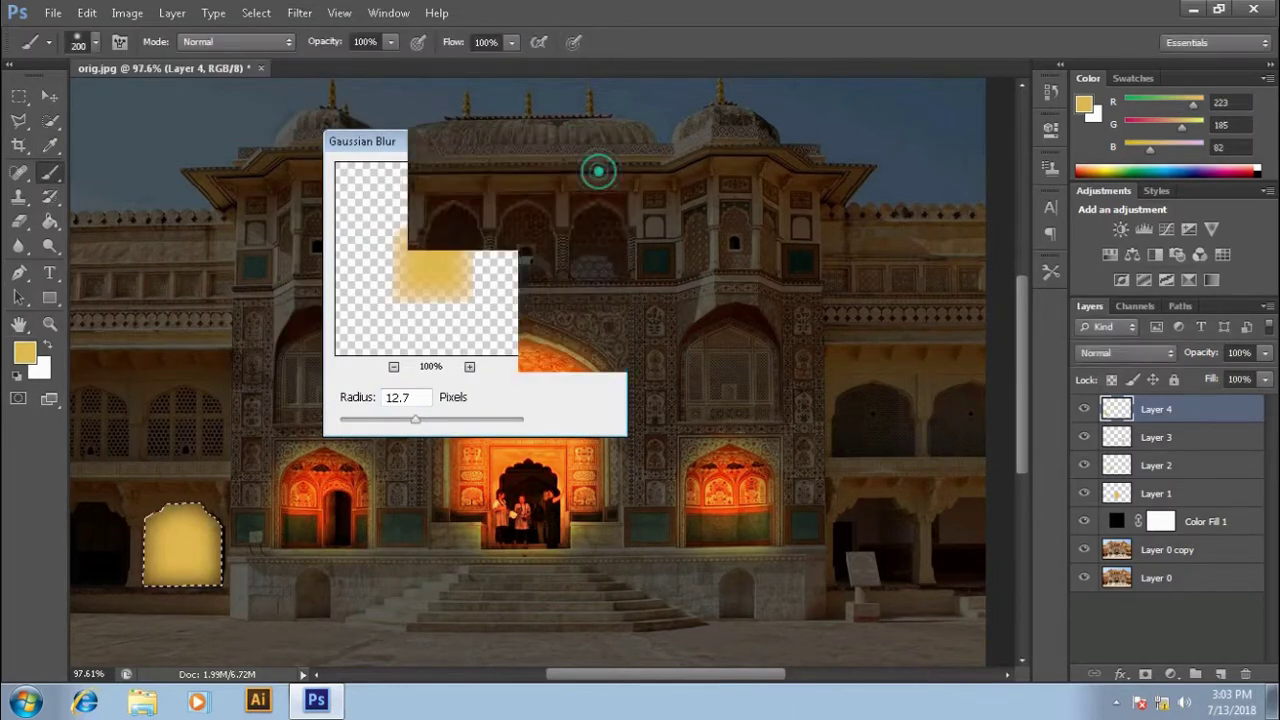
pyautogui.click(1170, 353)
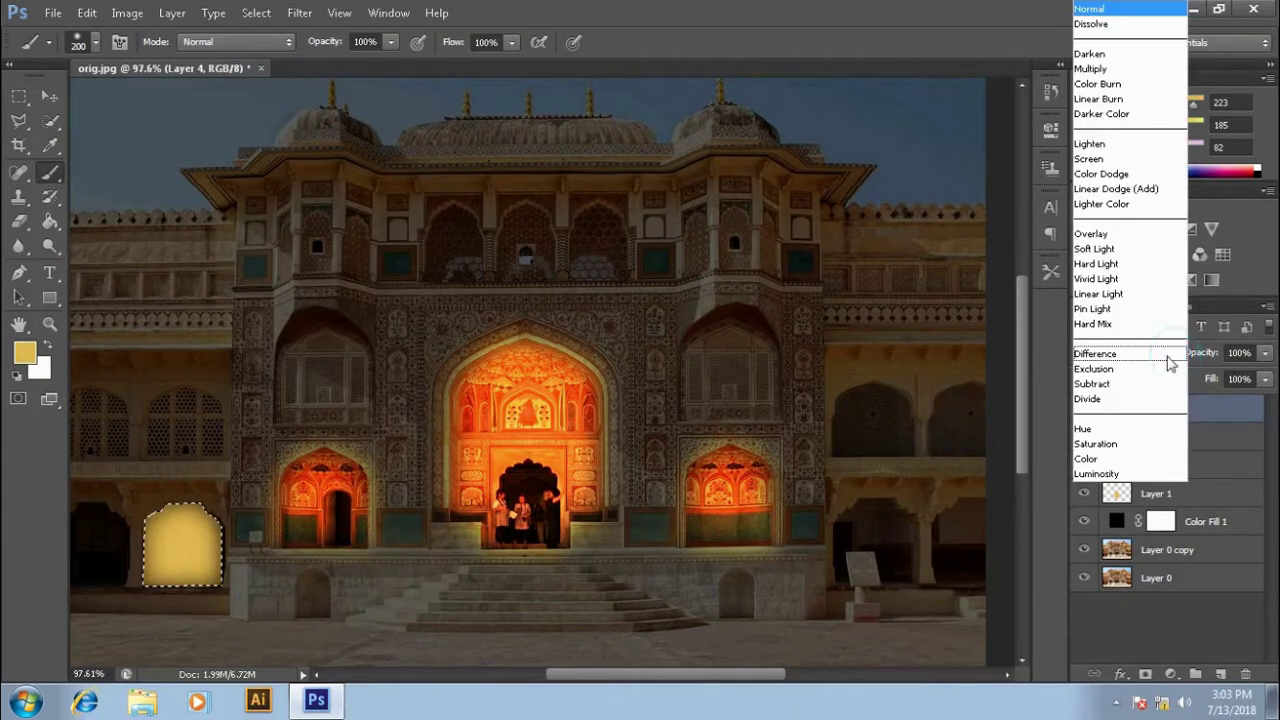
pyautogui.click(1113, 175)
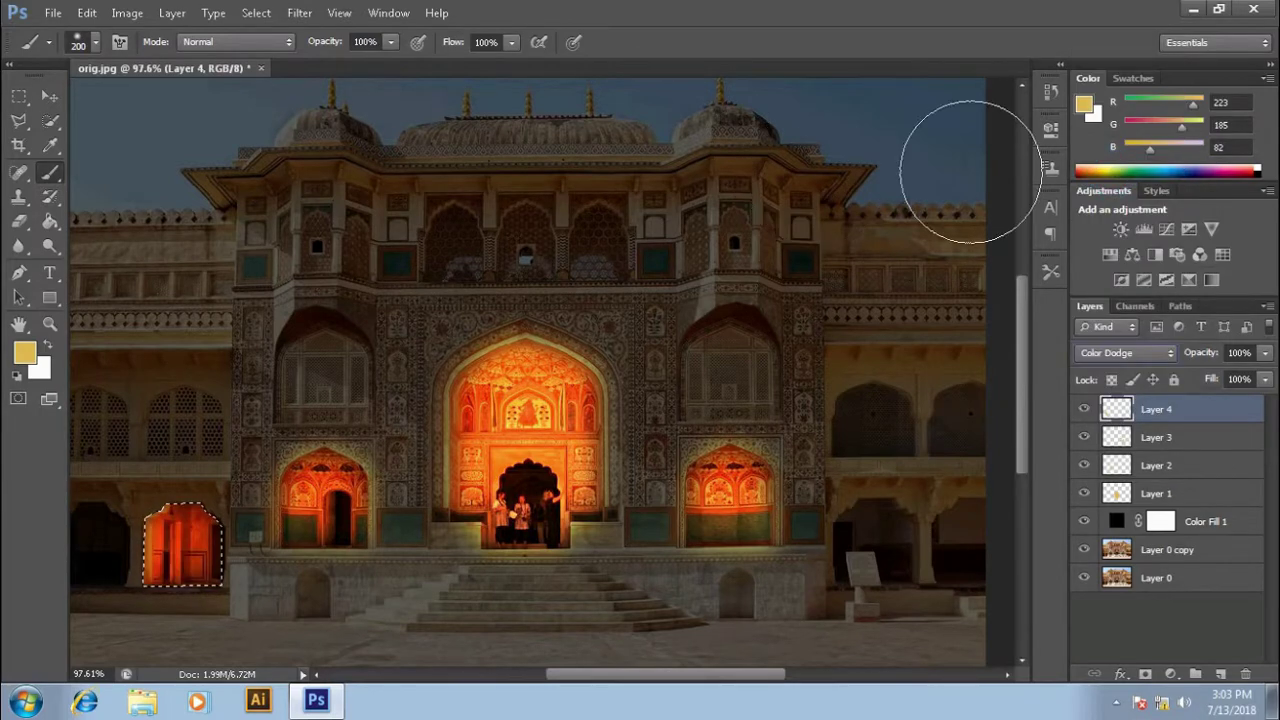
# - Deselect, soften the glow with a smaller-radius Gaussian Blur, and add empty Layer 5
pyautogui.click(52, 95)
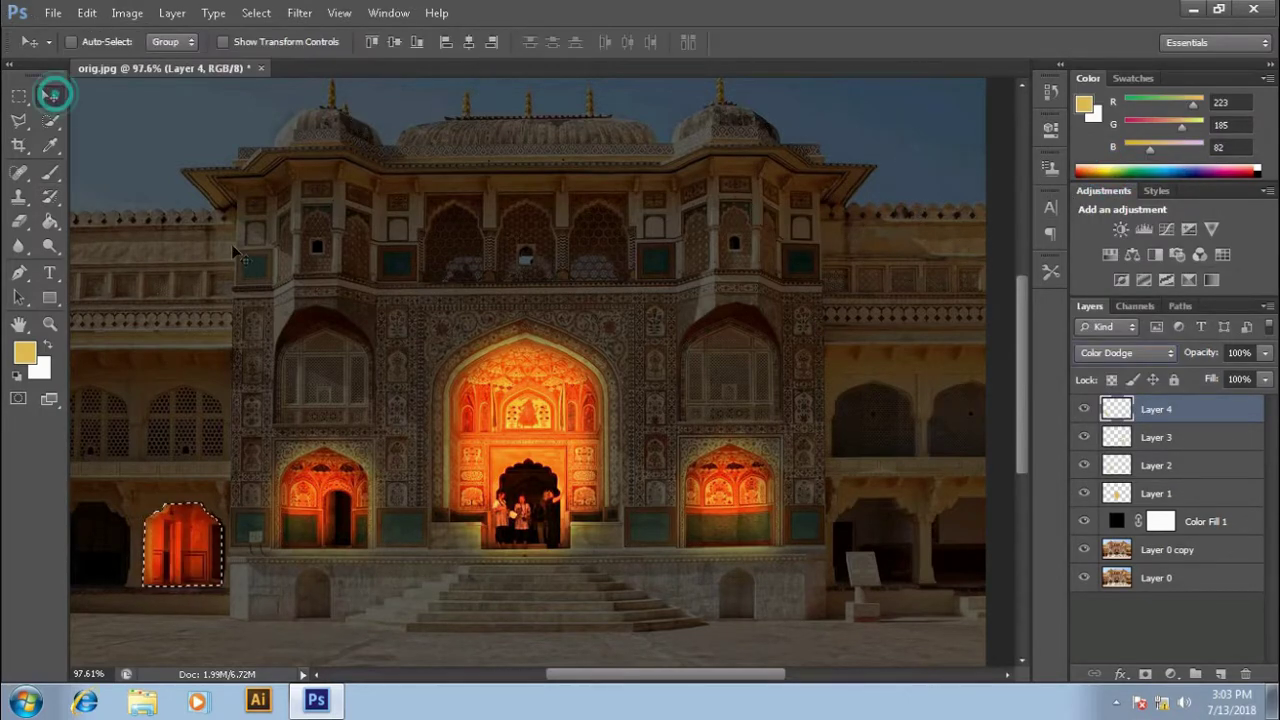
pyautogui.hotkey('ctrl', 'd')
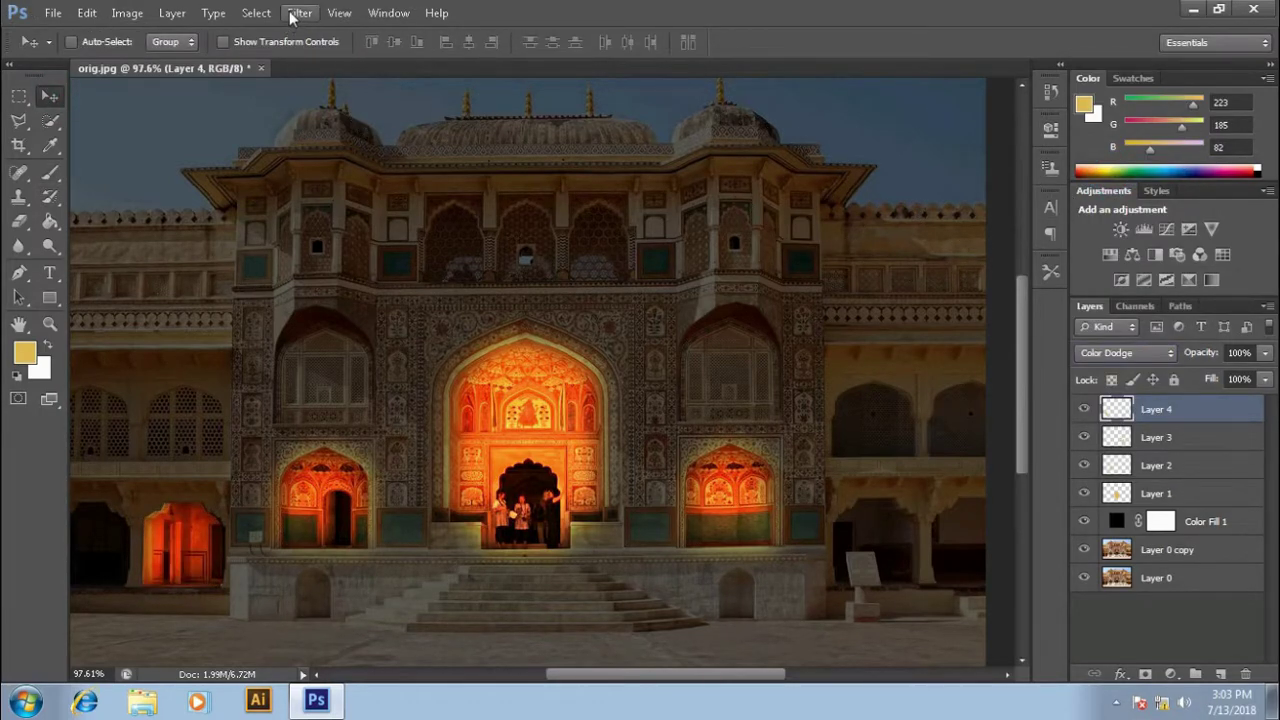
pyautogui.click(293, 14)
pyautogui.moveTo(308, 202)
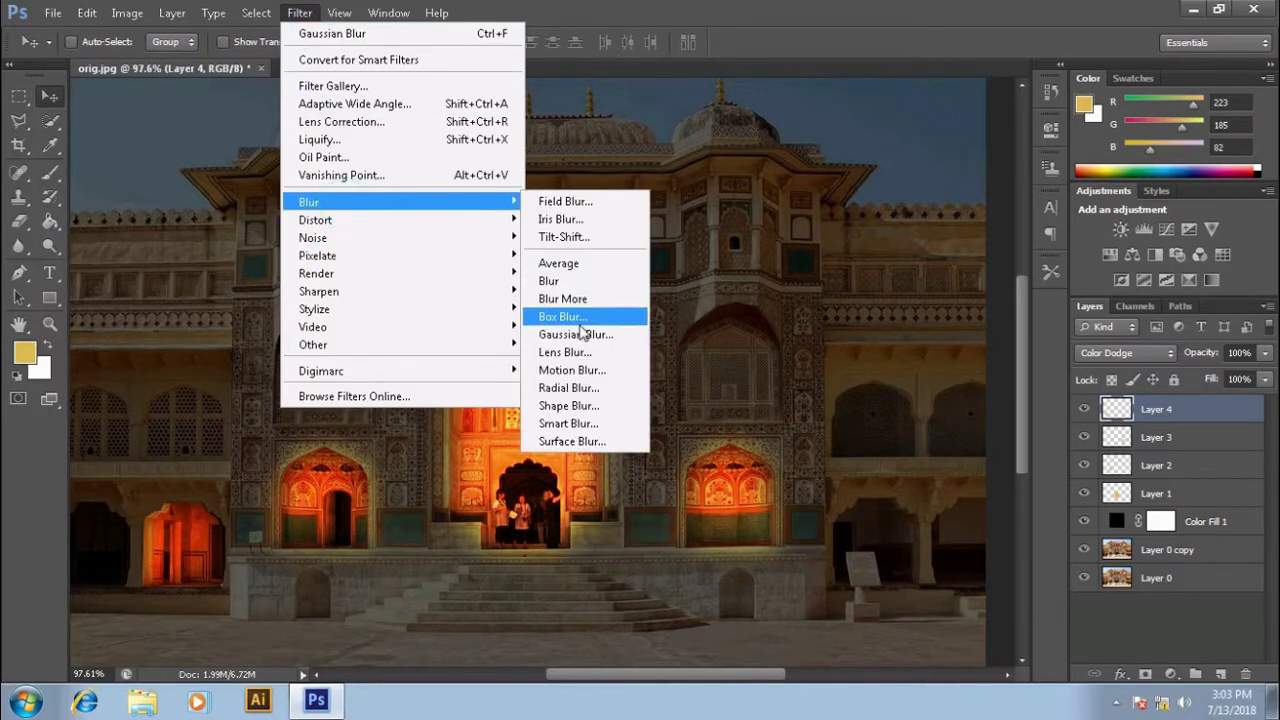
pyautogui.click(584, 335)
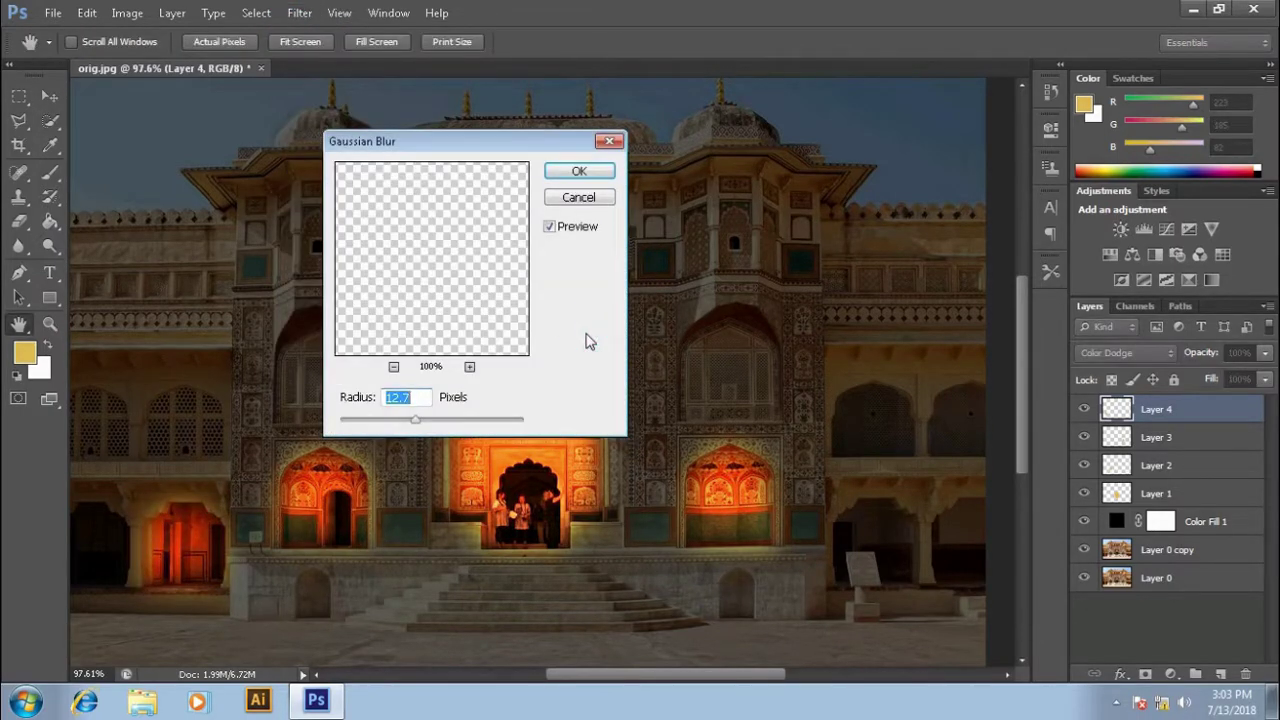
pyautogui.moveTo(425, 428); pyautogui.dragTo(405, 424)
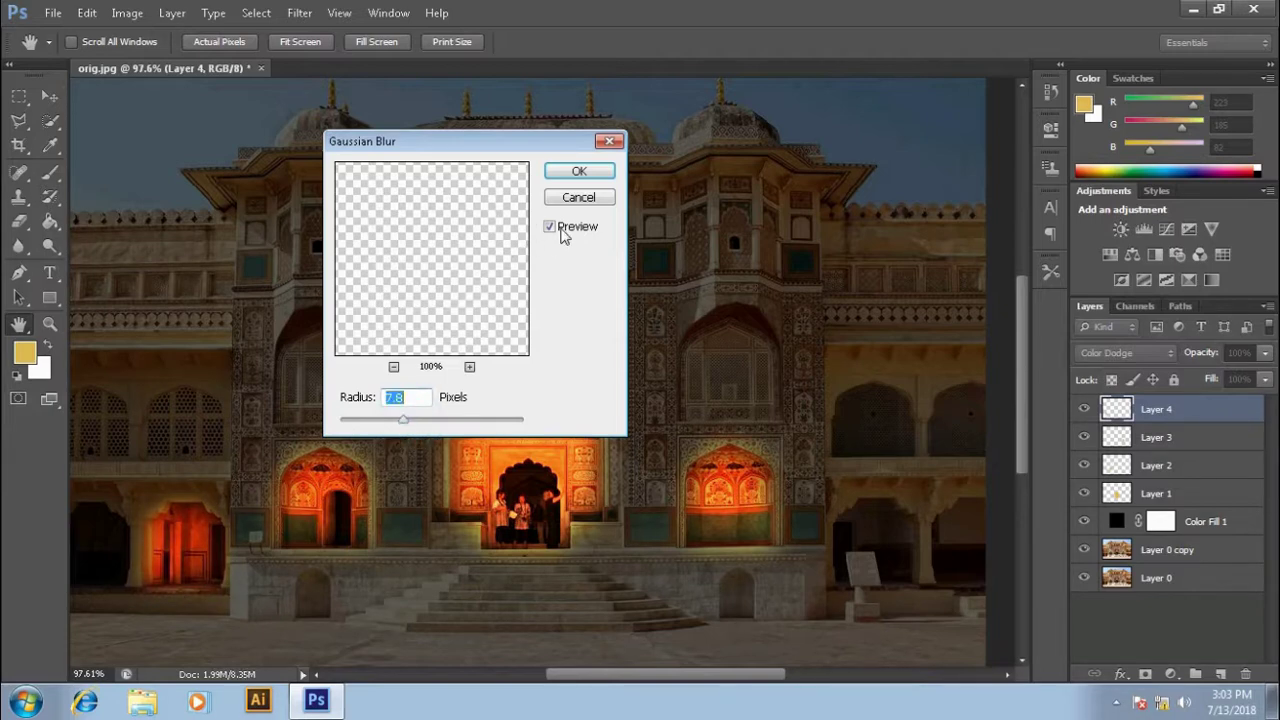
pyautogui.click(576, 171)
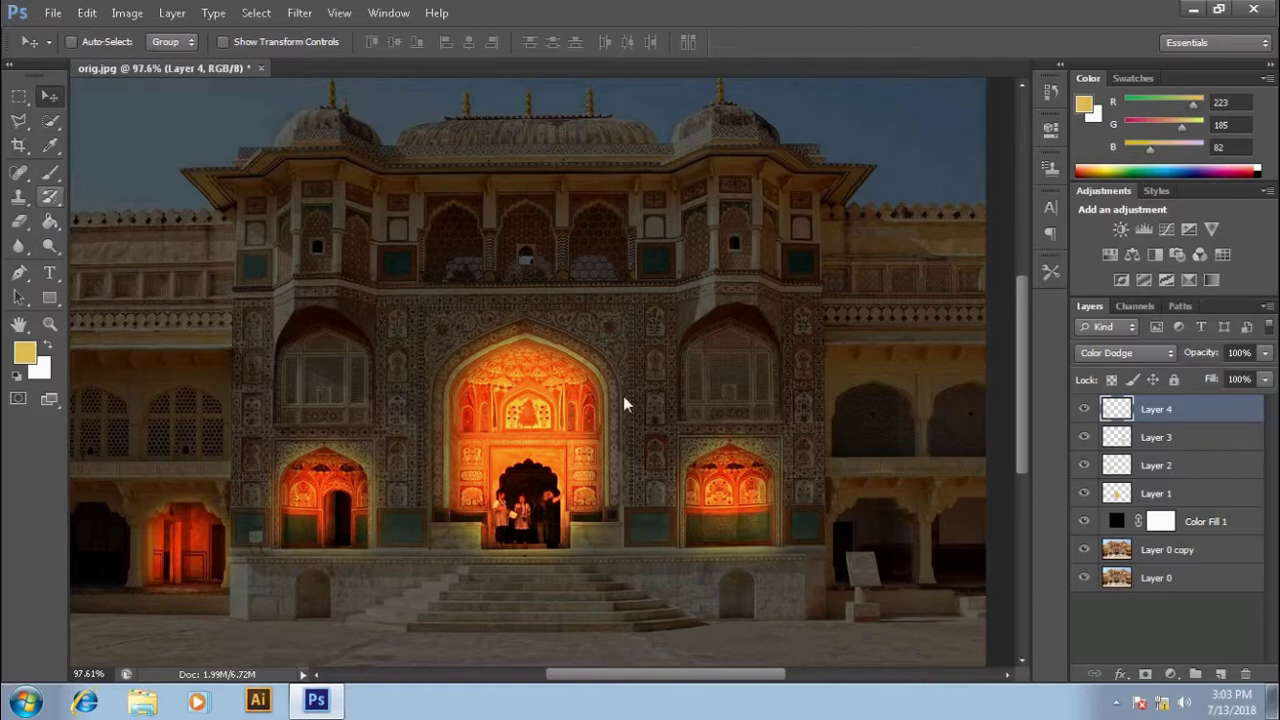
pyautogui.click(1220, 674)
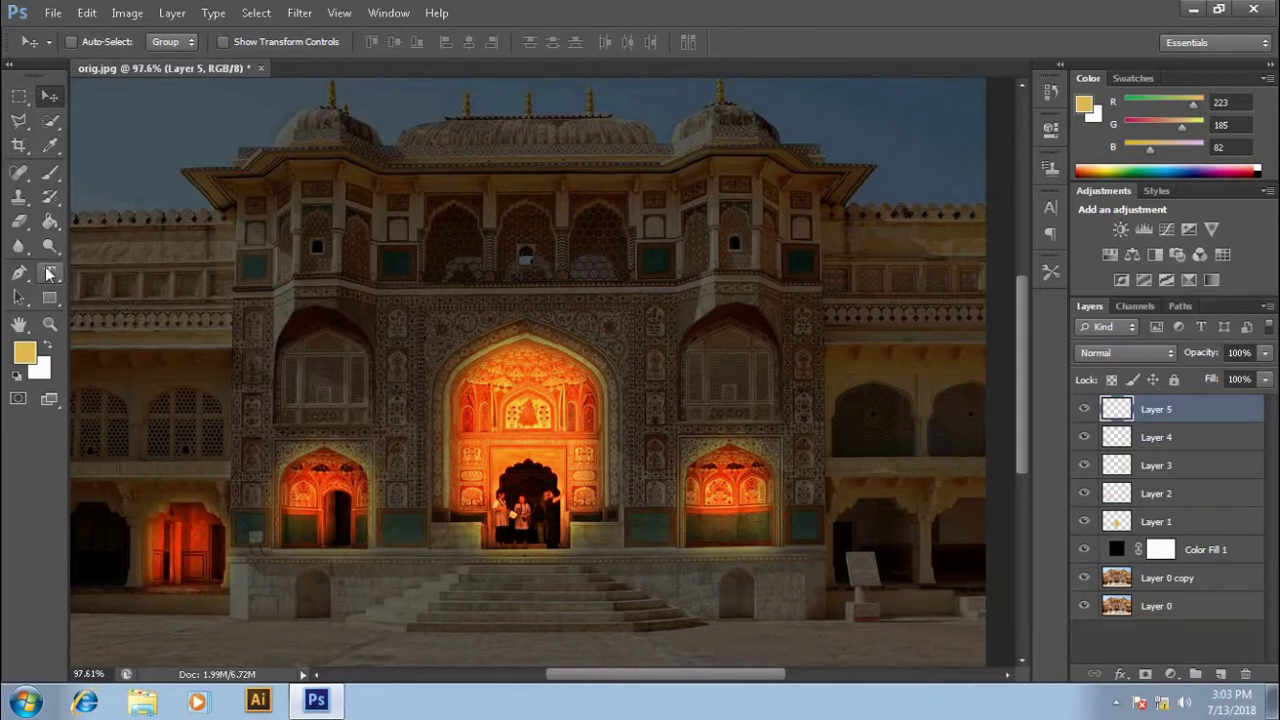
# - Trace a first Pen outline around the far-left arch, then discard it
pyautogui.click(21, 273)
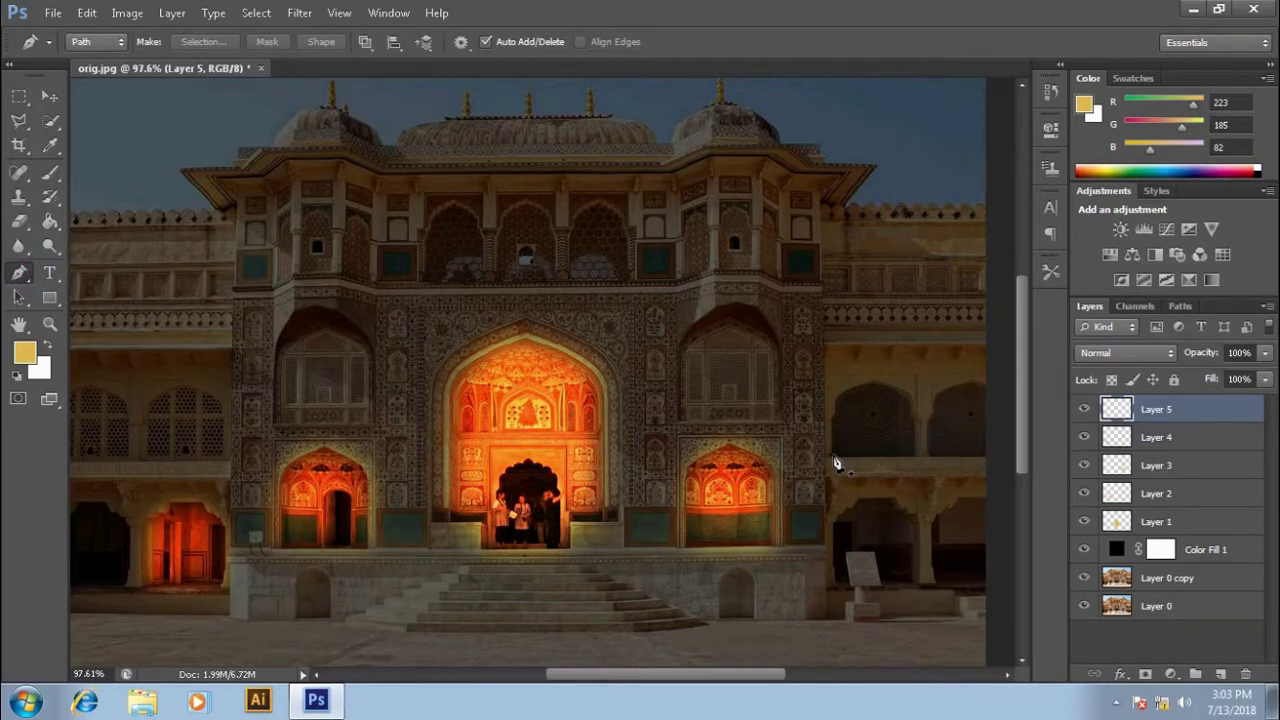
pyautogui.click(123, 586)
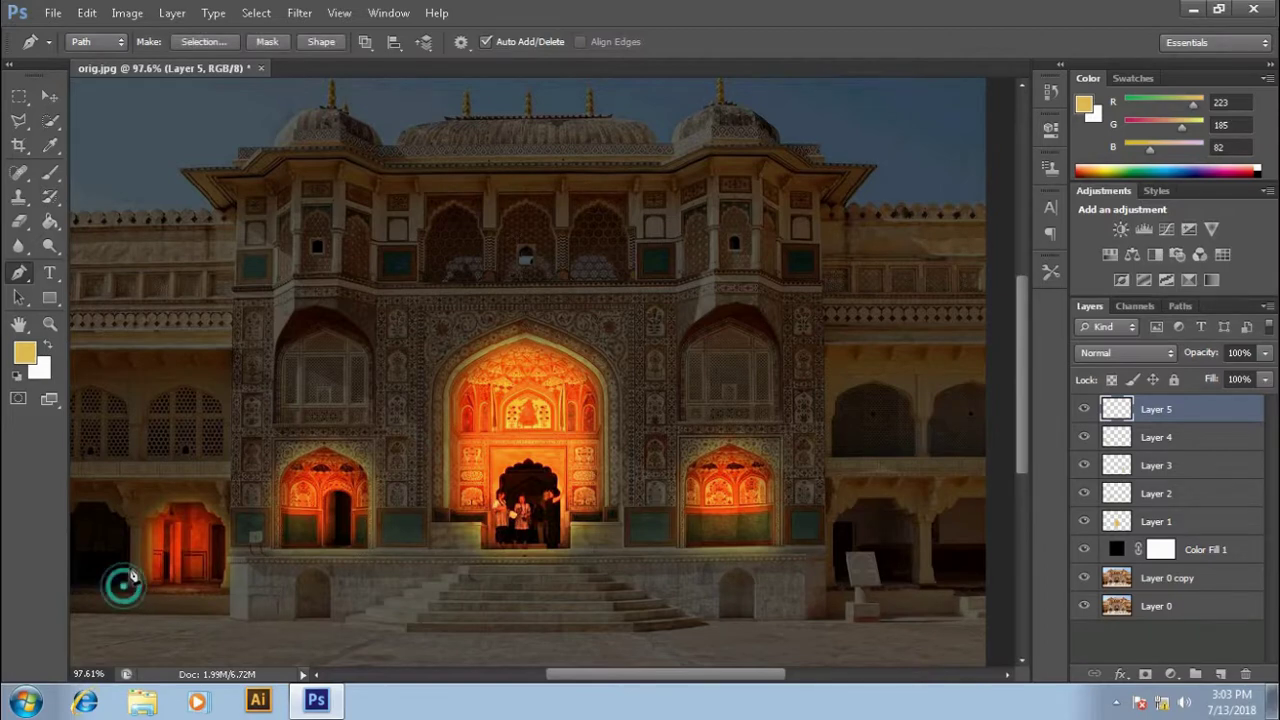
pyautogui.moveTo(126, 543)
pyautogui.mouseDown()
pyautogui.moveTo(120, 498)
pyautogui.moveTo(93, 490)
pyautogui.mouseUp()
pyautogui.click(72, 482)
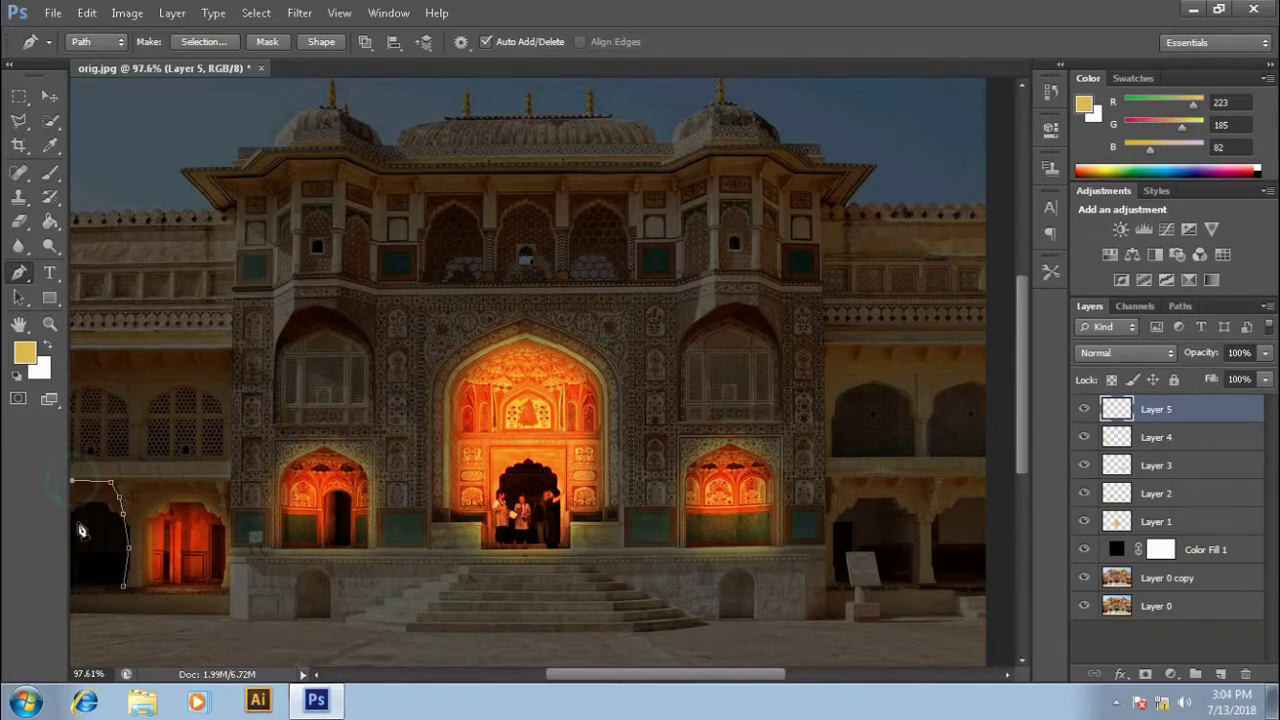
pyautogui.click(72, 590)
pyautogui.click(124, 592)
pyautogui.press('Escape')
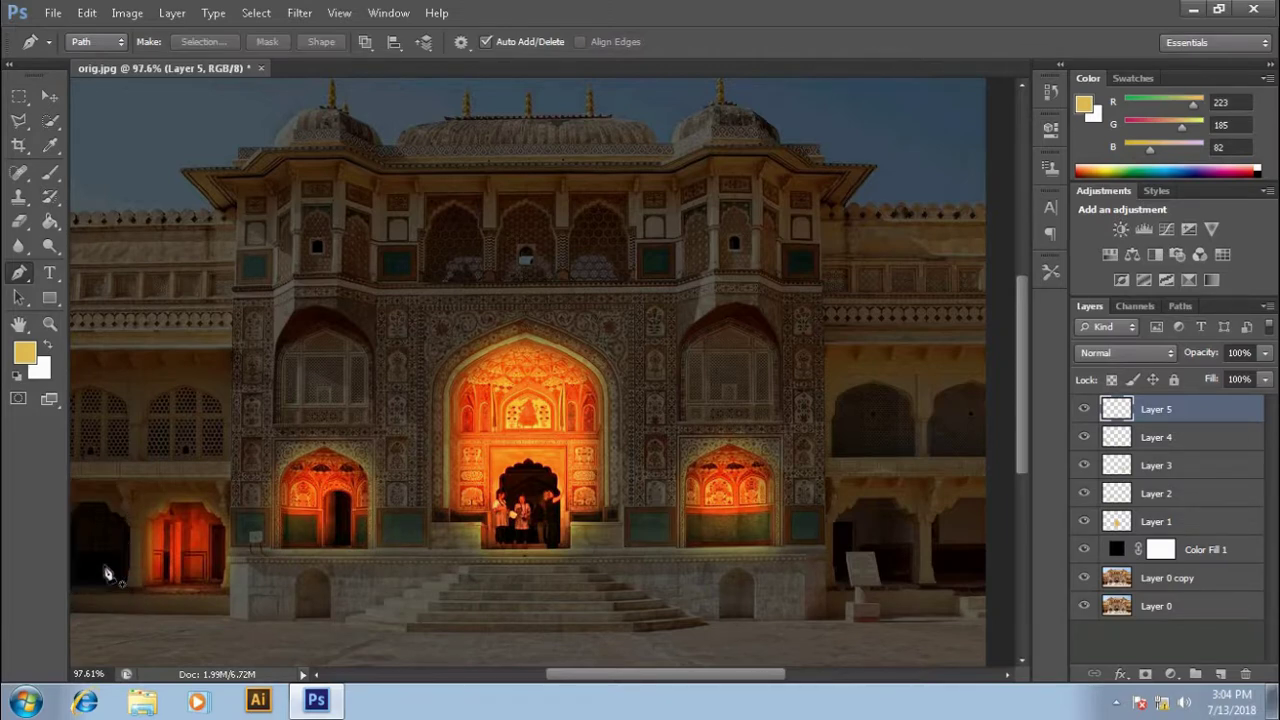
# - Redraw the closed far-left arch outline and choose Make Selection from its context menu
pyautogui.click(73, 504)
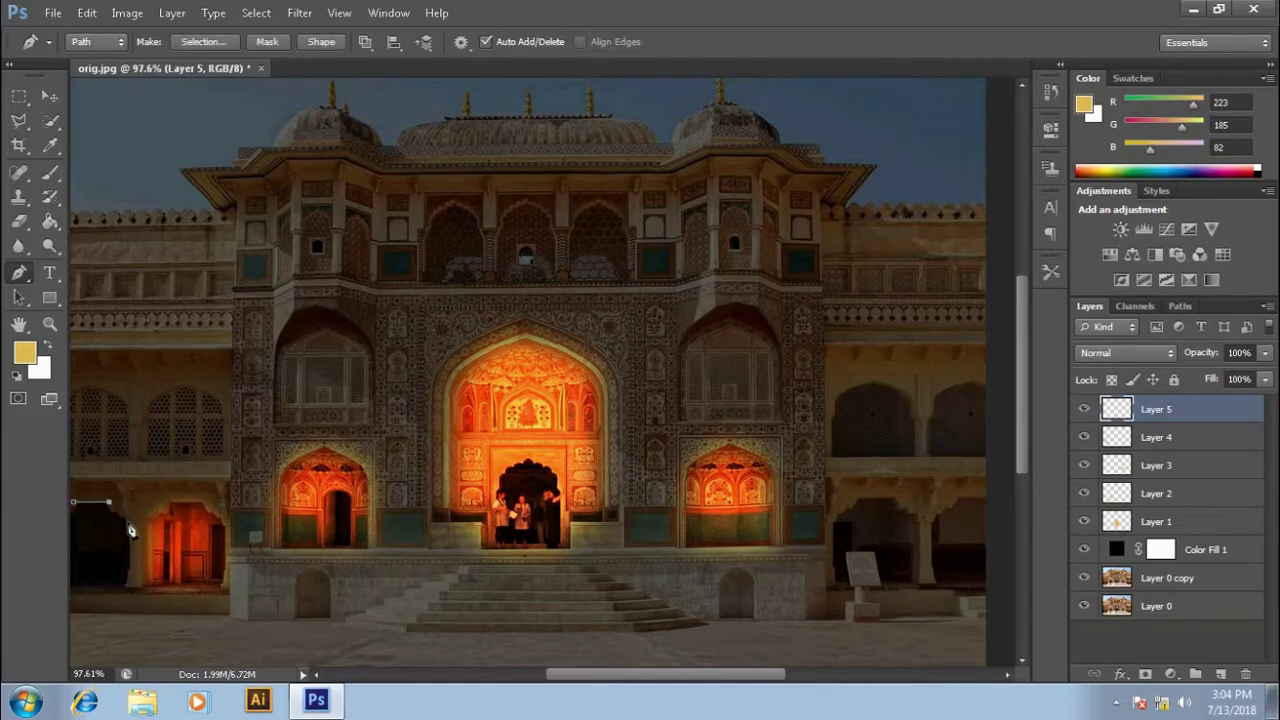
pyautogui.click(126, 521)
pyautogui.click(124, 588)
pyautogui.click(73, 592)
pyautogui.click(76, 512)
pyautogui.rightClick(80, 513)
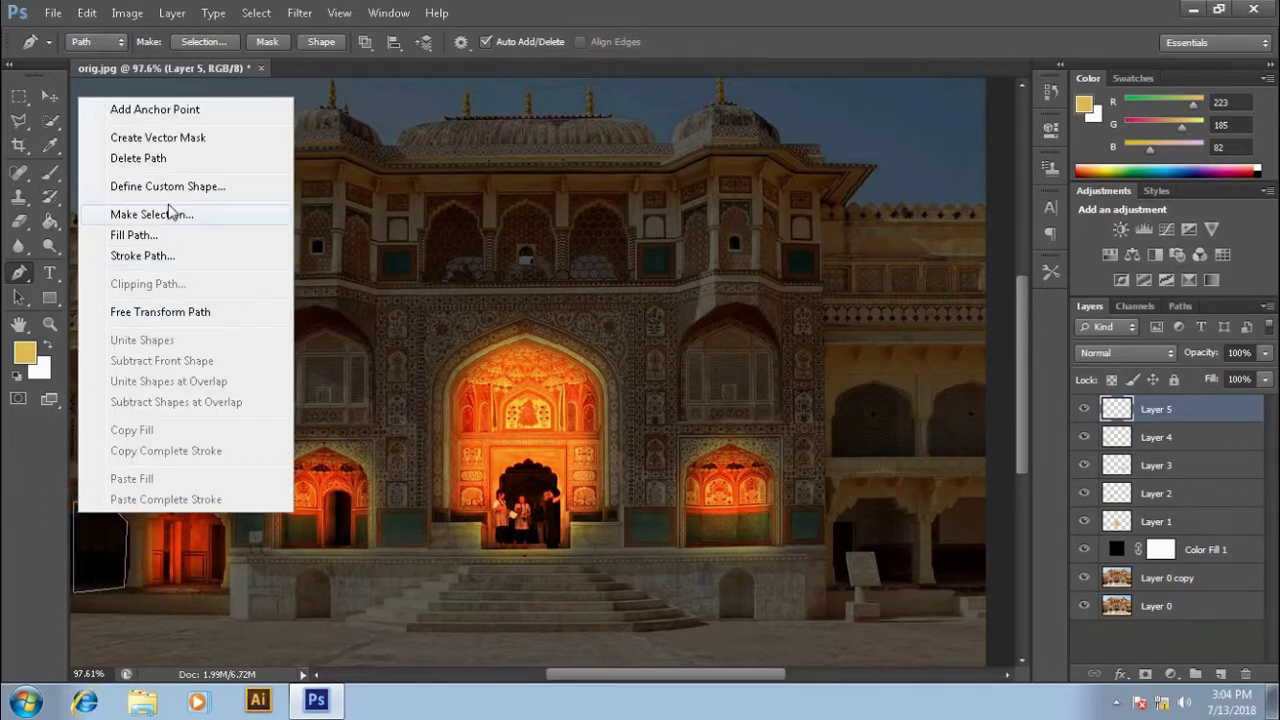
pyautogui.click(173, 218)
# - Confirm the selection, paint the far-left arch yellow, and Gaussian-blur the fill
pyautogui.click(737, 201)
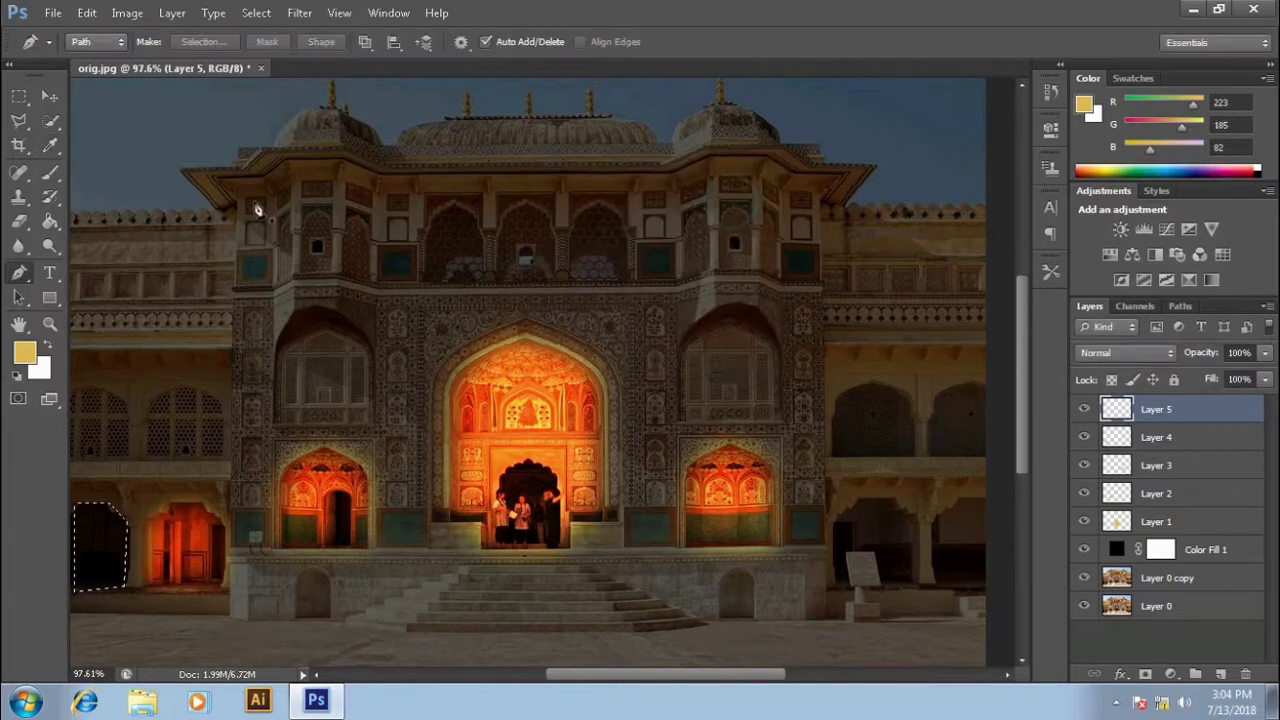
pyautogui.click(50, 172)
pyautogui.moveTo(143, 600); pyautogui.dragTo(95, 518)
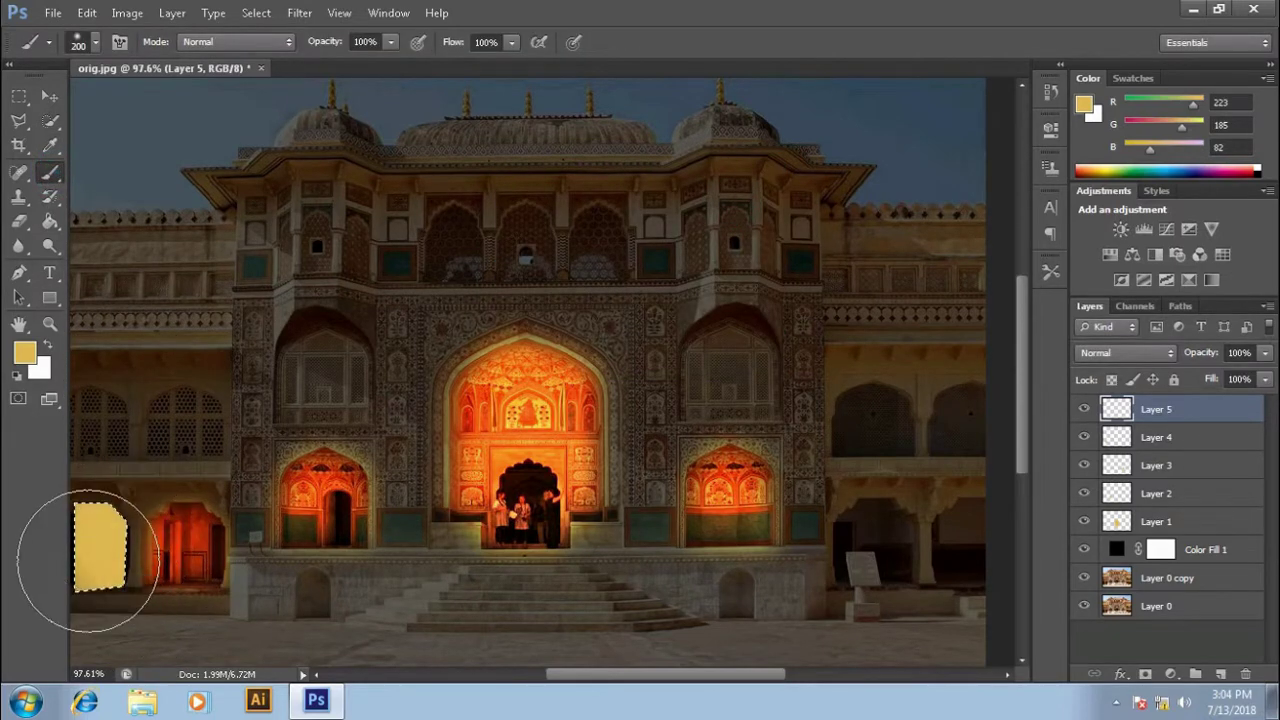
pyautogui.click(300, 13)
pyautogui.moveTo(340, 202)
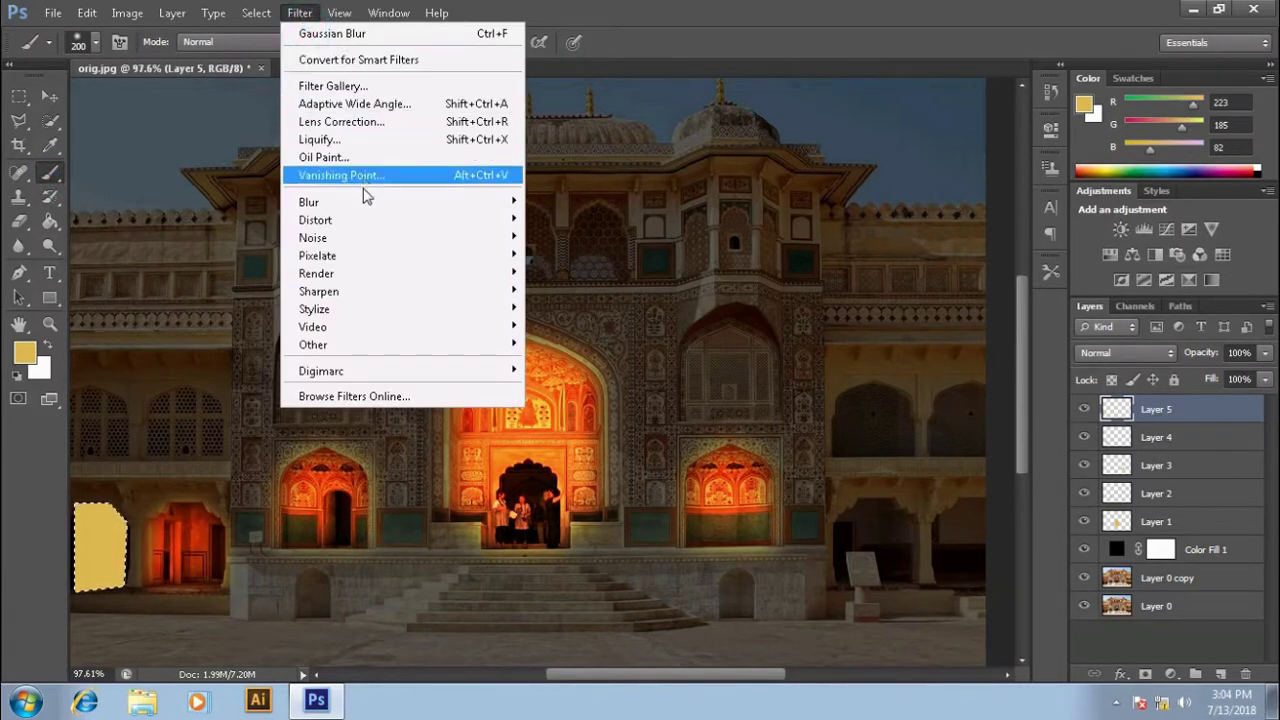
pyautogui.click(576, 334)
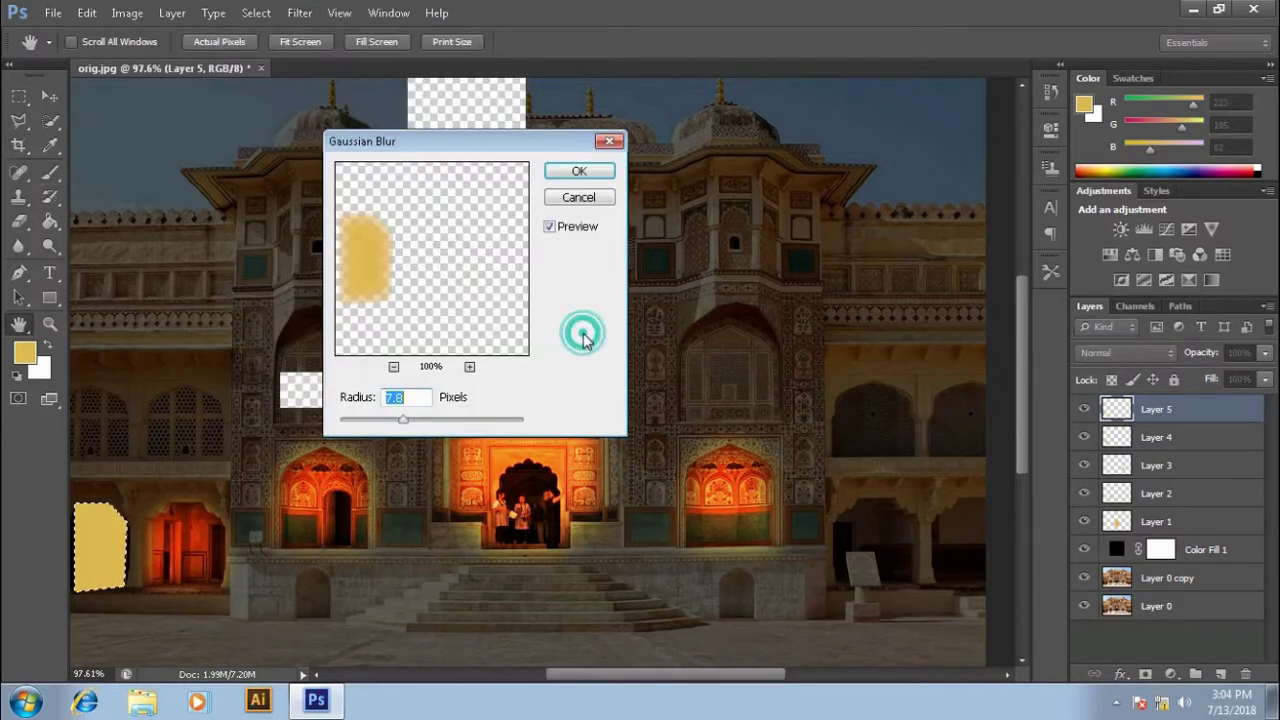
pyautogui.click(579, 171)
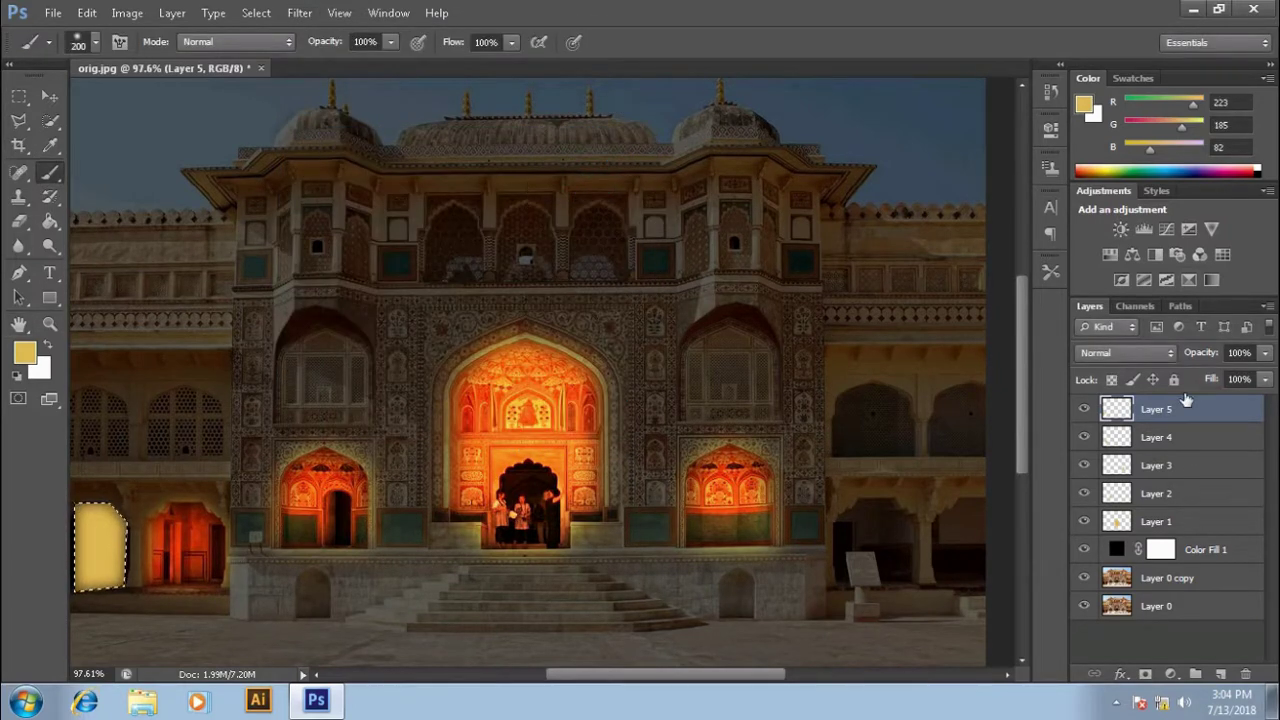
# - Set Layer 5 to Color Dodge and blur it again with a smaller radius
pyautogui.click(1166, 353)
pyautogui.click(1126, 187)
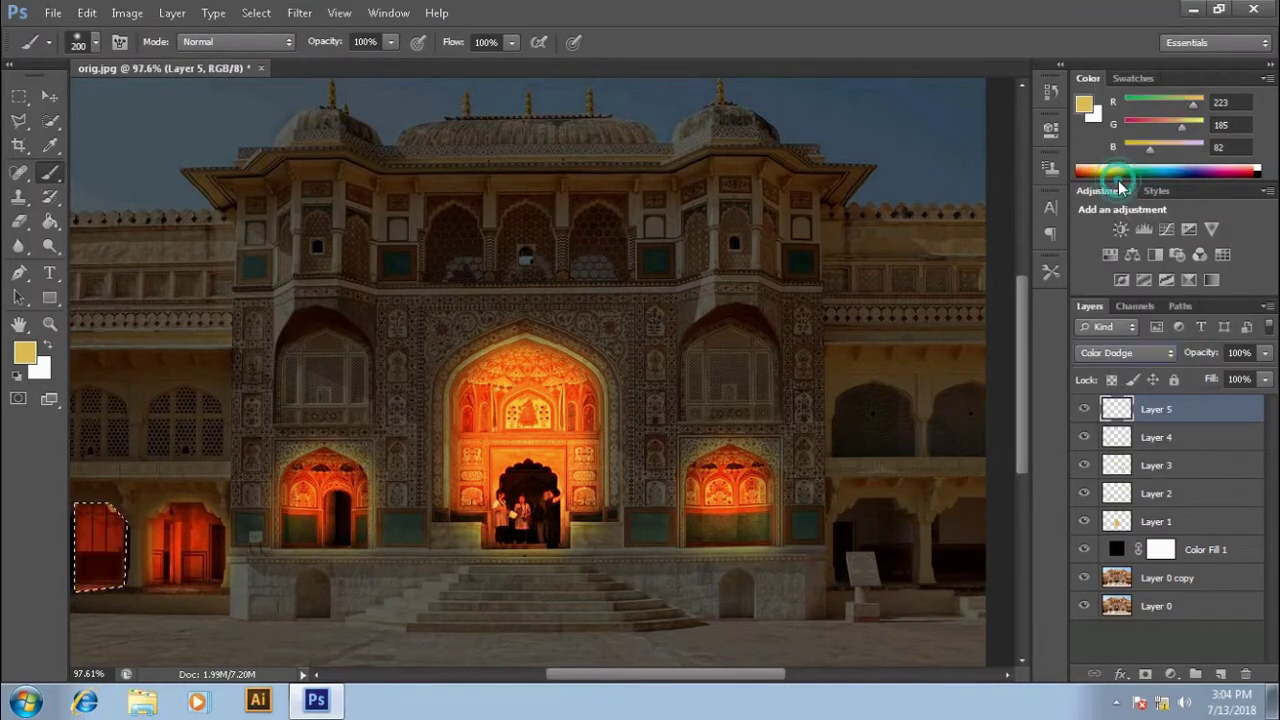
pyautogui.click(299, 13)
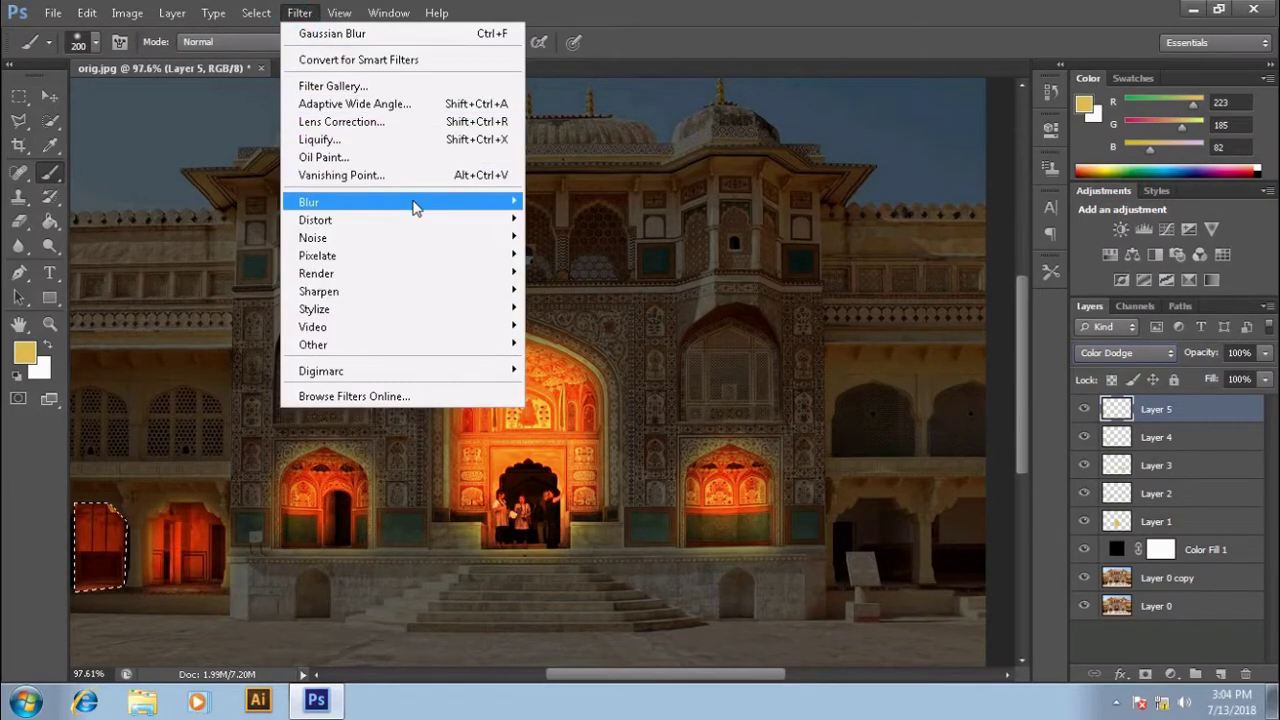
pyautogui.moveTo(400, 202)
pyautogui.click(568, 333)
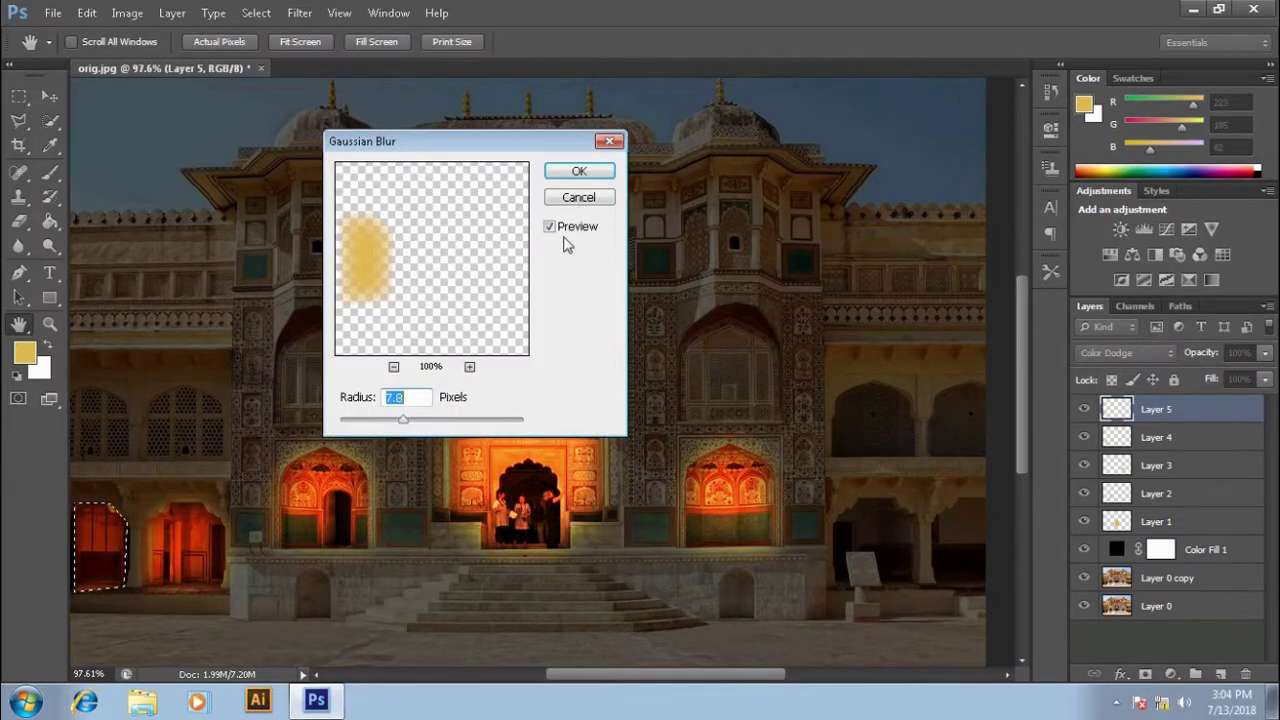
pyautogui.moveTo(421, 424); pyautogui.dragTo(376, 427)
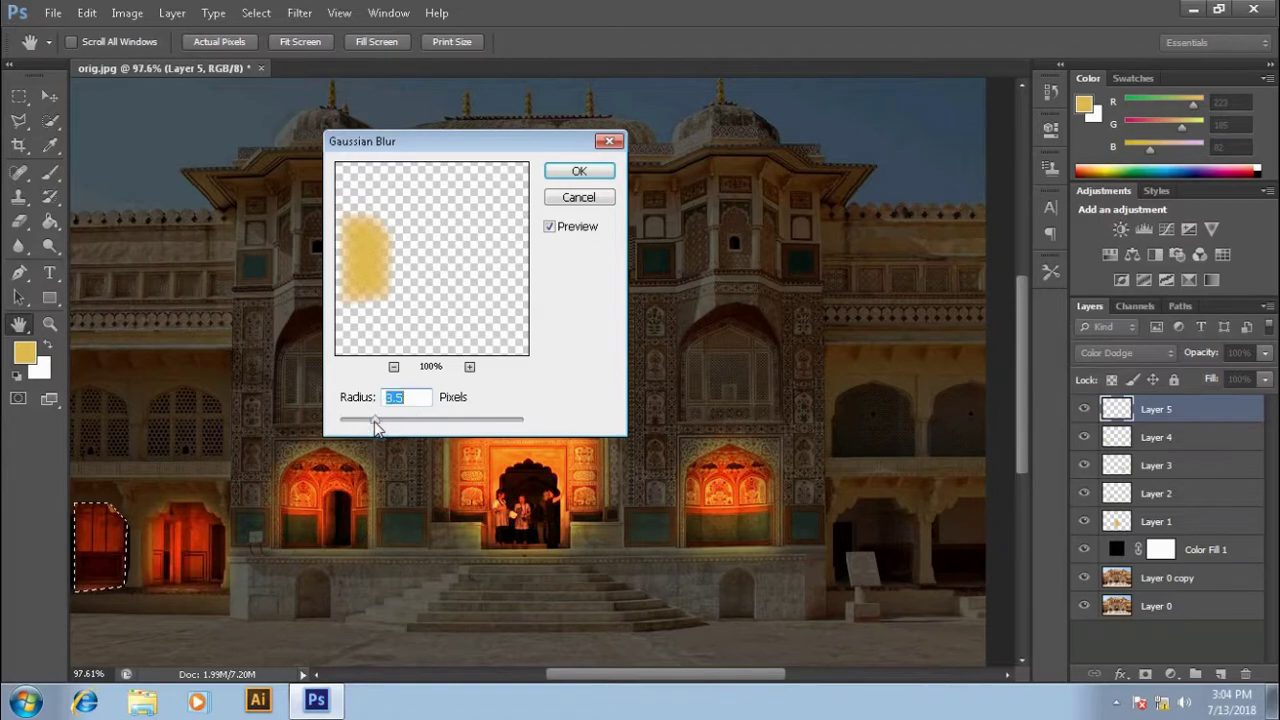
pyautogui.click(579, 172)
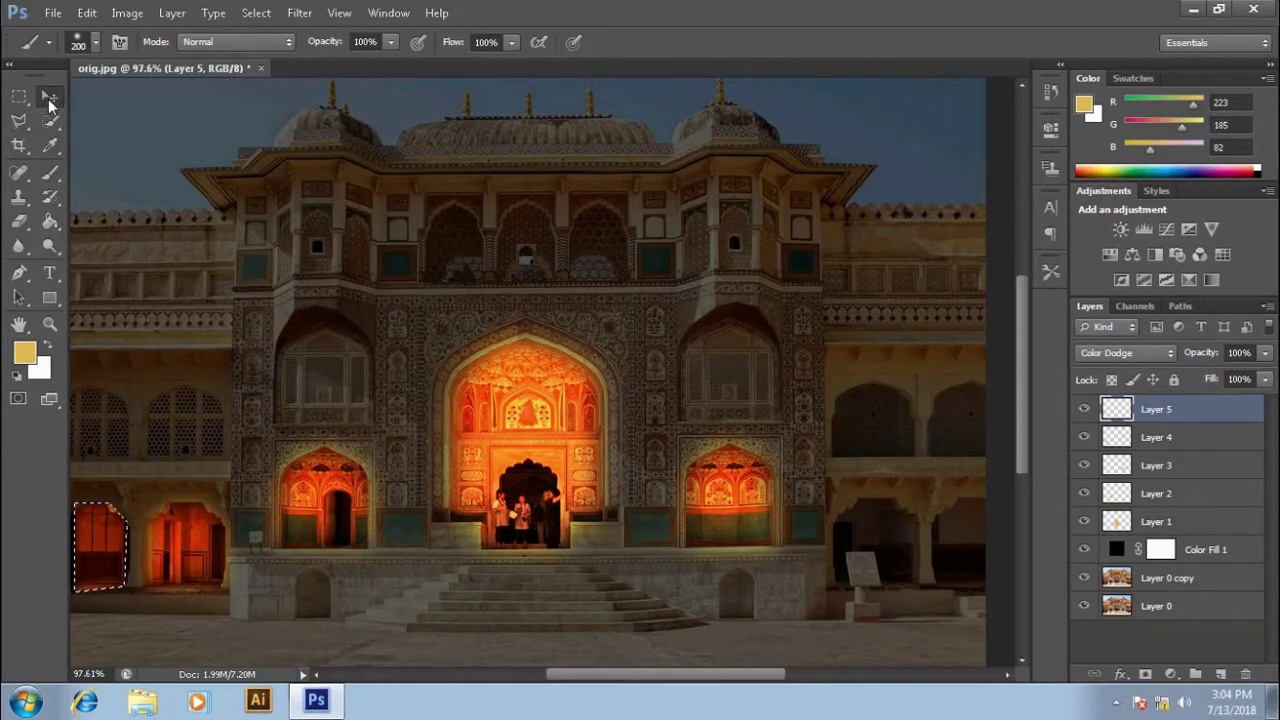
# - Deselect and apply a larger-radius Gaussian Blur to soften the arch glow's edges
pyautogui.click(48, 98)
pyautogui.hotkey('ctrl', 'd')
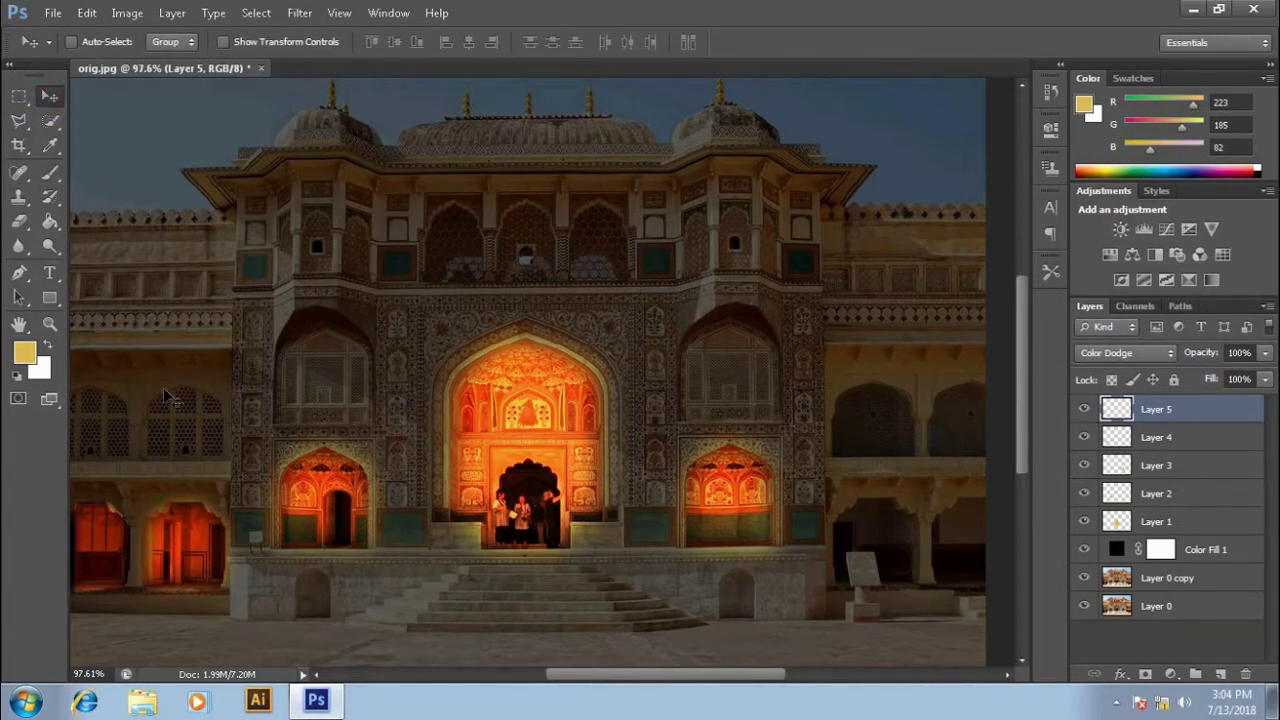
pyautogui.click(299, 13)
pyautogui.moveTo(308, 202)
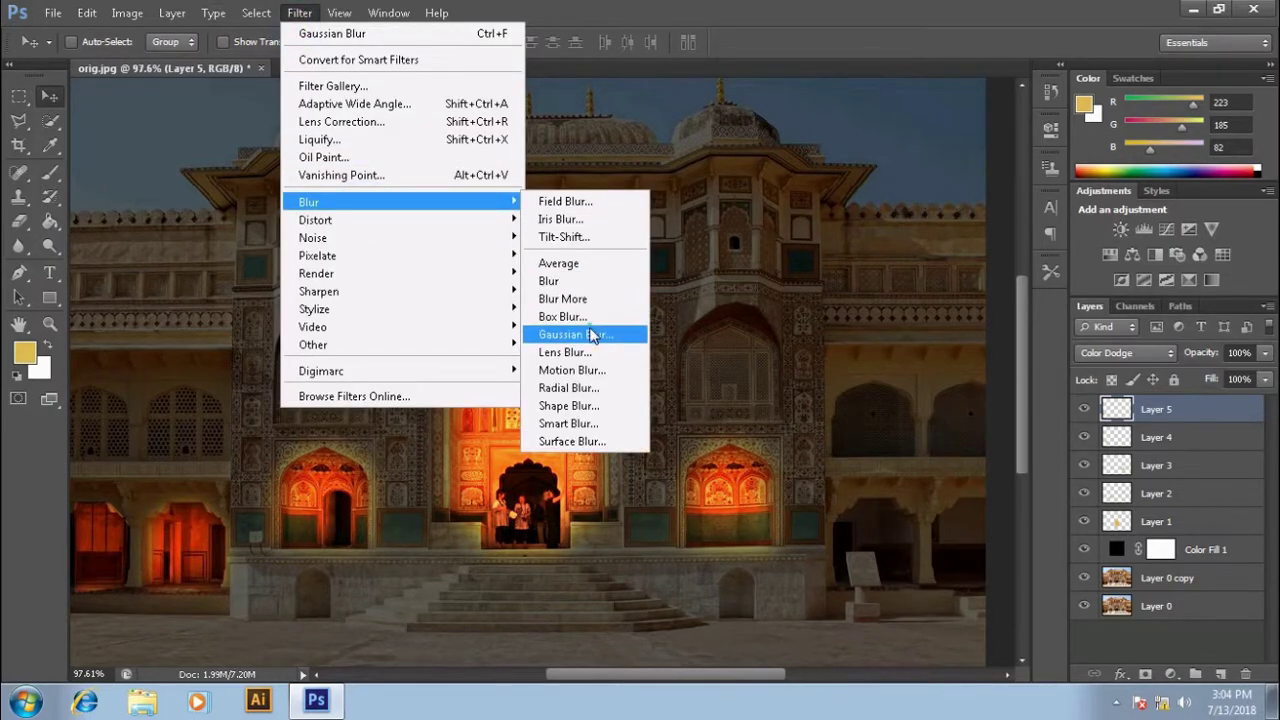
pyautogui.click(590, 334)
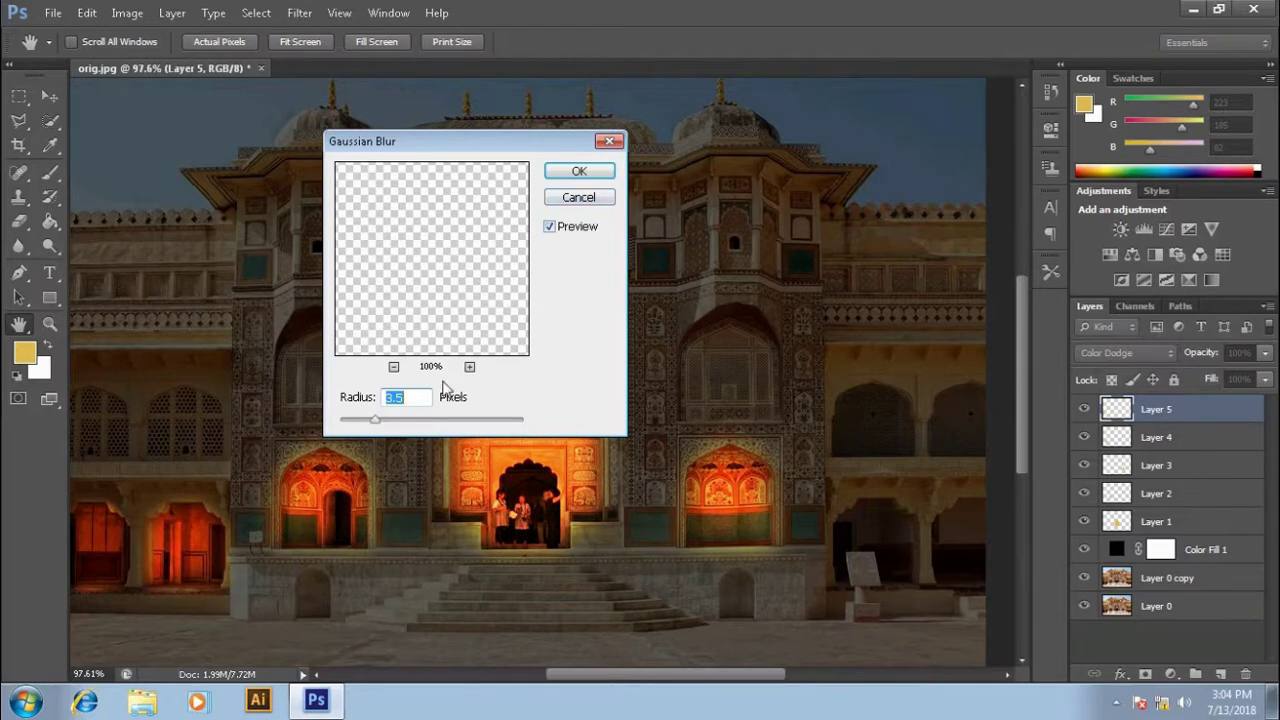
pyautogui.moveTo(376, 424)
pyautogui.mouseDown()
pyautogui.moveTo(366, 416)
pyautogui.moveTo(403, 427)
pyautogui.mouseUp()
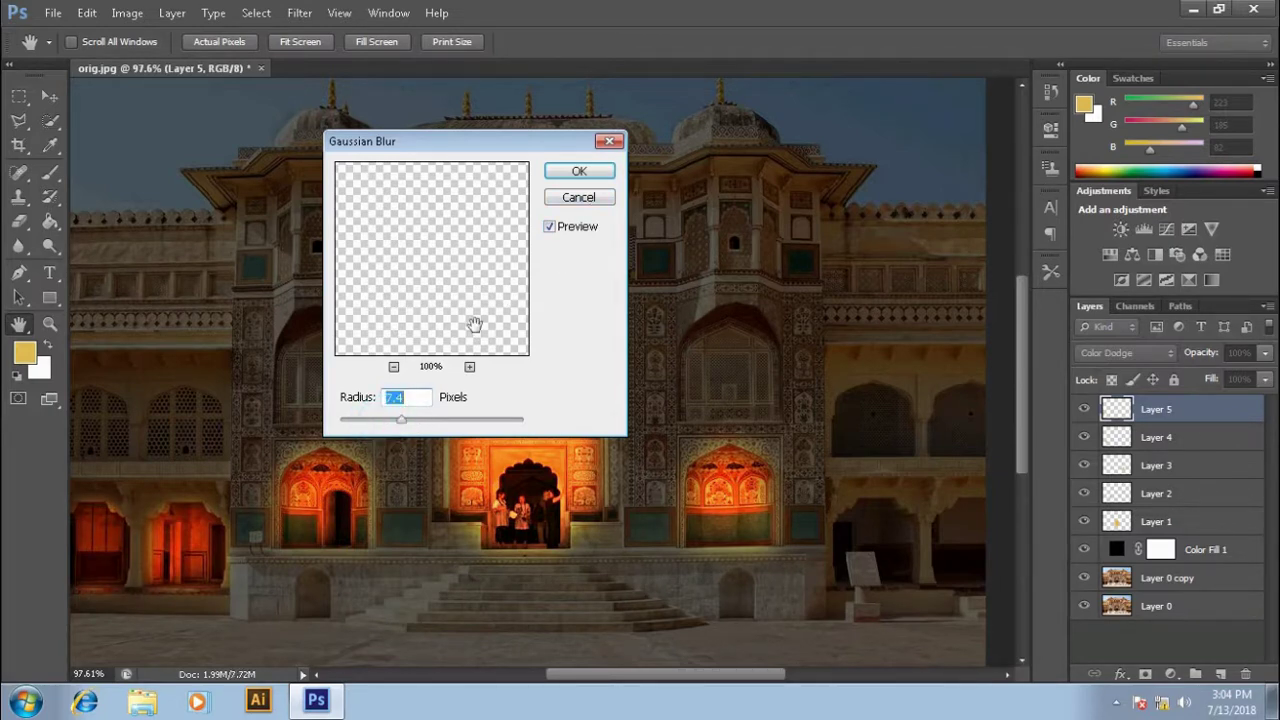
pyautogui.click(574, 198)
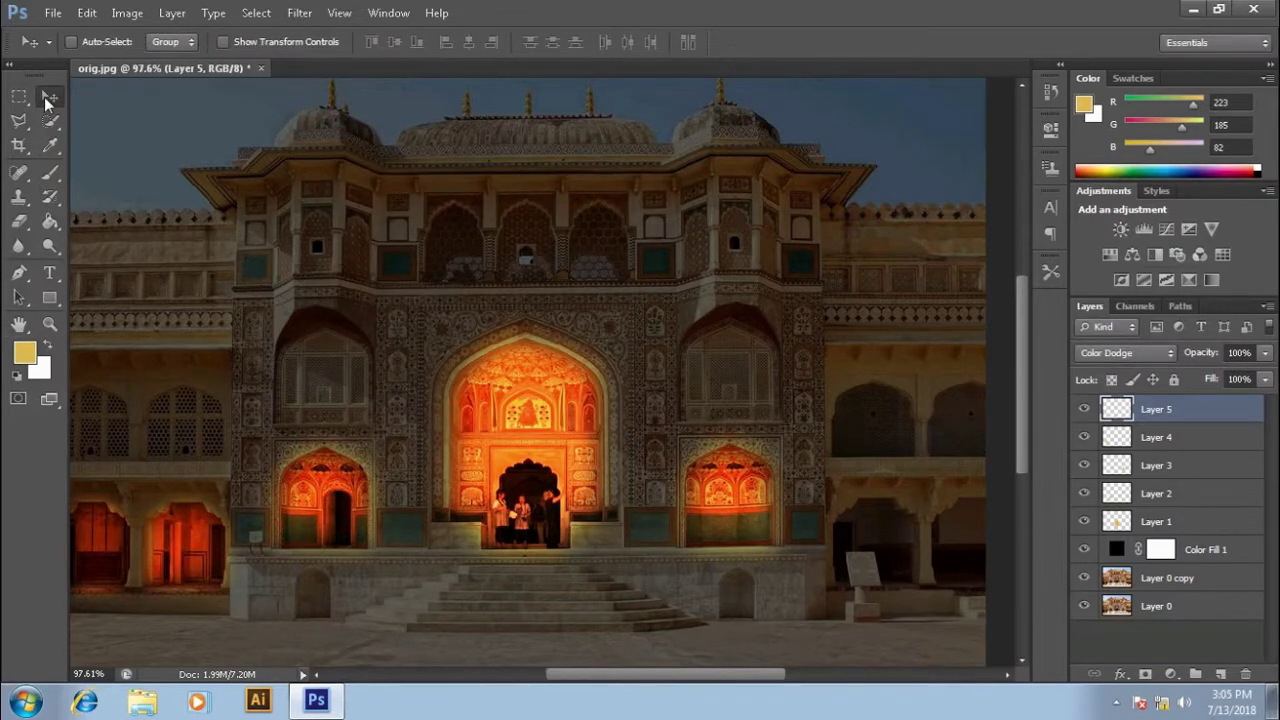
# - Add Layer 6 and start a Pen path on the left upper window, then discard it
pyautogui.click(1222, 676)
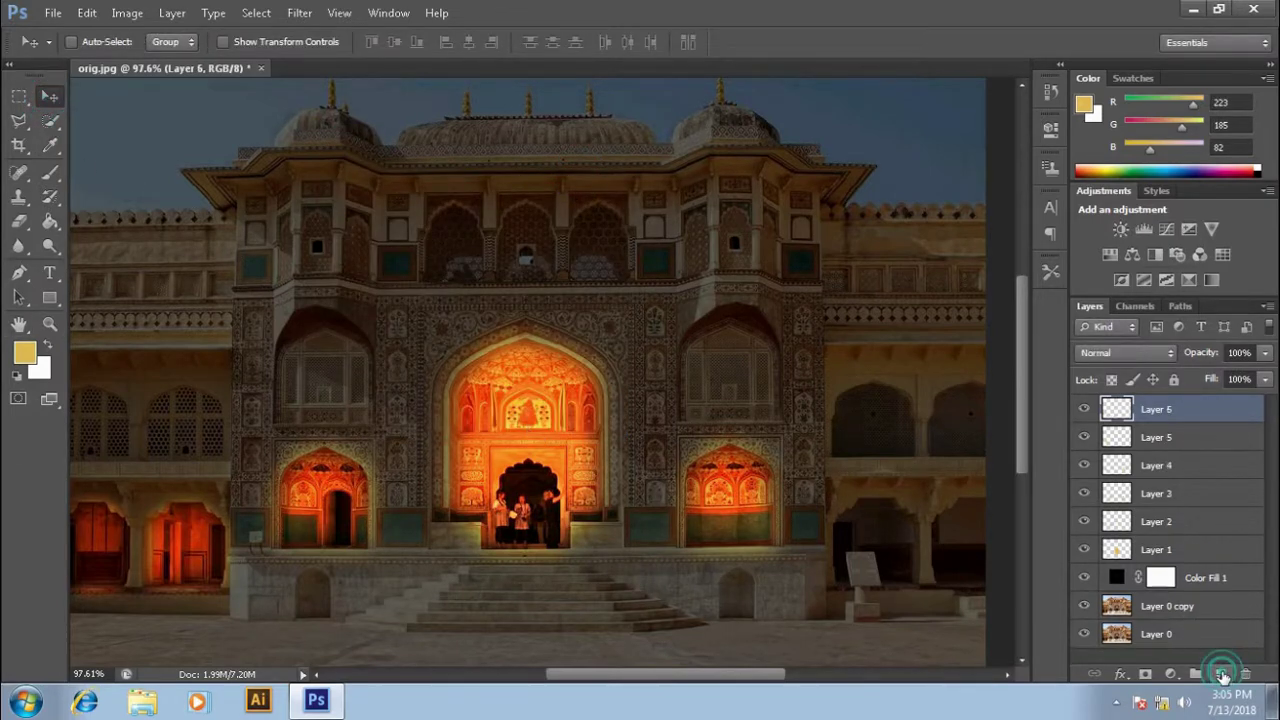
pyautogui.click(20, 273)
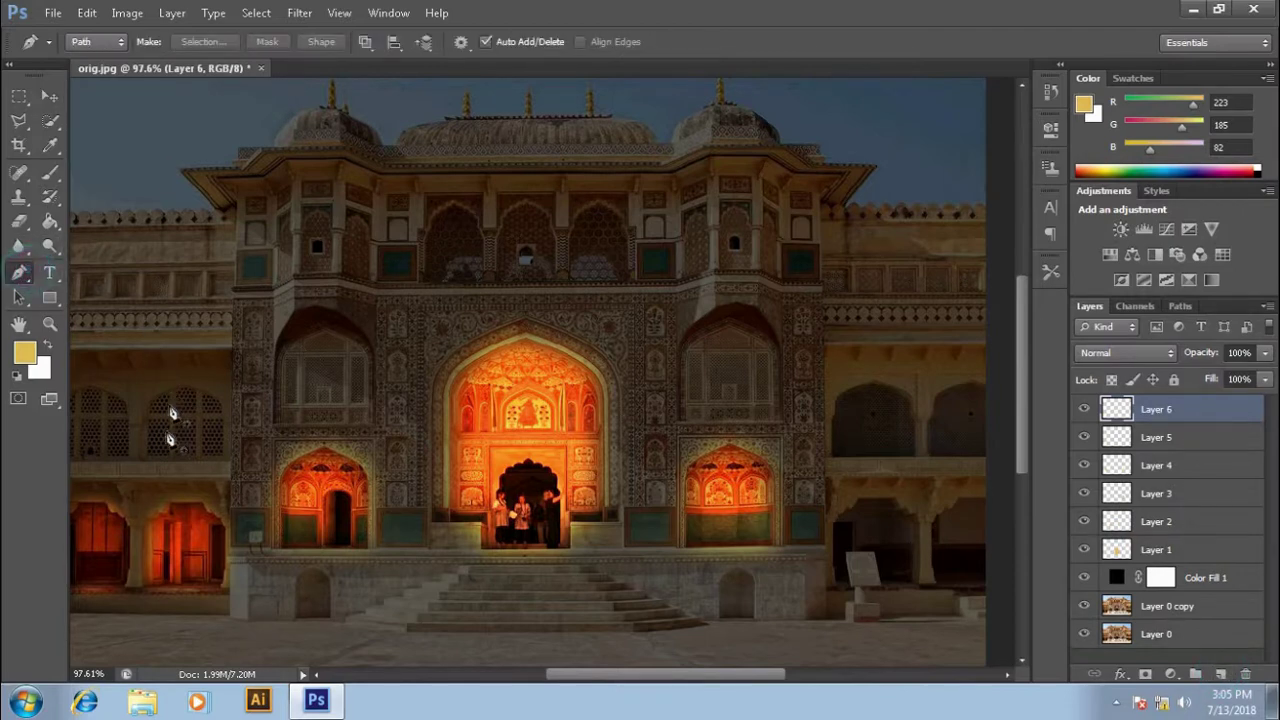
pyautogui.click(150, 451)
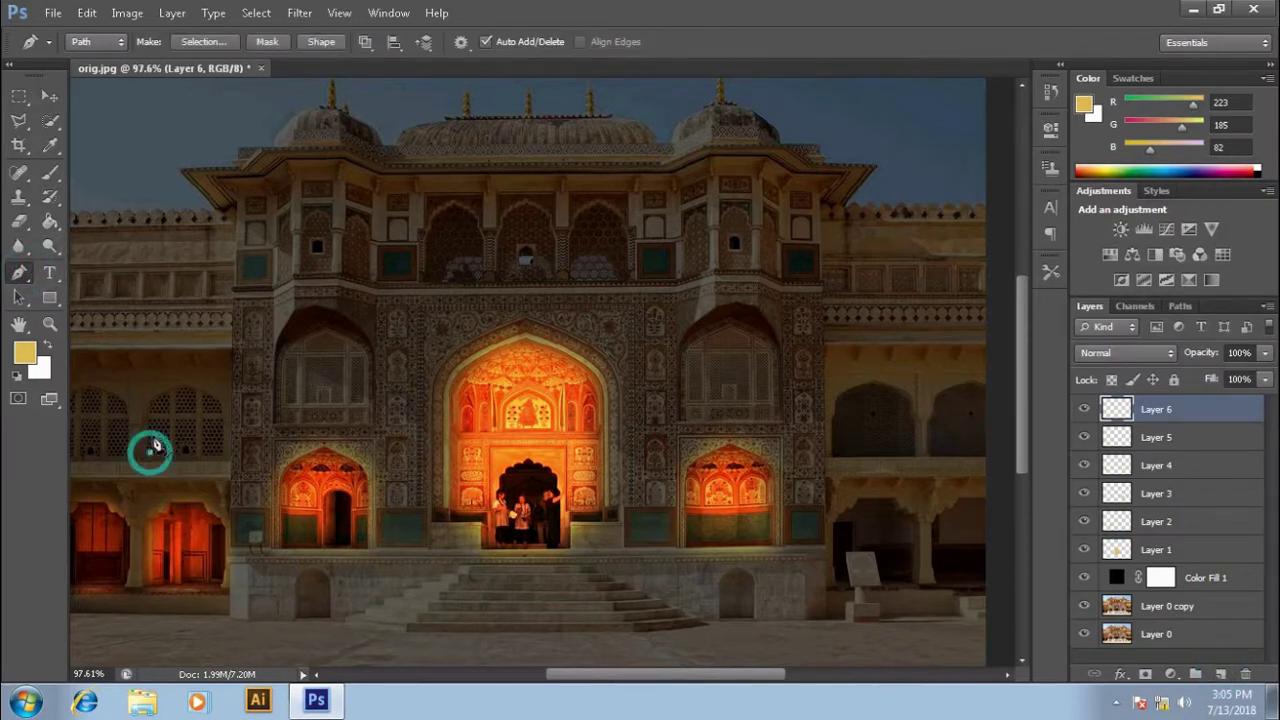
pyautogui.click(147, 407)
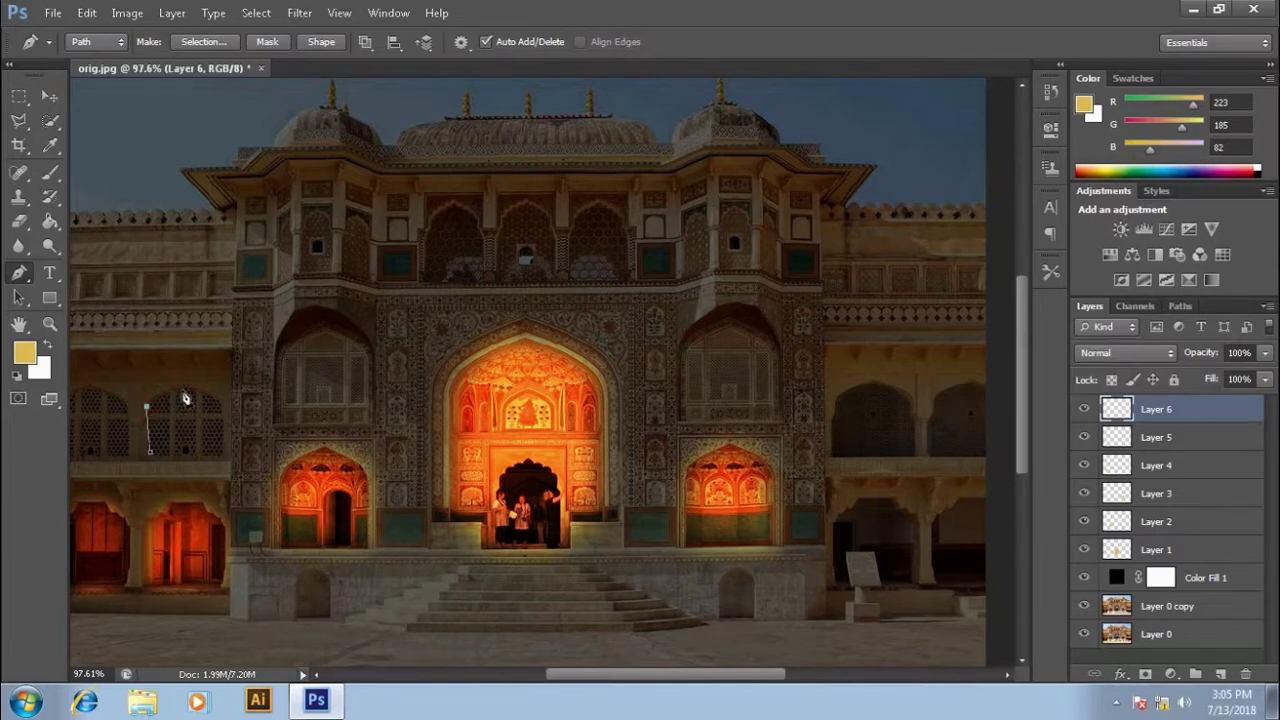
pyautogui.click(185, 393)
pyautogui.press('Escape')
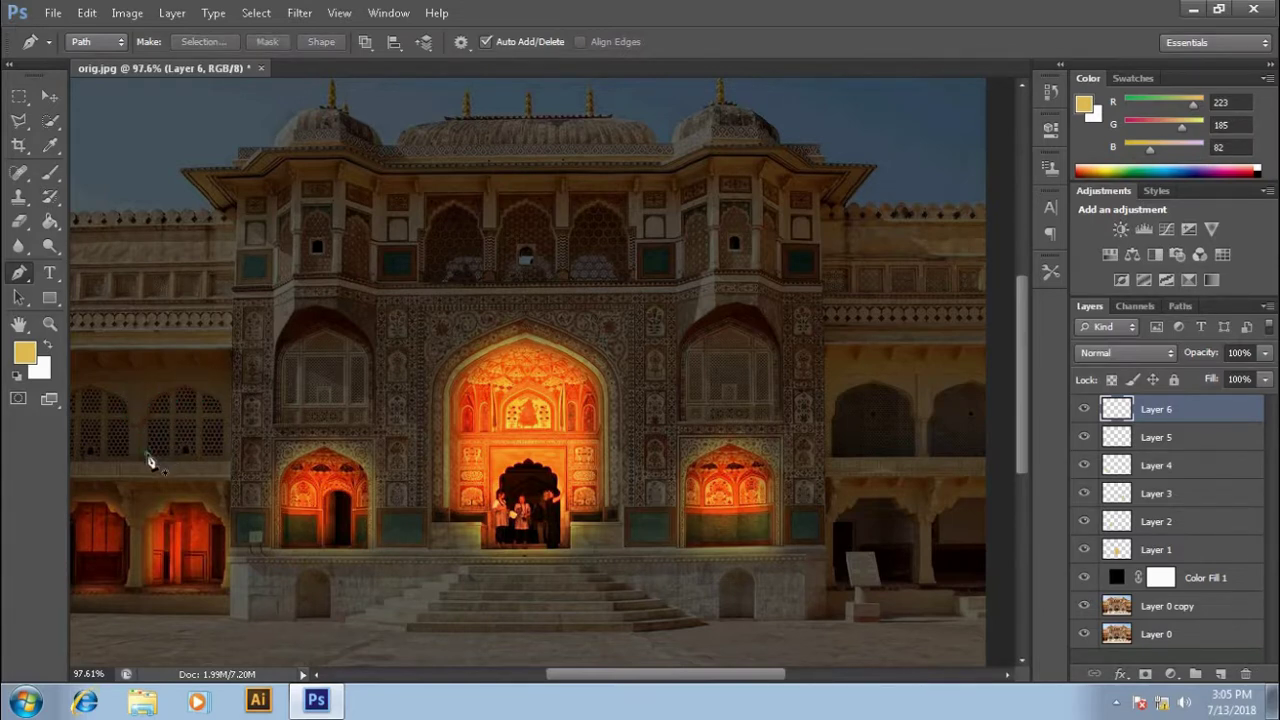
# - Trace the left arched upper window with a closed curved path and convert it to a selection
pyautogui.click(147, 455)
pyautogui.click(147, 406)
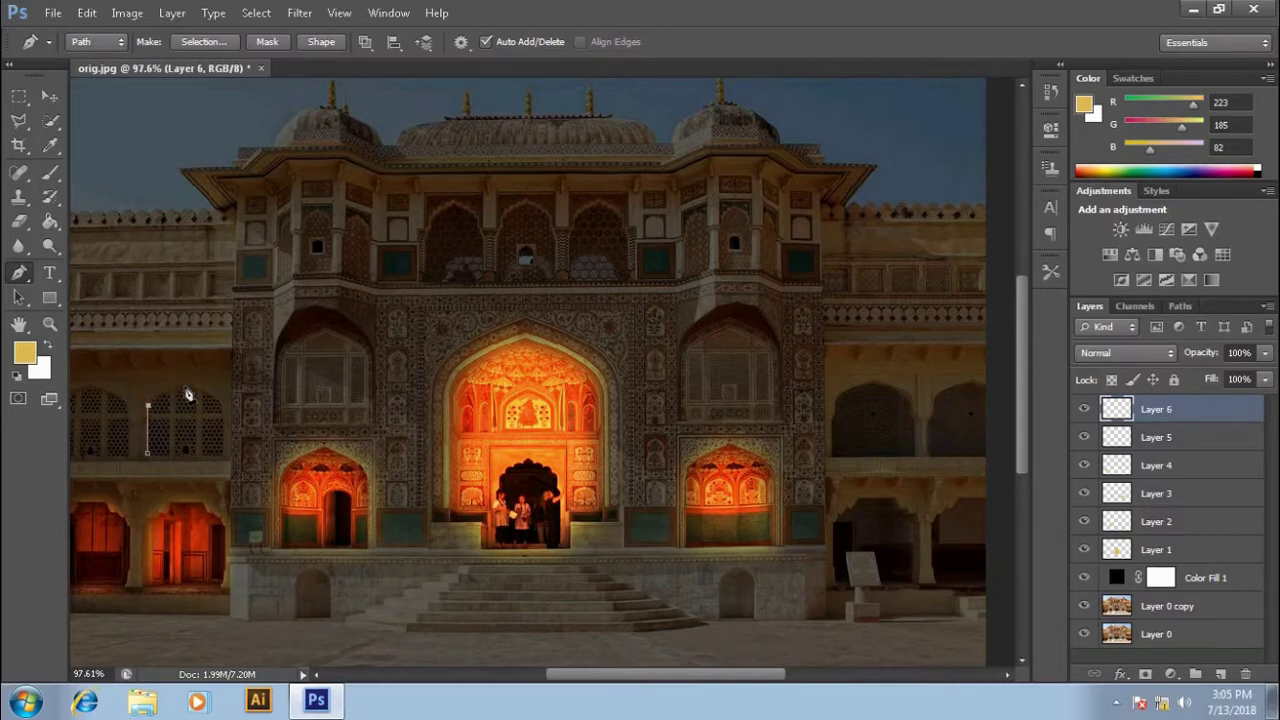
pyautogui.moveTo(185, 386); pyautogui.dragTo(202, 396)
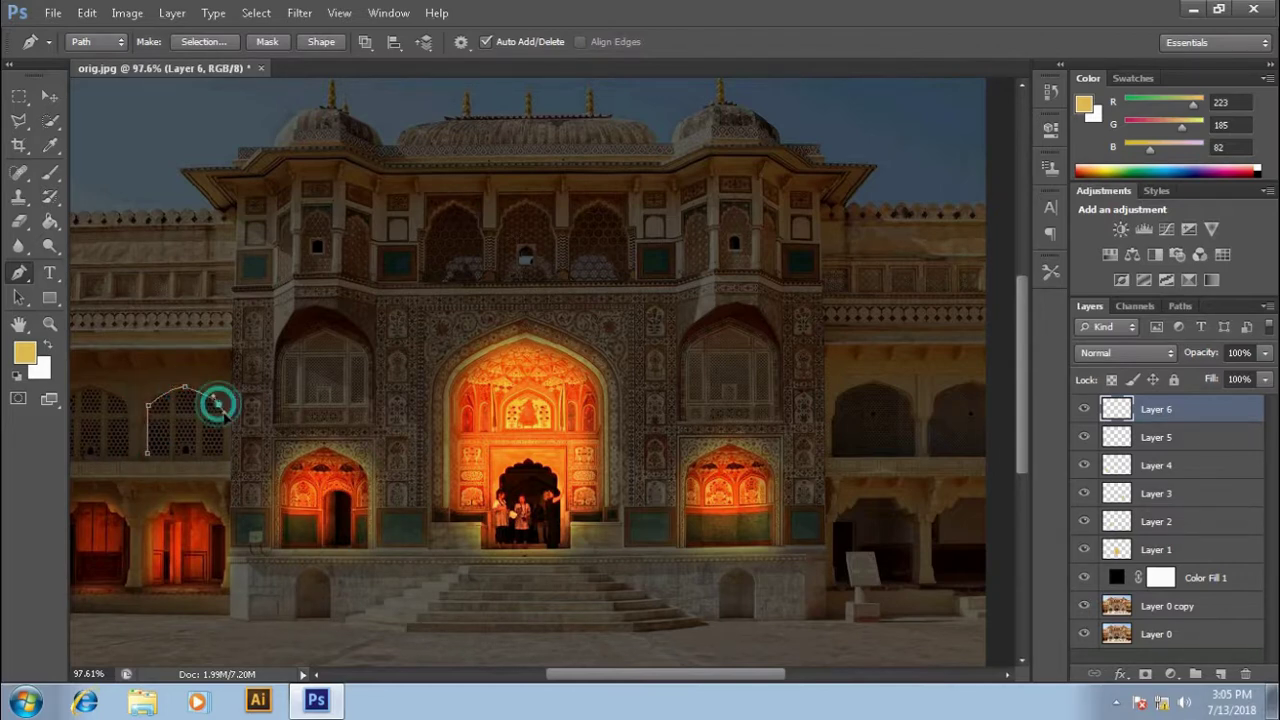
pyautogui.moveTo(217, 404); pyautogui.dragTo(224, 460)
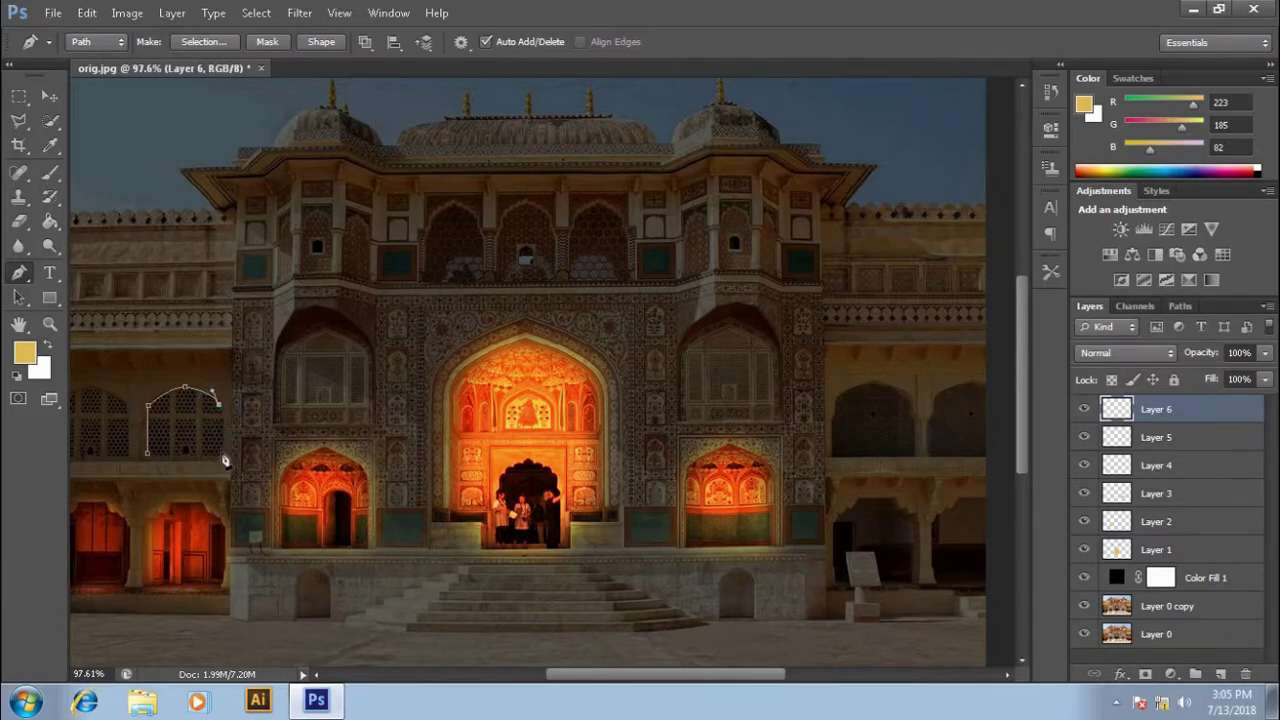
pyautogui.click(221, 455)
pyautogui.click(149, 456)
pyautogui.rightClick(163, 434)
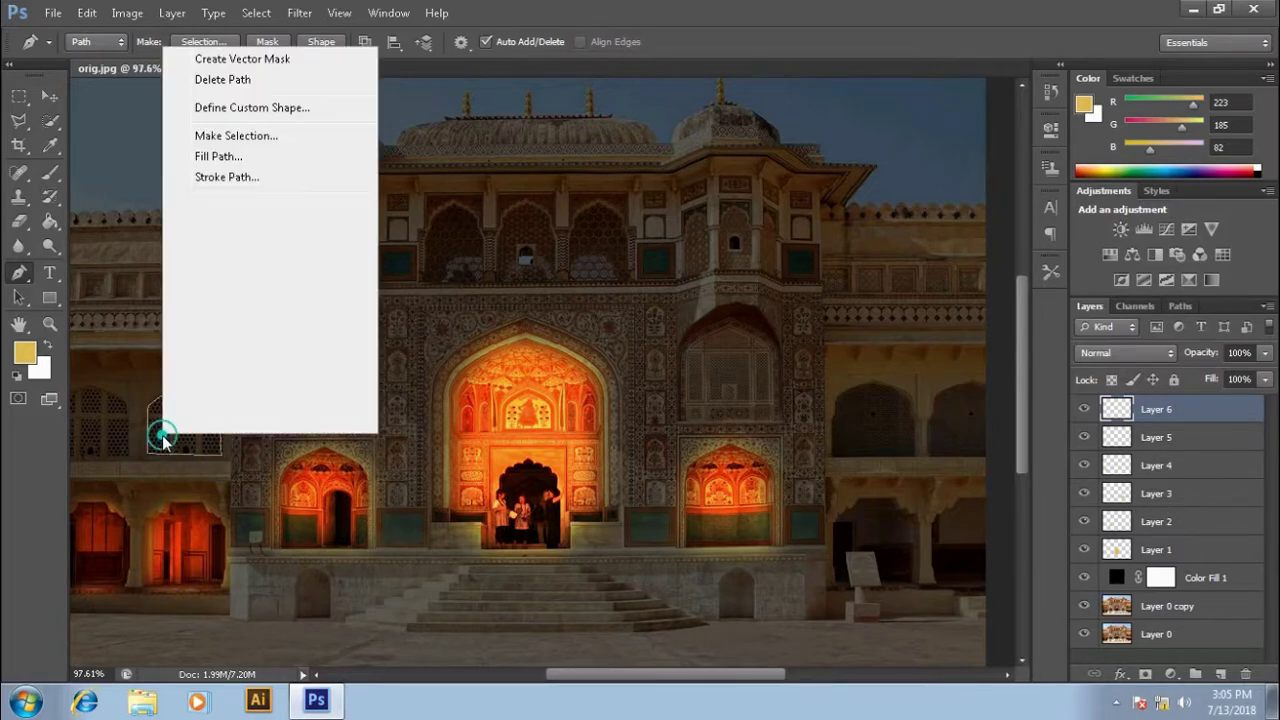
pyautogui.click(240, 135)
pyautogui.click(714, 200)
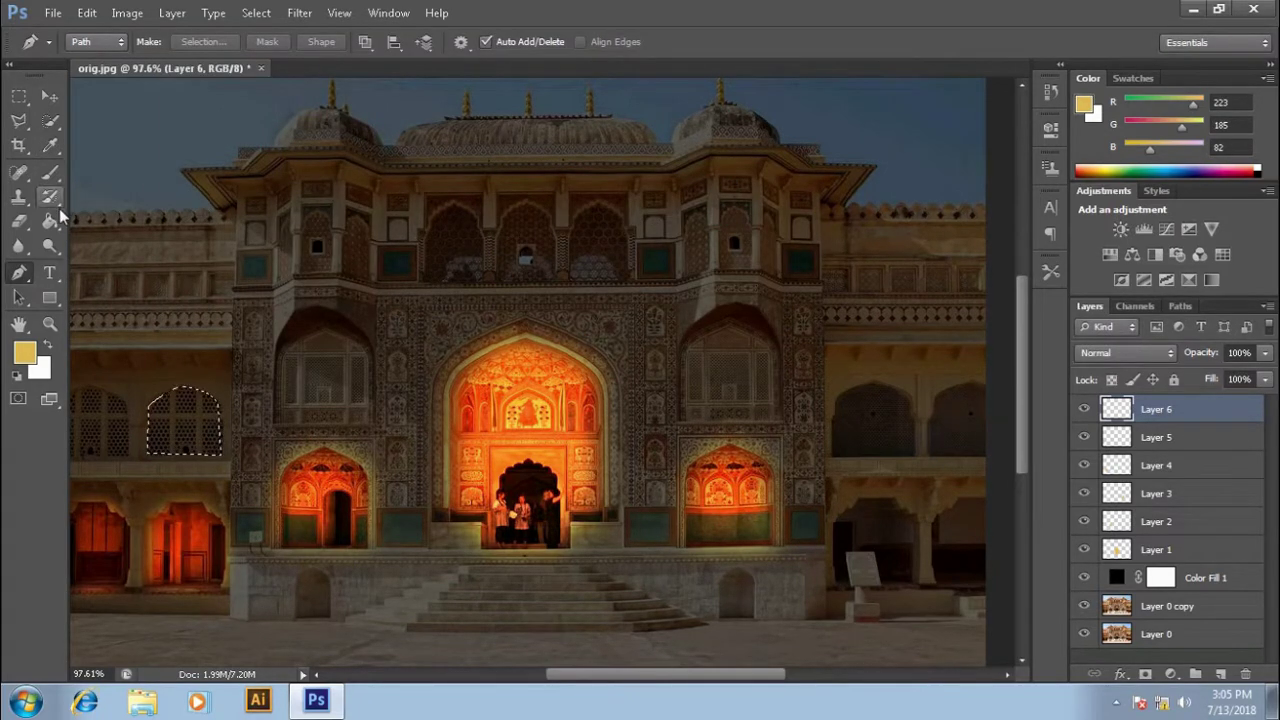
# - Brush yellow into the window selection and soften it with Gaussian Blur
pyautogui.click(50, 172)
pyautogui.moveTo(196, 415); pyautogui.dragTo(186, 412)
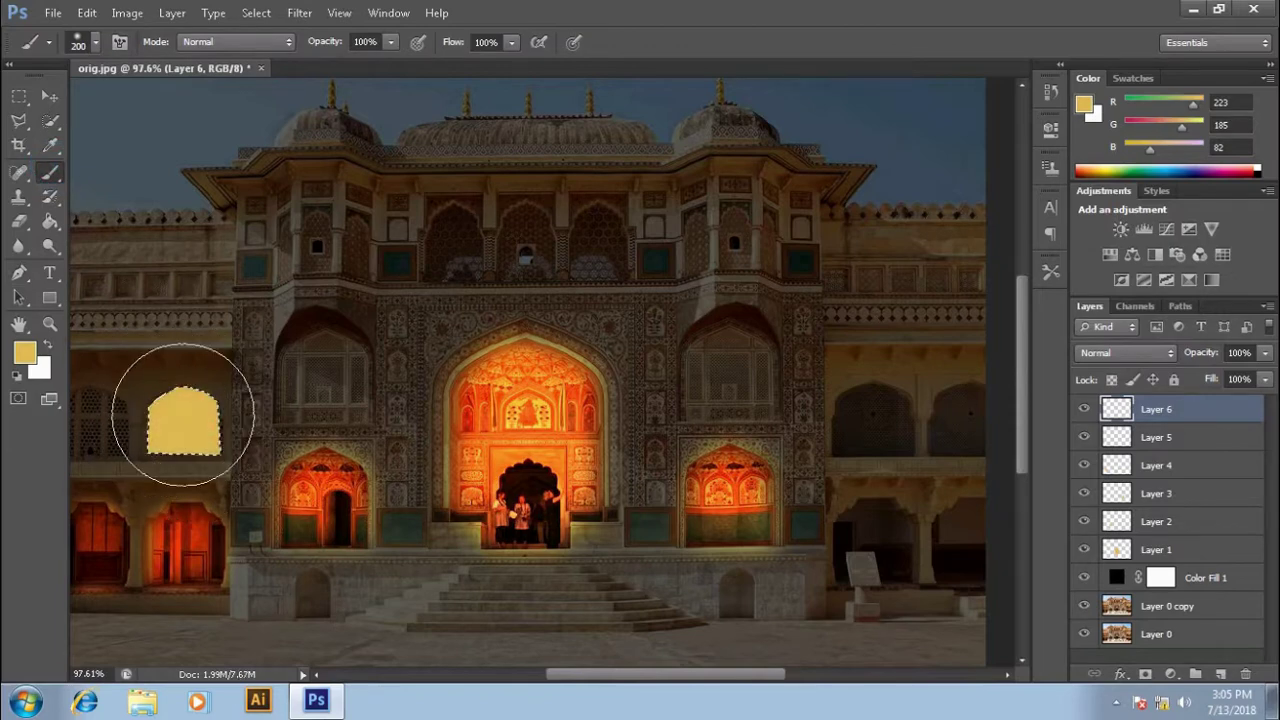
pyautogui.click(298, 18)
pyautogui.moveTo(308, 202)
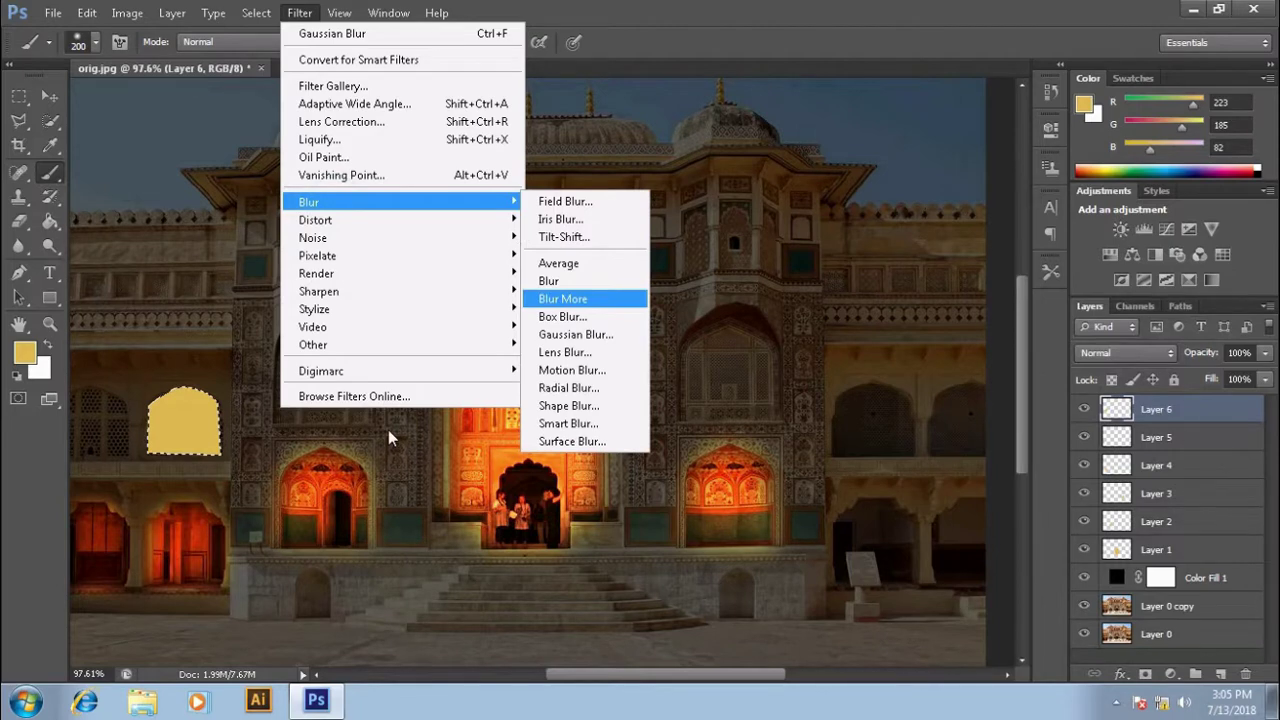
pyautogui.click(566, 334)
pyautogui.click(400, 419)
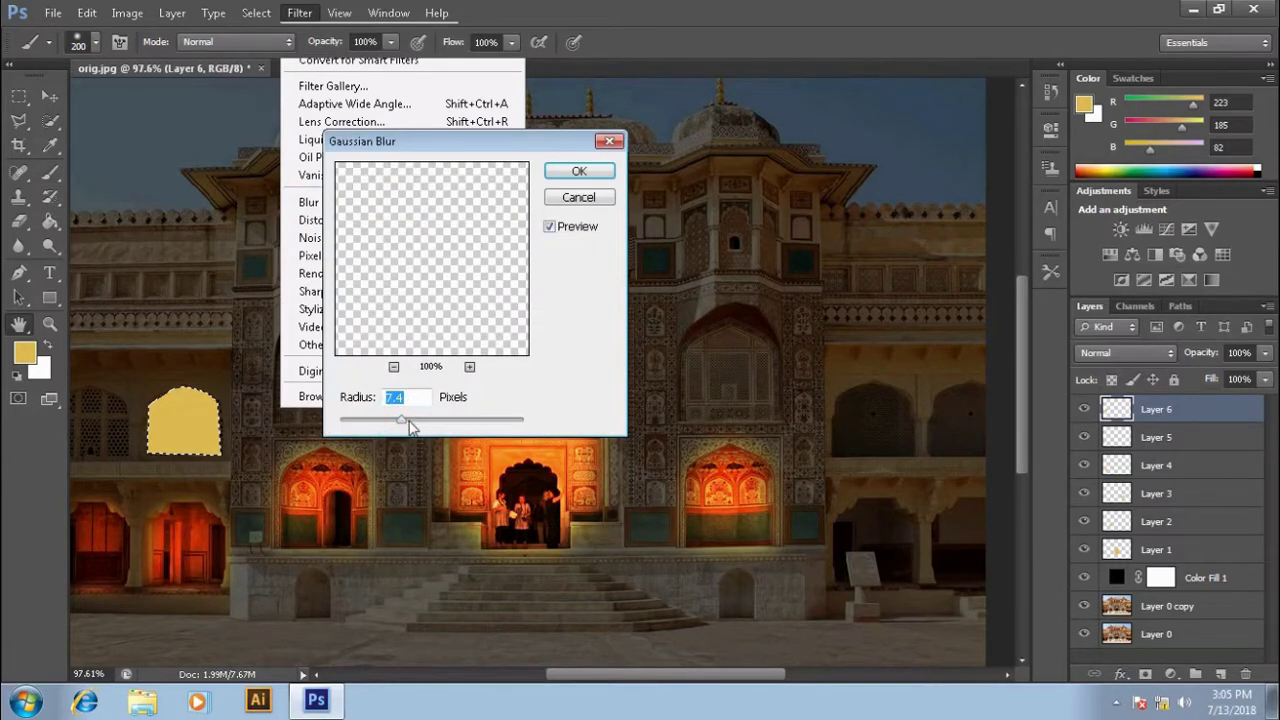
pyautogui.moveTo(407, 427); pyautogui.dragTo(402, 421)
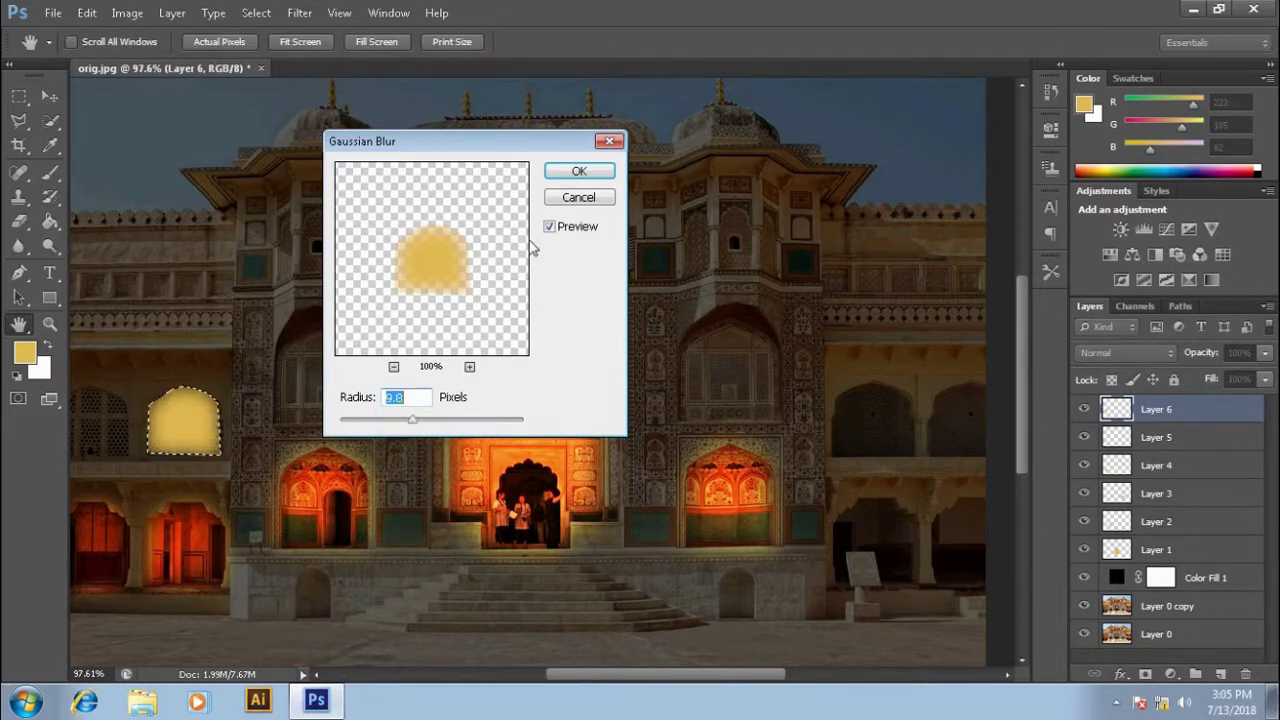
pyautogui.click(580, 173)
pyautogui.press('b')
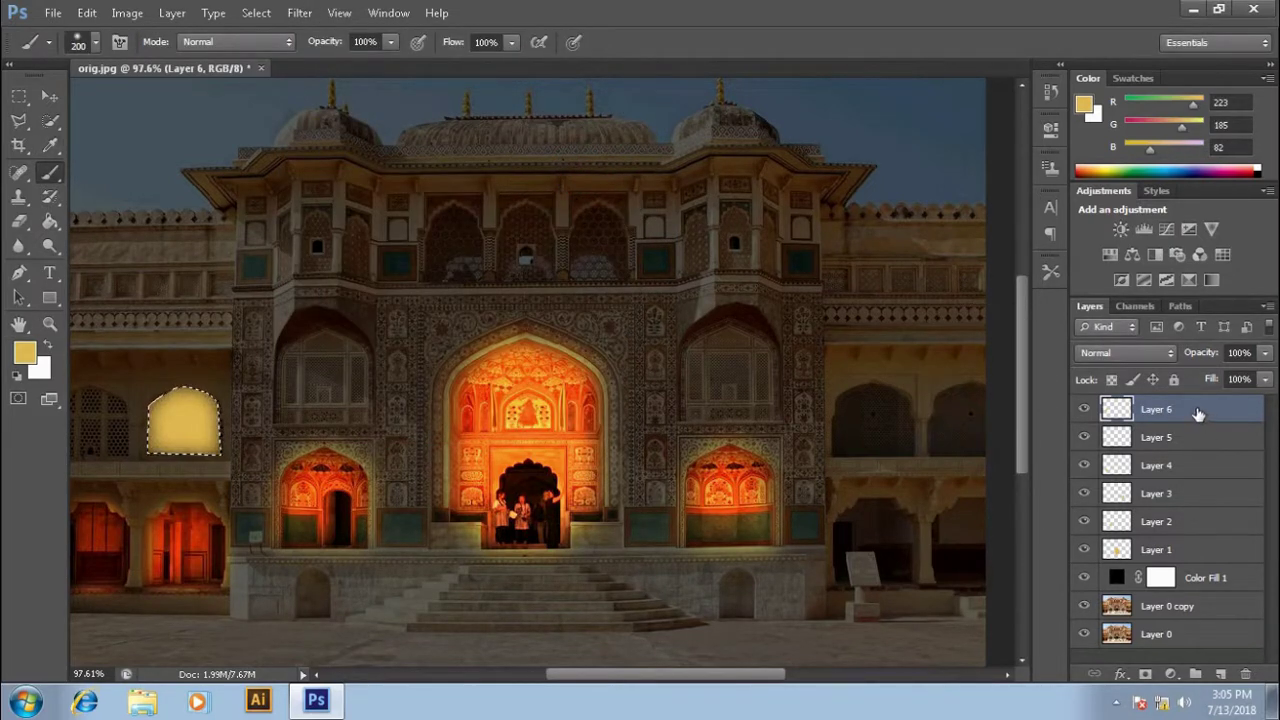
# - Set Layer 6 to Color Dodge, blur the glow again, and add empty Layer 7
pyautogui.click(1170, 355)
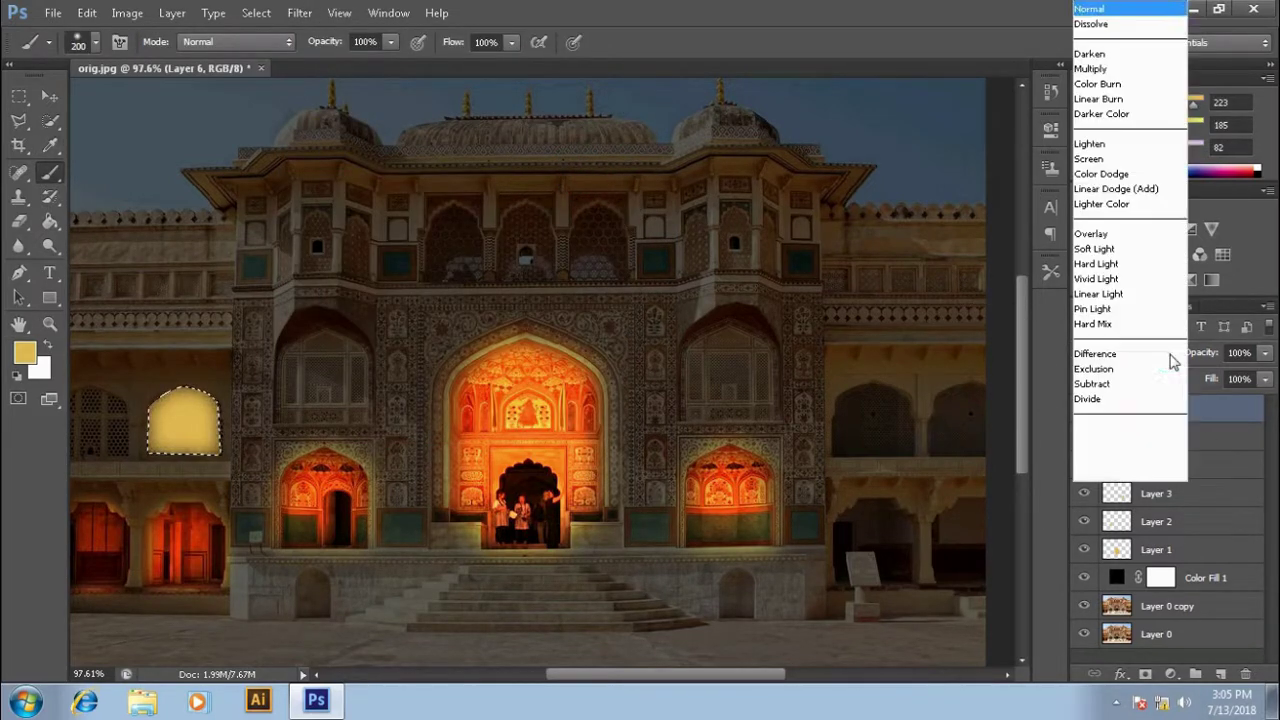
pyautogui.click(1128, 173)
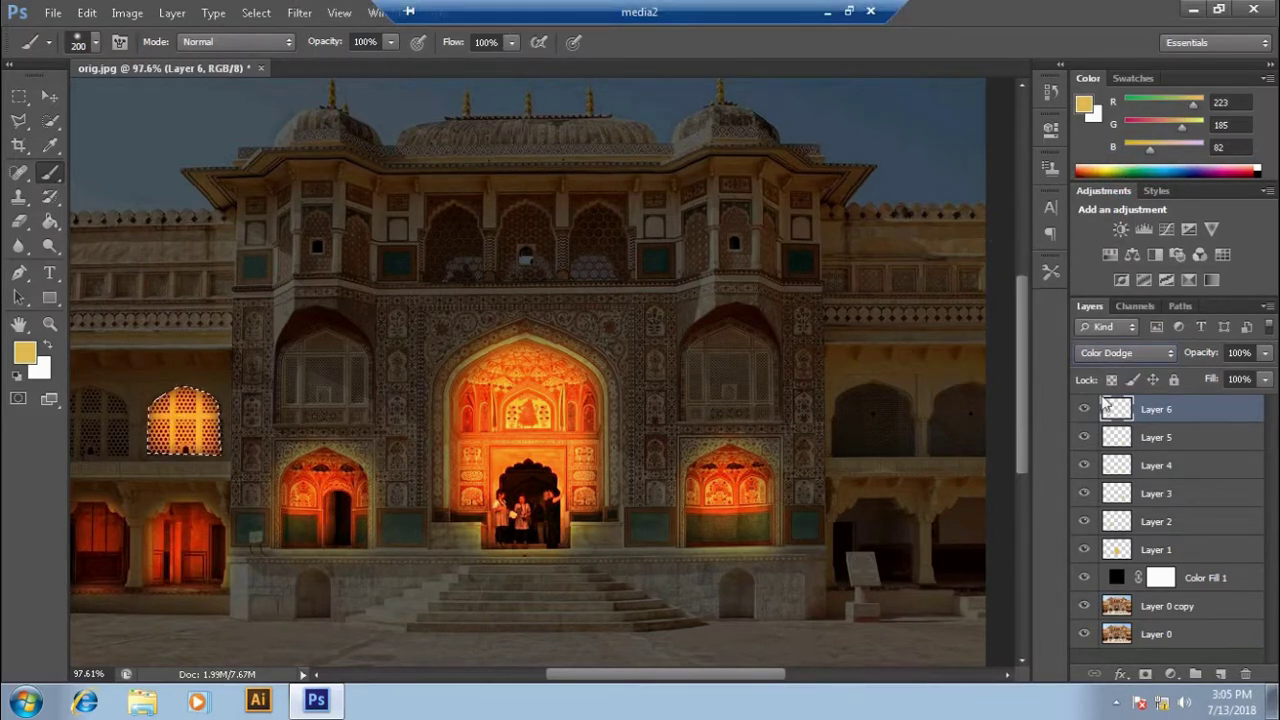
pyautogui.click(49, 95)
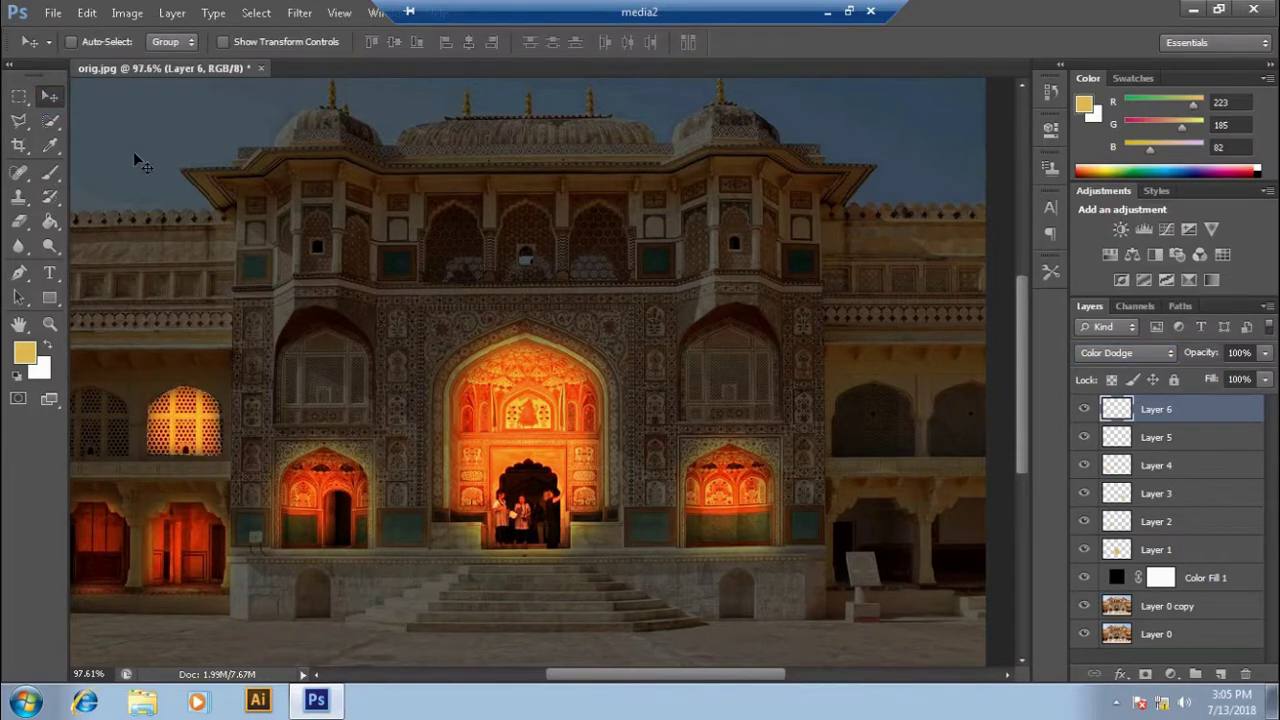
pyautogui.click(299, 12)
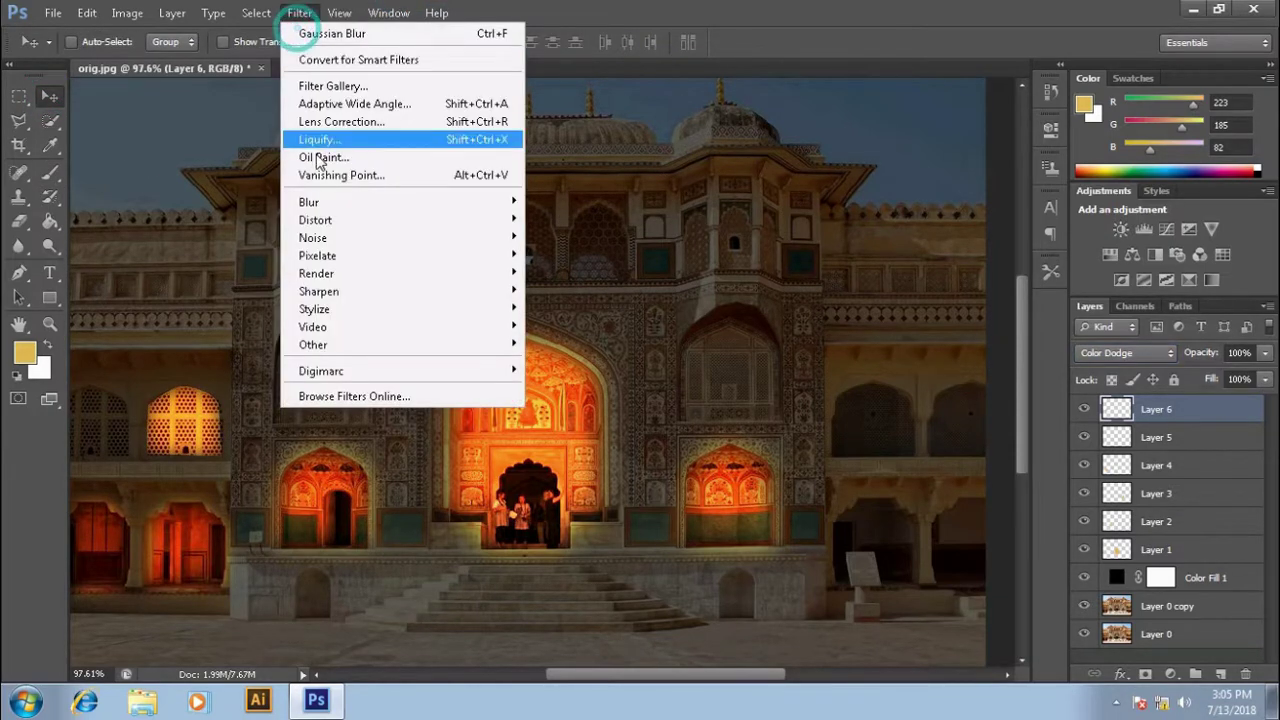
pyautogui.click(334, 201)
pyautogui.click(575, 334)
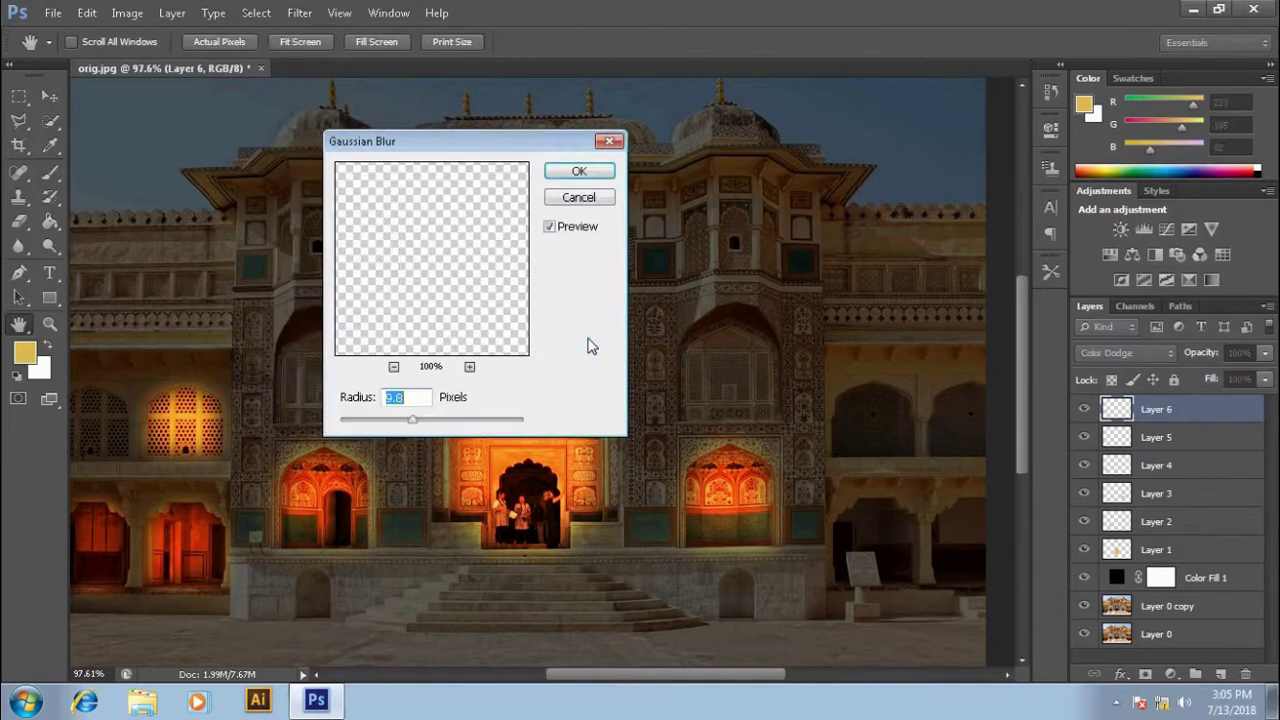
pyautogui.click(579, 172)
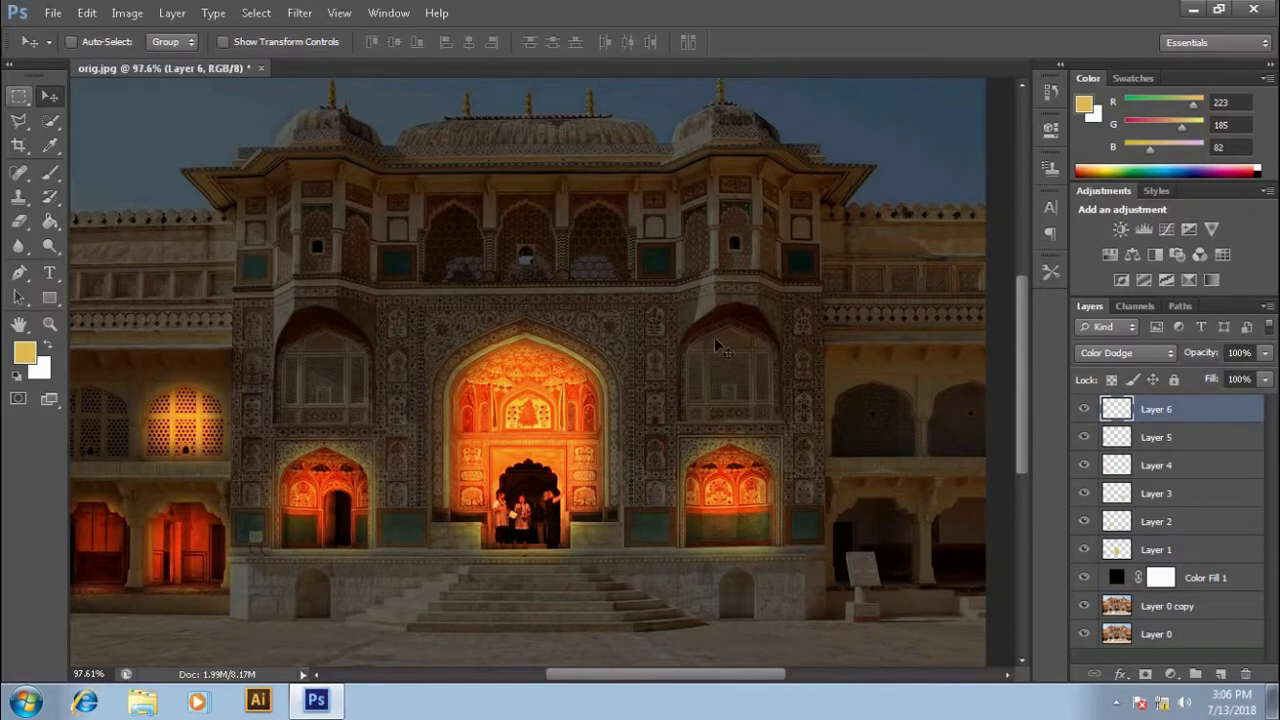
pyautogui.click(1219, 672)
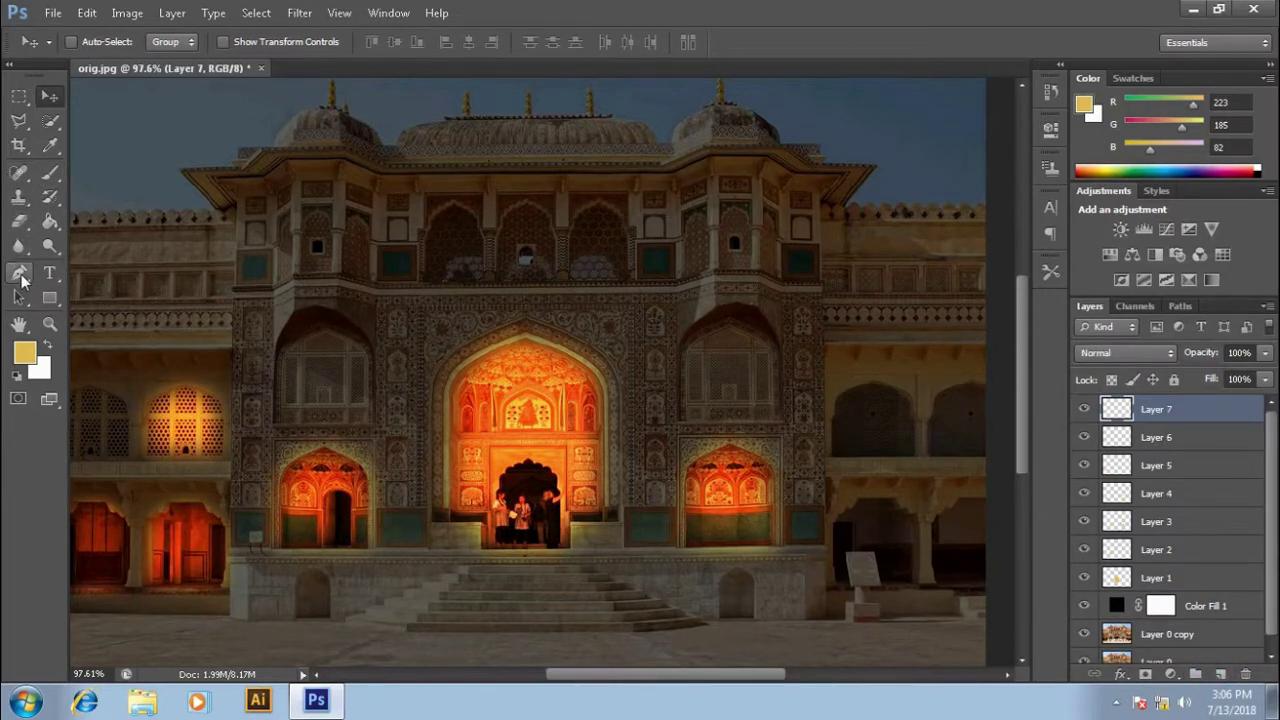
# - Trace the far-left upper arched window with the Pen tool and make it a selection
pyautogui.click(19, 272)
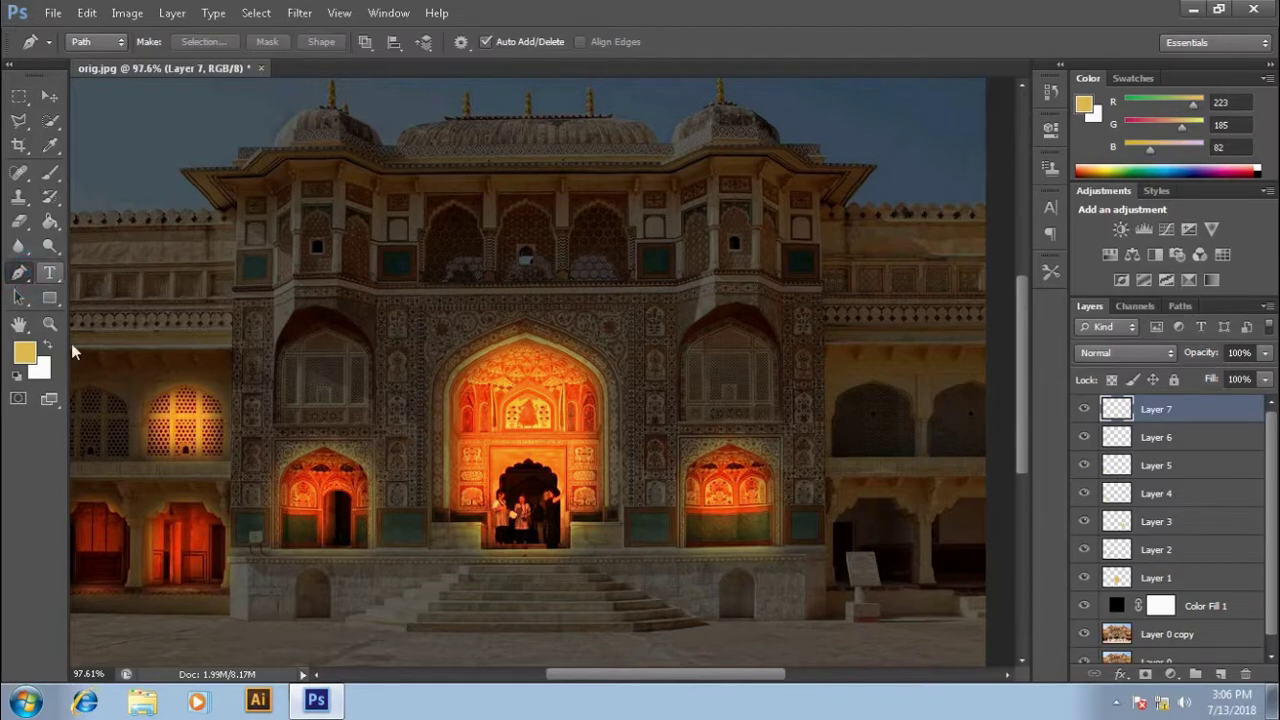
pyautogui.click(125, 452)
pyautogui.click(125, 408)
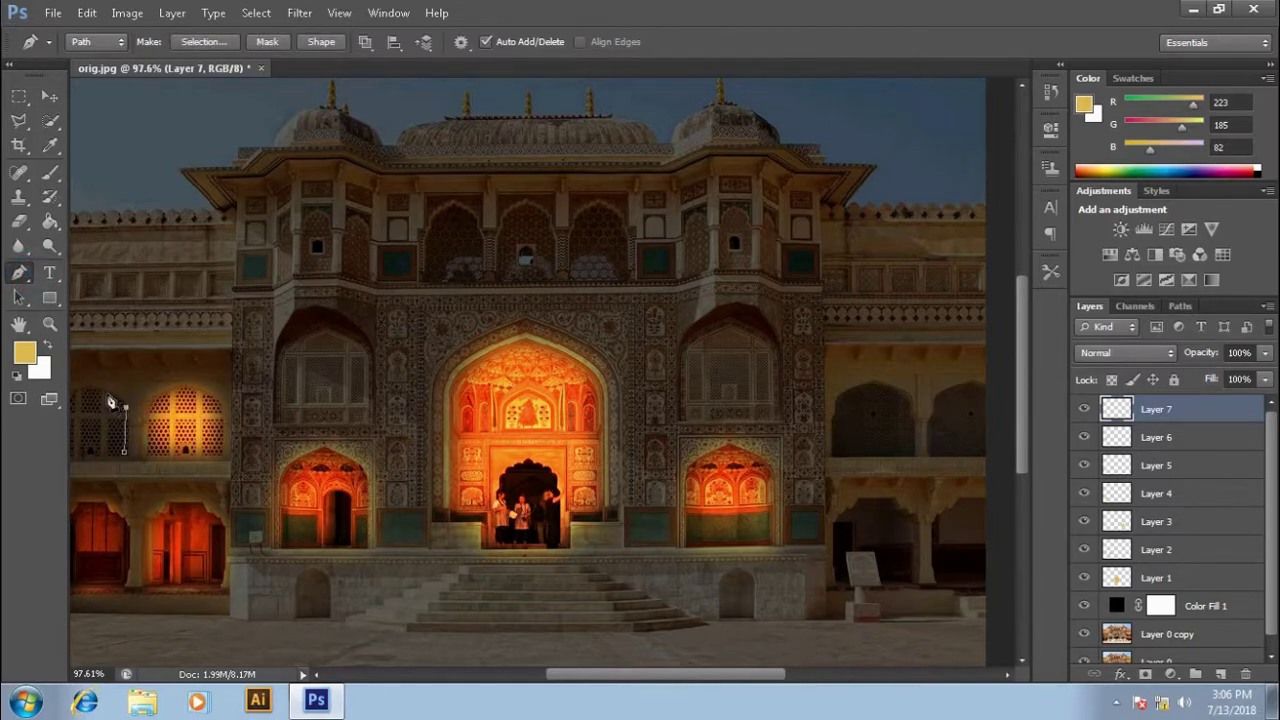
pyautogui.moveTo(98, 396); pyautogui.dragTo(84, 391)
pyautogui.keyDown('alt'); pyautogui.click(97, 395); pyautogui.keyUp('alt')
pyautogui.click(75, 403)
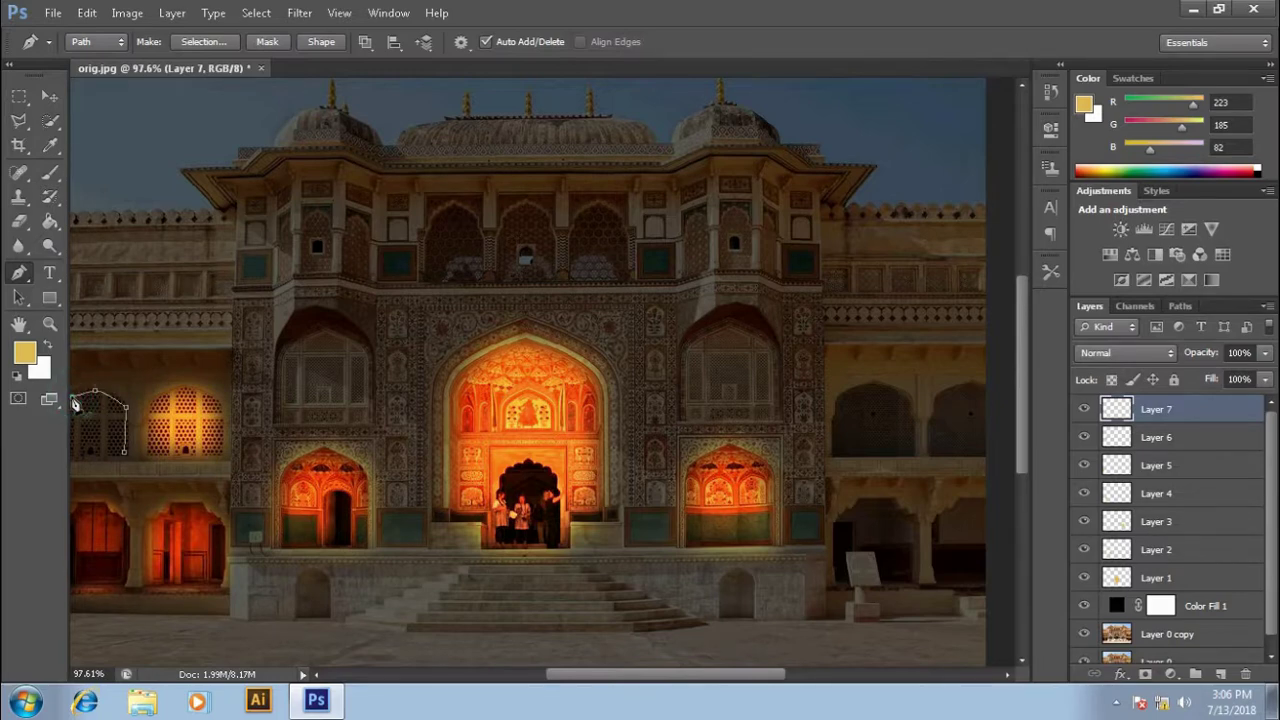
pyautogui.click(72, 453)
pyautogui.click(124, 452)
pyautogui.rightClick(96, 418)
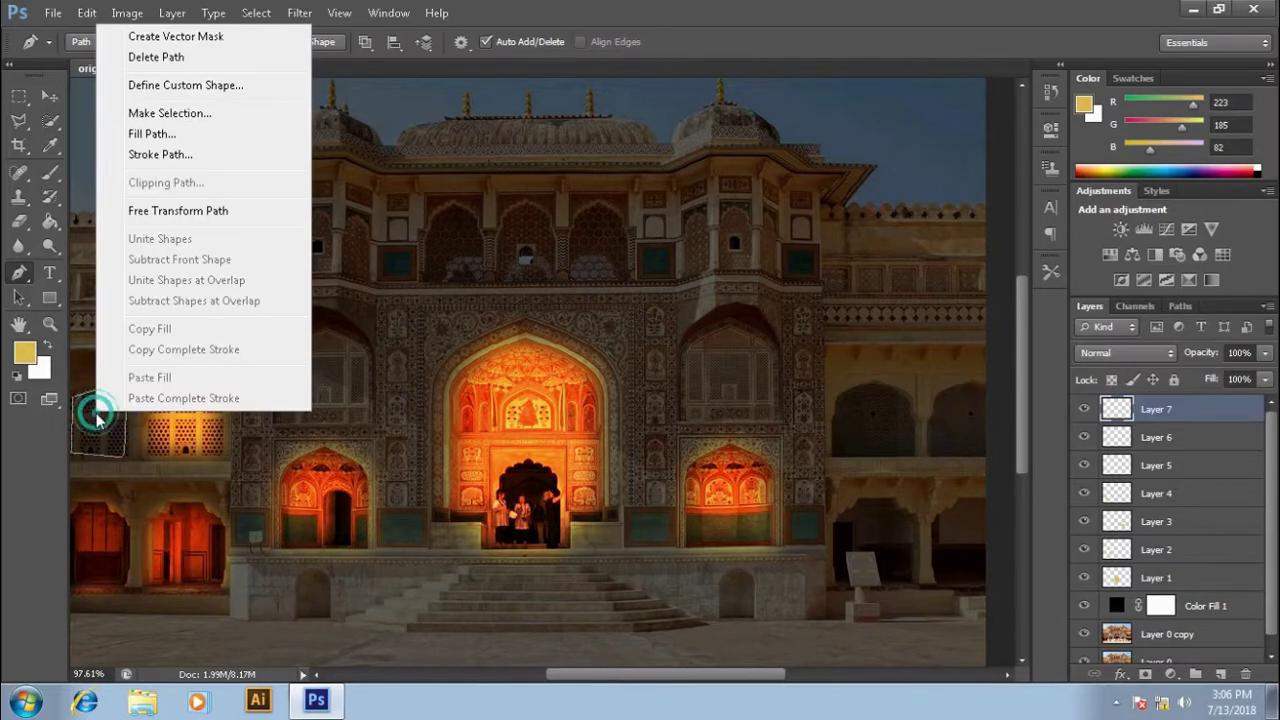
pyautogui.click(170, 113)
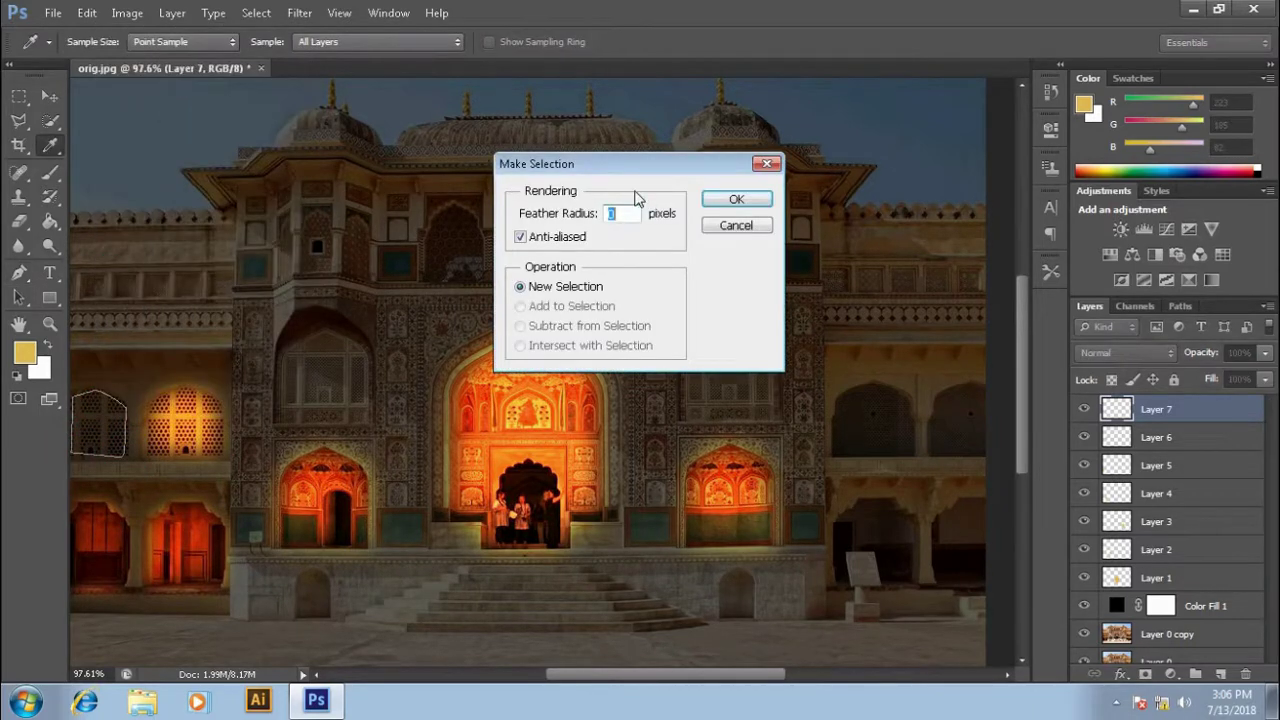
pyautogui.click(722, 198)
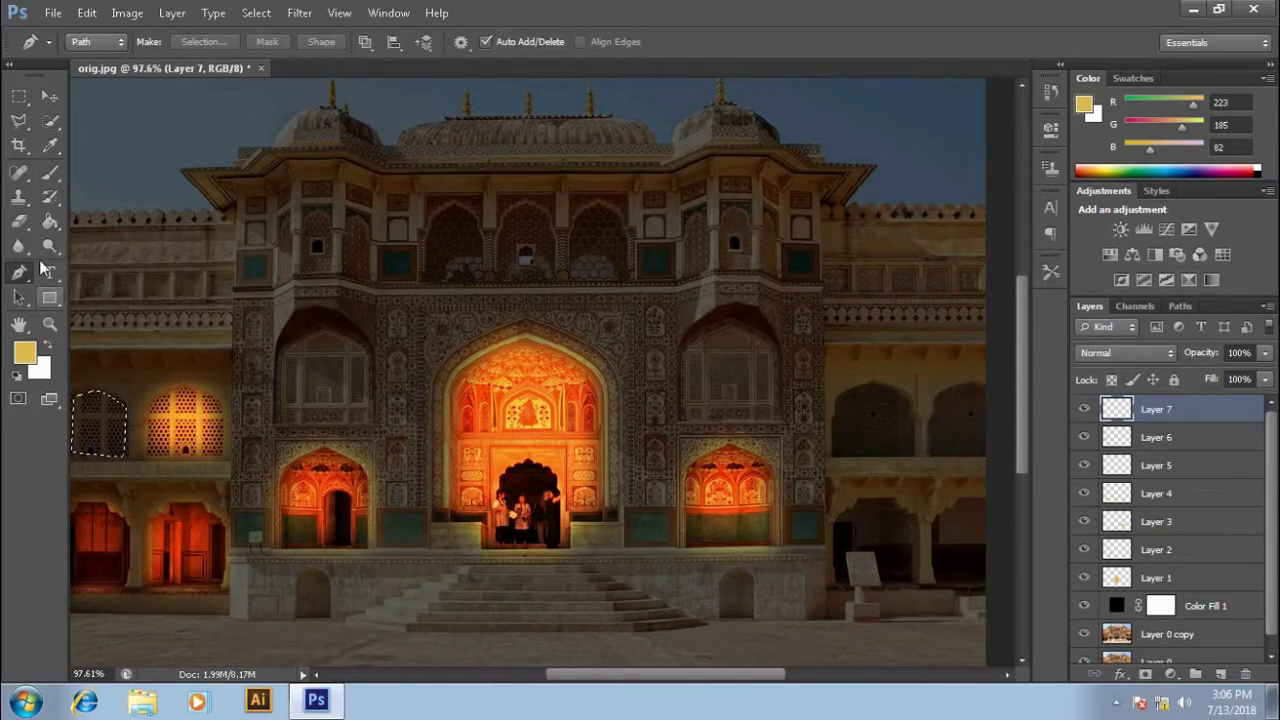
# - Paint the window selection yellow, Gaussian-blur it, and set Layer 7 to Color Dodge
pyautogui.click(50, 172)
pyautogui.click(92, 408)
pyautogui.moveTo(92, 408); pyautogui.dragTo(120, 440)
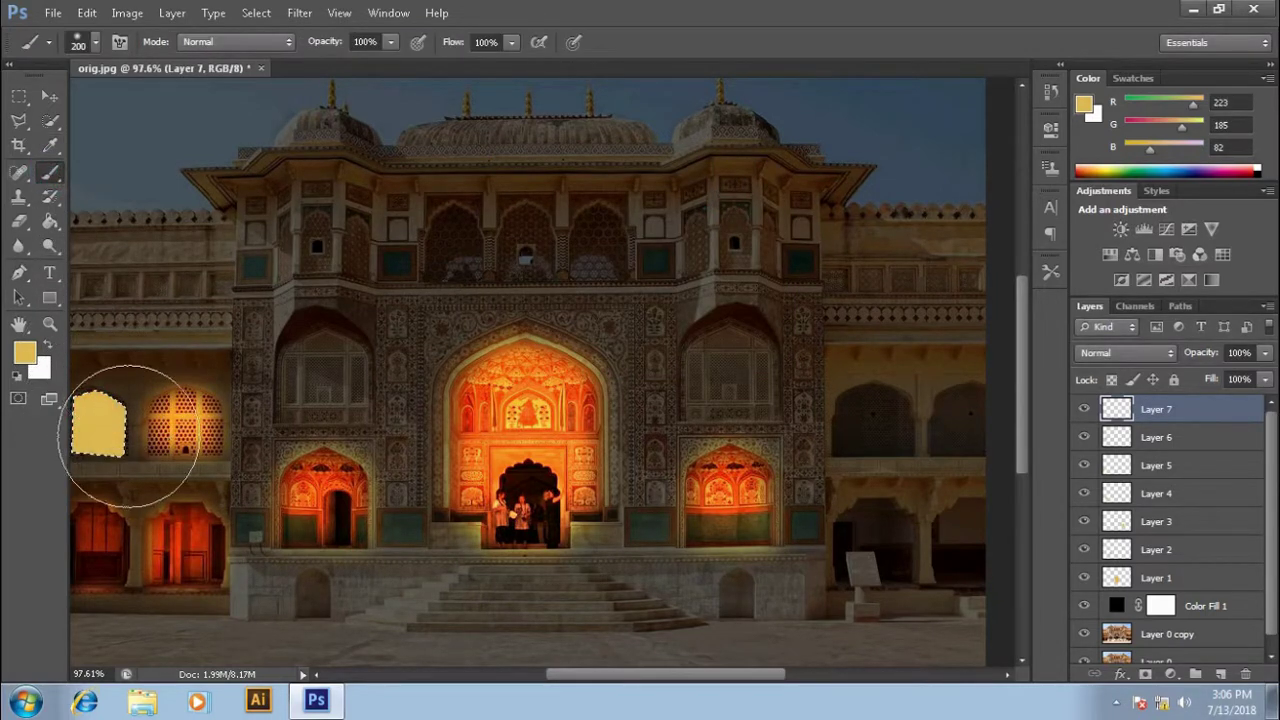
pyautogui.click(300, 13)
pyautogui.moveTo(308, 202)
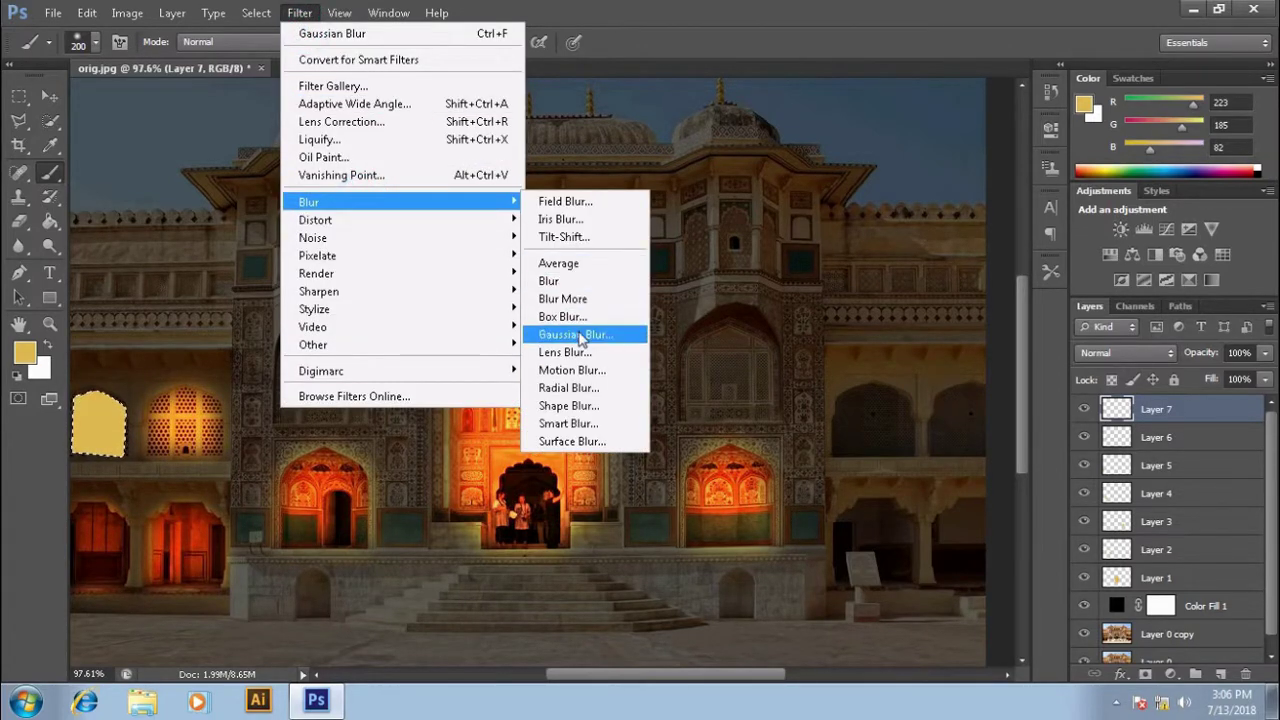
pyautogui.click(578, 334)
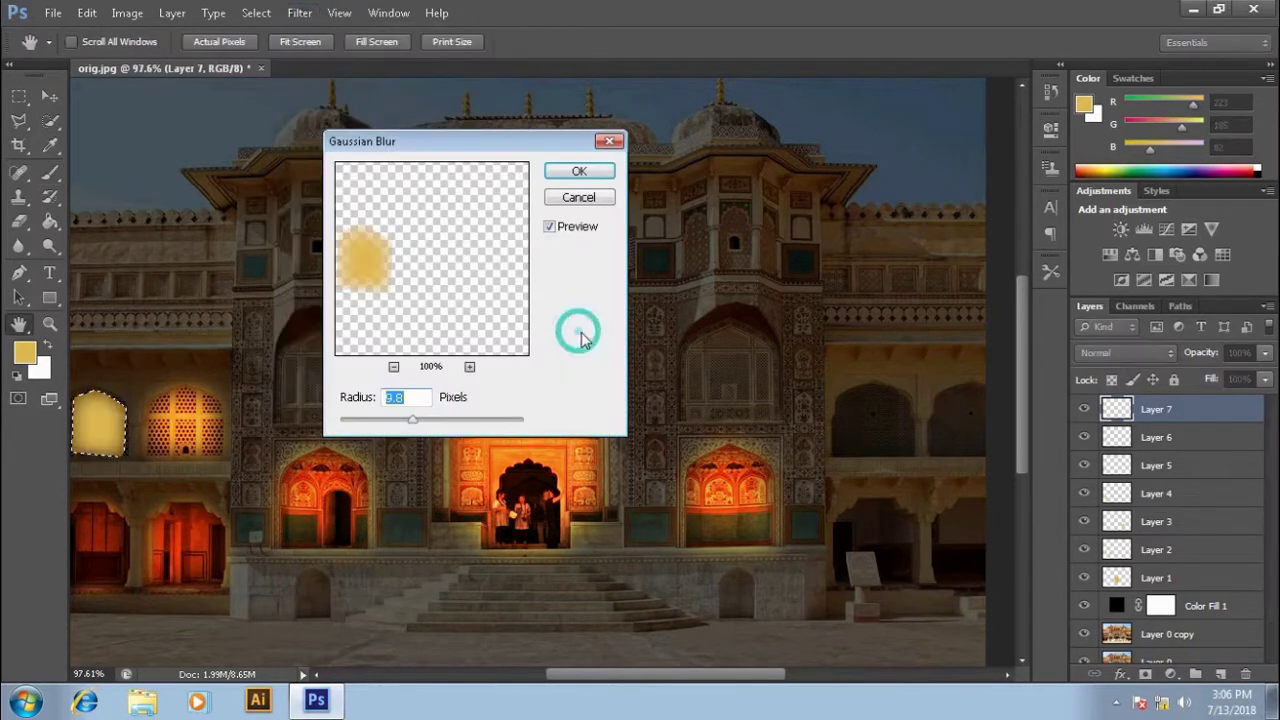
pyautogui.click(578, 172)
pyautogui.click(1160, 352)
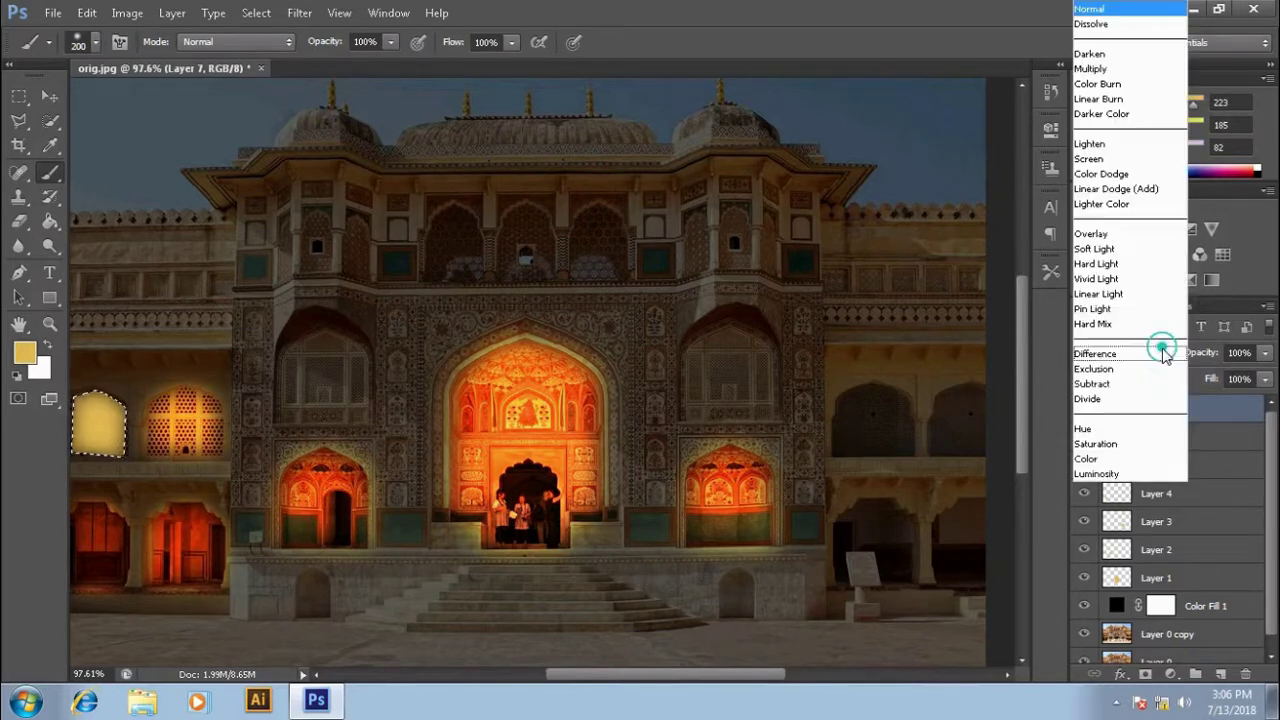
pyautogui.click(1125, 171)
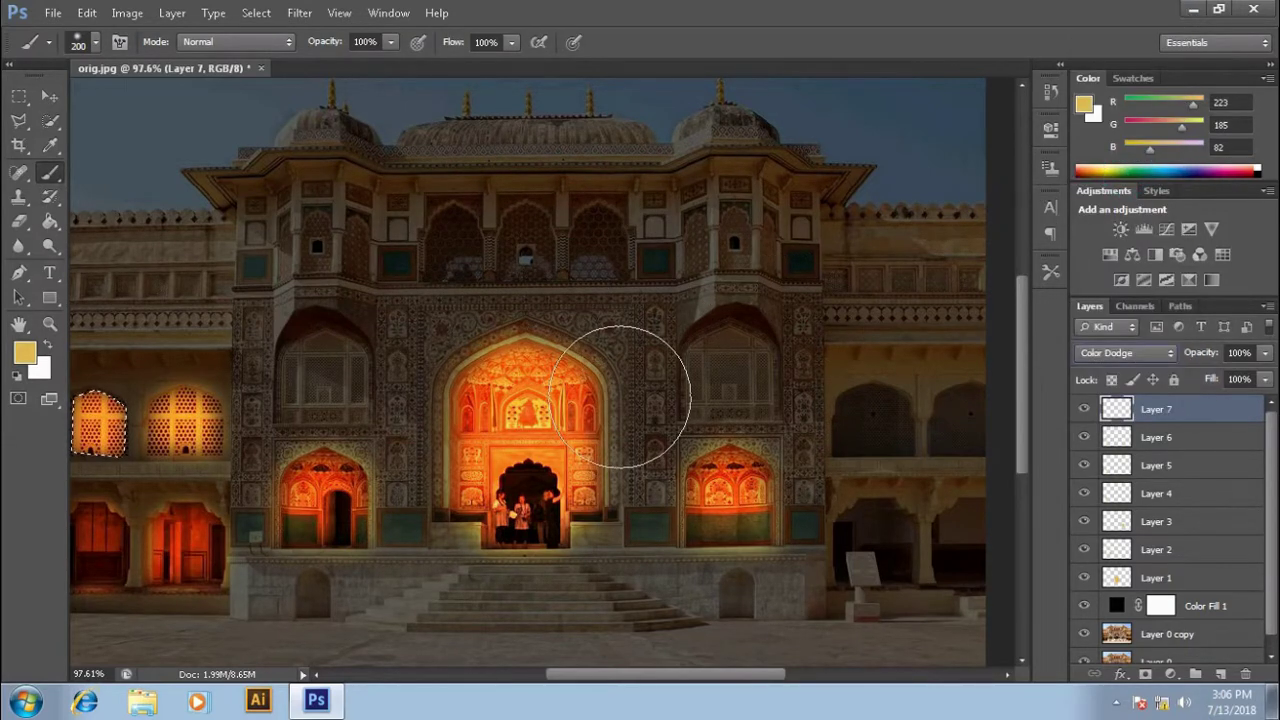
# - Deselect and apply a second Gaussian Blur to soften the window glow
pyautogui.click(49, 95)
pyautogui.hotkey('ctrl', 'd')
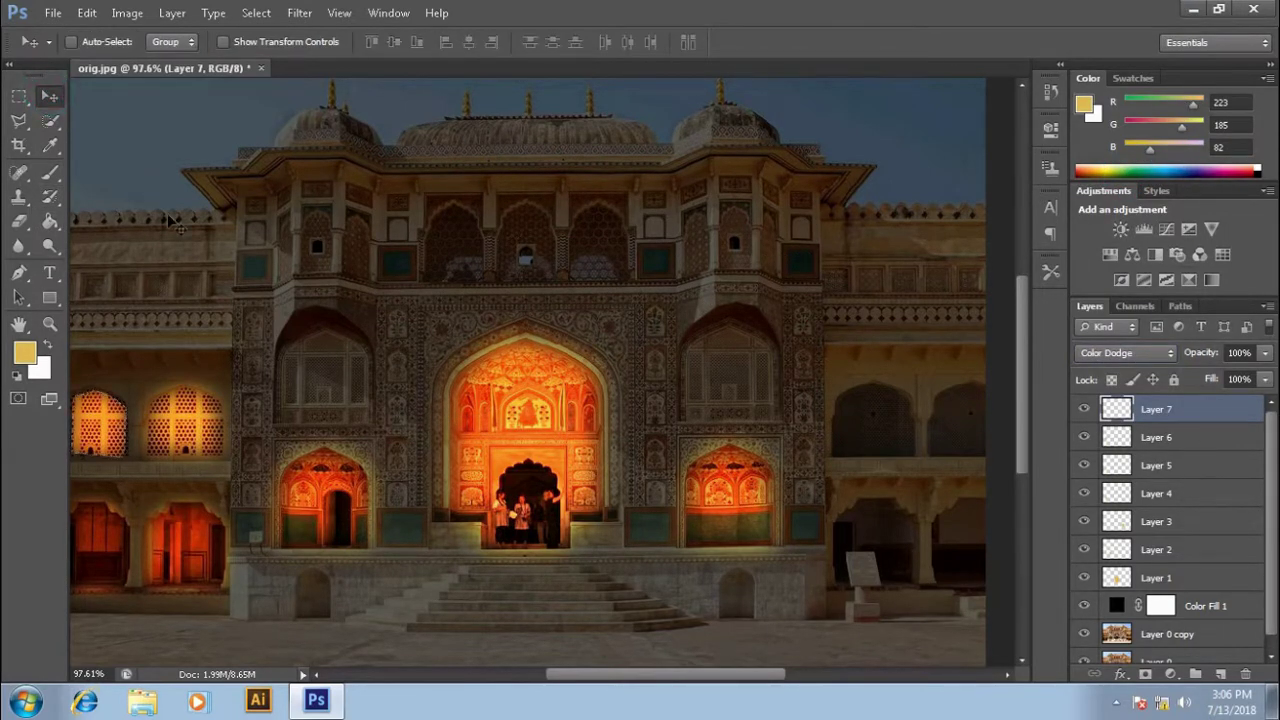
pyautogui.click(299, 12)
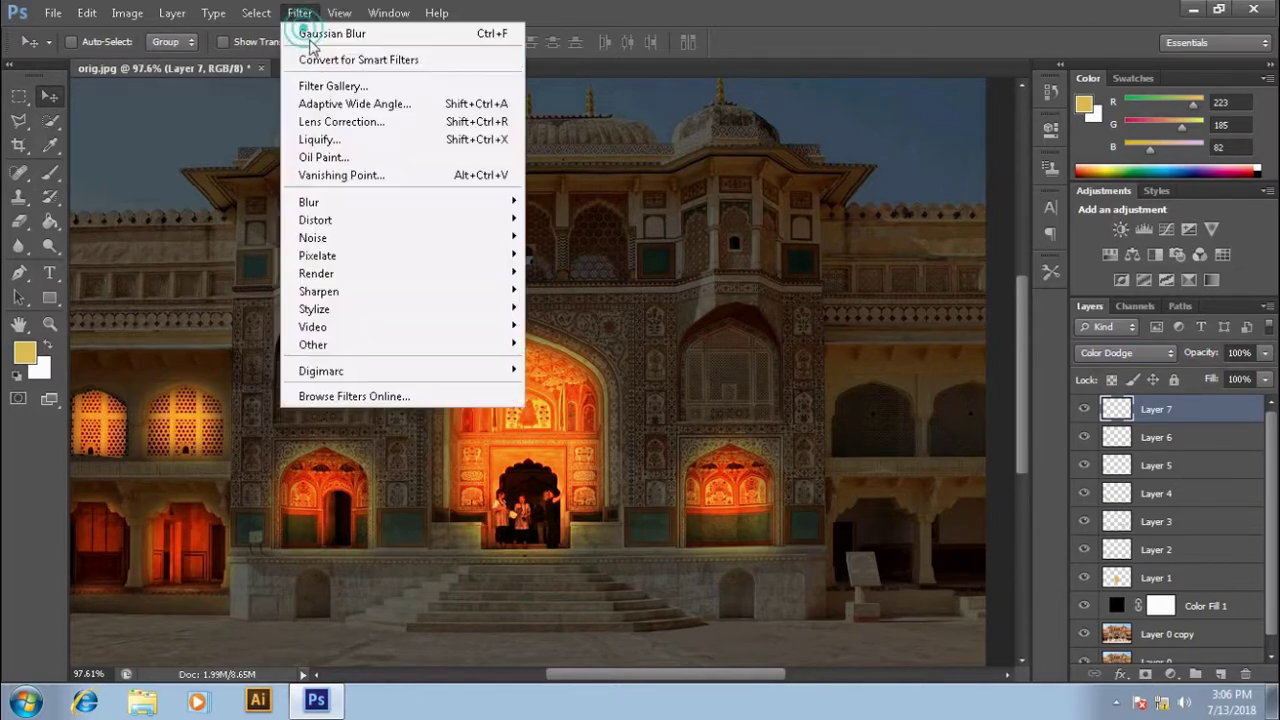
pyautogui.click(345, 201)
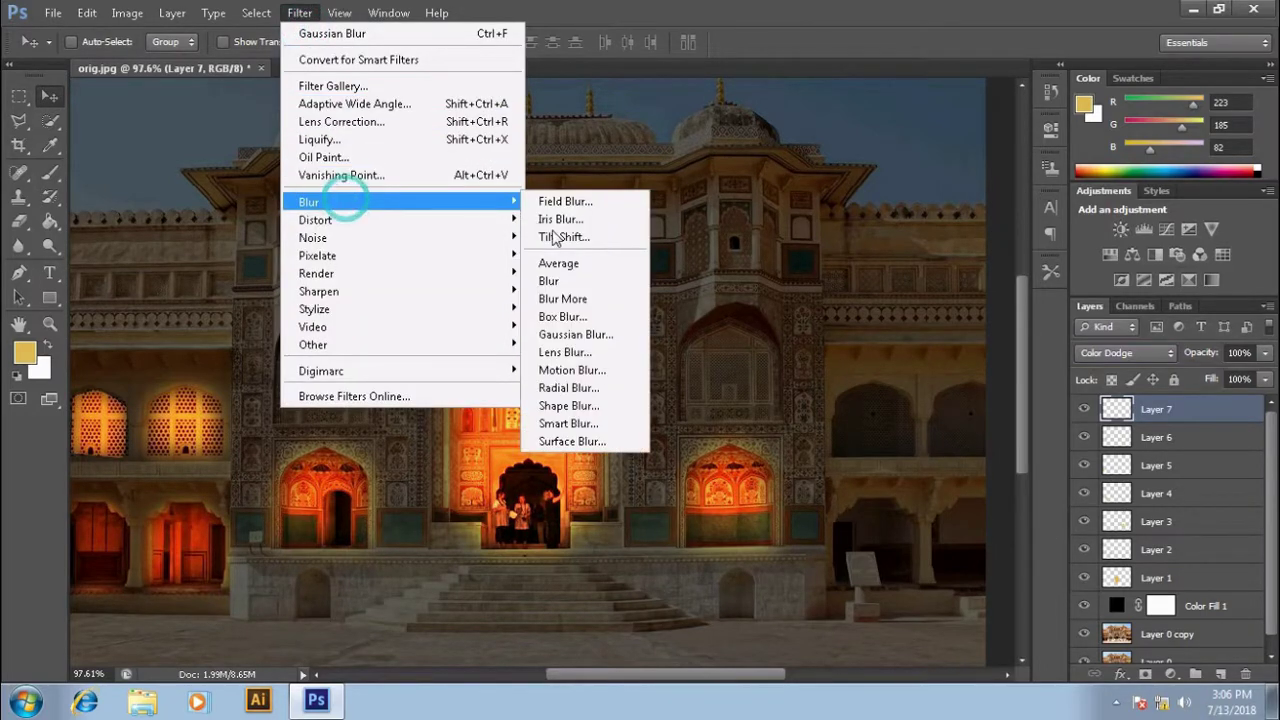
pyautogui.click(586, 334)
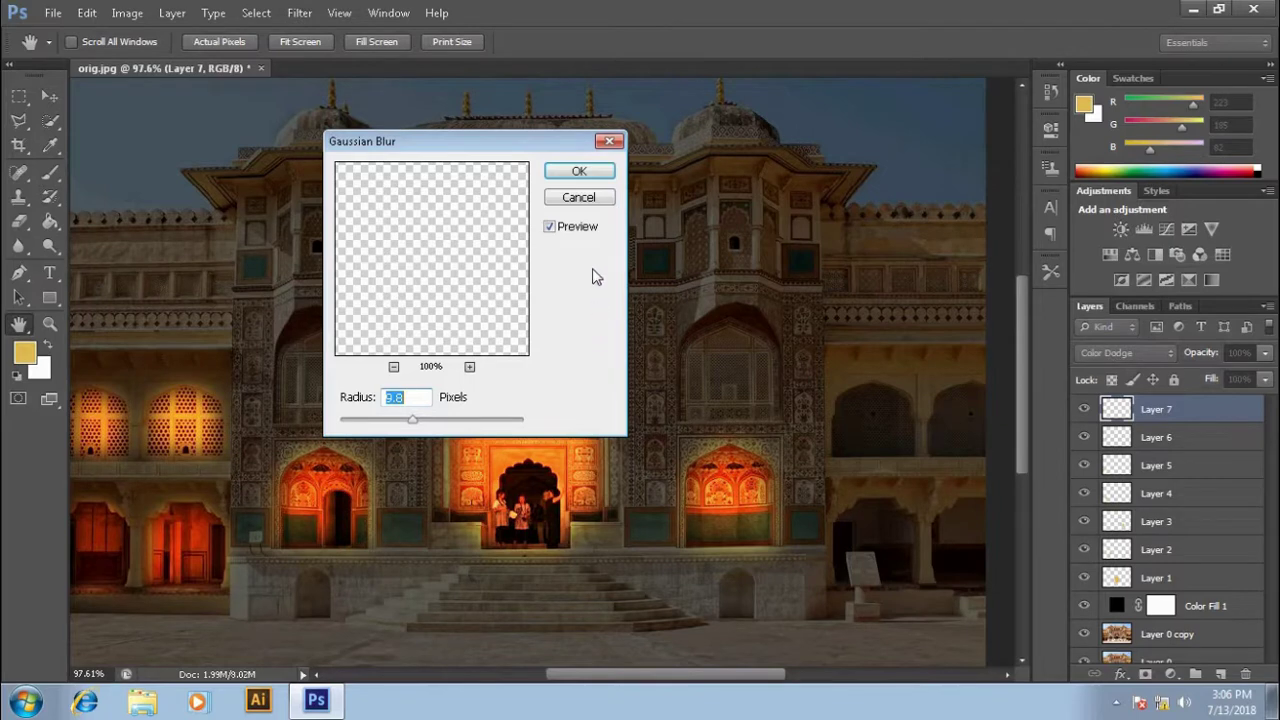
pyautogui.click(580, 172)
pyautogui.press('v')
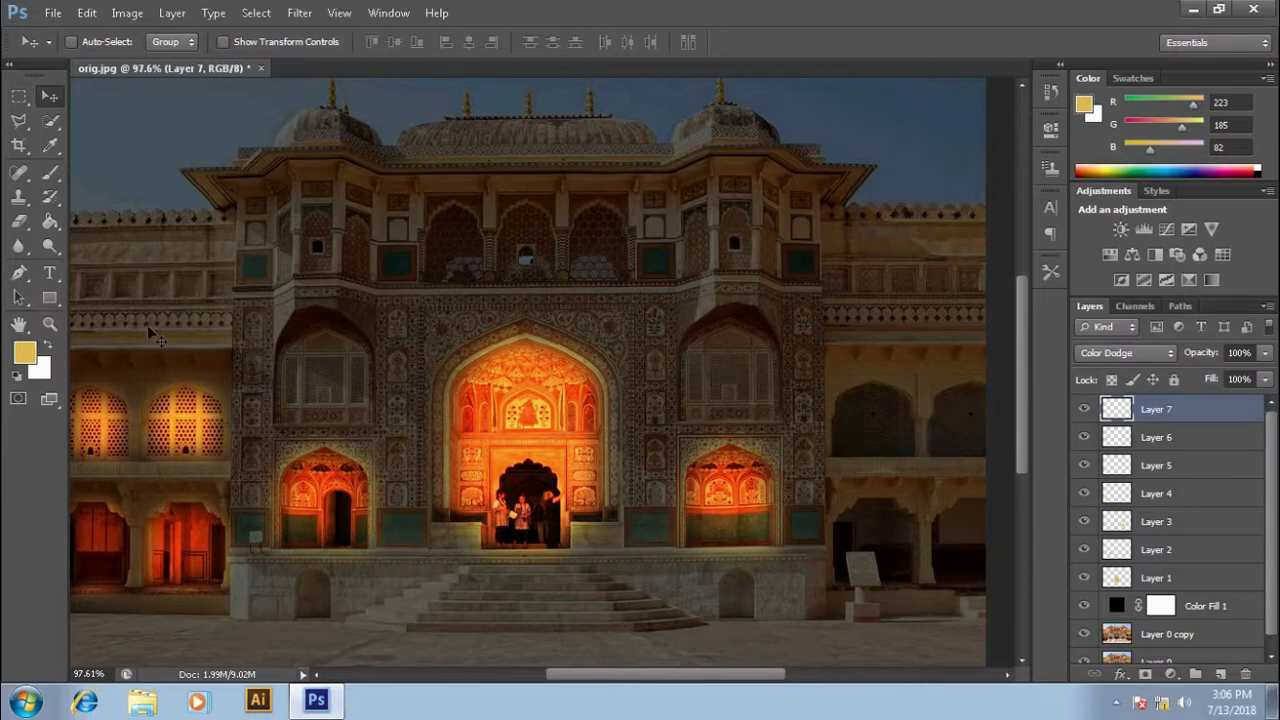
# - Add Layer 8 and trace the left edge and arched top of the right-side window
pyautogui.click(1220, 674)
pyautogui.click(22, 271)
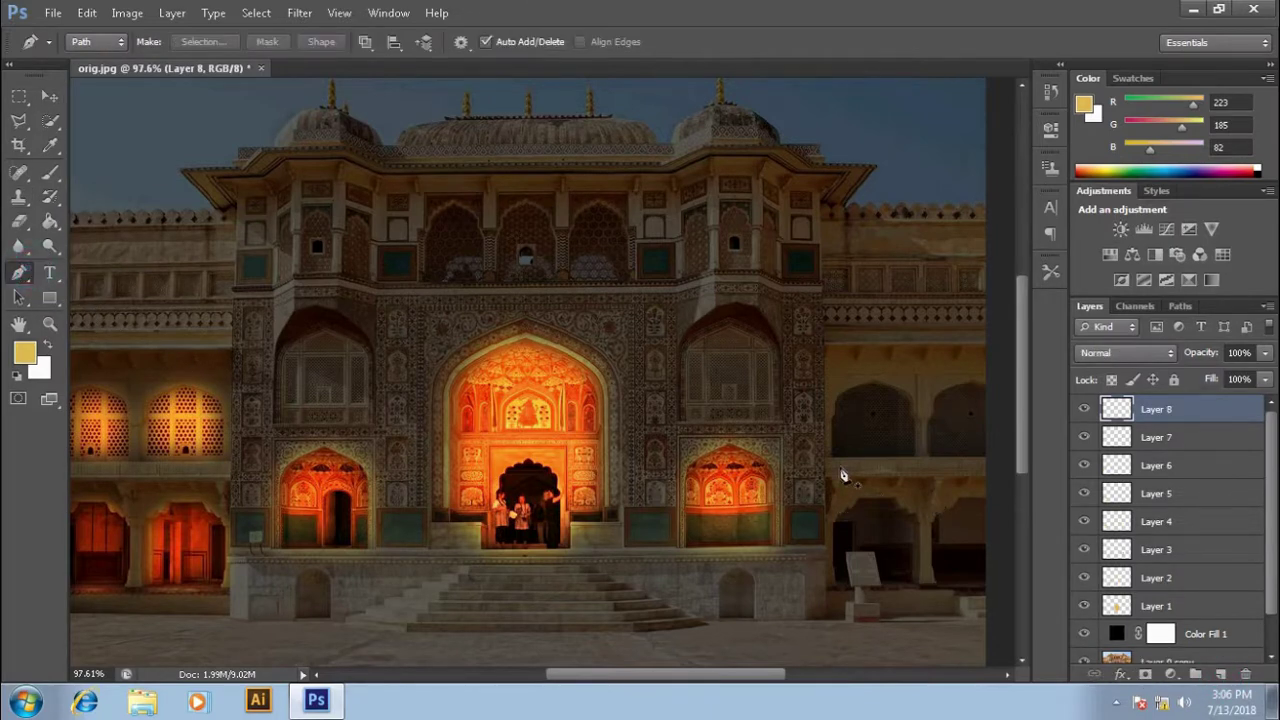
pyautogui.moveTo(831, 452); pyautogui.dragTo(838, 424)
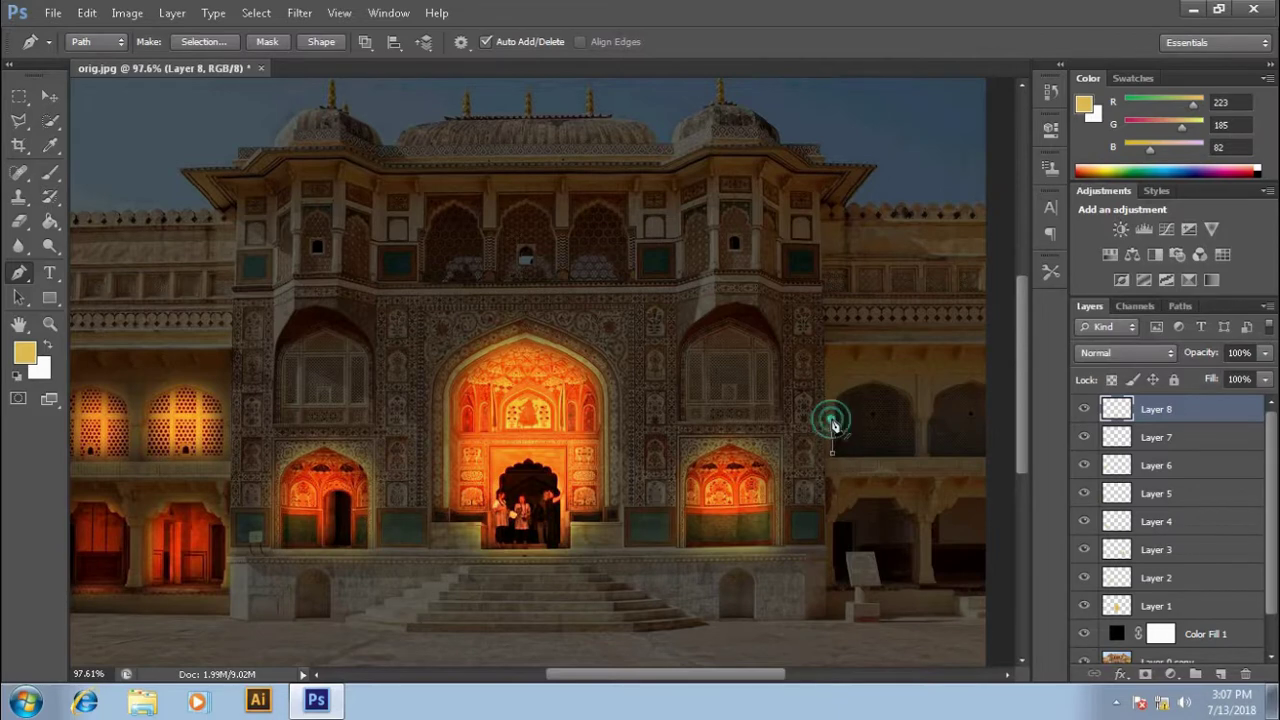
pyautogui.click(834, 416)
pyautogui.click(837, 397)
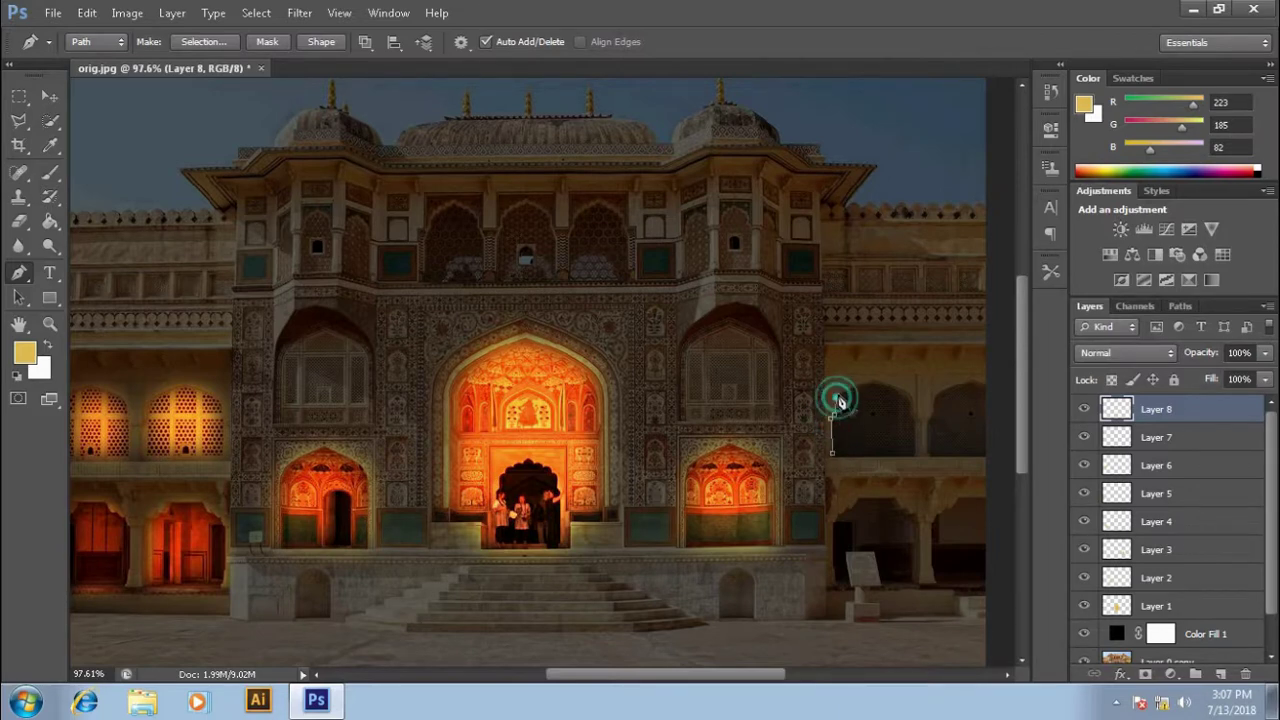
pyautogui.moveTo(866, 381); pyautogui.dragTo(873, 385)
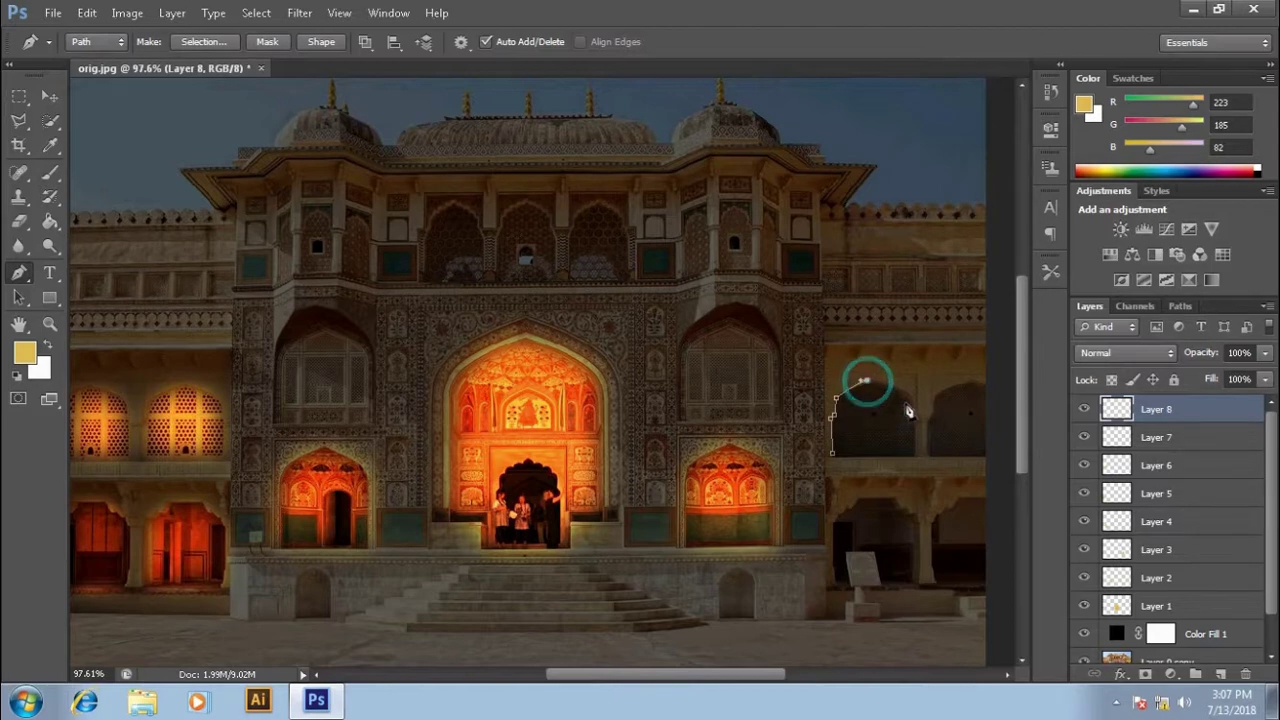
pyautogui.moveTo(913, 406); pyautogui.dragTo(916, 424)
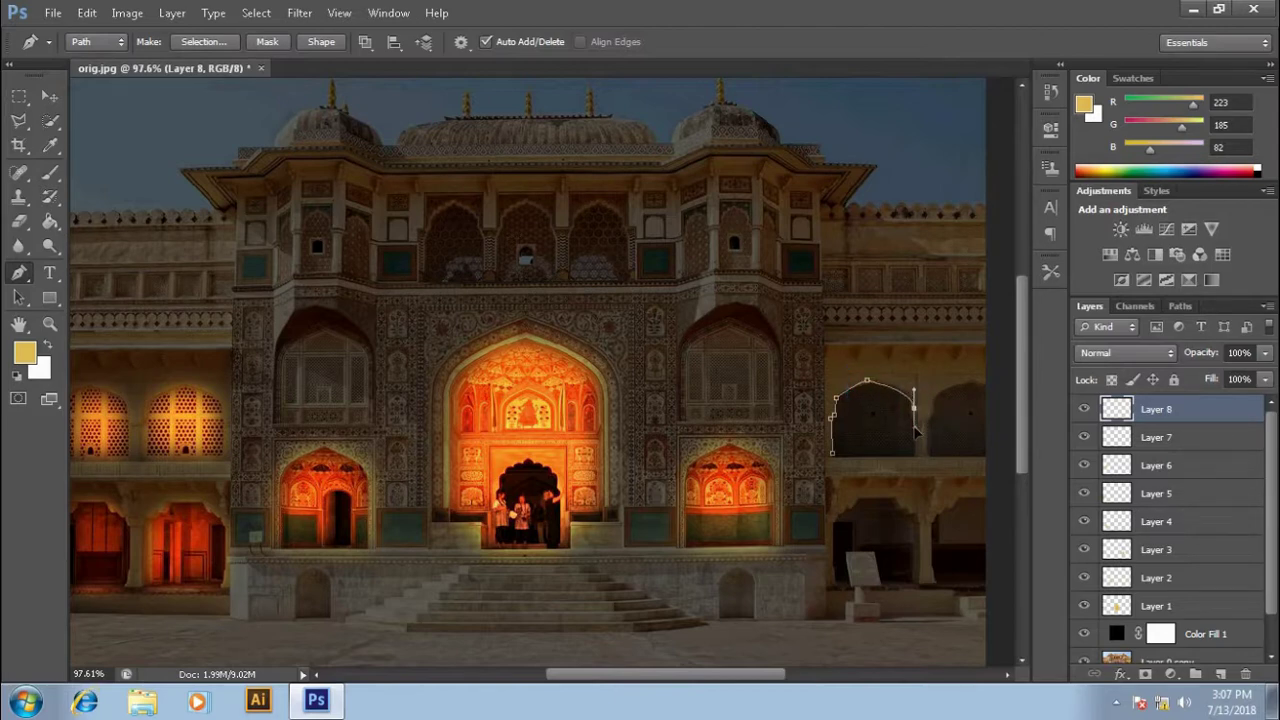
# - Finish the window path with straight lower edges and convert it to a selection
pyautogui.keyDown('alt'); pyautogui.click(913, 407); pyautogui.keyUp('alt')
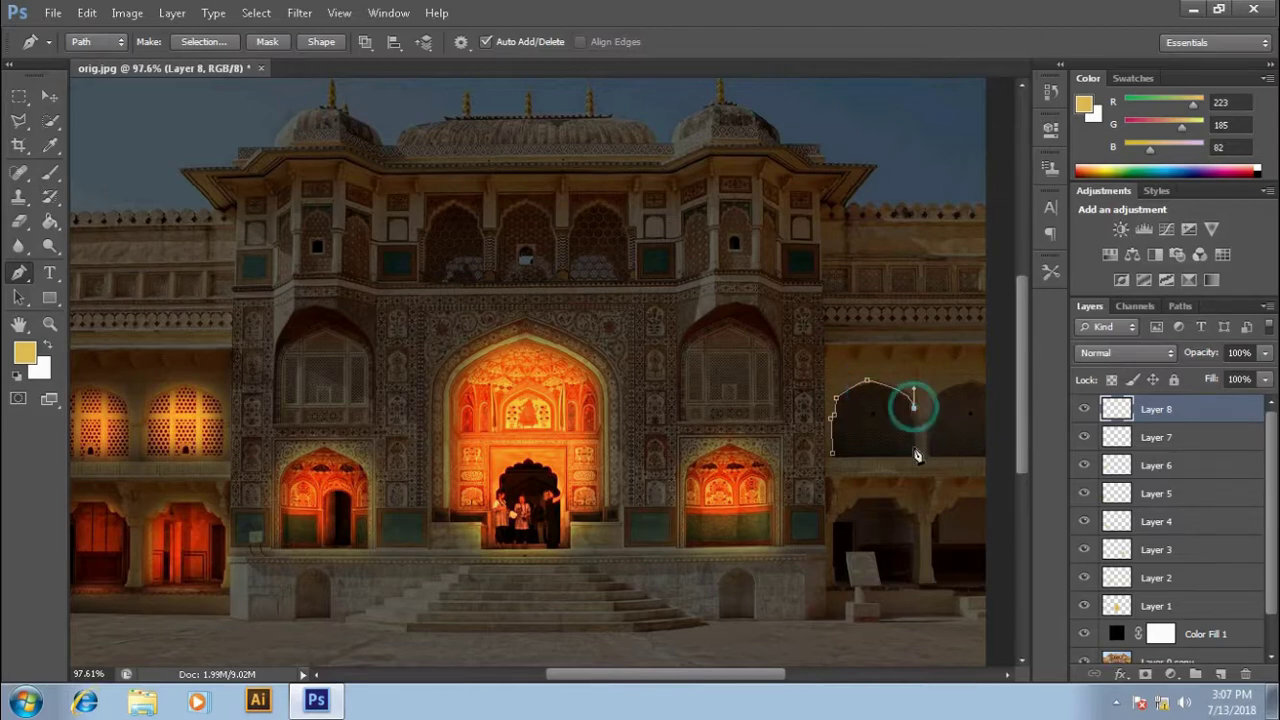
pyautogui.click(916, 454)
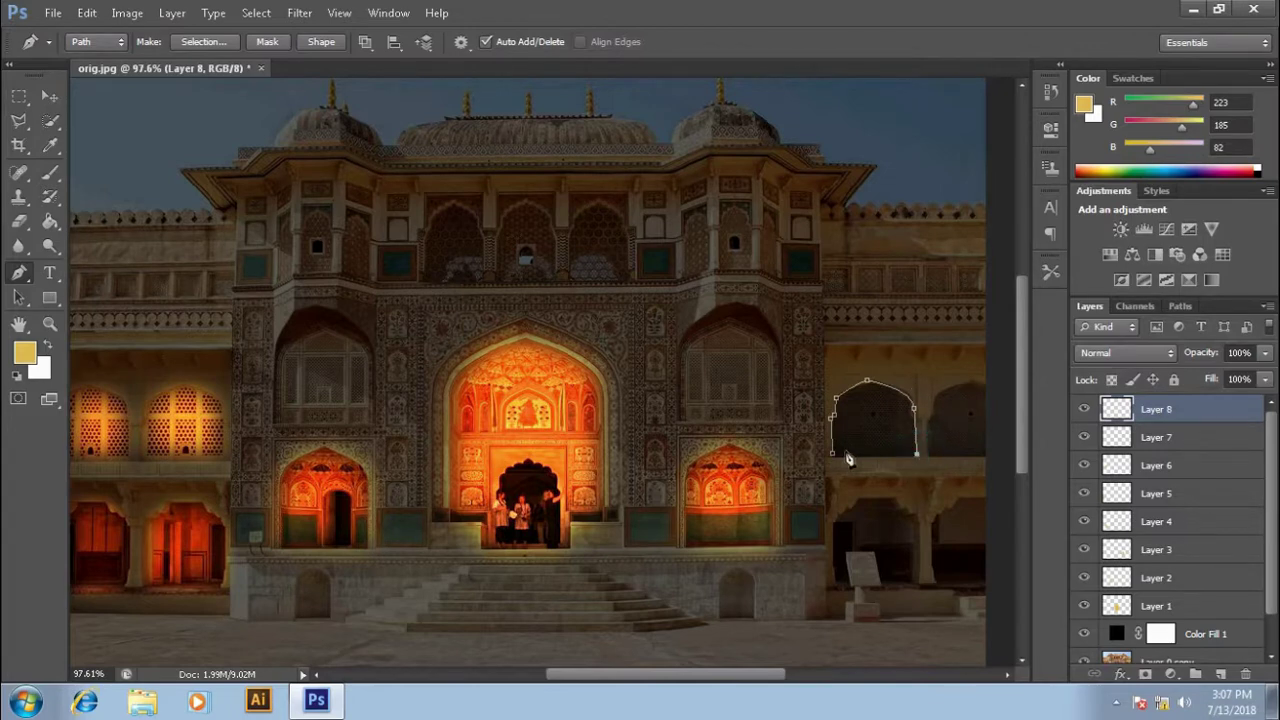
pyautogui.click(833, 453)
pyautogui.rightClick(853, 420)
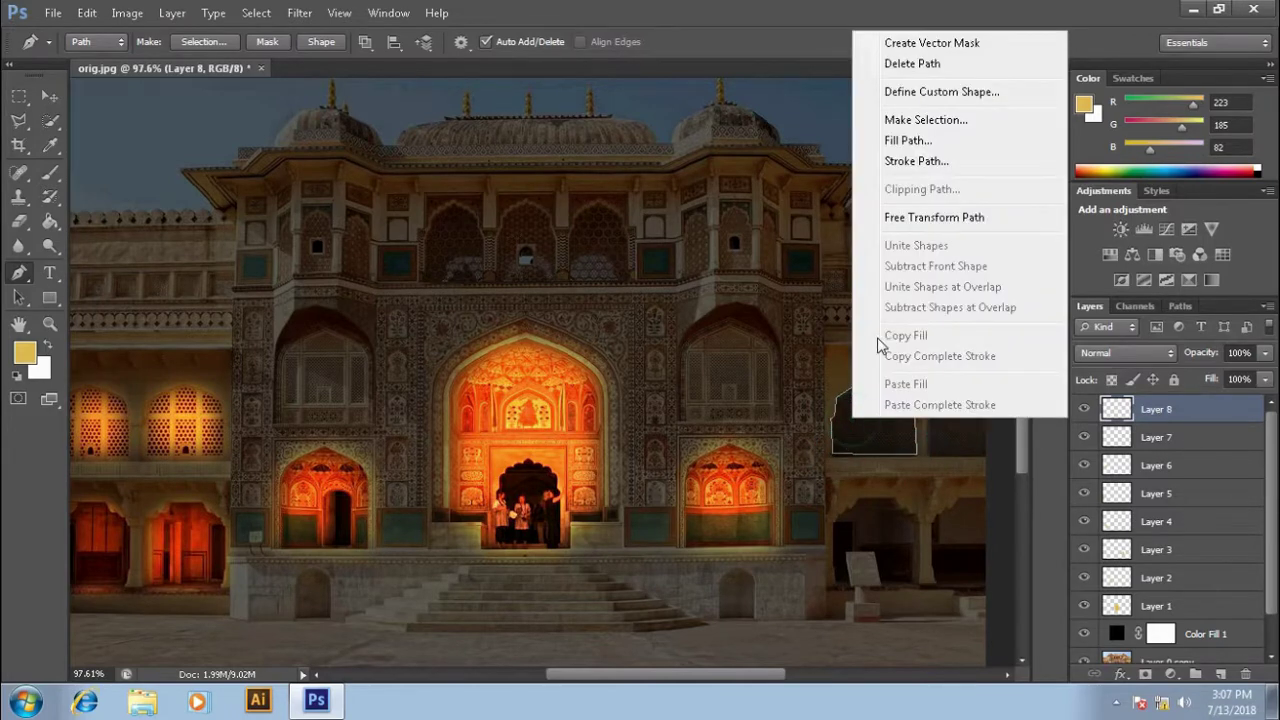
pyautogui.click(928, 120)
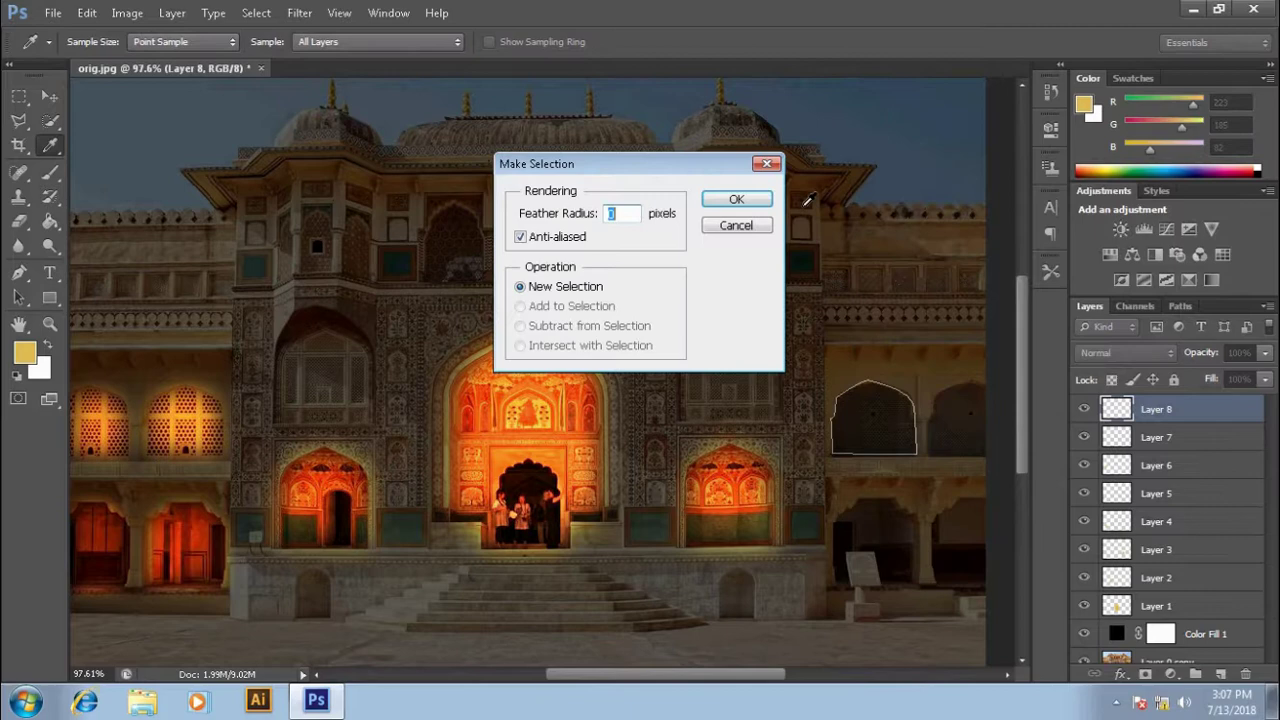
pyautogui.click(745, 205)
# - Paint the window selection yellow, Gaussian-blur it, and set Layer 8 to Color Dodge
pyautogui.click(50, 172)
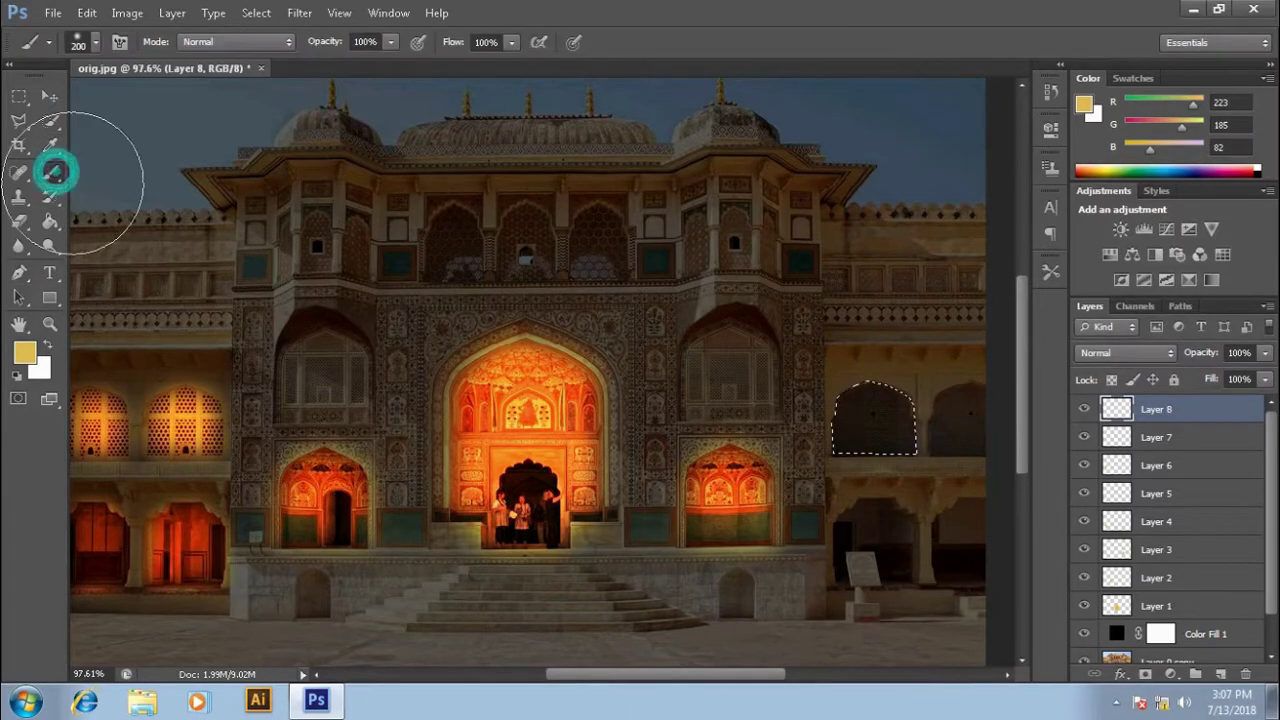
pyautogui.moveTo(860, 420)
pyautogui.mouseDown()
pyautogui.moveTo(914, 414)
pyautogui.moveTo(850, 420)
pyautogui.mouseUp()
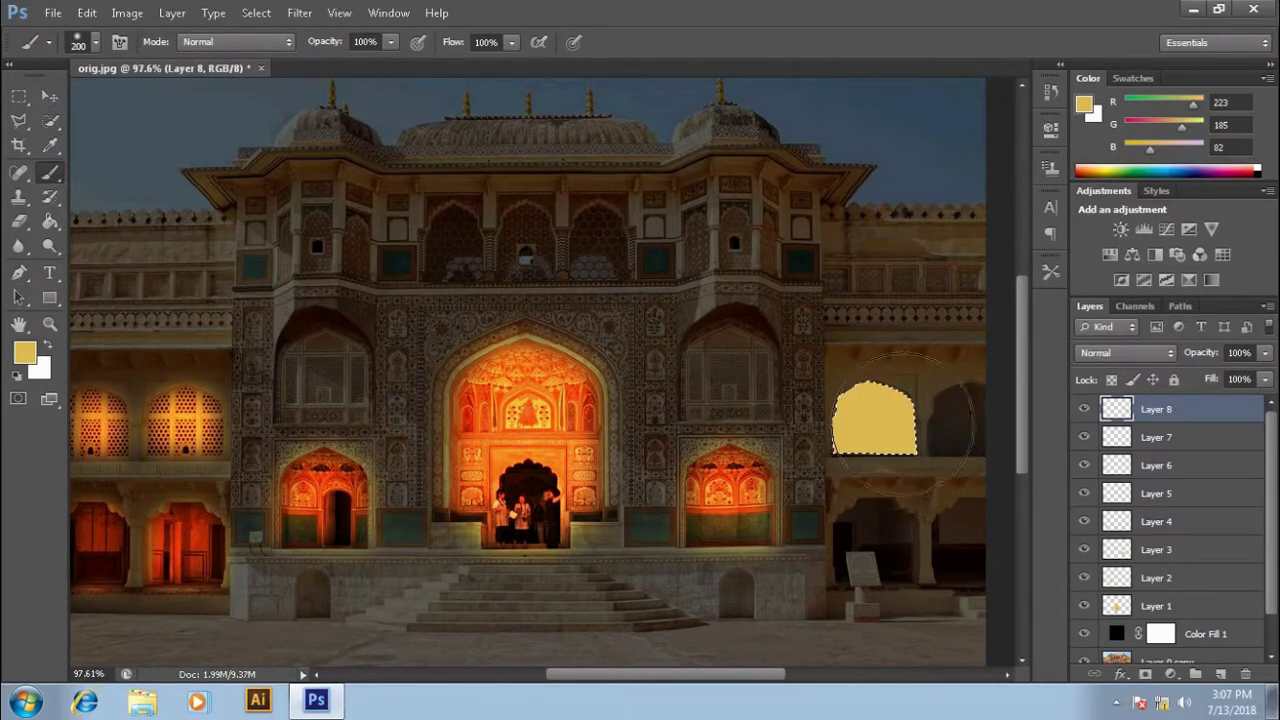
pyautogui.click(299, 12)
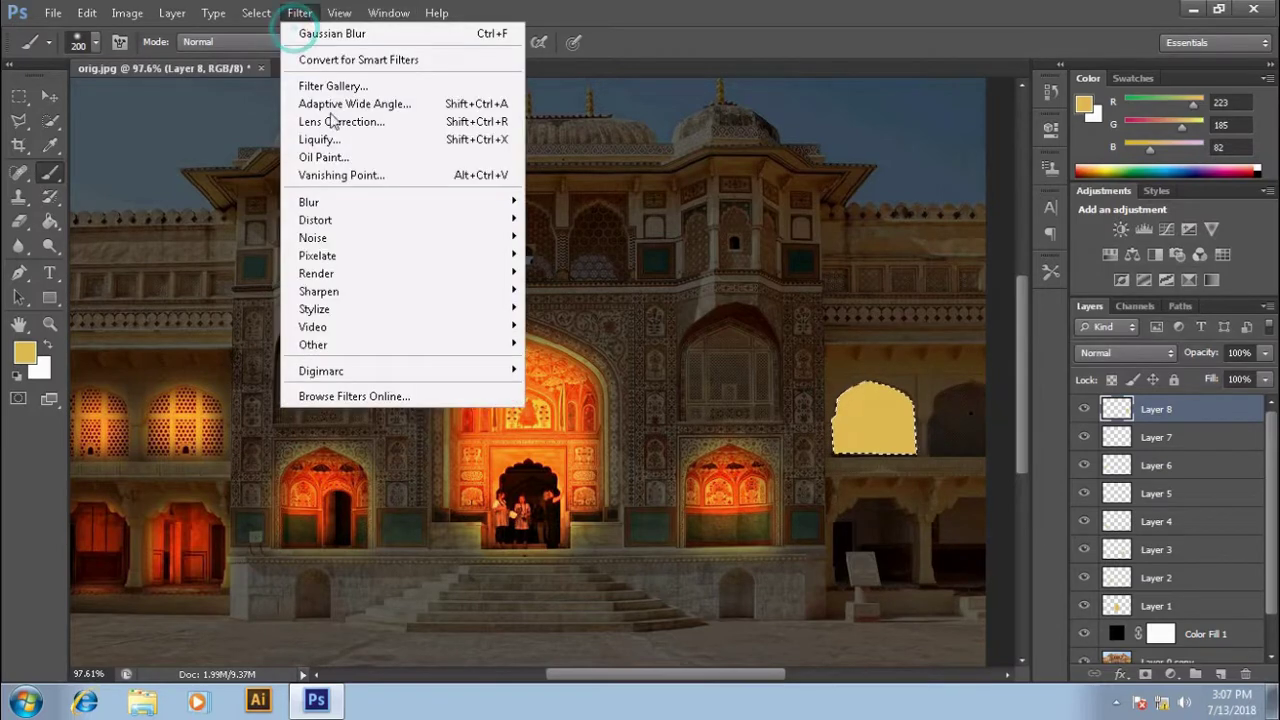
pyautogui.click(348, 201)
pyautogui.click(576, 334)
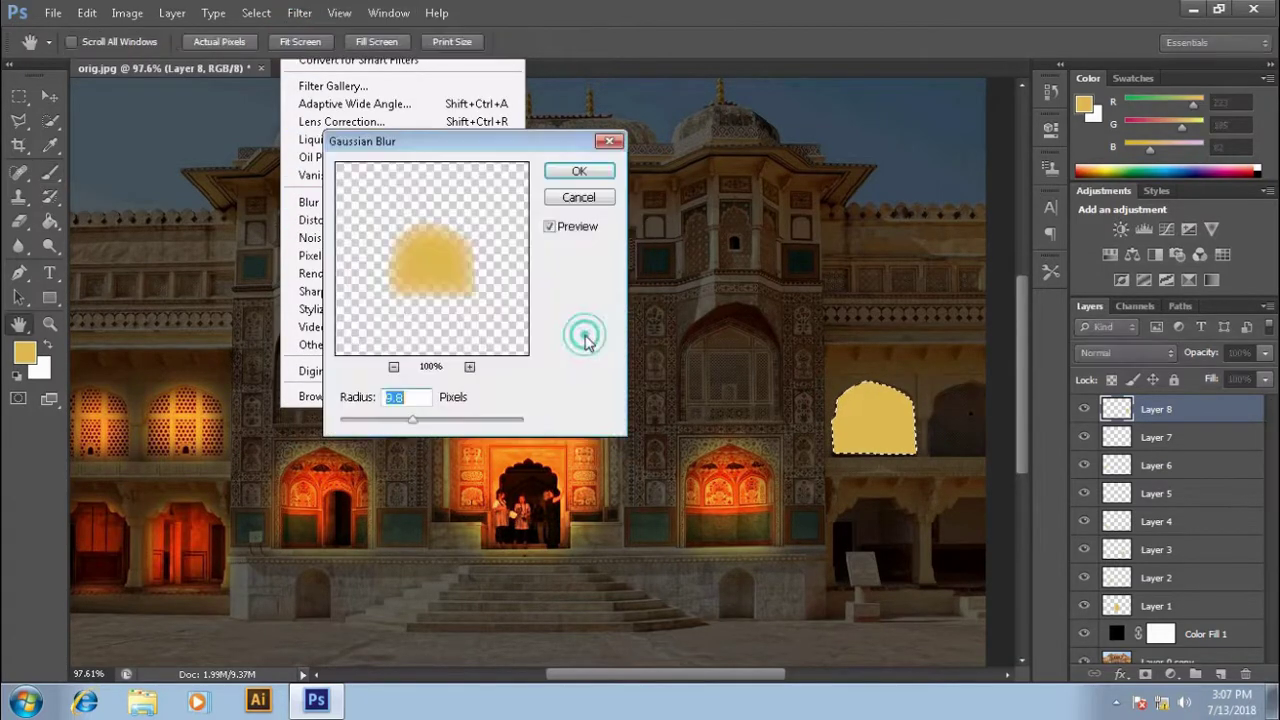
pyautogui.click(579, 171)
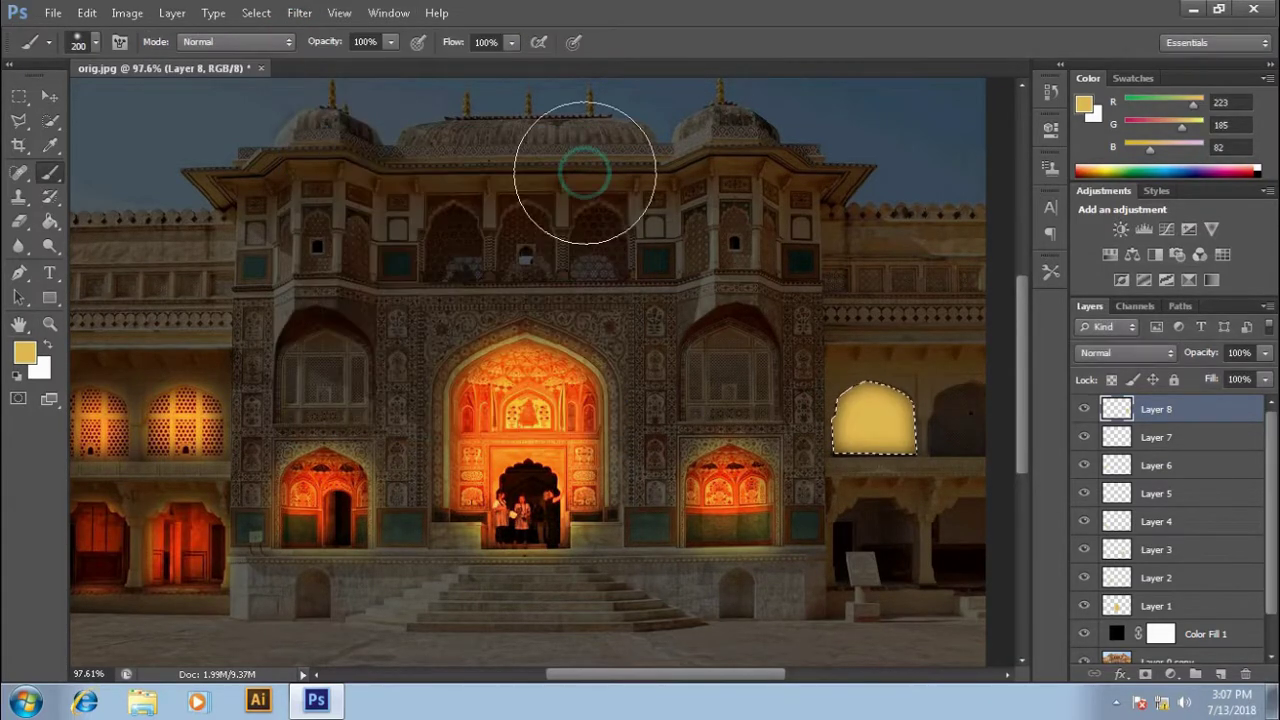
pyautogui.click(1168, 352)
pyautogui.click(1105, 173)
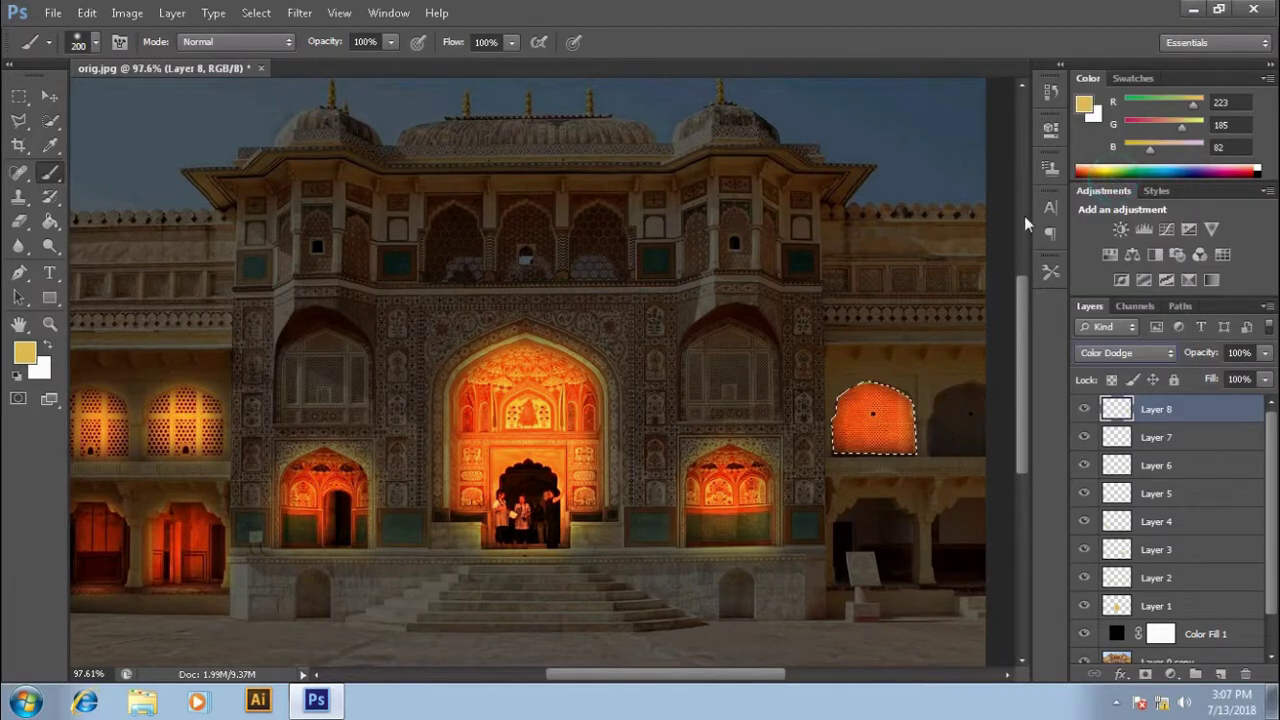
# - Deselect and soften the glow with a second Gaussian Blur at 7.8 pixels
pyautogui.click(49, 95)
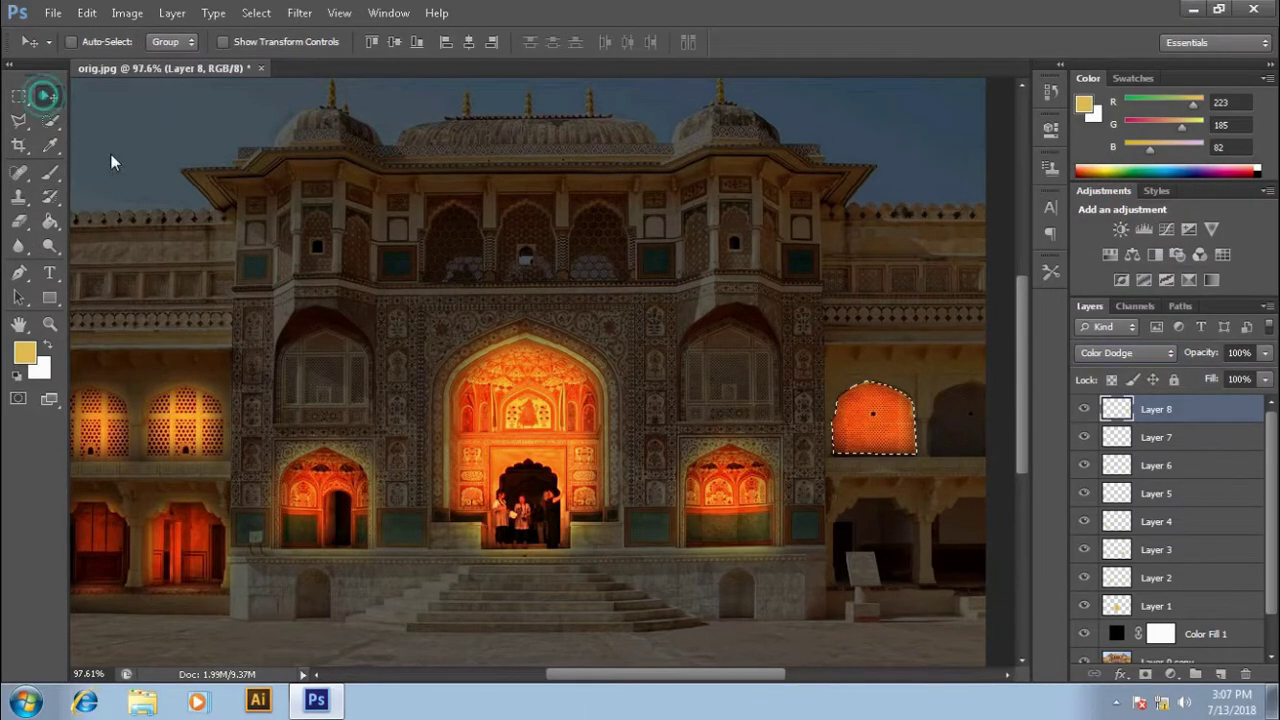
pyautogui.hotkey('ctrl', 'd')
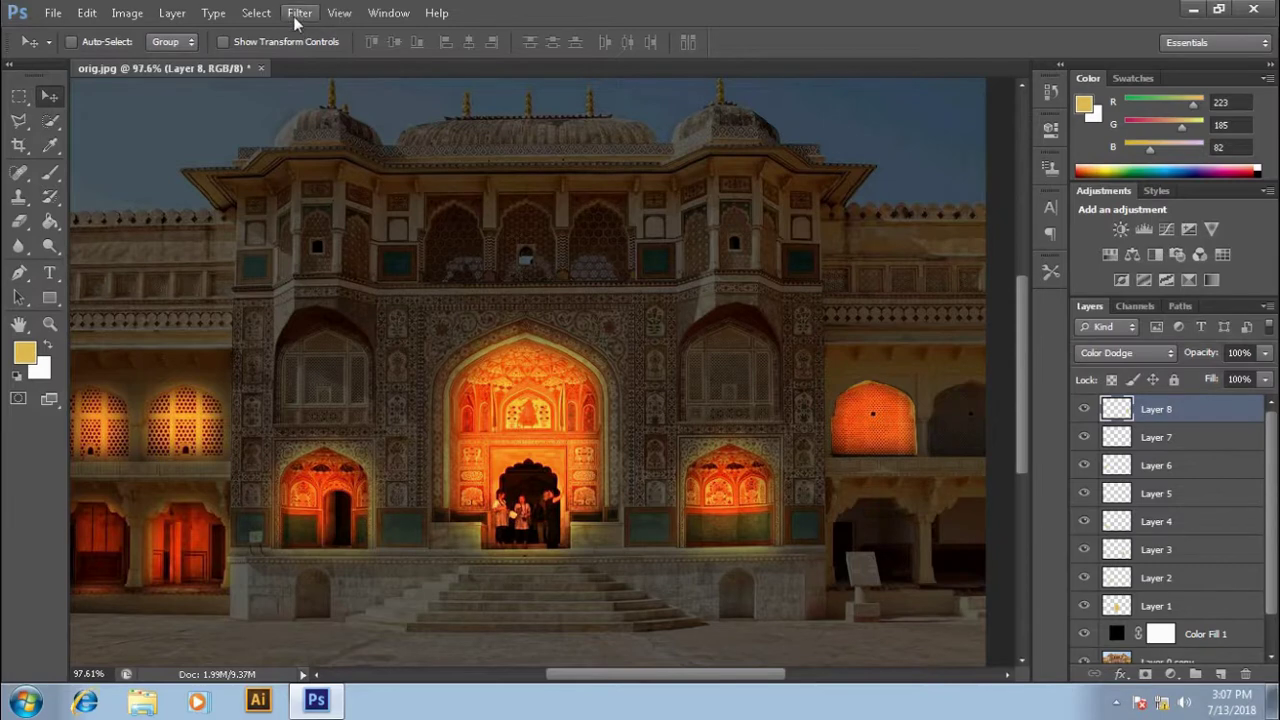
pyautogui.click(300, 13)
pyautogui.moveTo(400, 202)
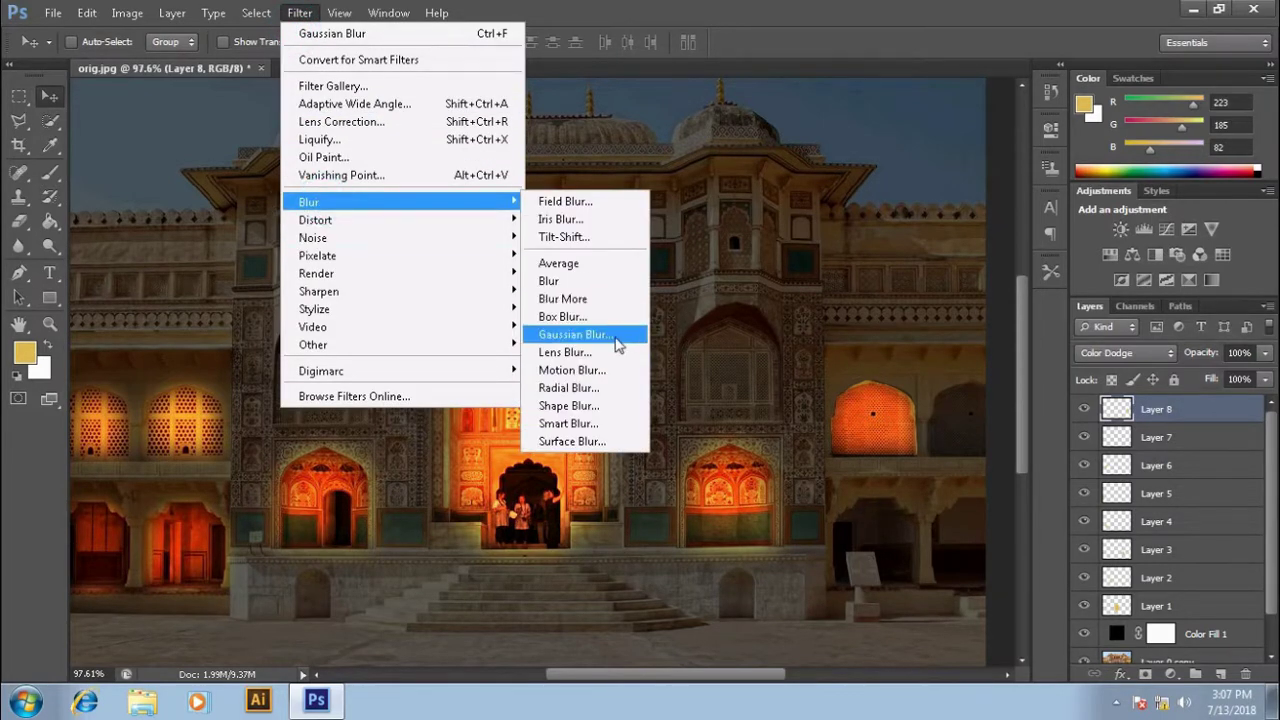
pyautogui.click(576, 334)
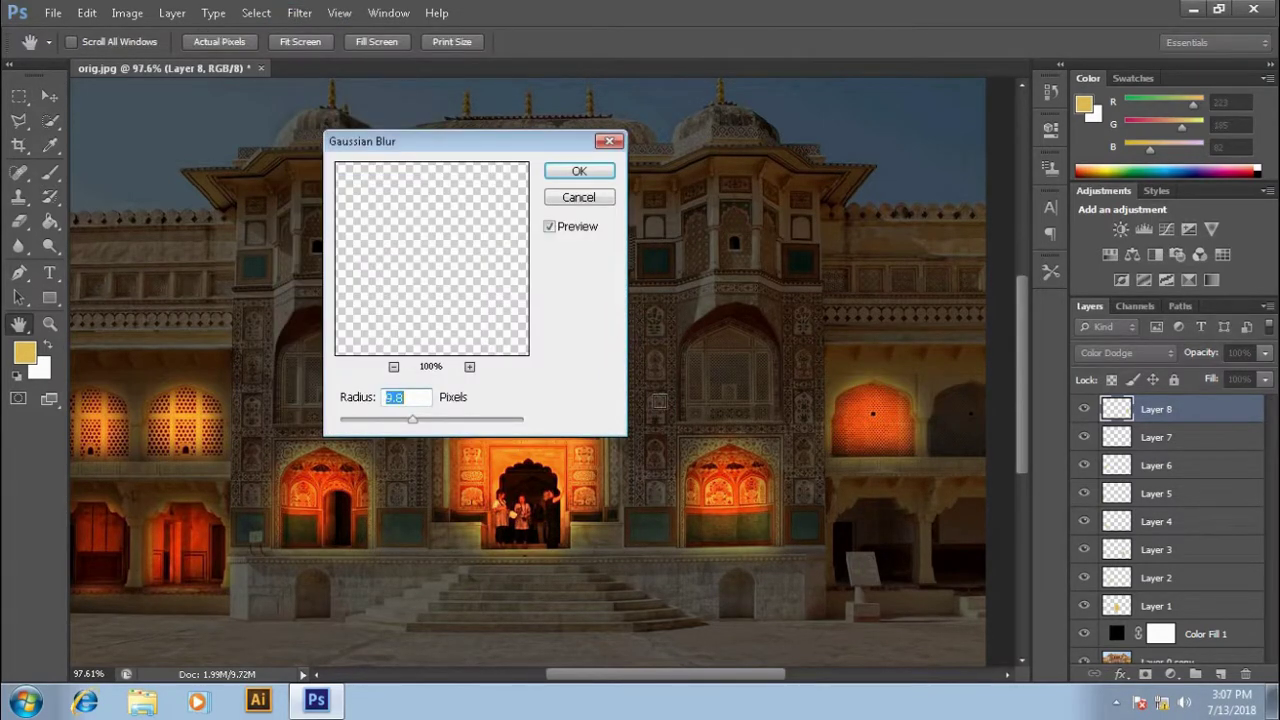
pyautogui.moveTo(420, 425)
pyautogui.mouseDown()
pyautogui.moveTo(404, 419)
pyautogui.moveTo(414, 427)
pyautogui.mouseUp()
pyautogui.click(579, 171)
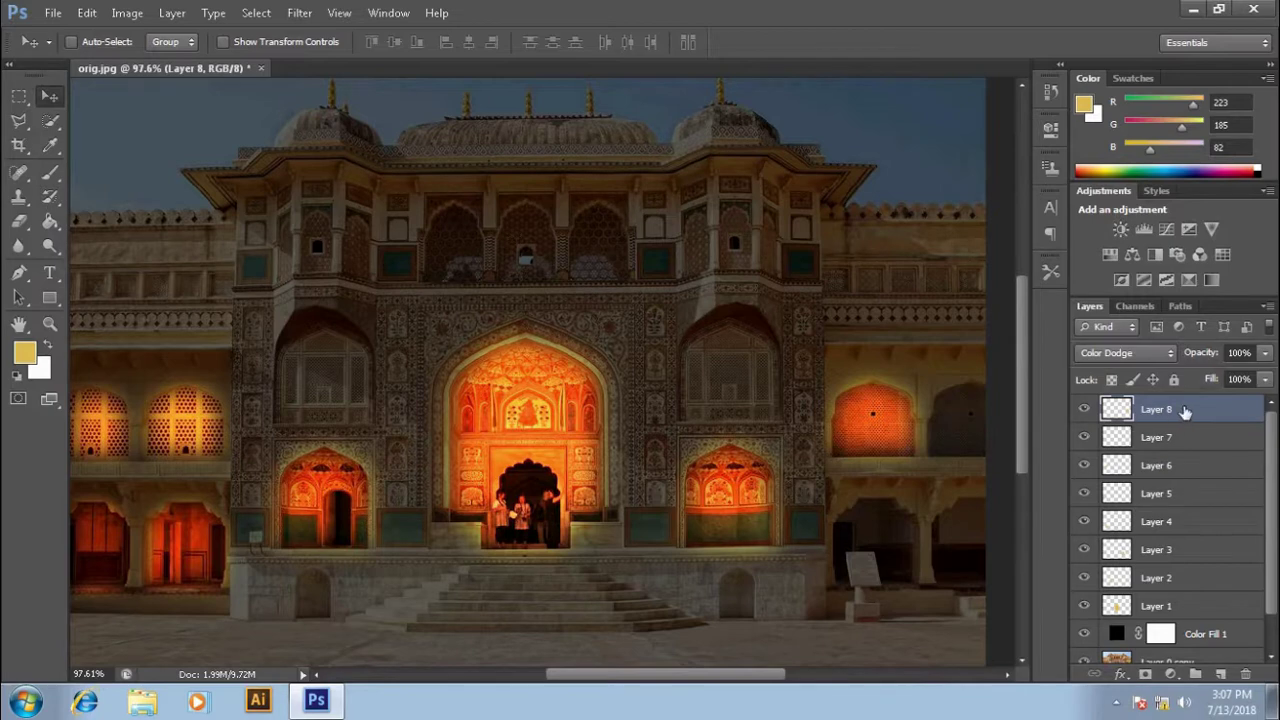
# - Add a new layer and pen-trace the far-right upper window's arched outline
pyautogui.click(1220, 673)
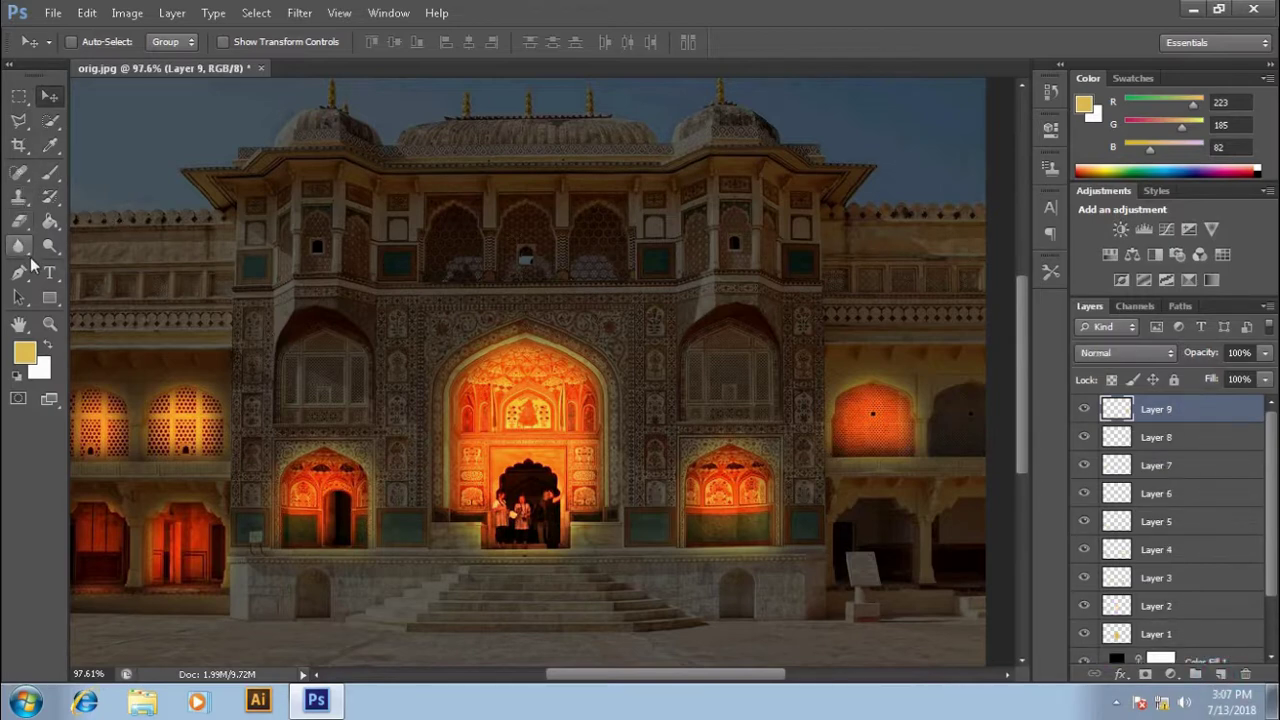
pyautogui.click(19, 272)
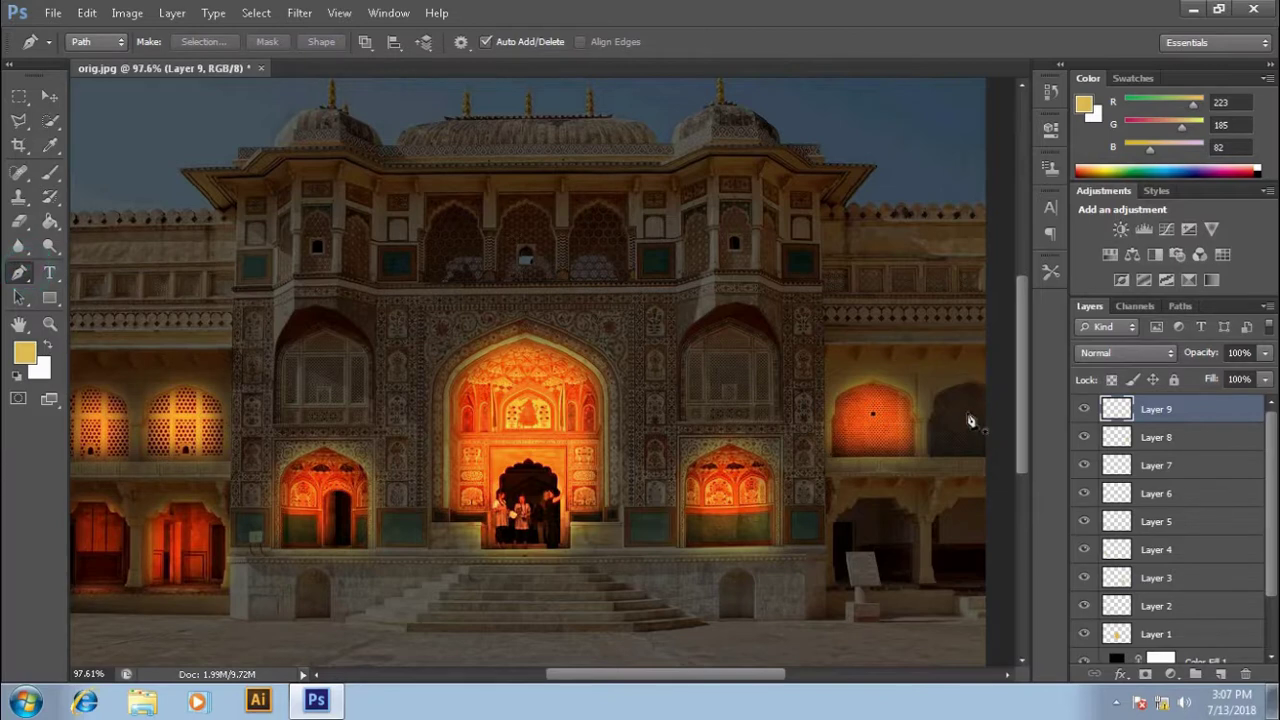
pyautogui.click(928, 452)
pyautogui.click(928, 423)
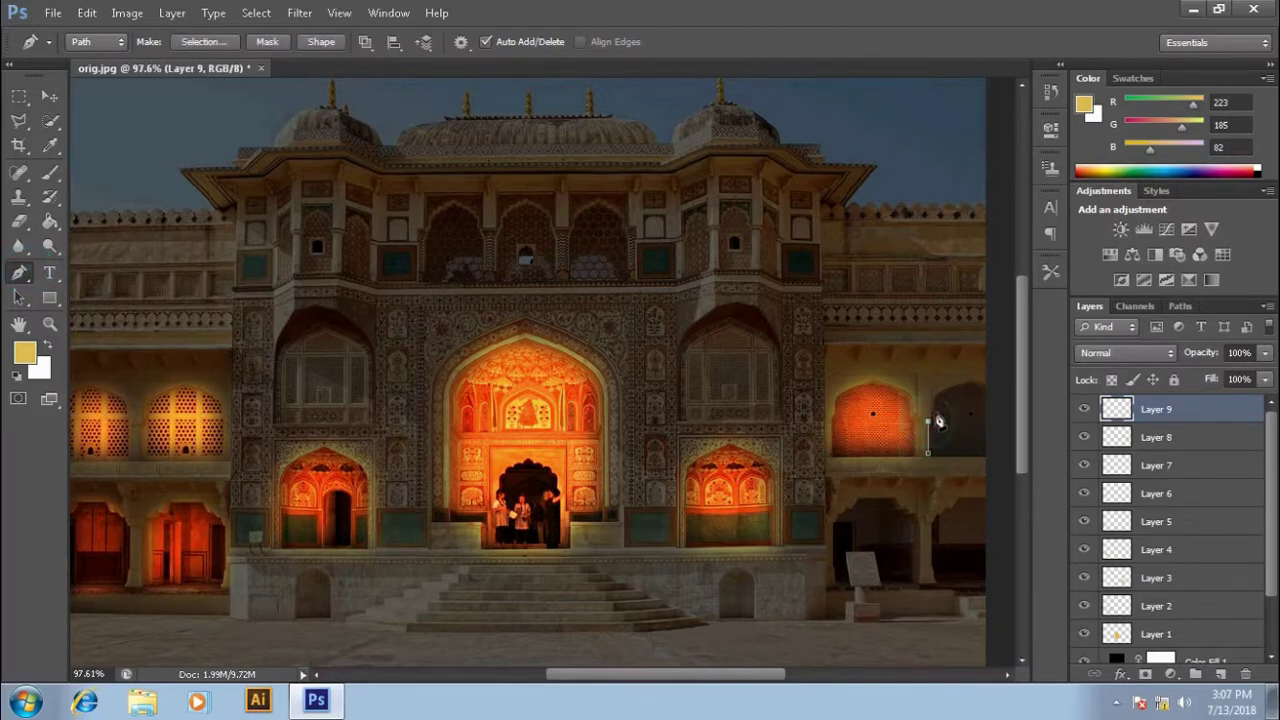
pyautogui.click(934, 397)
pyautogui.moveTo(972, 382); pyautogui.dragTo(985, 387)
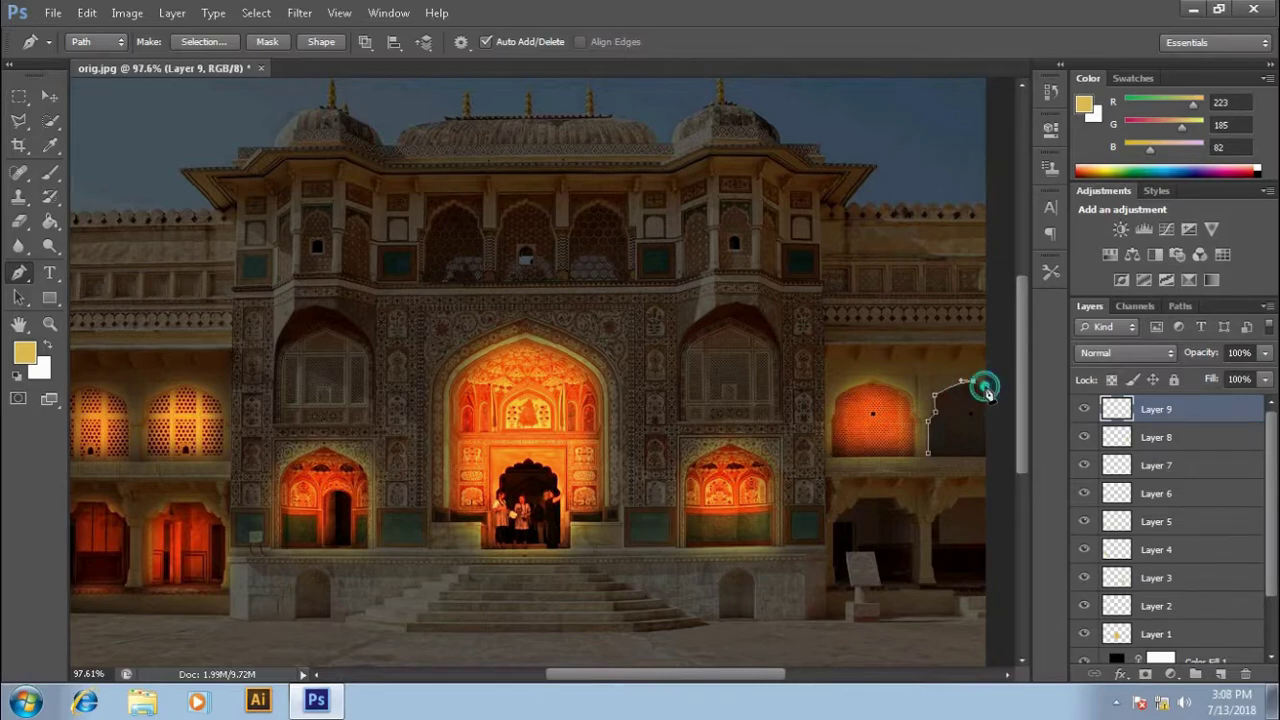
pyautogui.click(985, 457)
pyautogui.click(931, 460)
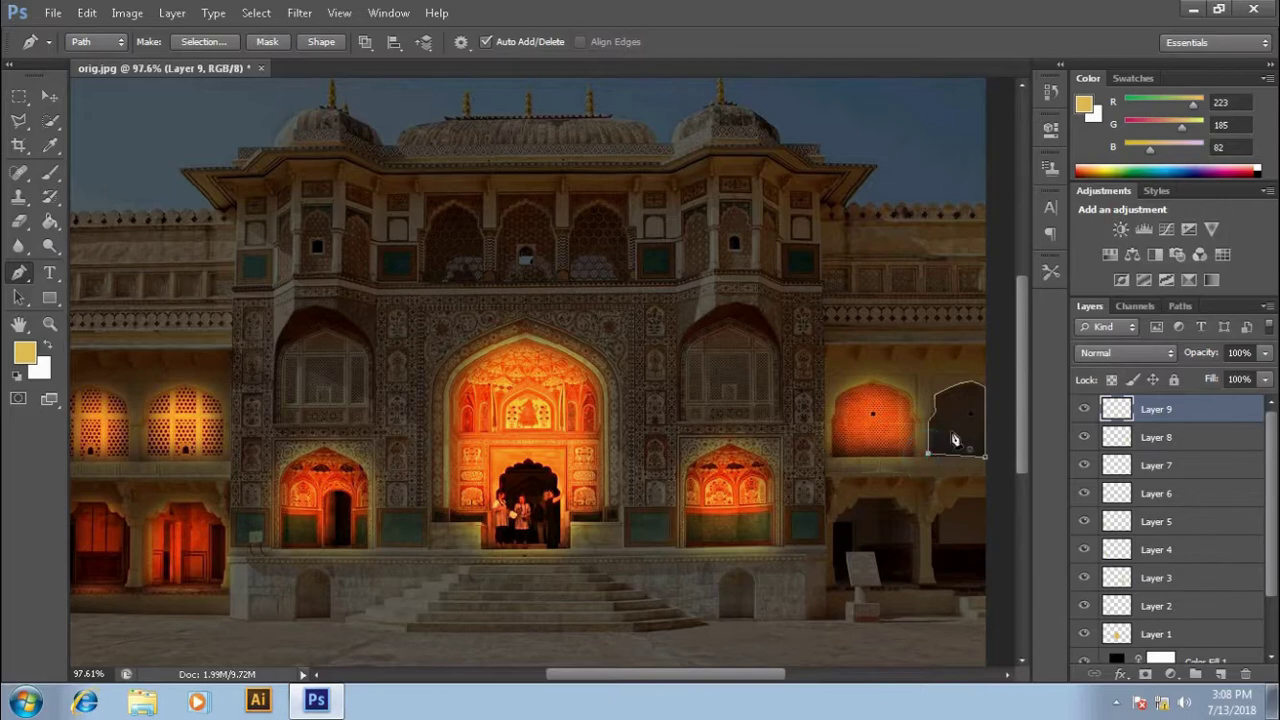
# - Turn the window path into a selection and paint it yellow
pyautogui.rightClick(952, 435)
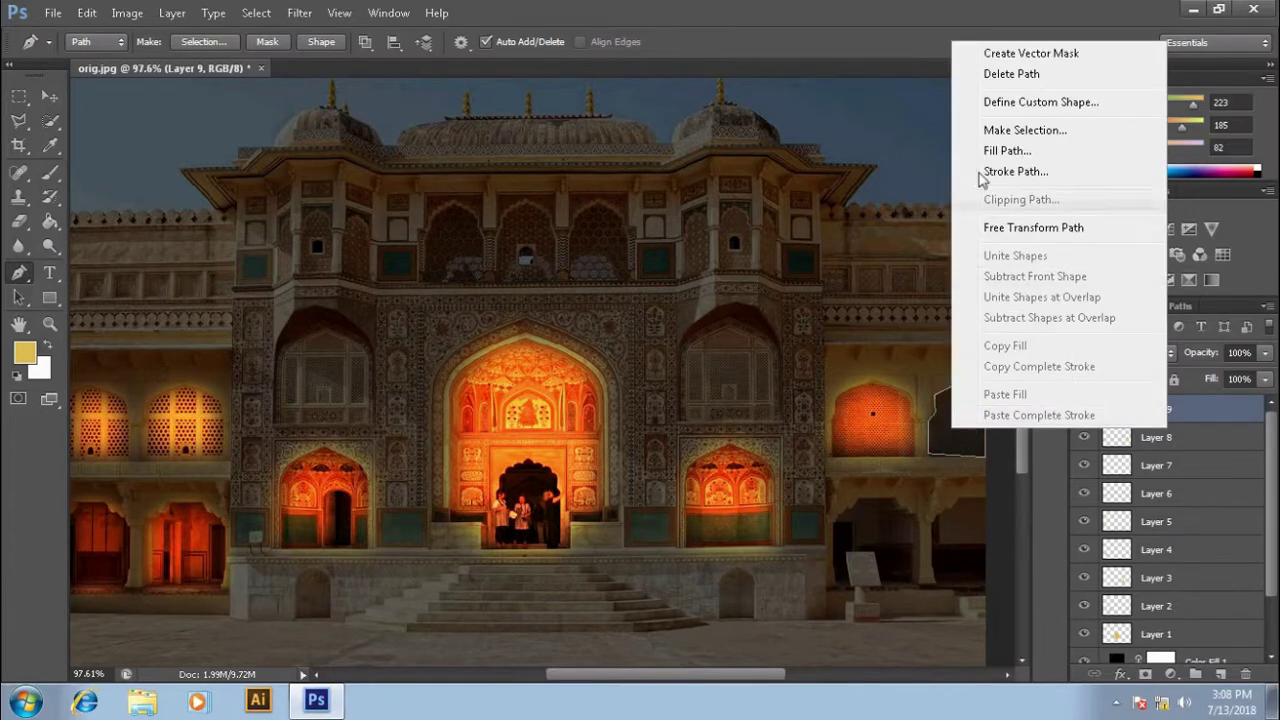
pyautogui.click(990, 131)
pyautogui.click(753, 200)
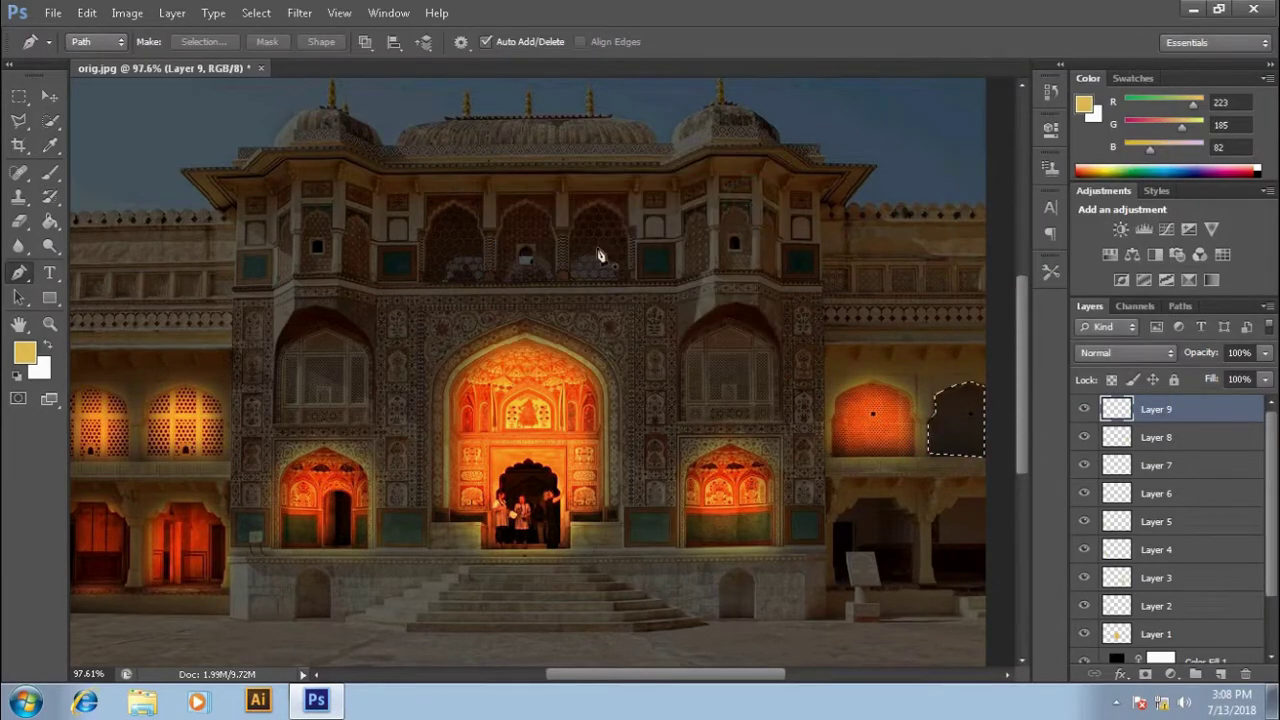
pyautogui.click(50, 173)
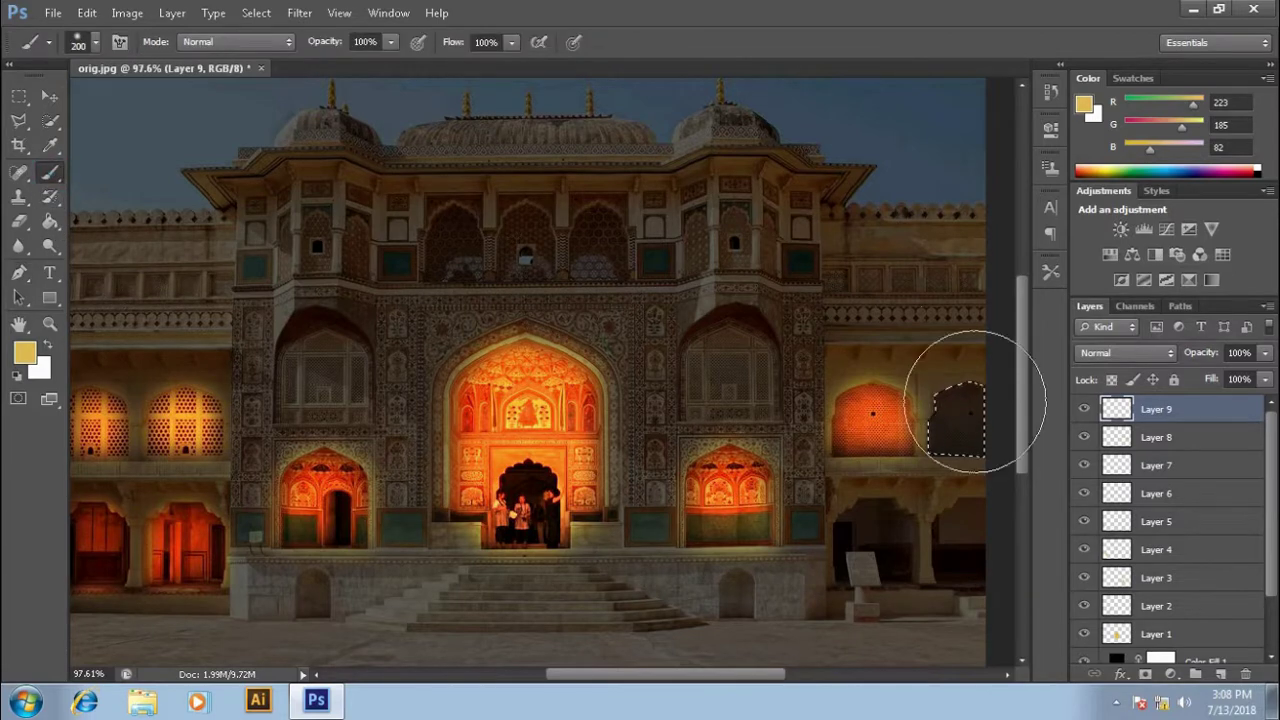
pyautogui.moveTo(957, 400); pyautogui.dragTo(955, 383)
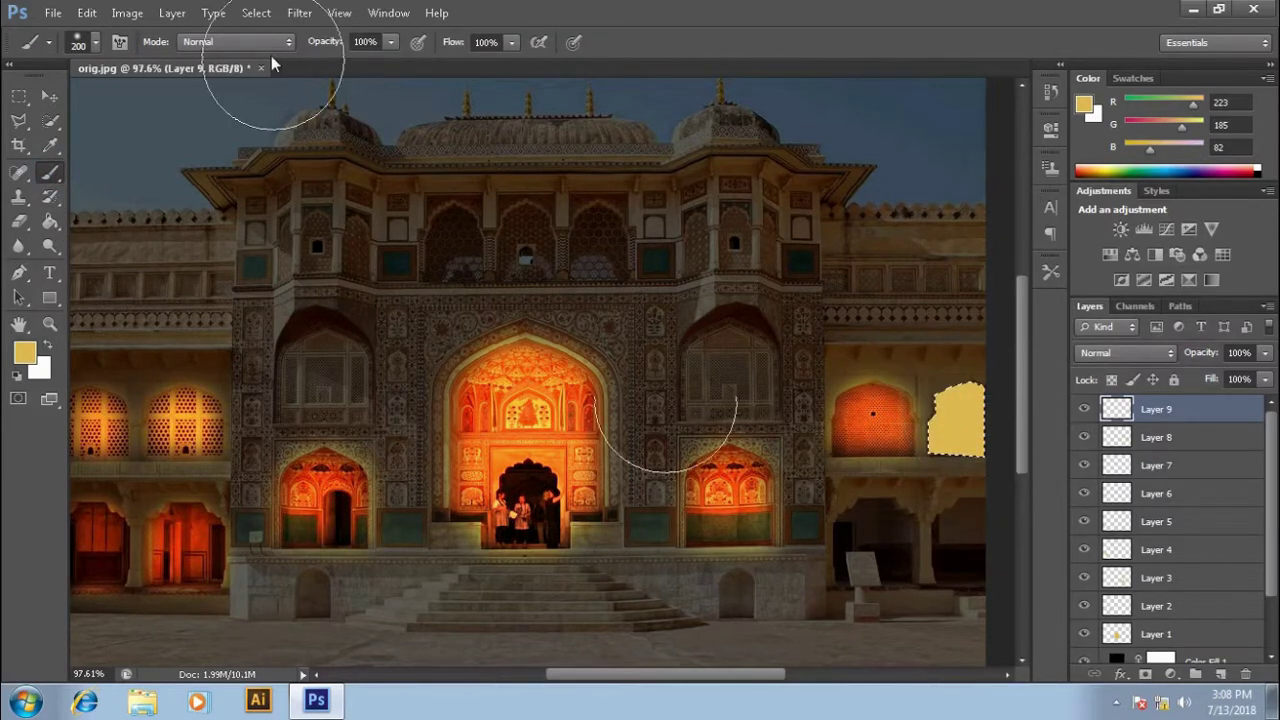
# - Gaussian-blur the yellow patch 10 pixels, set it to Color Dodge, and deselect
pyautogui.click(299, 12)
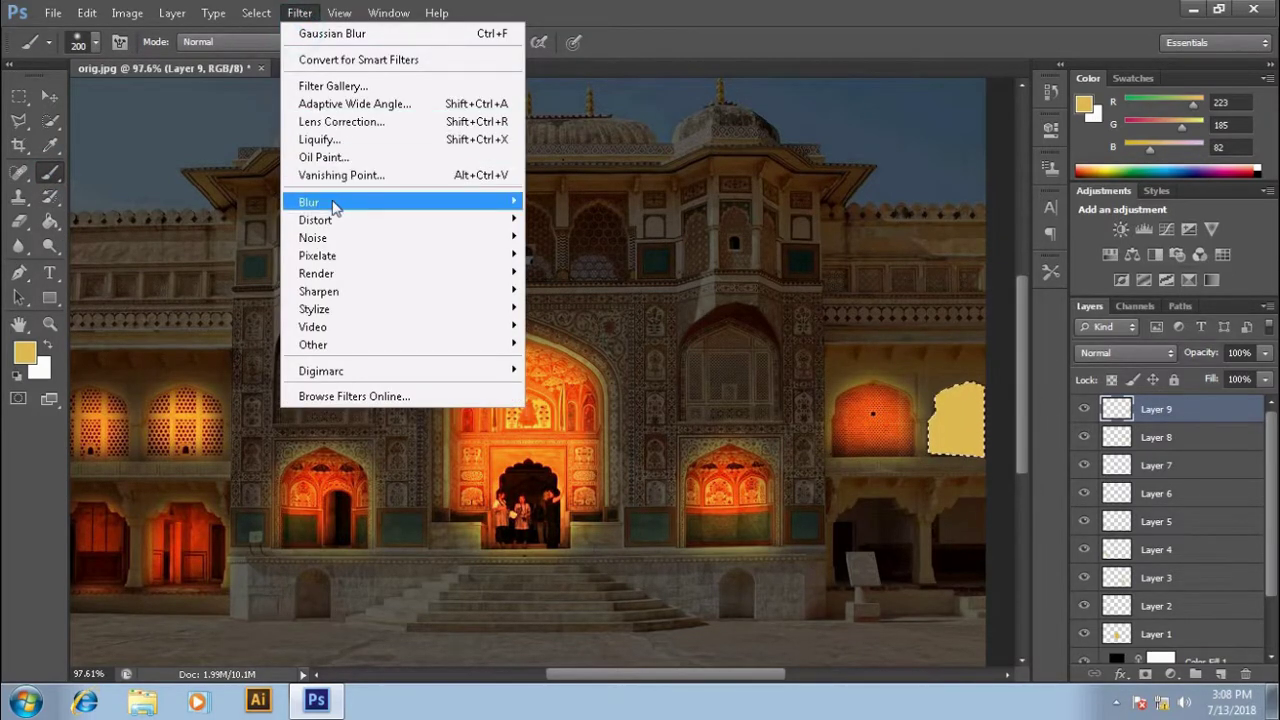
pyautogui.moveTo(310, 202)
pyautogui.click(600, 332)
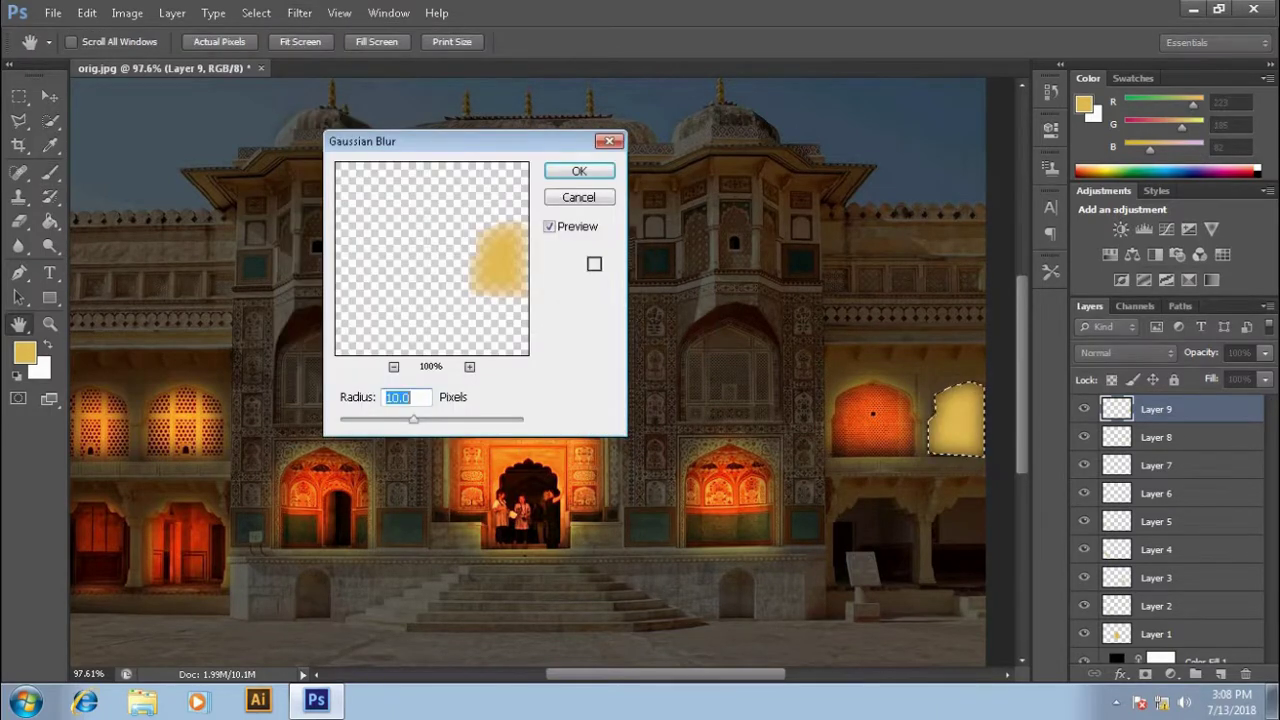
pyautogui.click(579, 171)
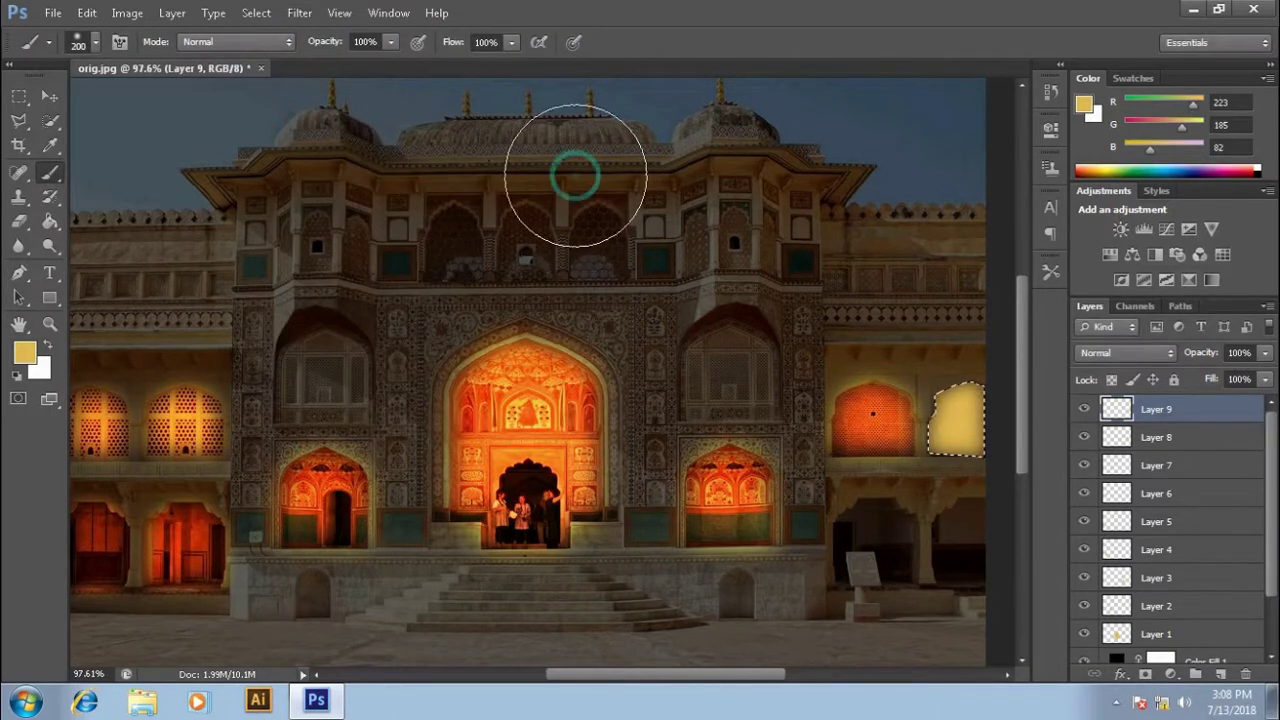
pyautogui.click(1165, 355)
pyautogui.click(1120, 168)
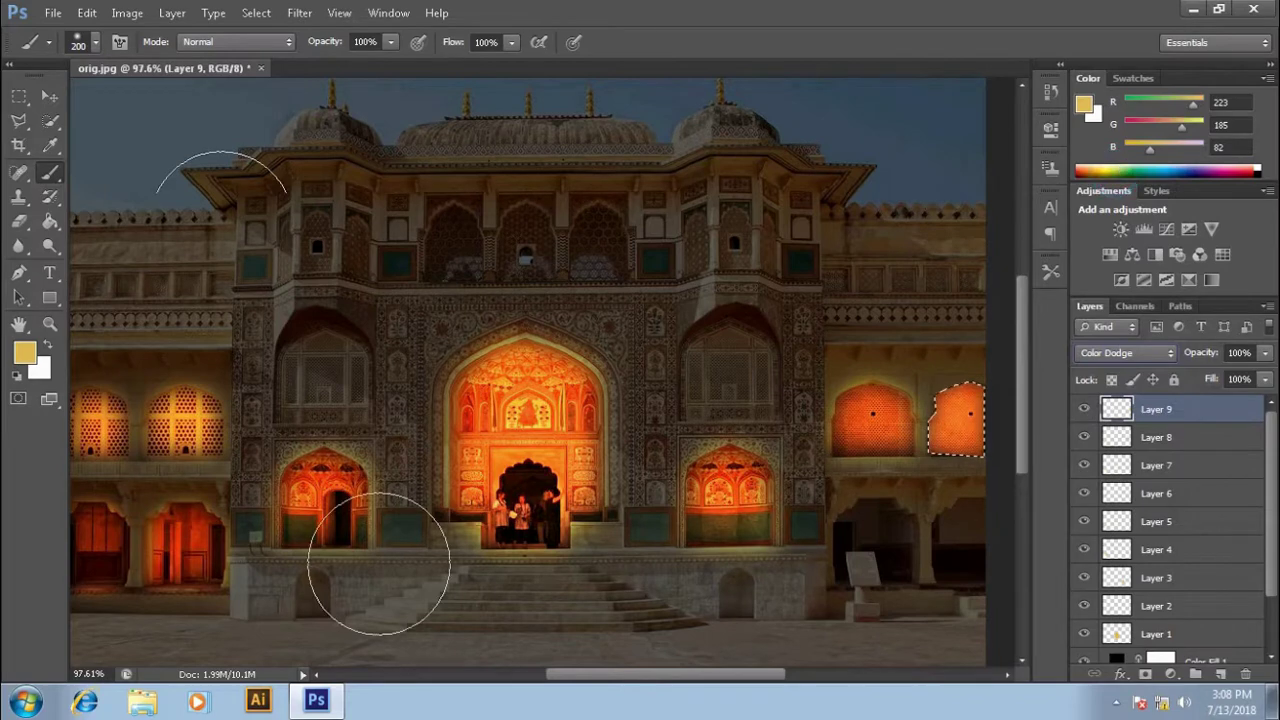
pyautogui.click(55, 95)
pyautogui.hotkey('ctrl', 'd')
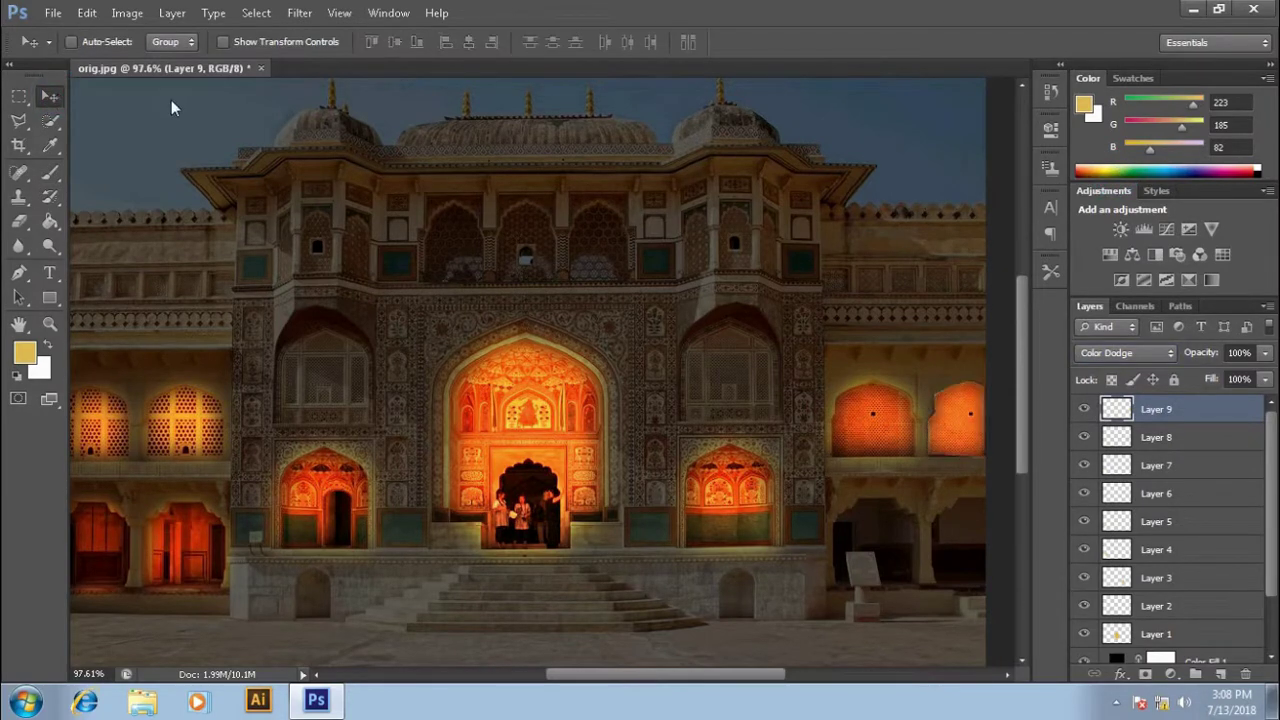
# - Blur the glow again, shrink it to about 94%, and add a new empty layer
pyautogui.click(299, 13)
pyautogui.moveTo(308, 202)
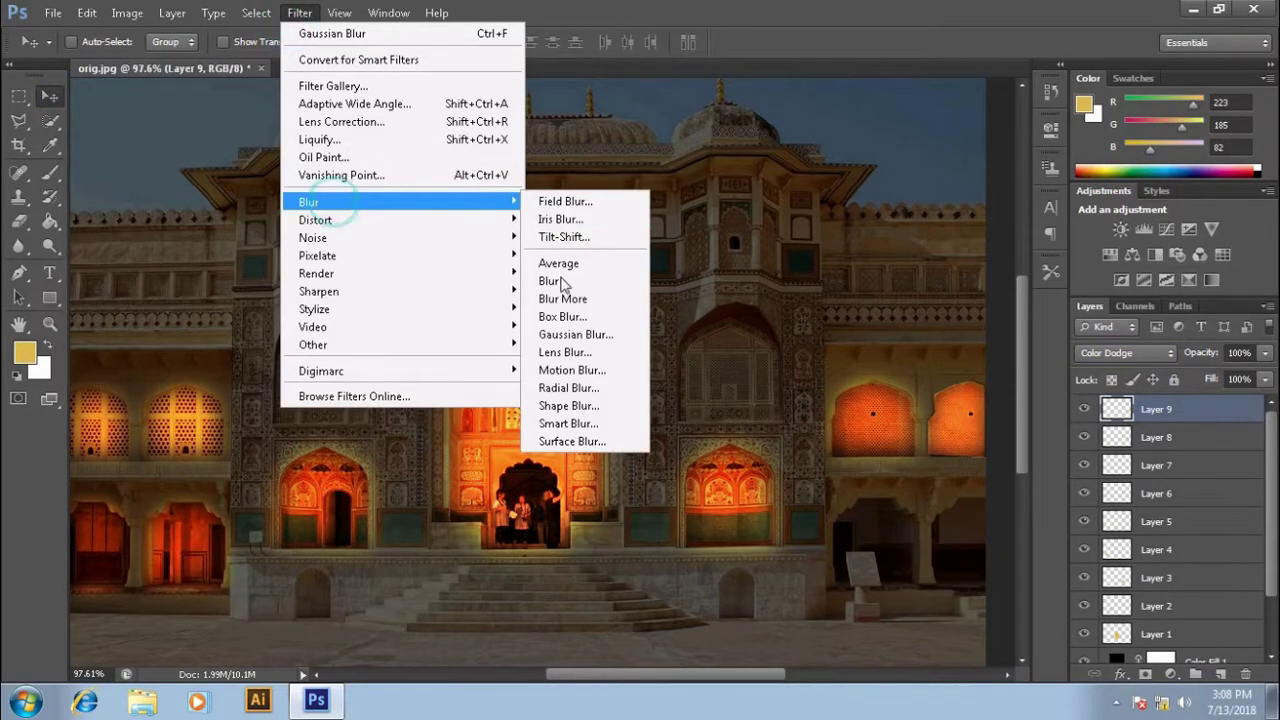
pyautogui.click(578, 331)
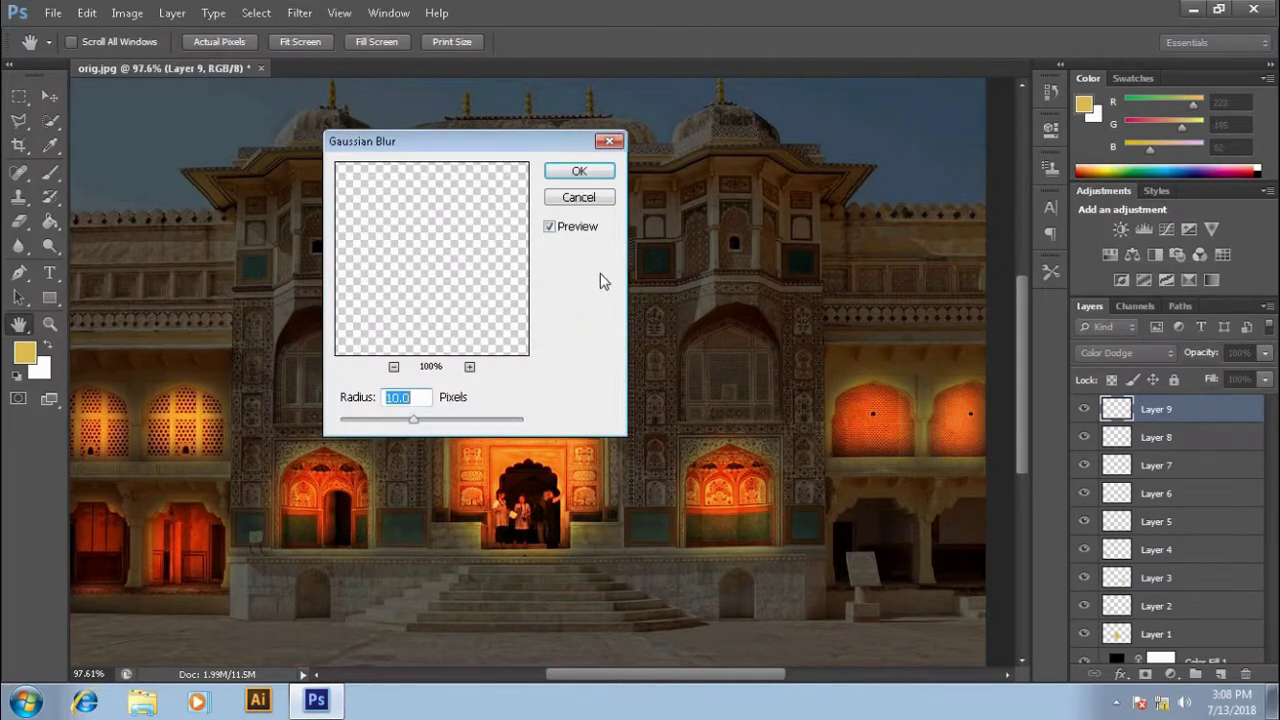
pyautogui.click(579, 171)
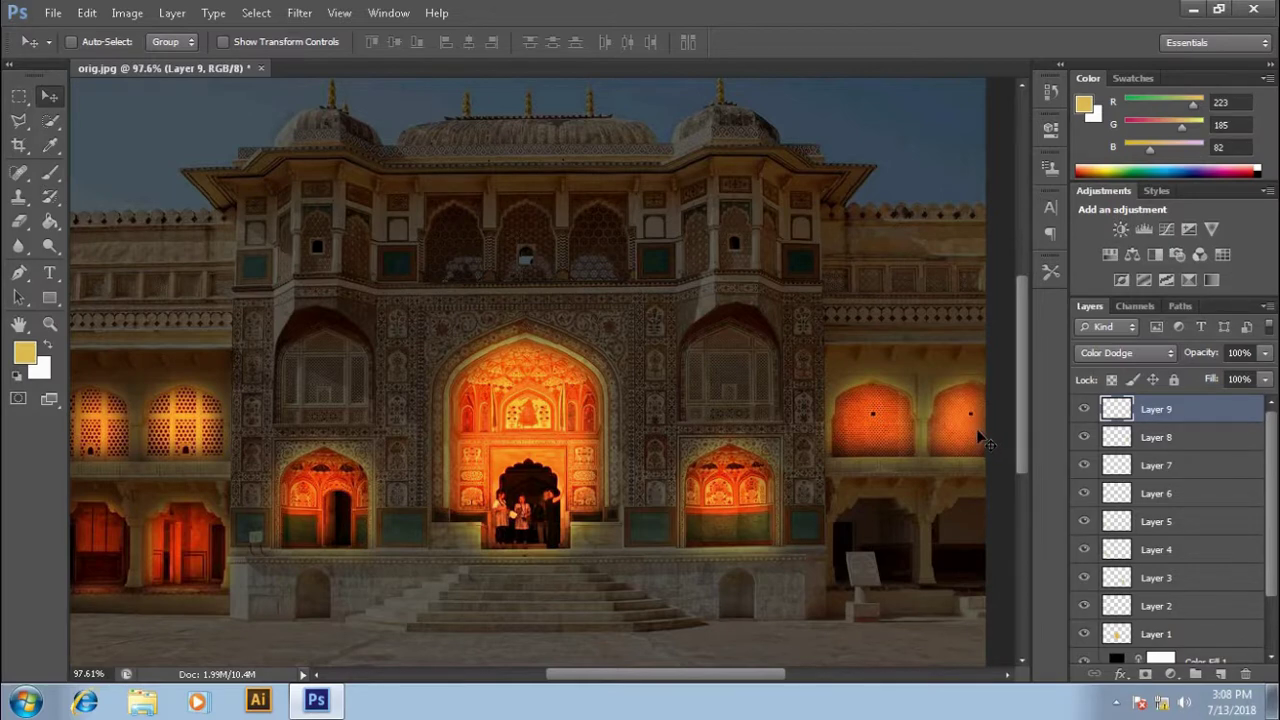
pyautogui.hotkey('ctrl', 't')
pyautogui.moveTo(903, 356); pyautogui.dragTo(908, 364)
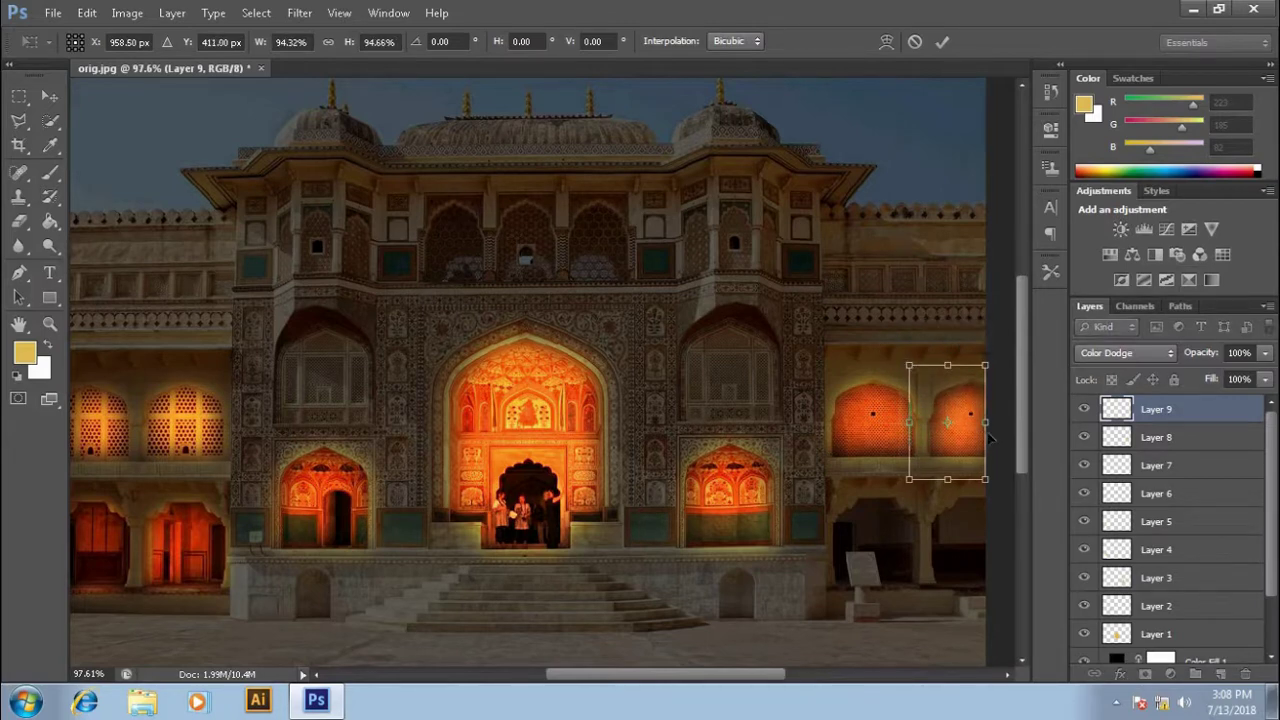
pyautogui.press('Return')
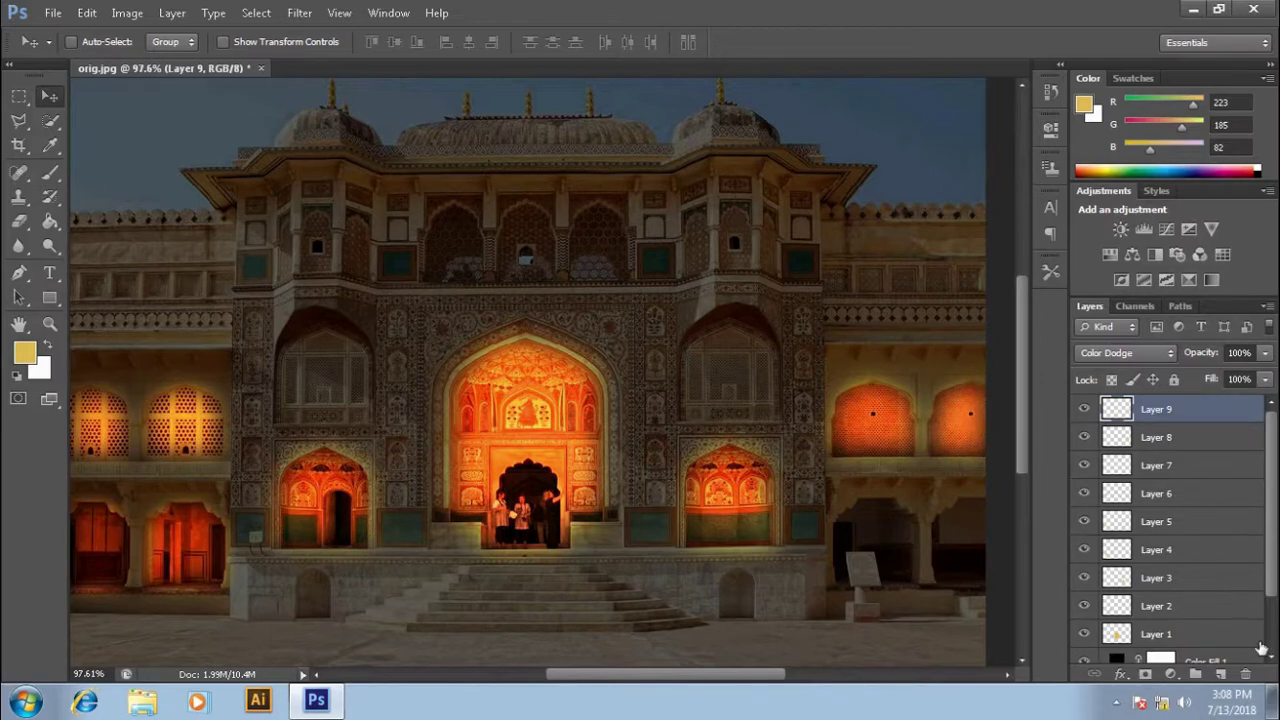
pyautogui.click(1226, 674)
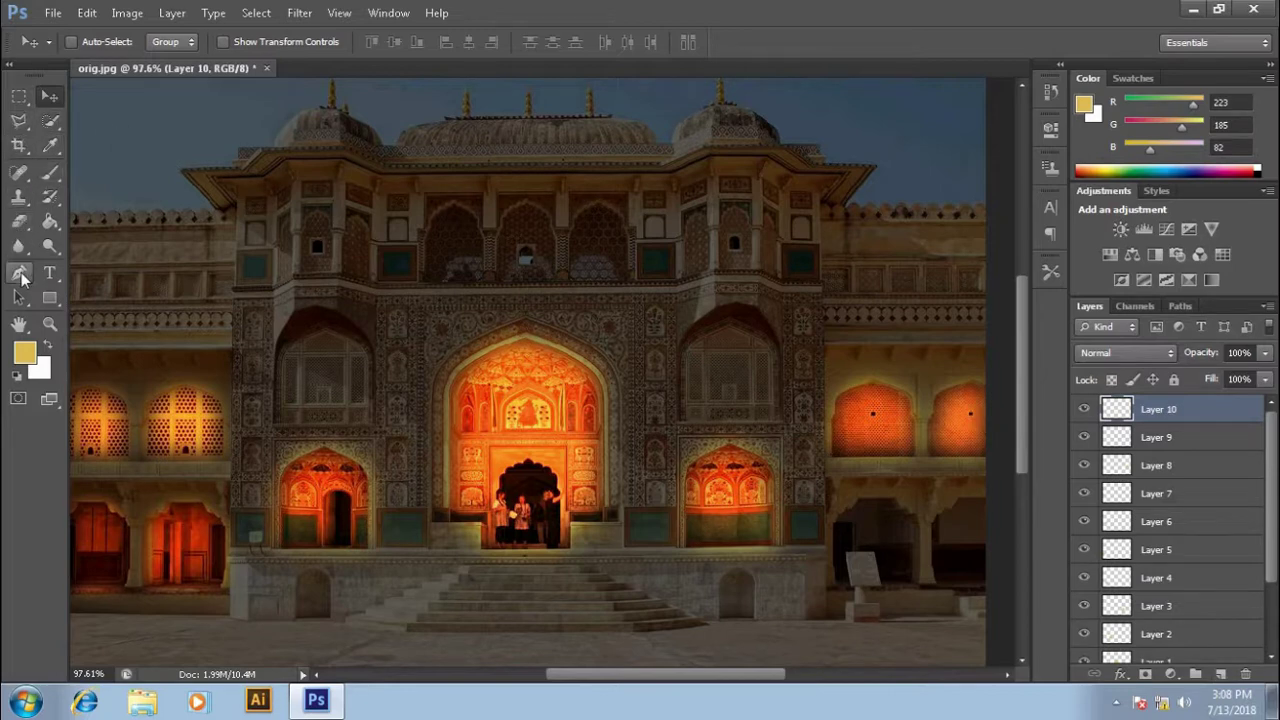
# - Pen-trace the lower-right arch, going around the small sign at its base
pyautogui.click(19, 272)
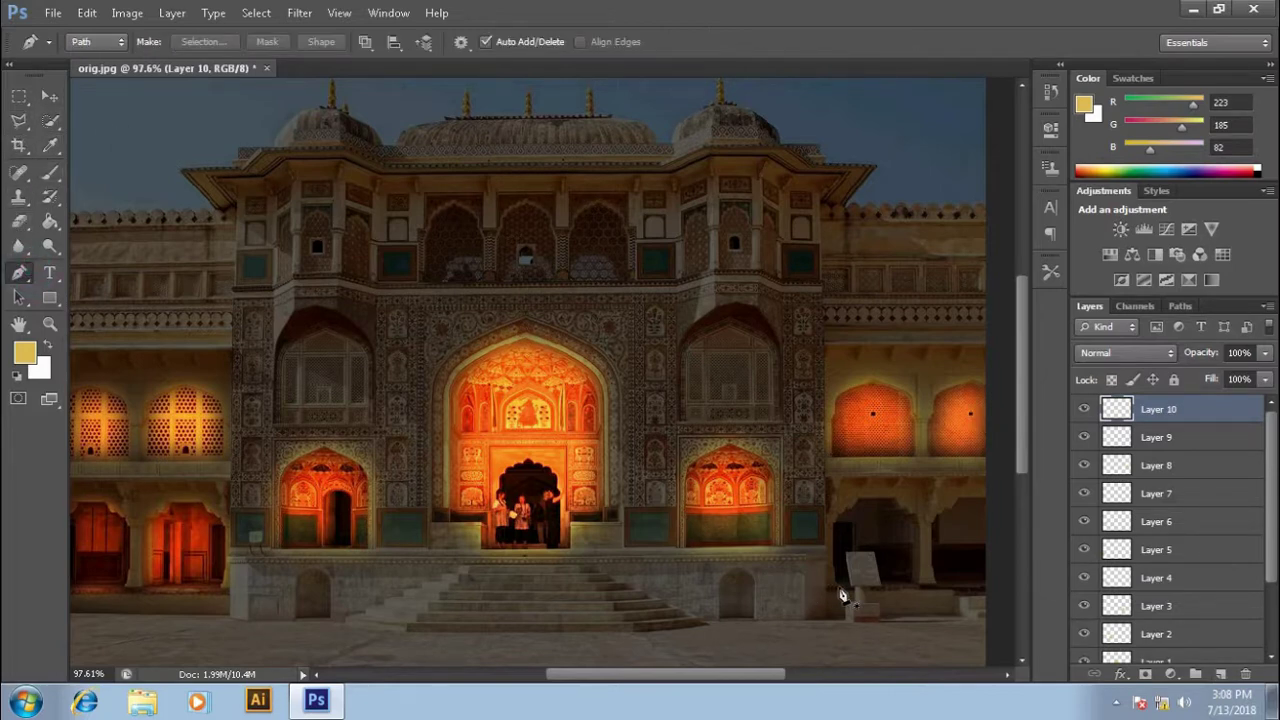
pyautogui.click(839, 588)
pyautogui.click(834, 522)
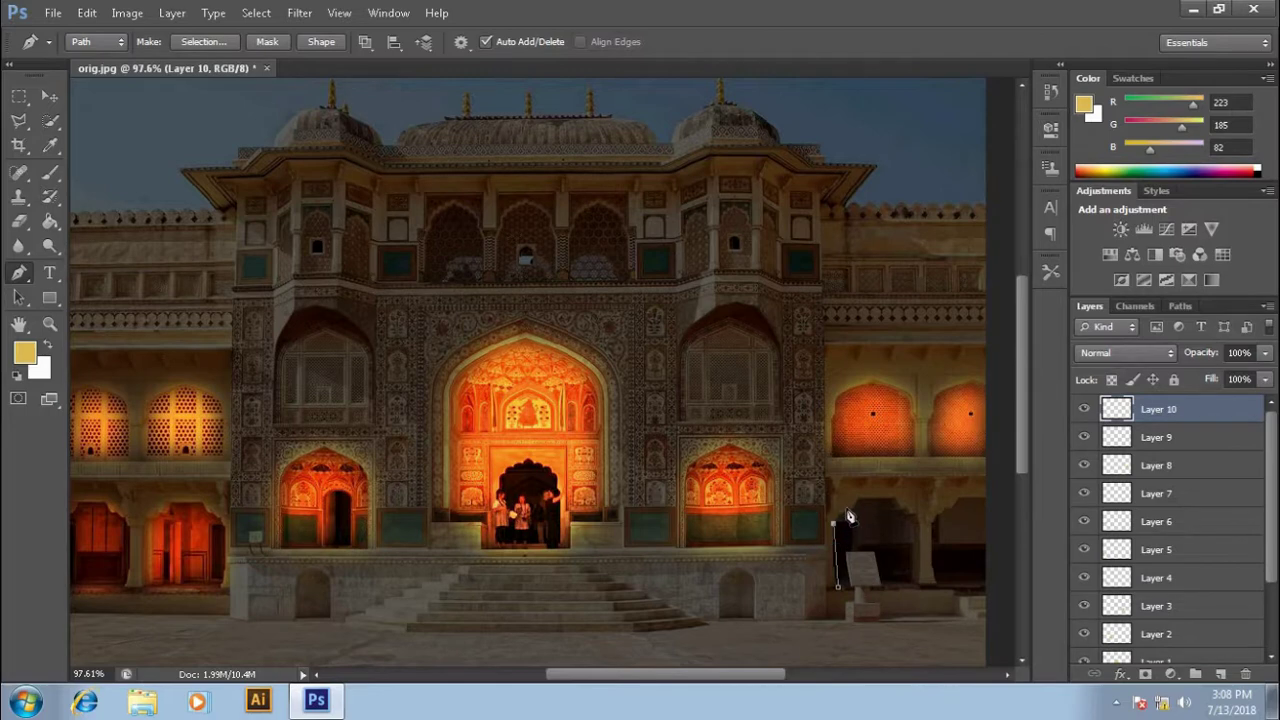
pyautogui.click(847, 509)
pyautogui.click(857, 498)
pyautogui.click(893, 498)
pyautogui.click(916, 519)
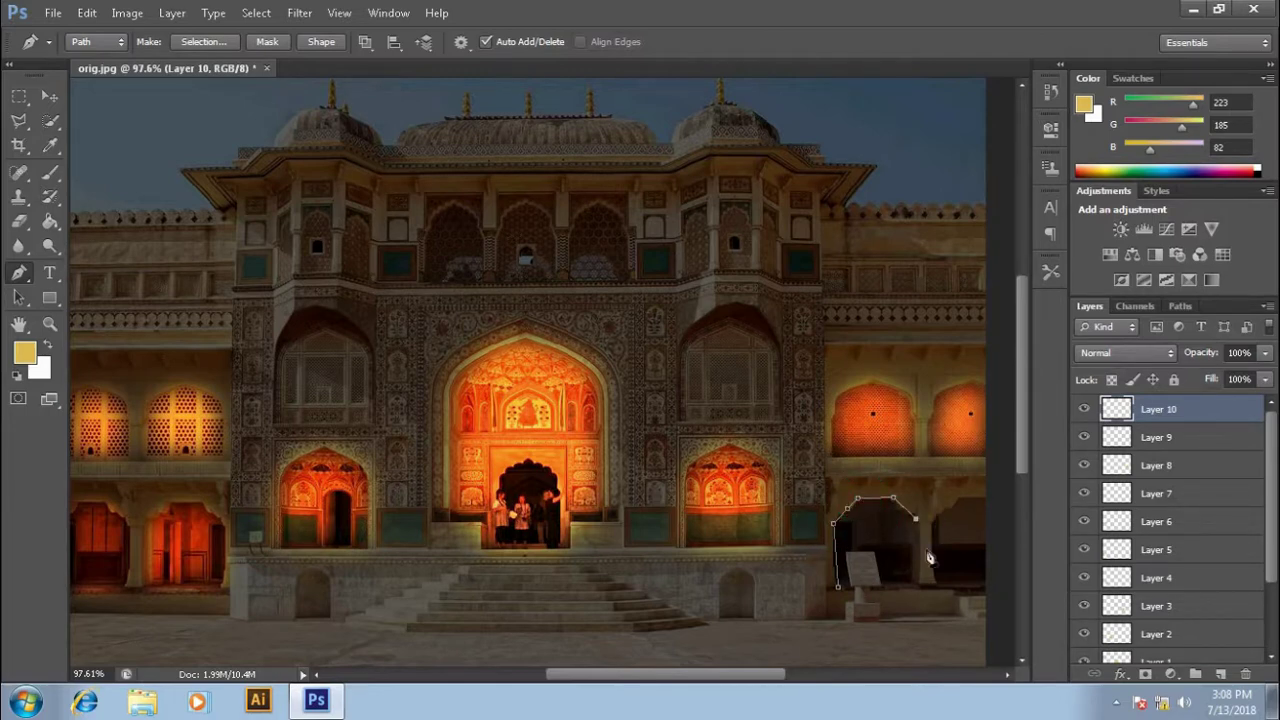
pyautogui.click(880, 586)
pyautogui.click(873, 553)
pyautogui.click(844, 553)
# - Turn the arch path into a selection and paint it yellow
pyautogui.rightClick(865, 535)
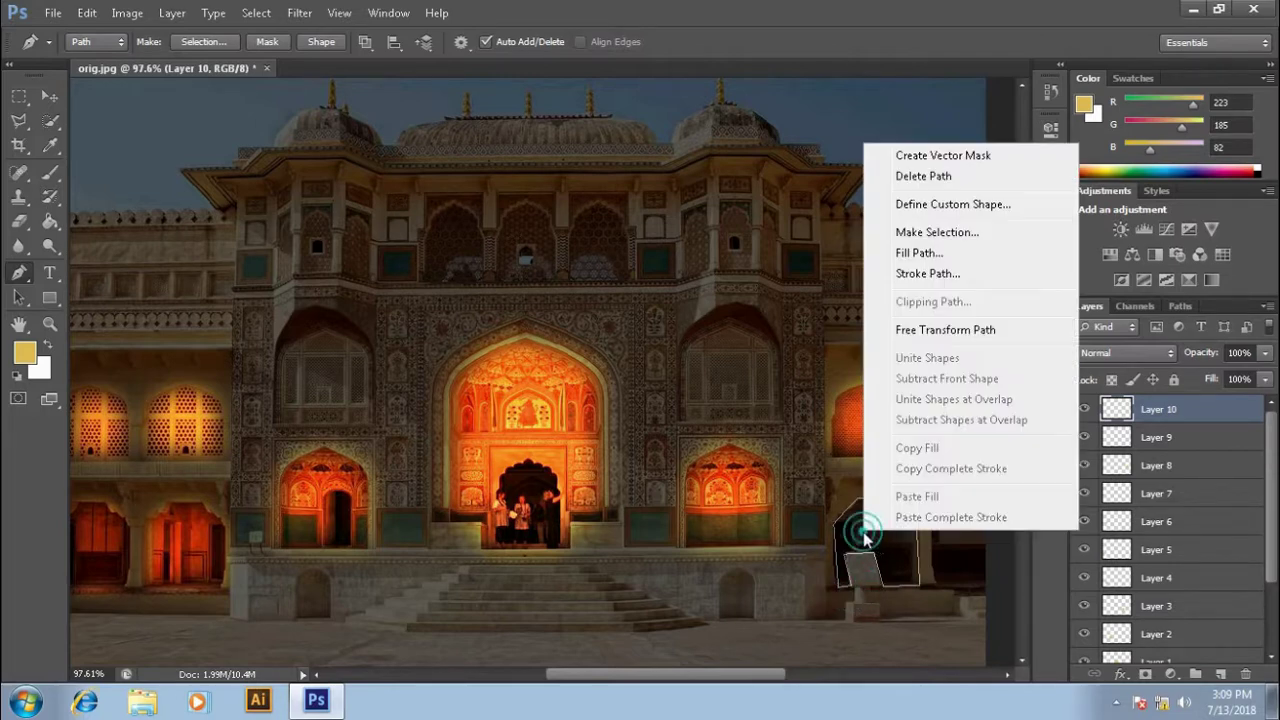
pyautogui.click(925, 232)
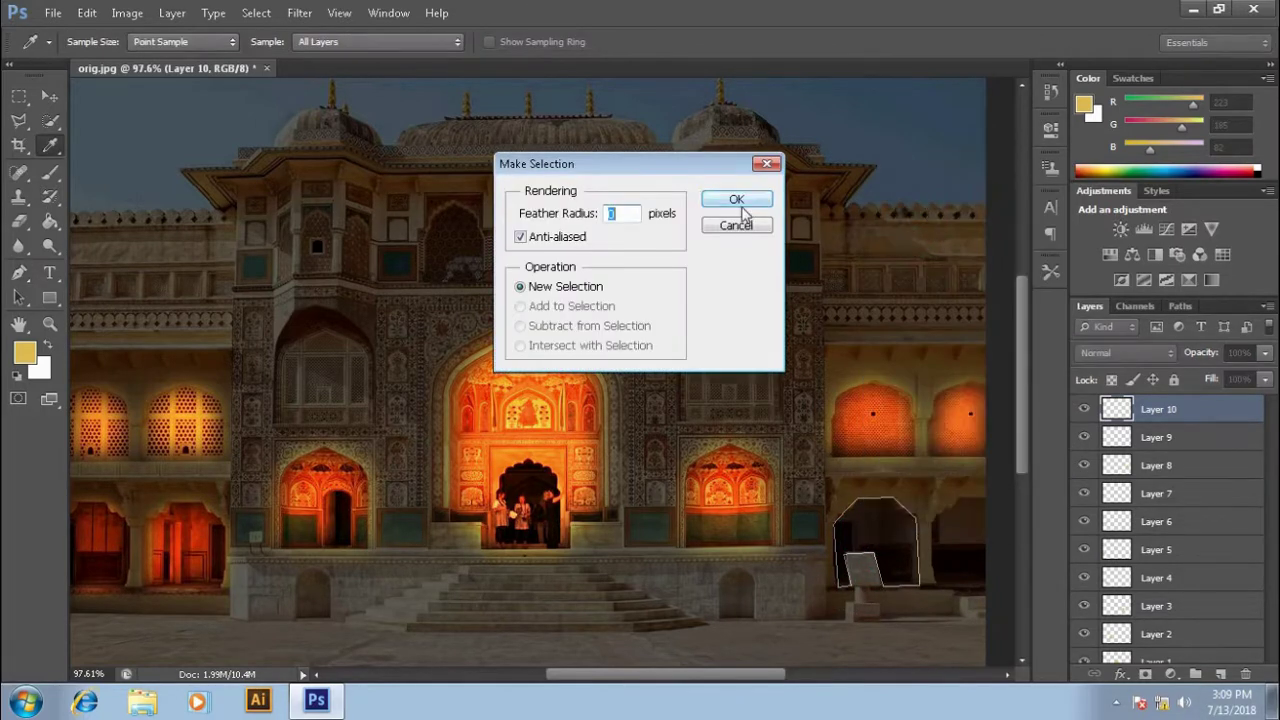
pyautogui.click(738, 203)
pyautogui.click(50, 172)
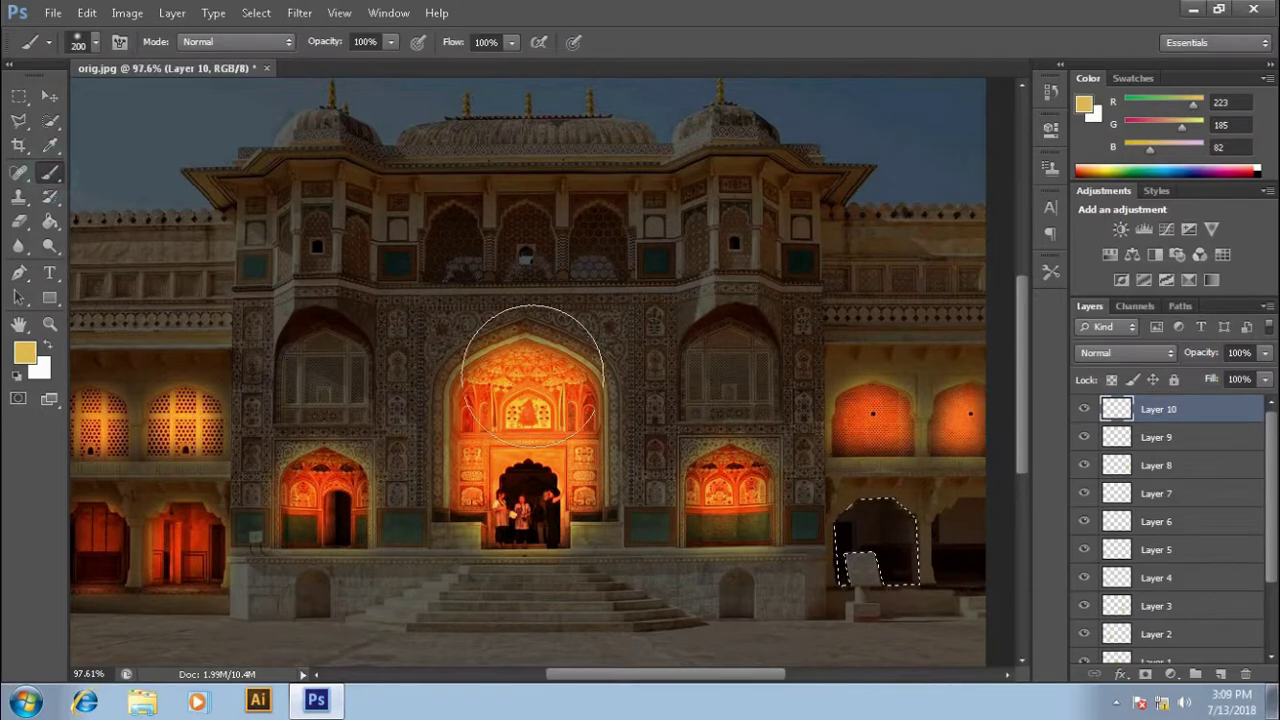
pyautogui.moveTo(880, 540); pyautogui.dragTo(860, 519)
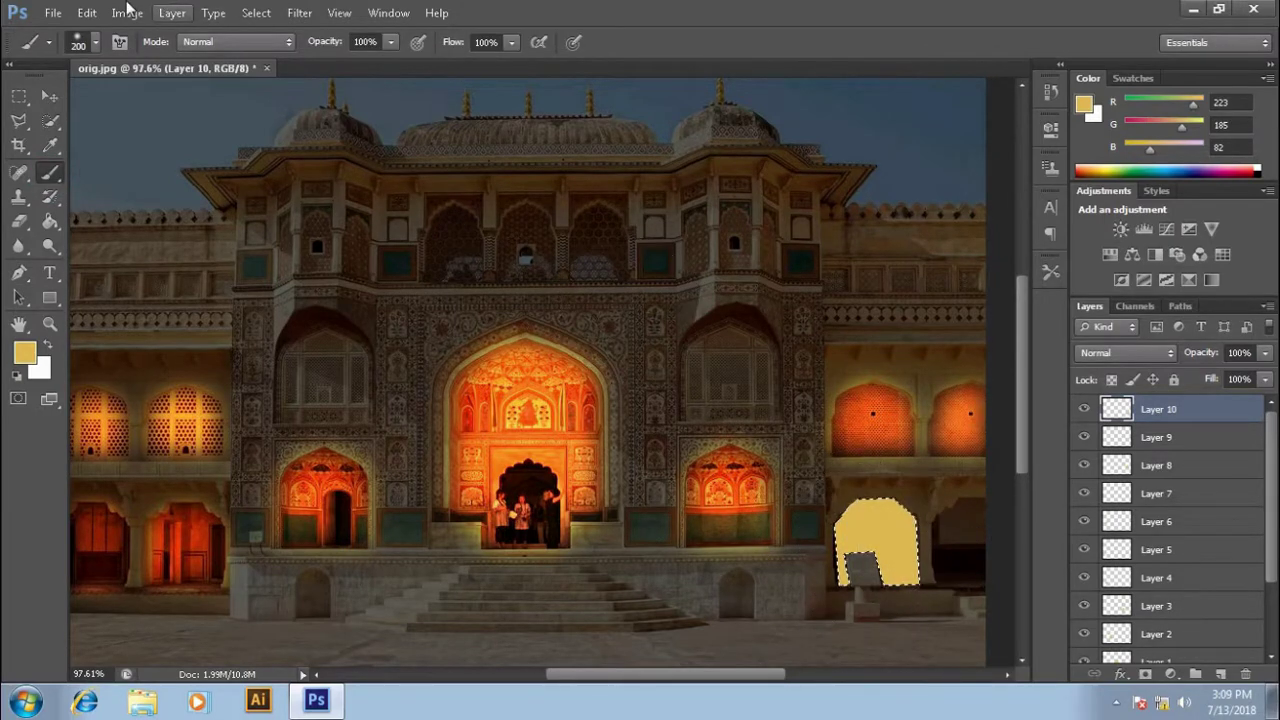
# - Gaussian-blur the yellow patch 10 pixels, set Layer 10 to Color Dodge, and deselect
pyautogui.click(292, 14)
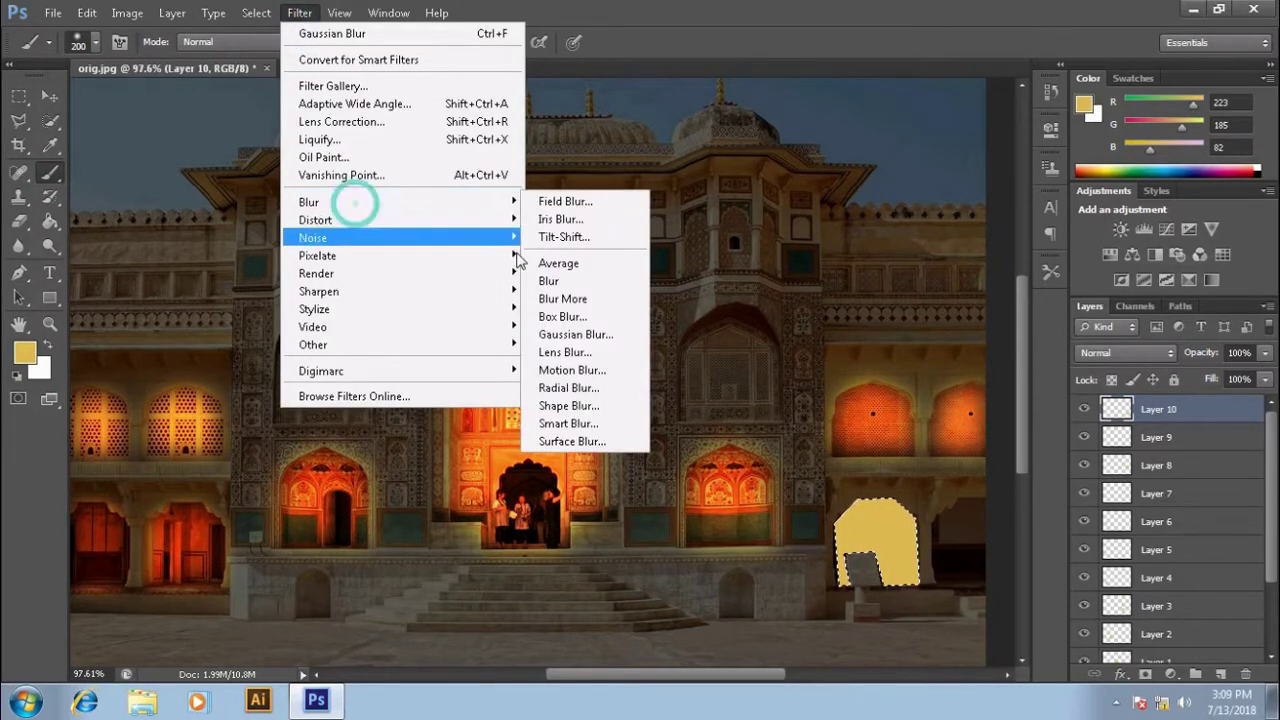
pyautogui.click(650, 331)
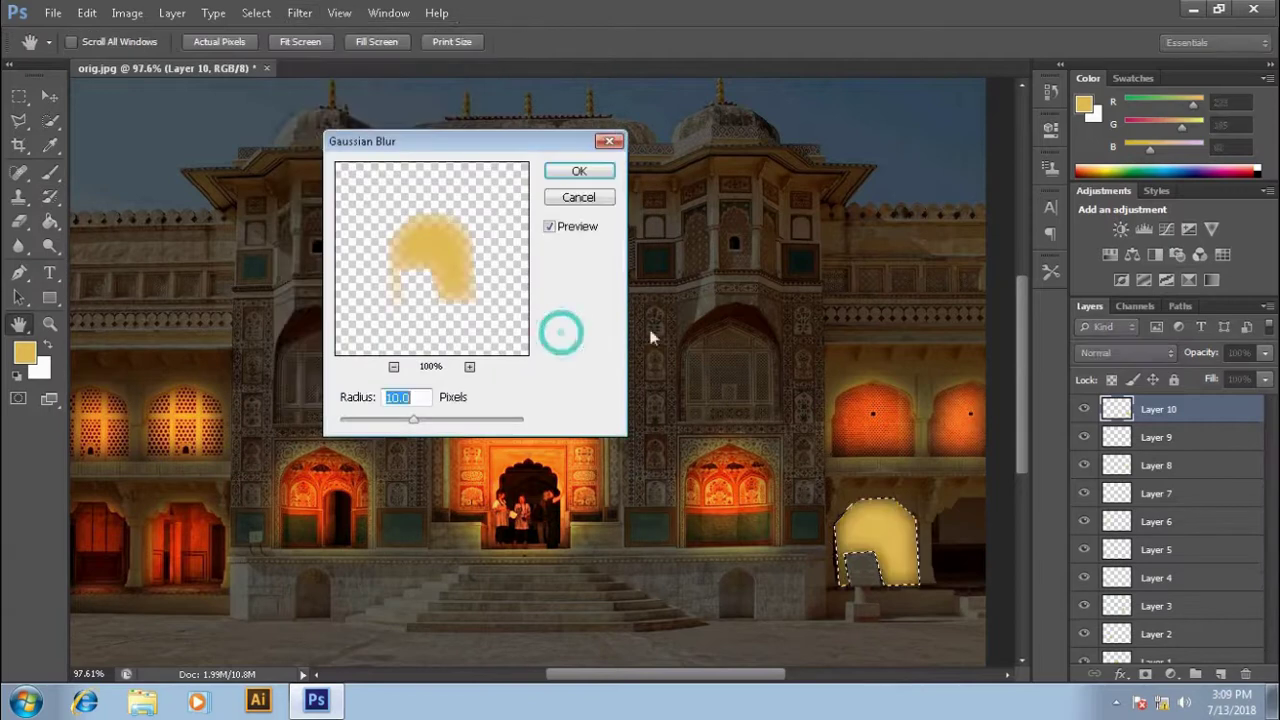
pyautogui.click(578, 172)
pyautogui.click(1165, 353)
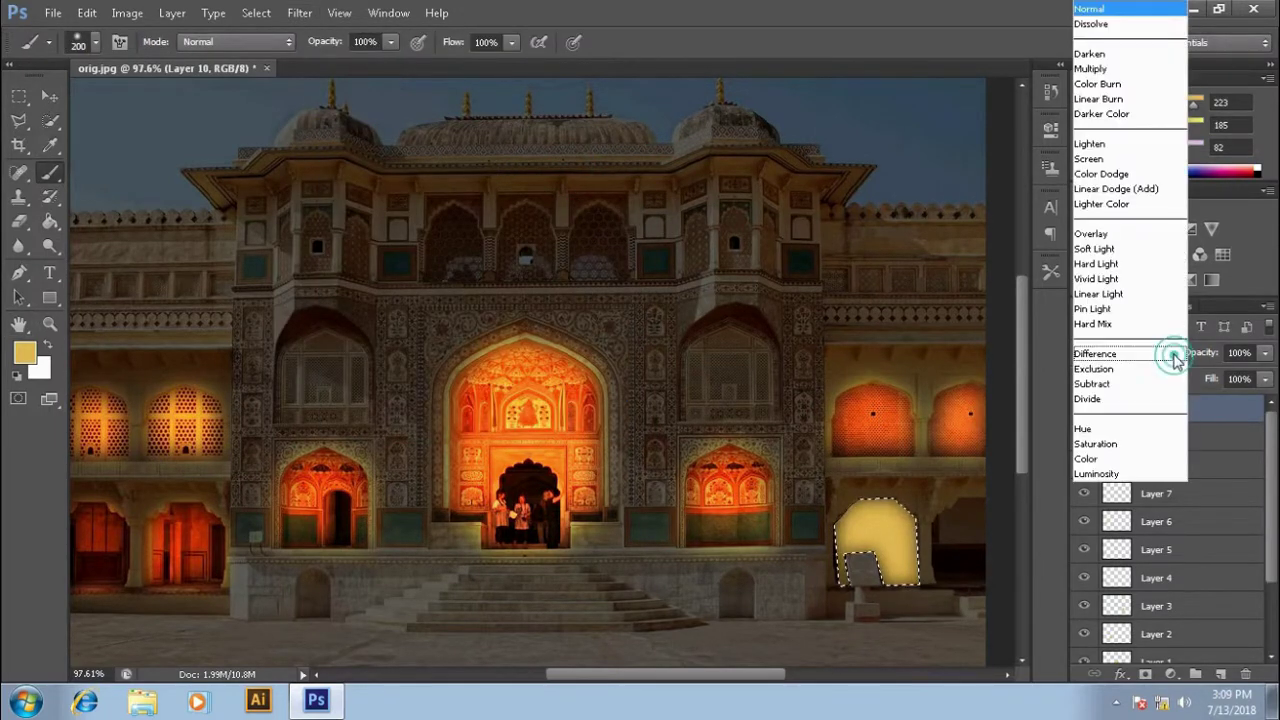
pyautogui.click(1178, 183)
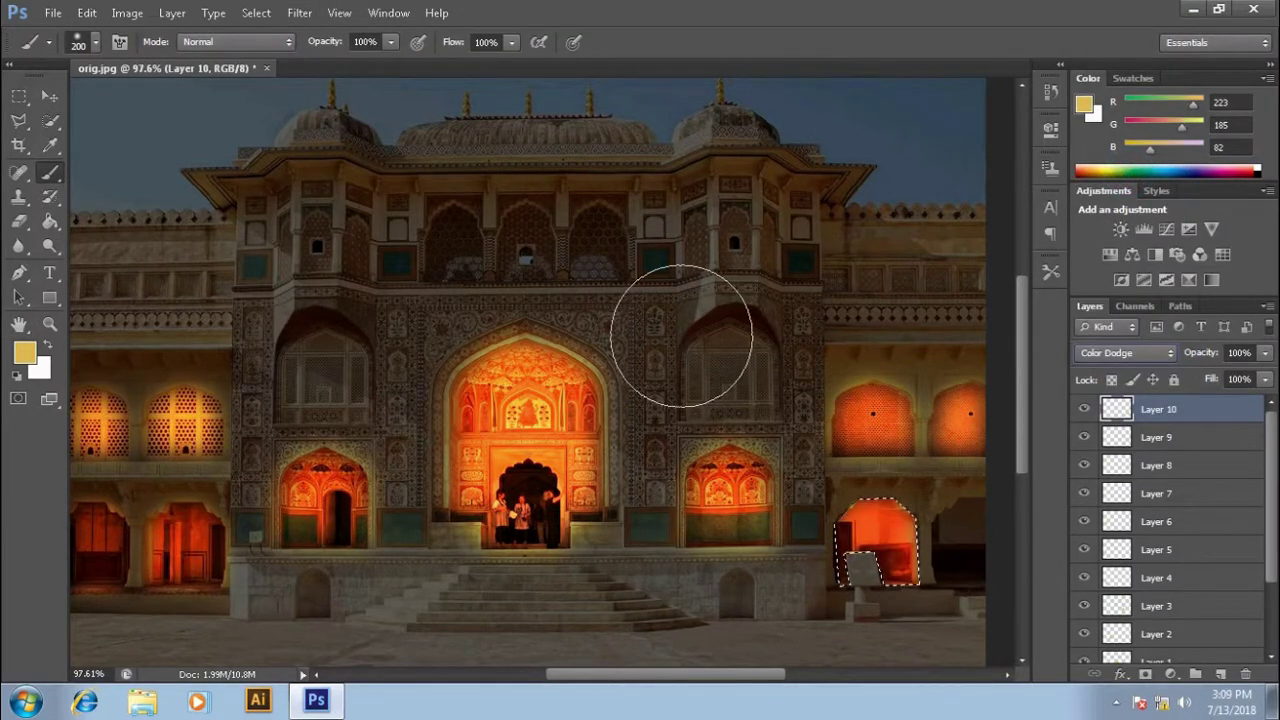
pyautogui.click(47, 94)
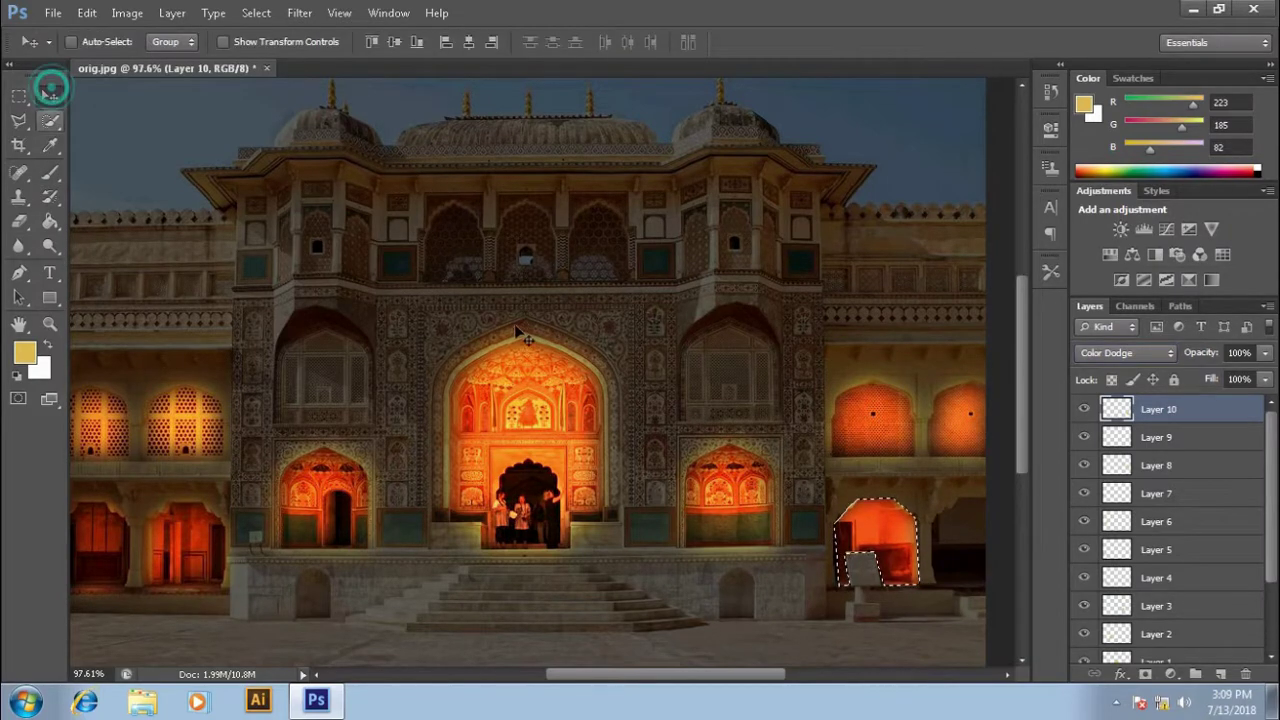
pyautogui.hotkey('ctrl', 'd')
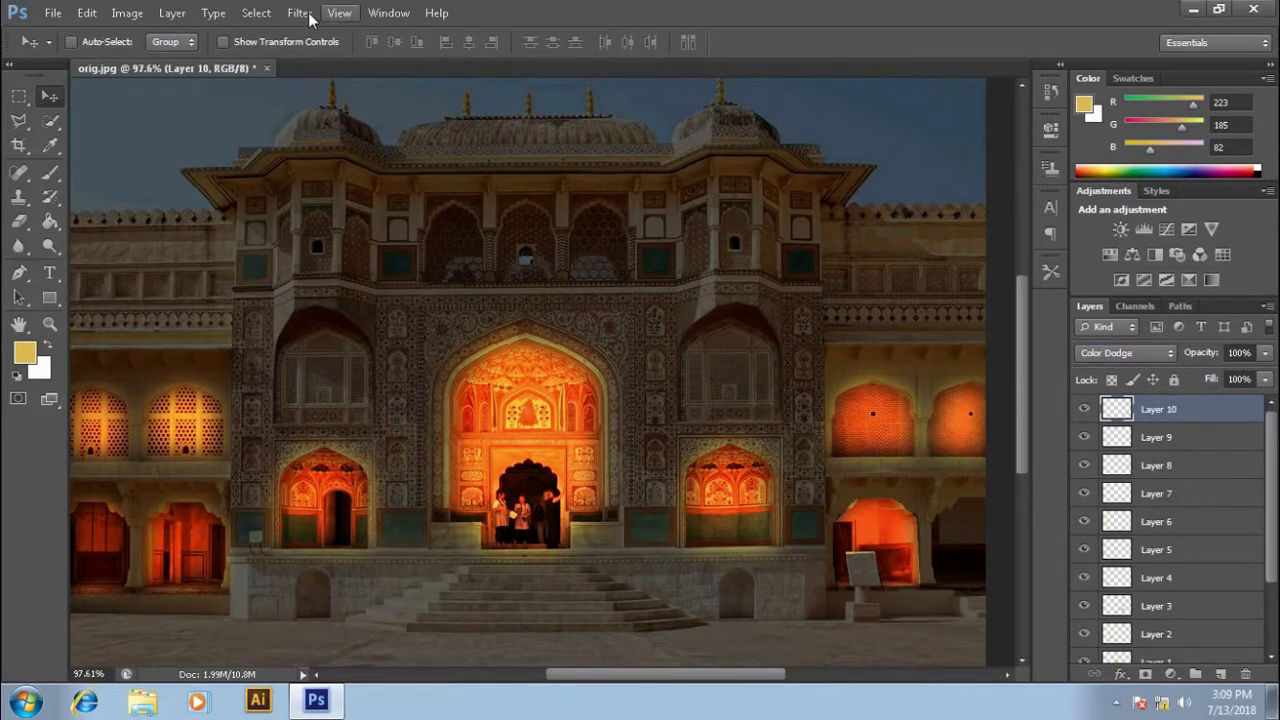
# - Apply a heavy Gaussian Blur with radius 26.4 to the arch glow
pyautogui.click(302, 13)
pyautogui.moveTo(400, 202)
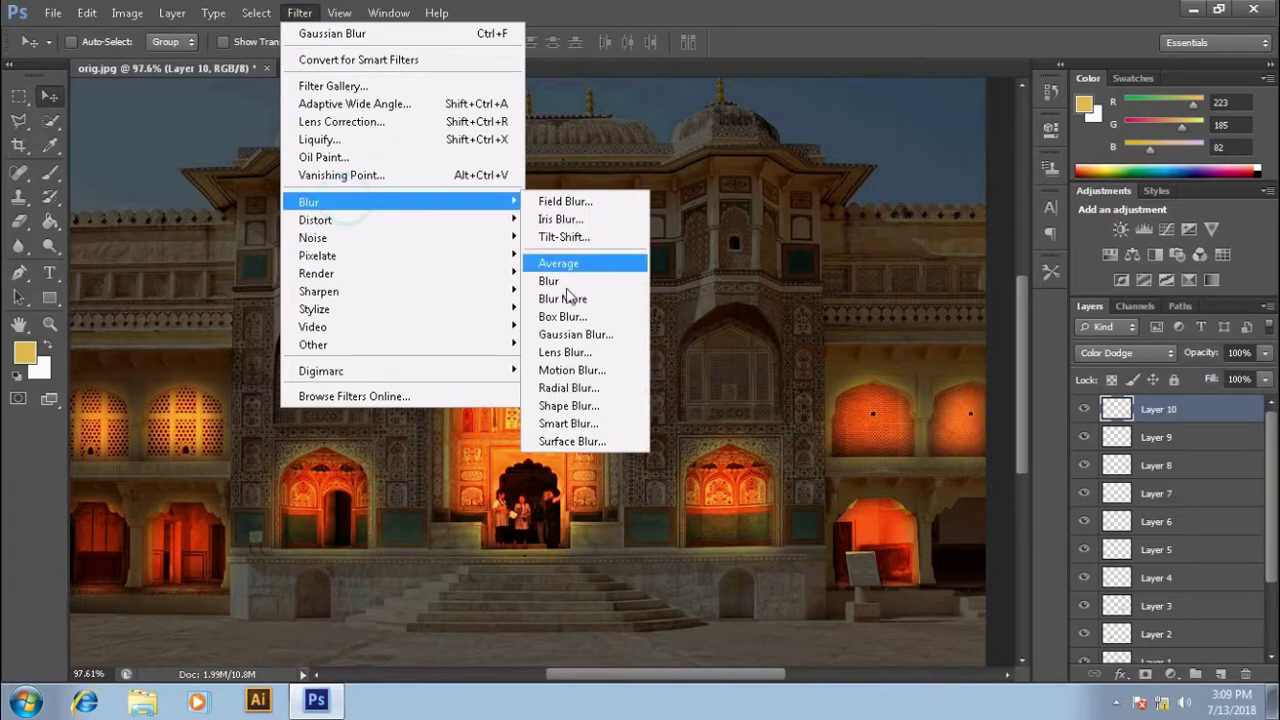
pyautogui.click(575, 334)
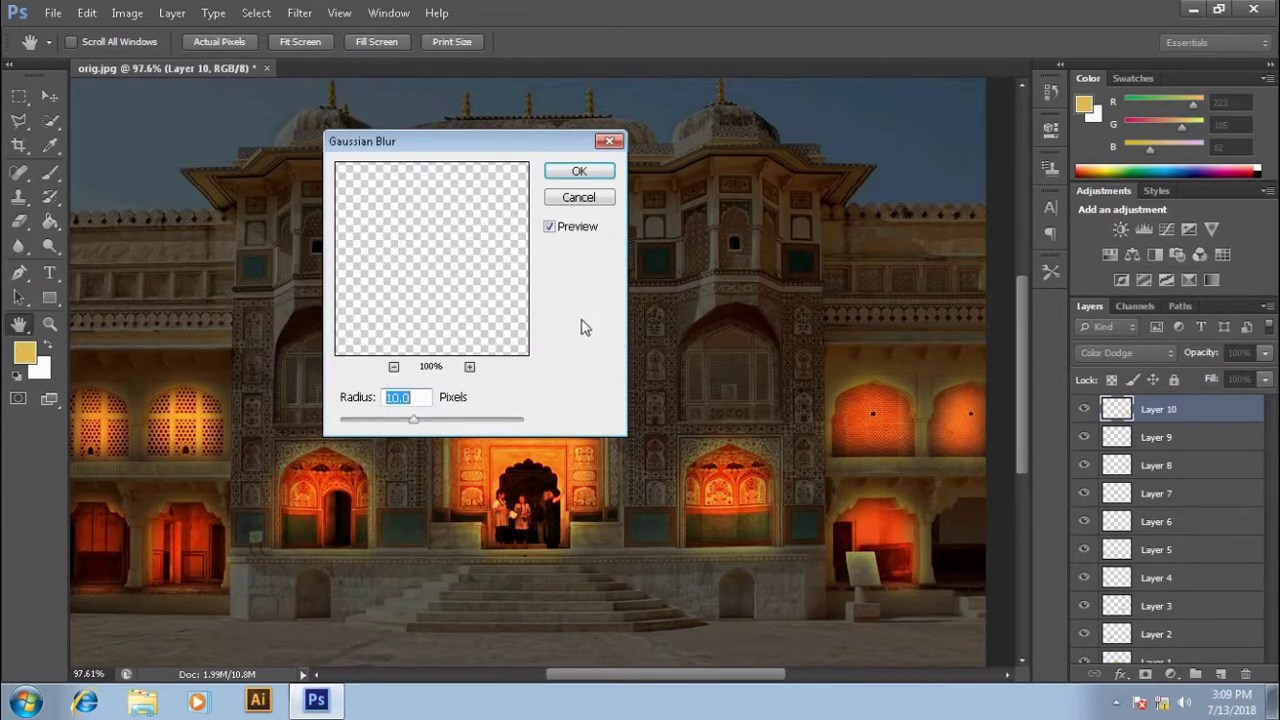
pyautogui.moveTo(416, 425); pyautogui.dragTo(412, 425)
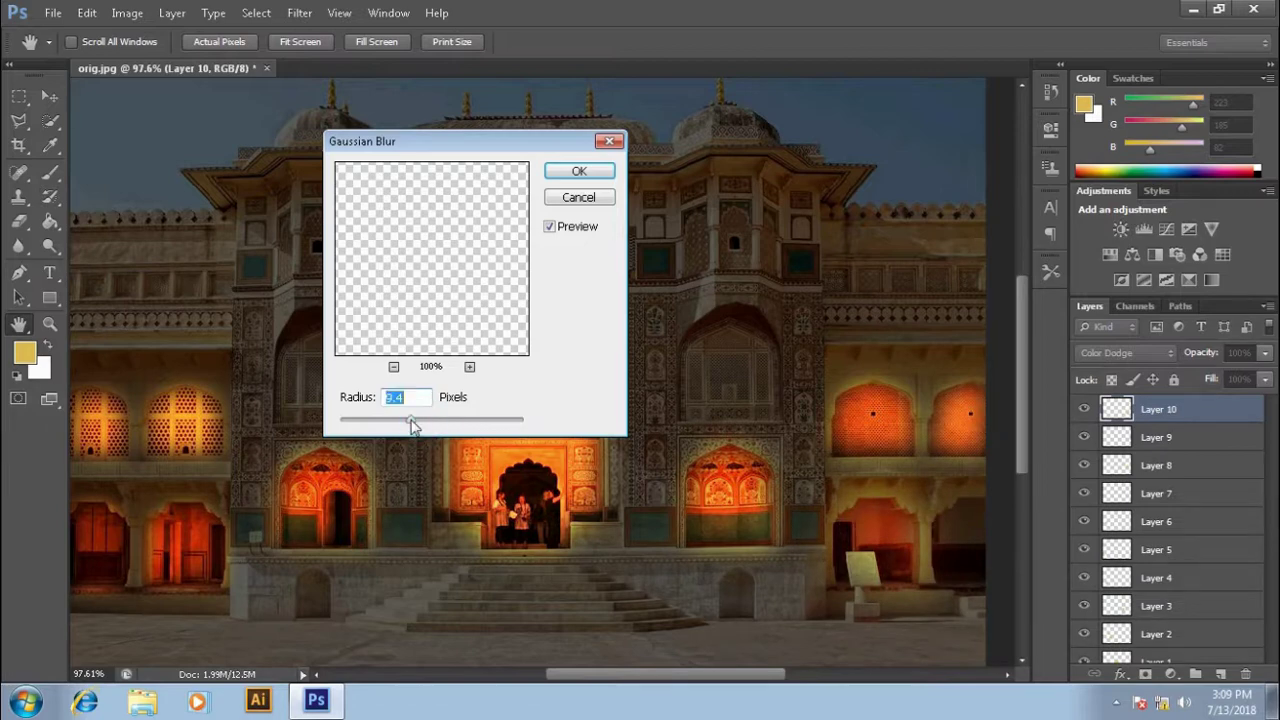
pyautogui.click(580, 172)
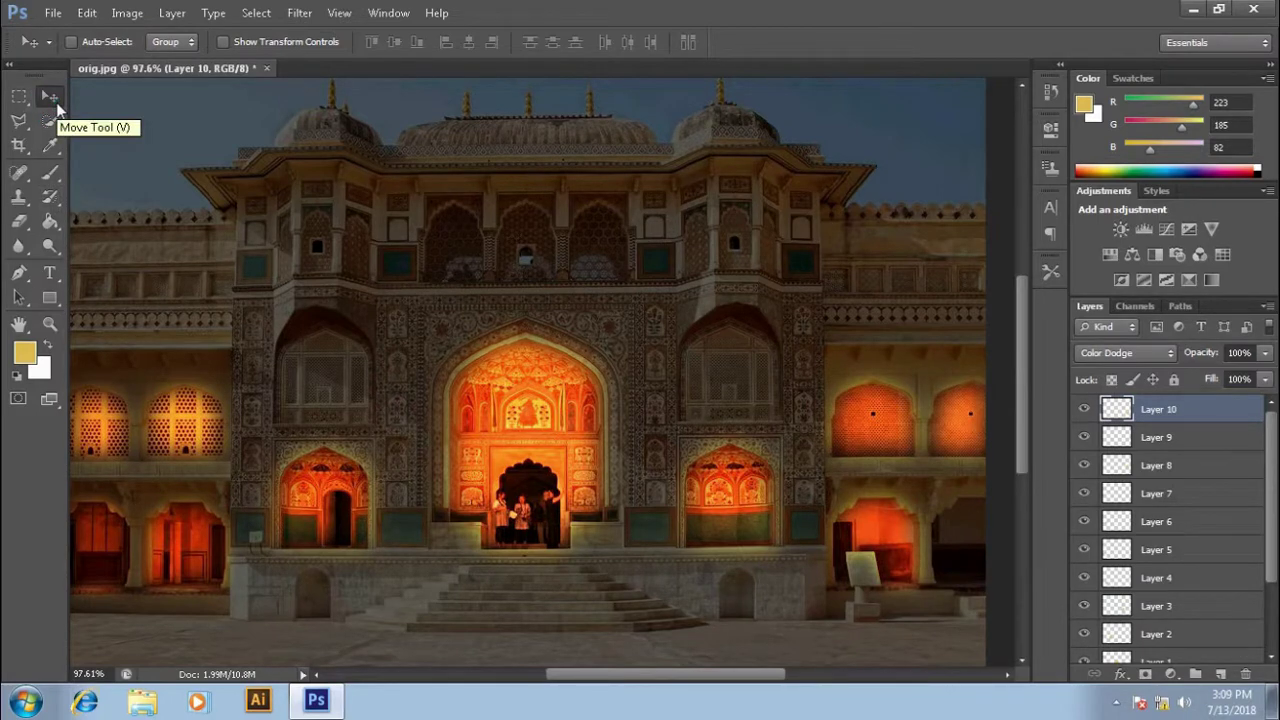
# - Add a new layer and pen-trace the far-right lower arch's outline
pyautogui.click(1224, 675)
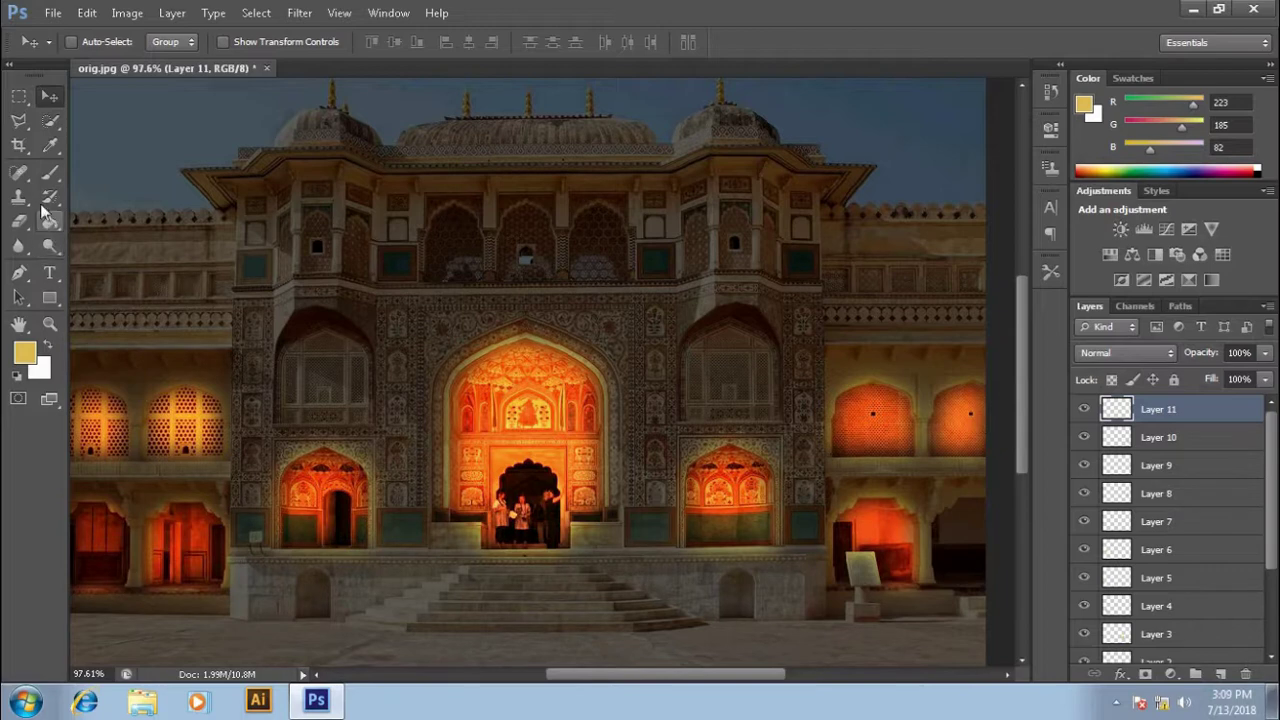
pyautogui.click(19, 272)
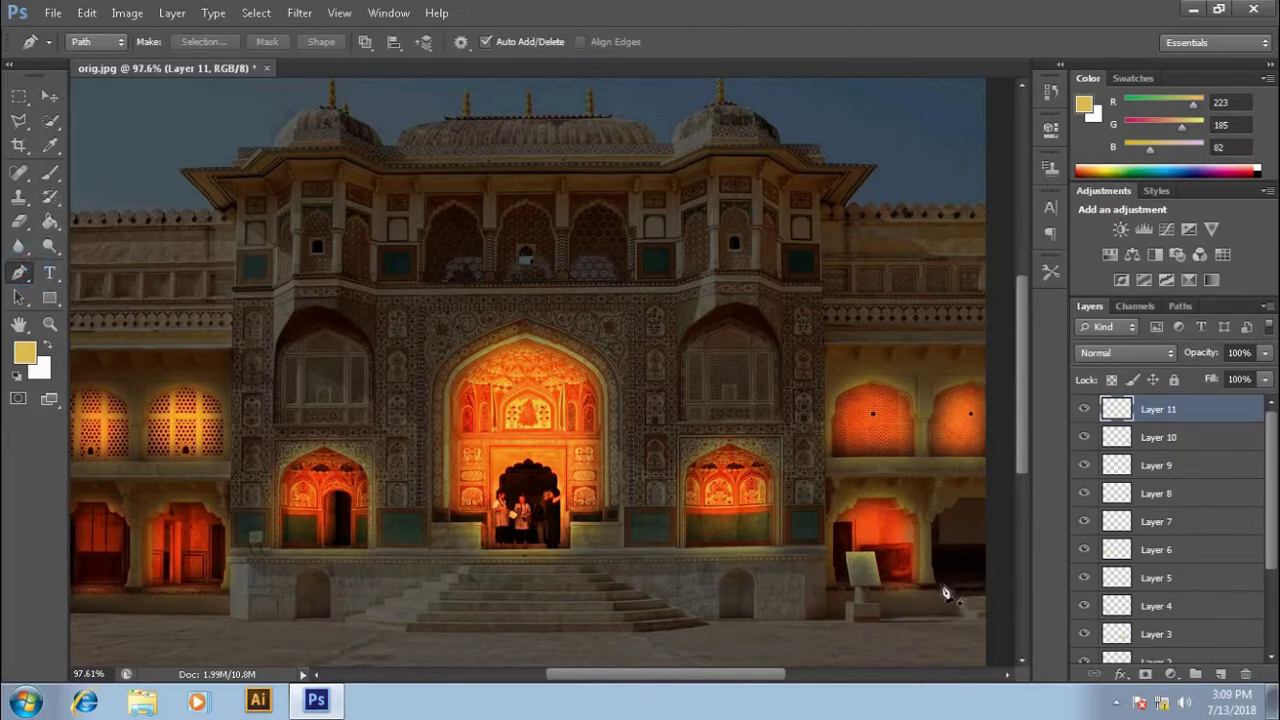
pyautogui.click(942, 585)
pyautogui.click(929, 519)
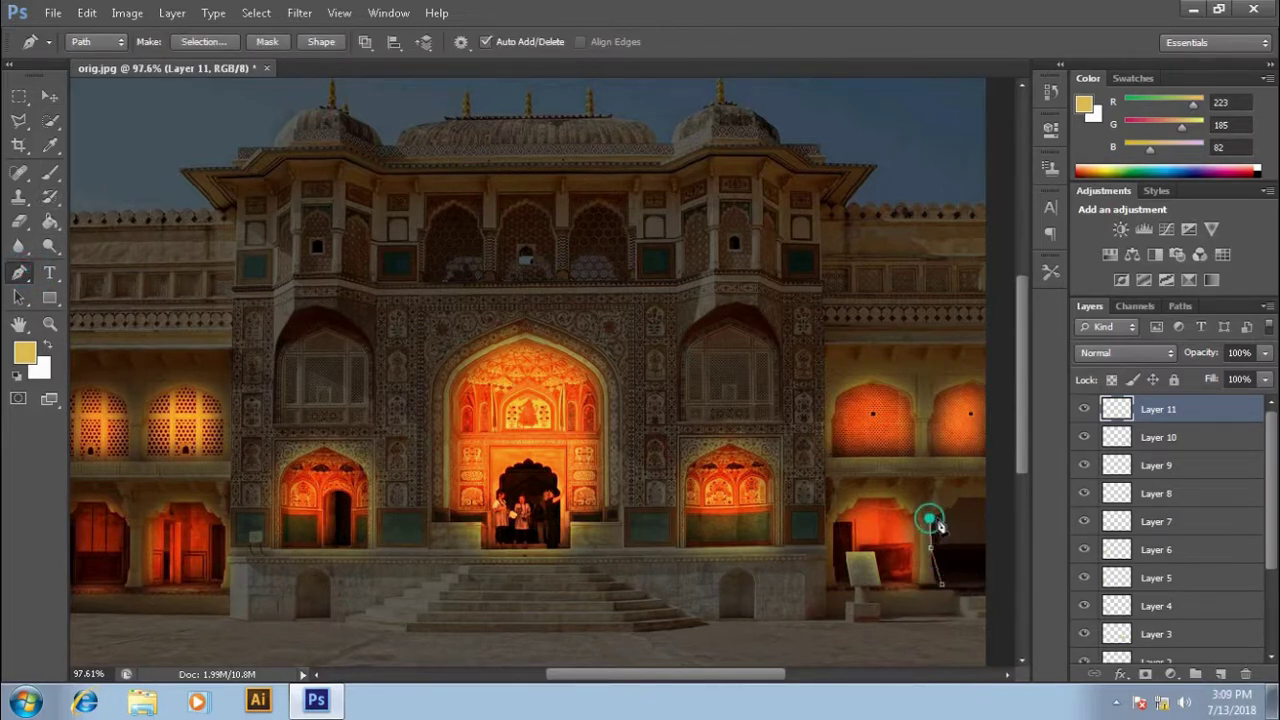
pyautogui.click(945, 512)
pyautogui.moveTo(960, 497); pyautogui.dragTo(984, 499)
pyautogui.click(986, 595)
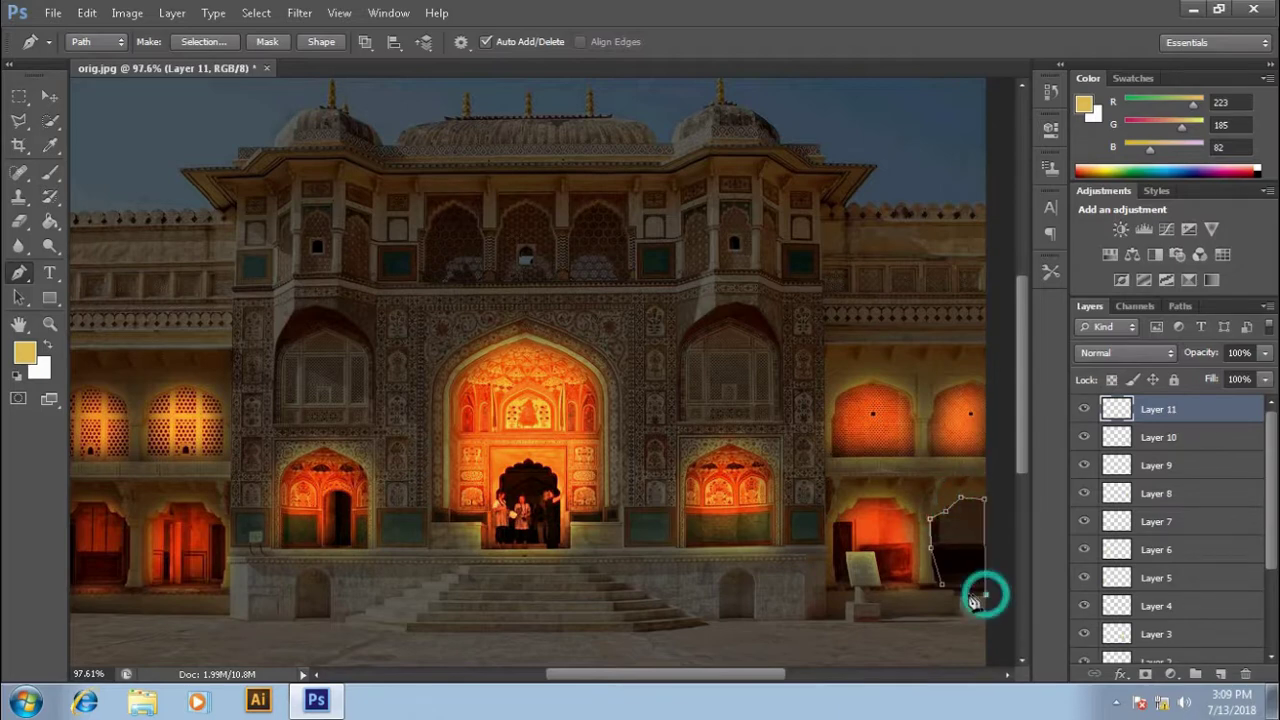
pyautogui.click(948, 595)
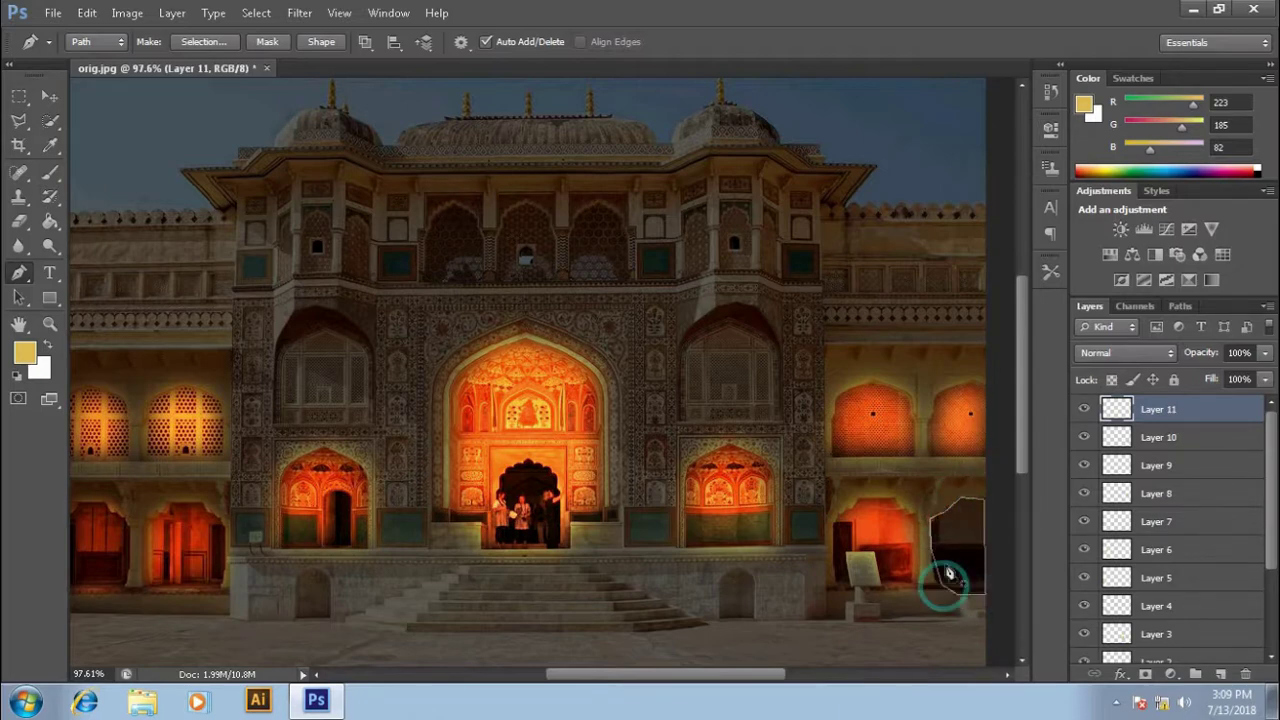
# - Turn the arch path into a selection and paint it solid yellow
pyautogui.rightClick(946, 555)
pyautogui.click(1017, 257)
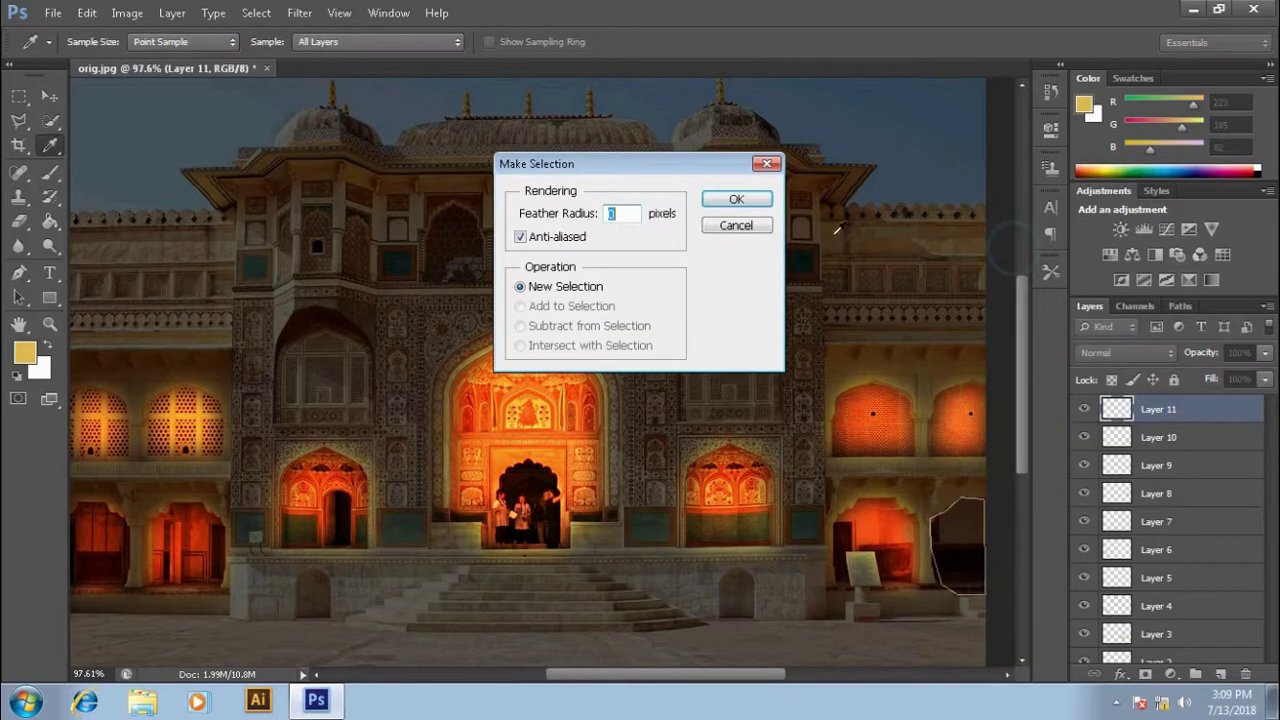
pyautogui.click(740, 199)
pyautogui.click(50, 172)
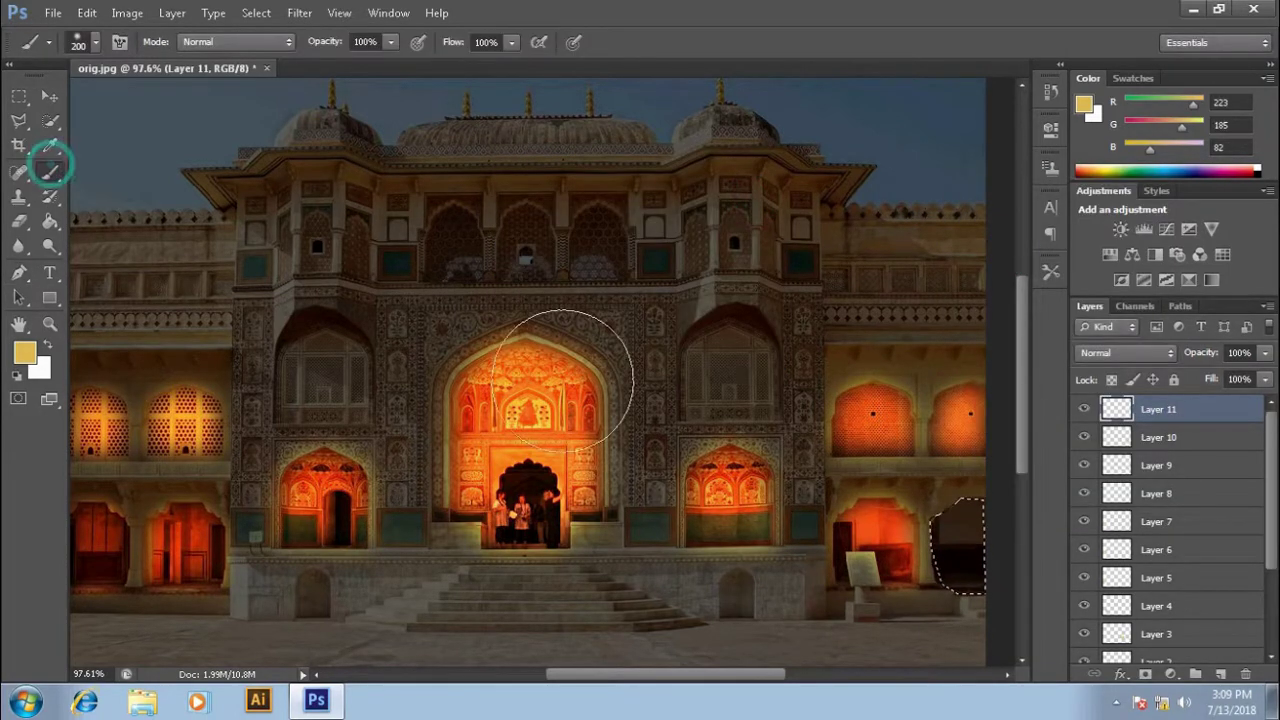
pyautogui.moveTo(945, 520)
pyautogui.mouseDown()
pyautogui.moveTo(971, 557)
pyautogui.moveTo(948, 551)
pyautogui.moveTo(960, 575)
pyautogui.mouseUp()
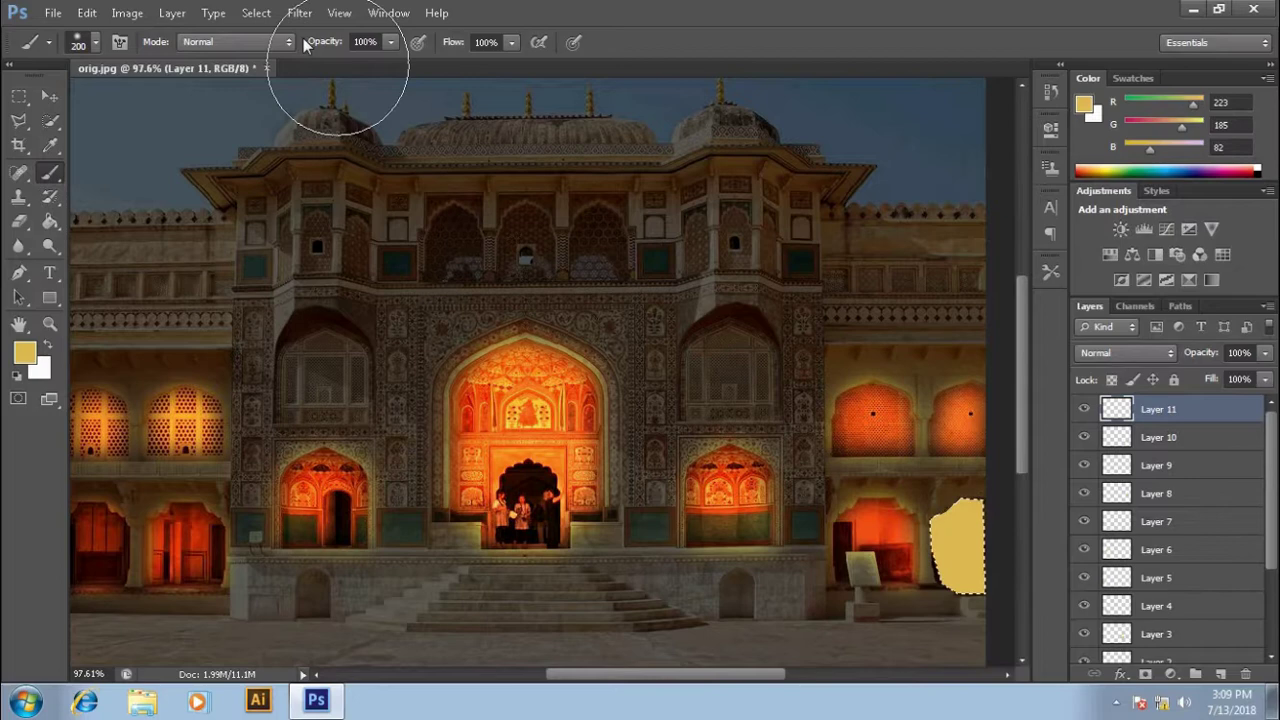
# - Soften the fill with Blur More, set Layer 11 to Color Dodge, and deselect
pyautogui.click(255, 13)
pyautogui.moveTo(299, 13)
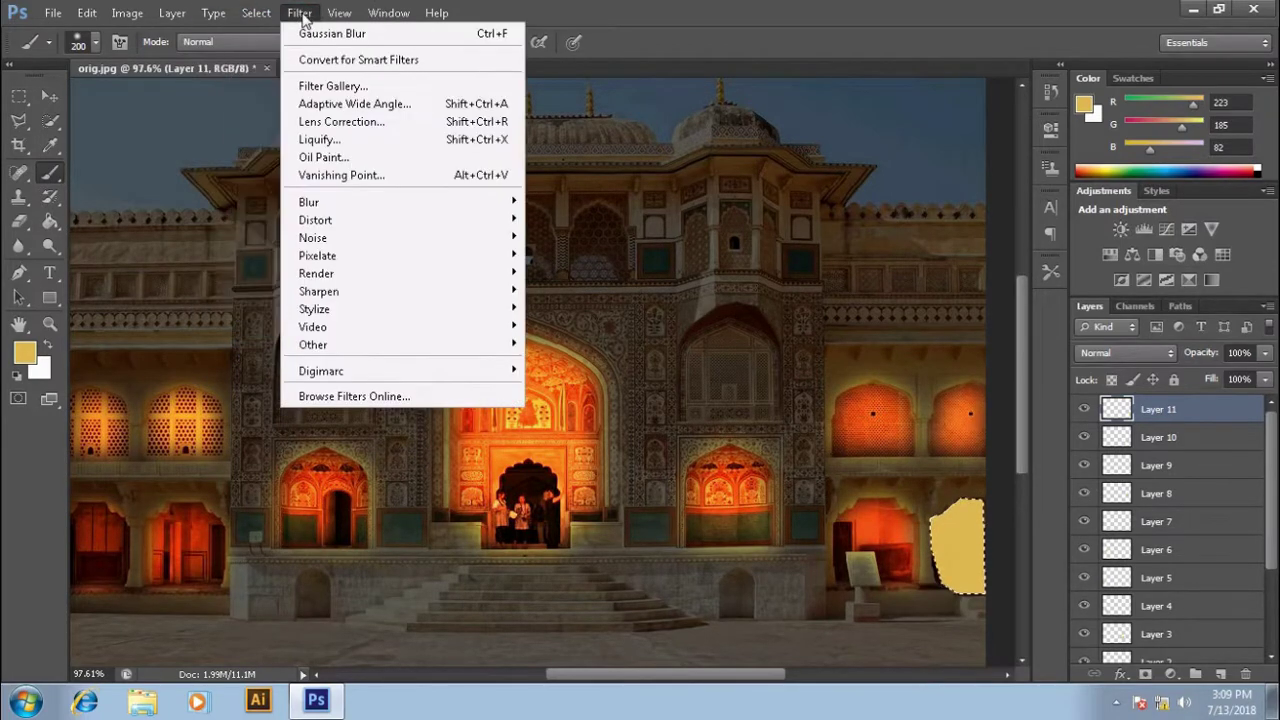
pyautogui.click(322, 198)
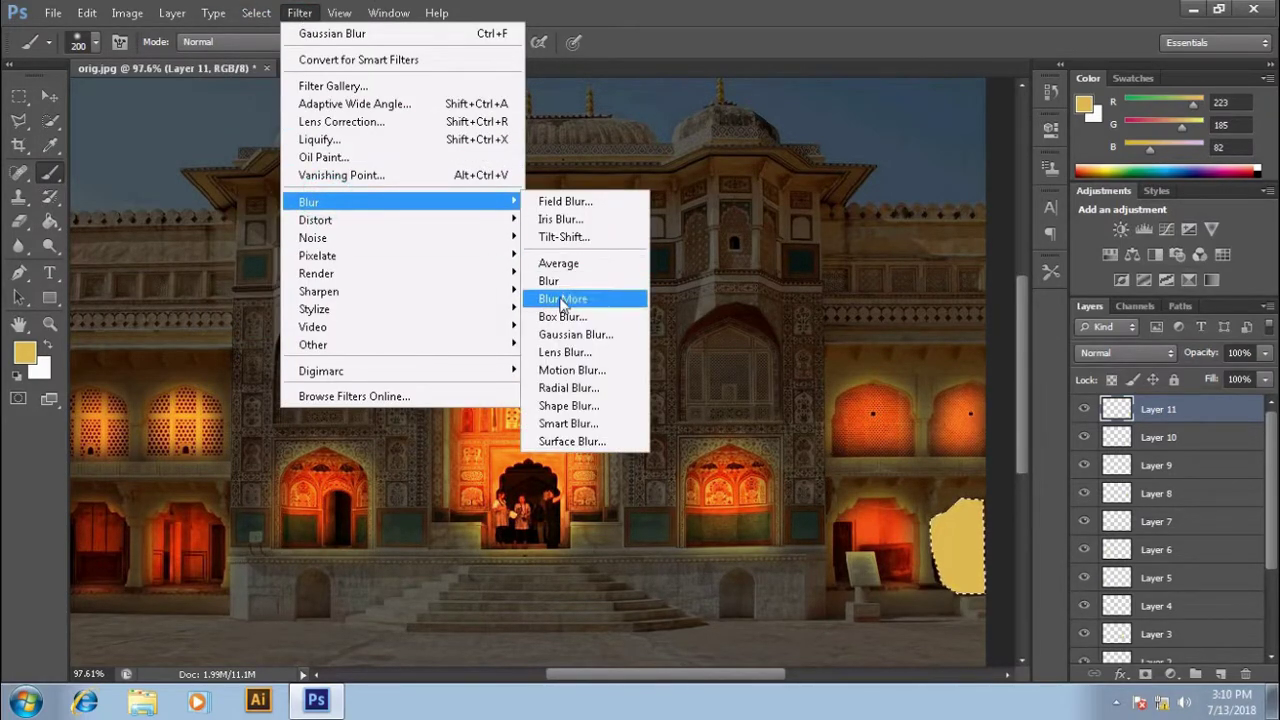
pyautogui.click(575, 334)
pyautogui.click(590, 171)
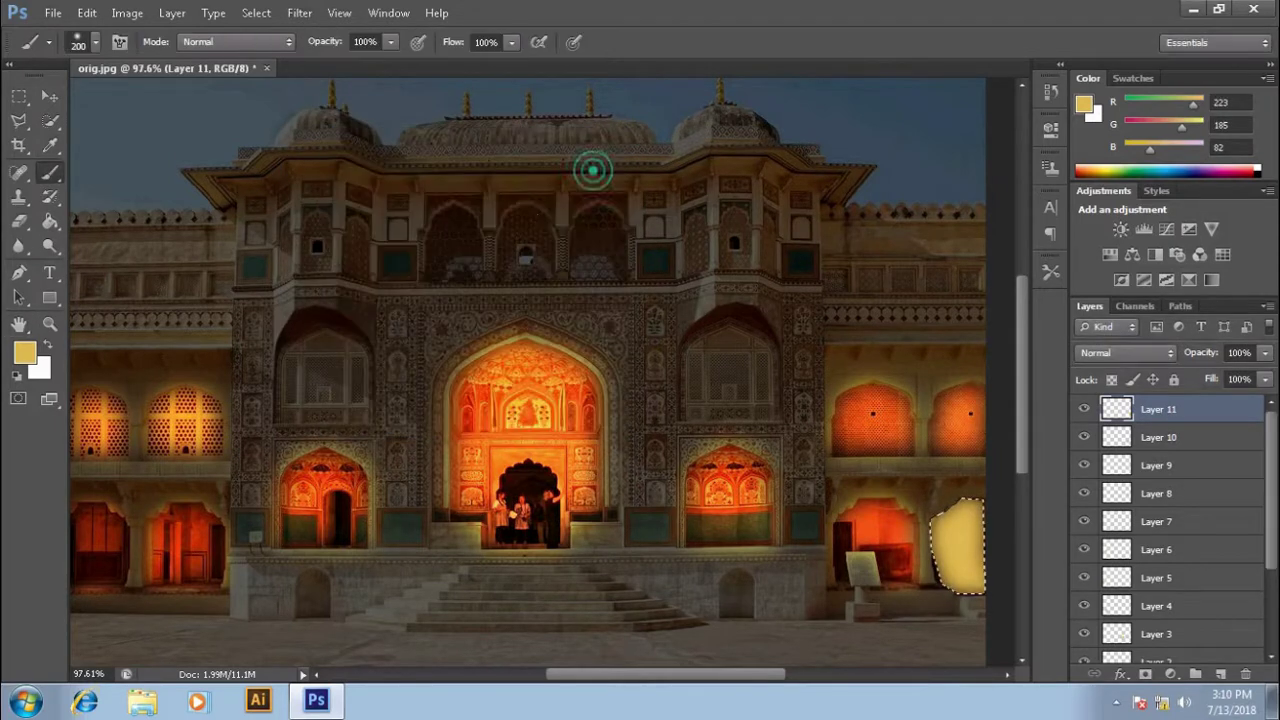
pyautogui.click(1166, 354)
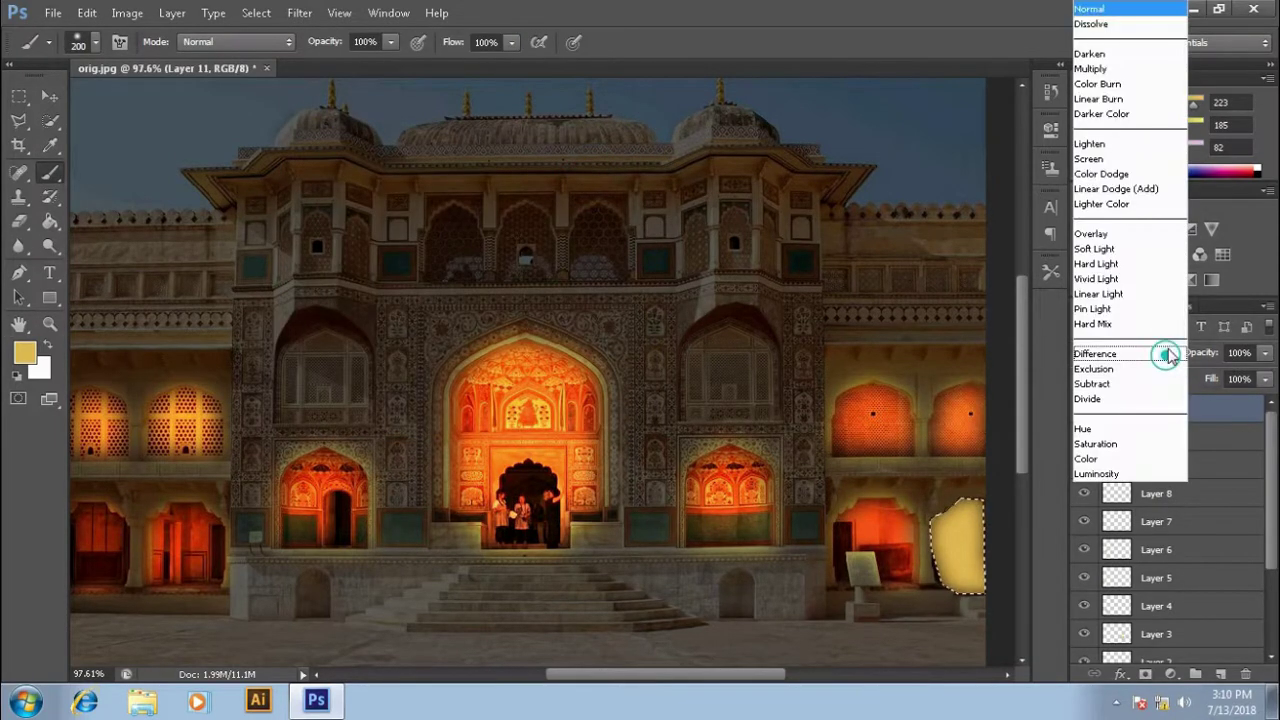
pyautogui.click(1101, 173)
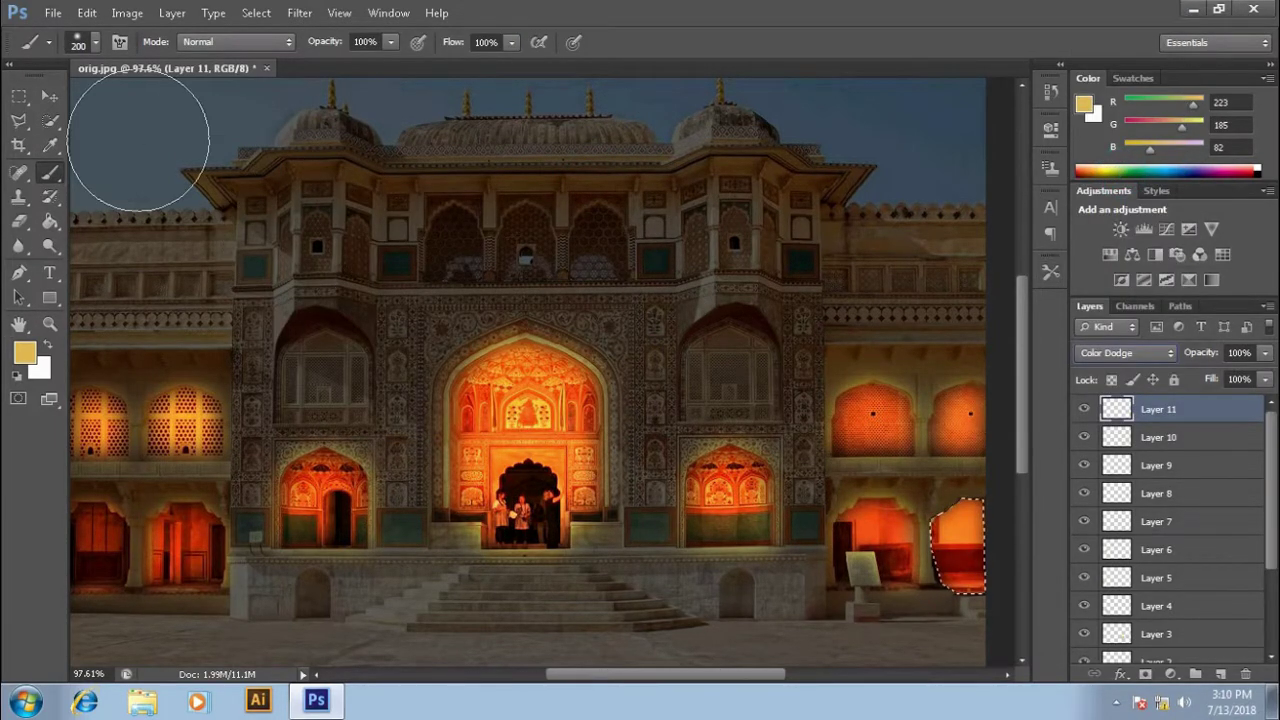
pyautogui.click(50, 94)
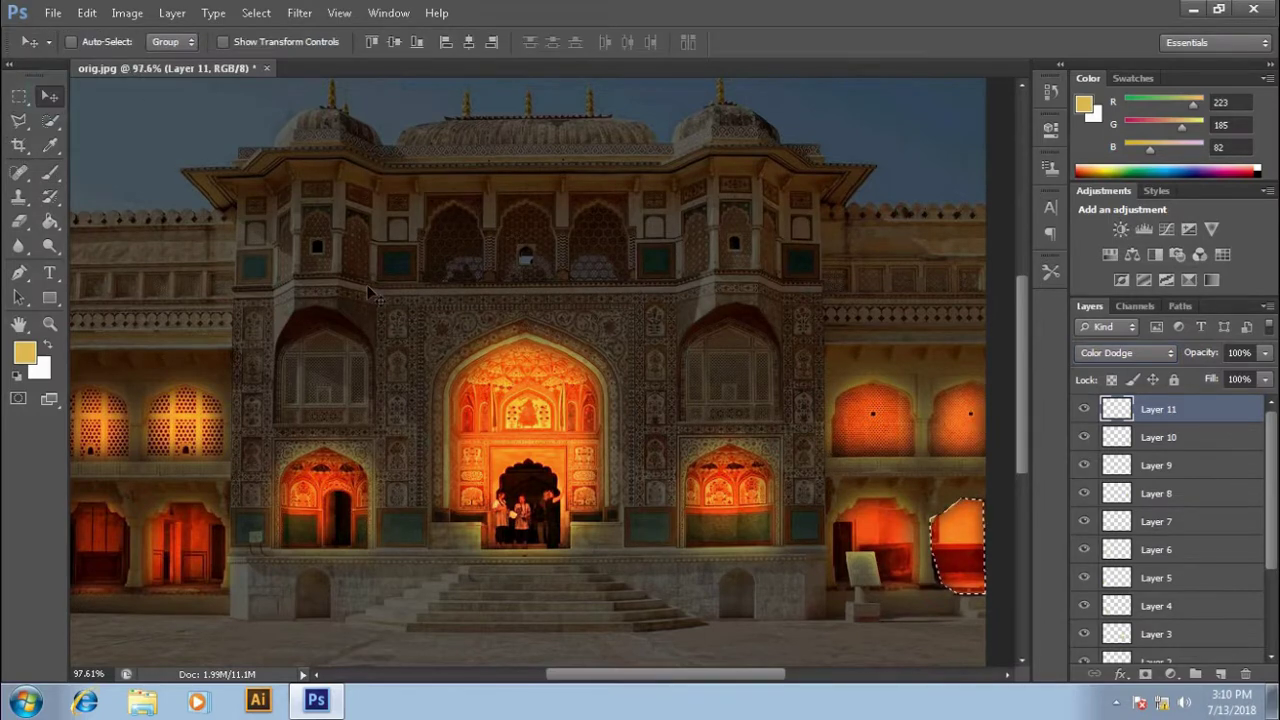
pyautogui.hotkey('ctrl', 'd')
# - Apply a Gaussian Blur with radius 3.5 to the arch glow
pyautogui.click(302, 14)
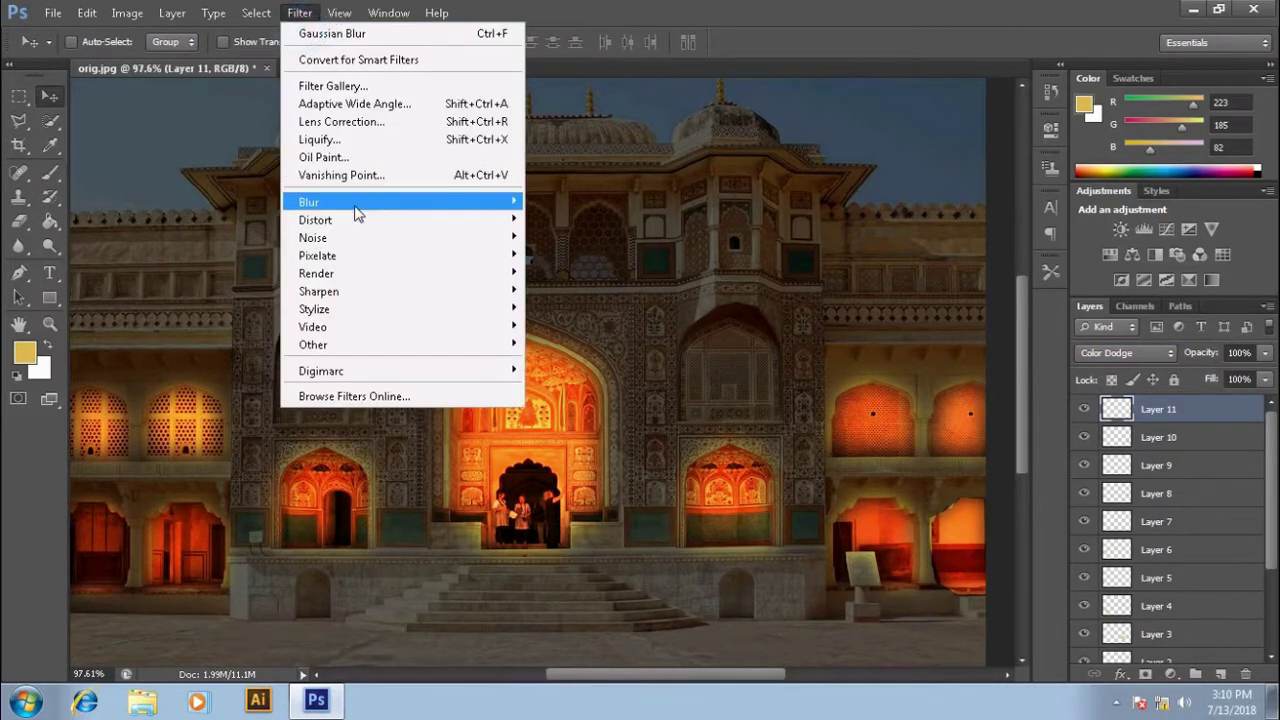
pyautogui.click(597, 336)
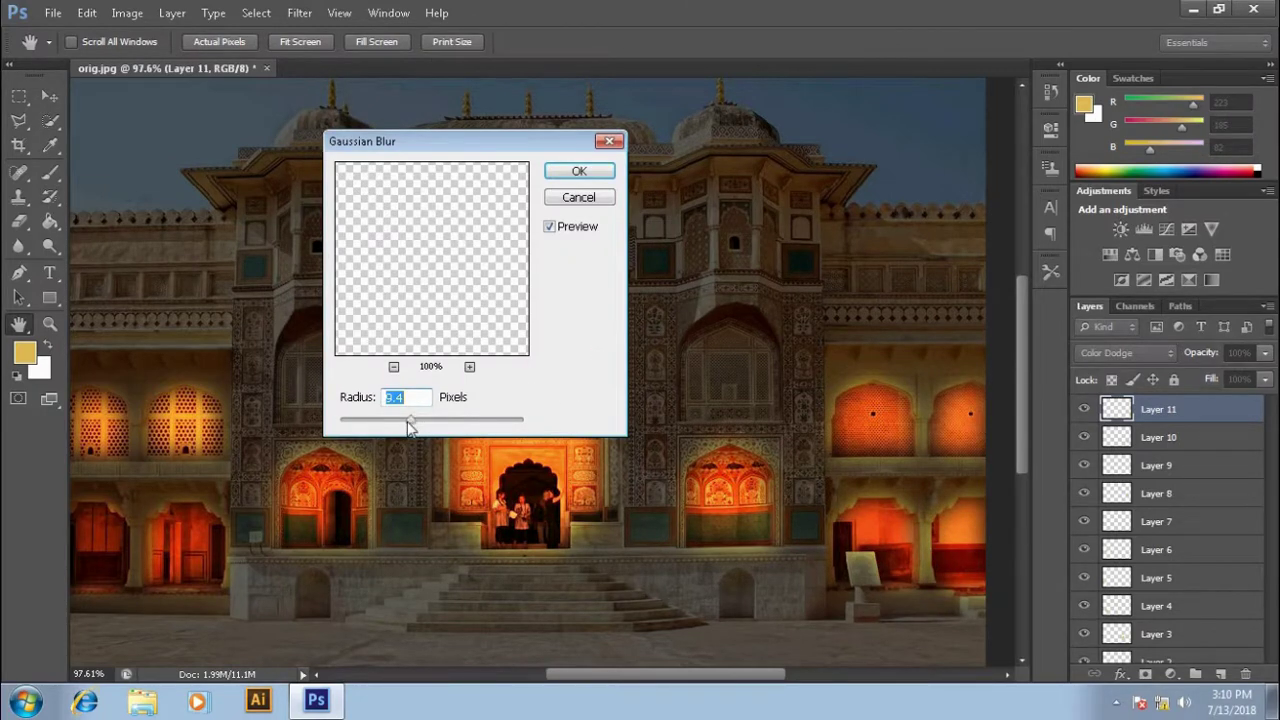
pyautogui.moveTo(408, 420); pyautogui.dragTo(389, 420)
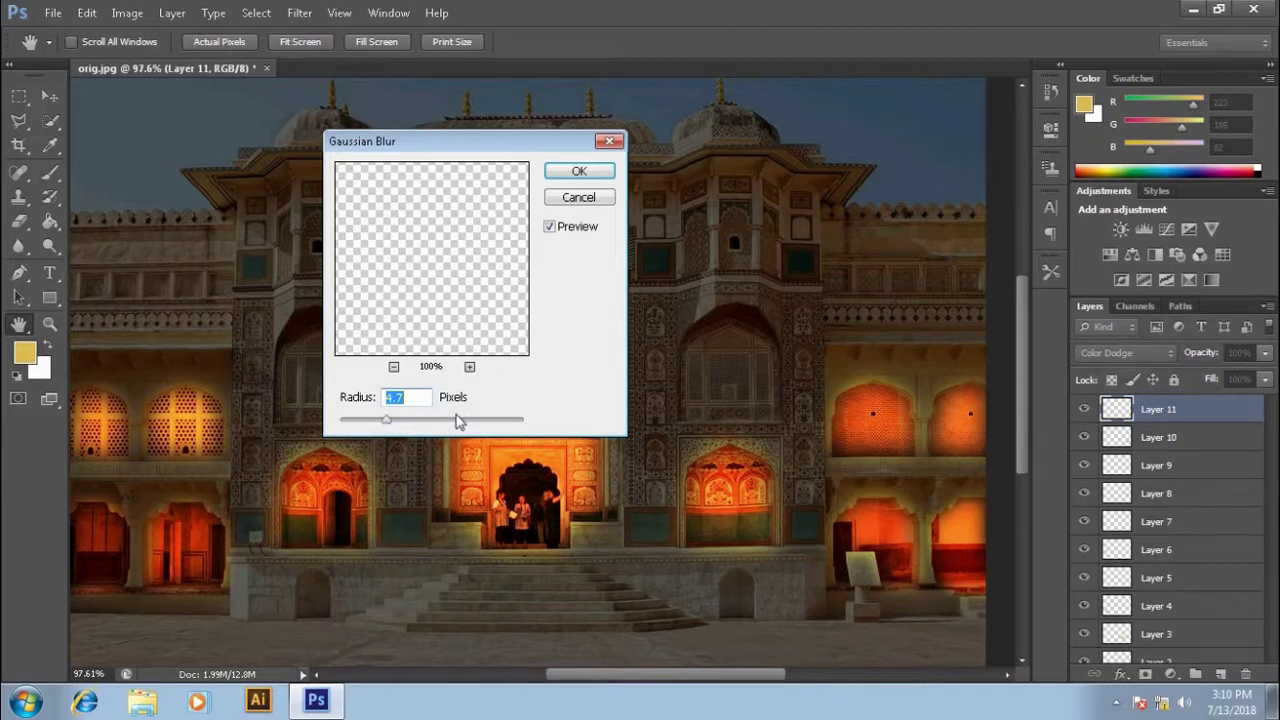
pyautogui.moveTo(389, 420)
pyautogui.mouseDown()
pyautogui.moveTo(373, 421)
pyautogui.moveTo(433, 421)
pyautogui.moveTo(386, 420)
pyautogui.mouseUp()
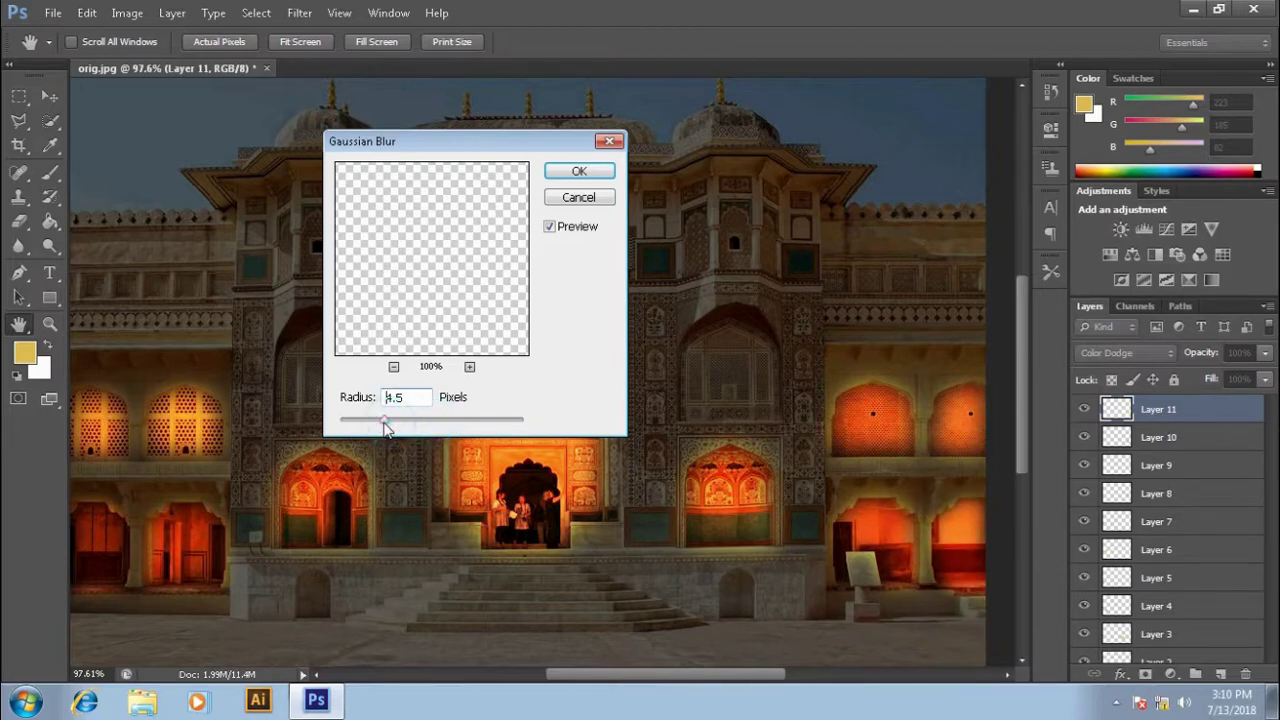
pyautogui.click(596, 179)
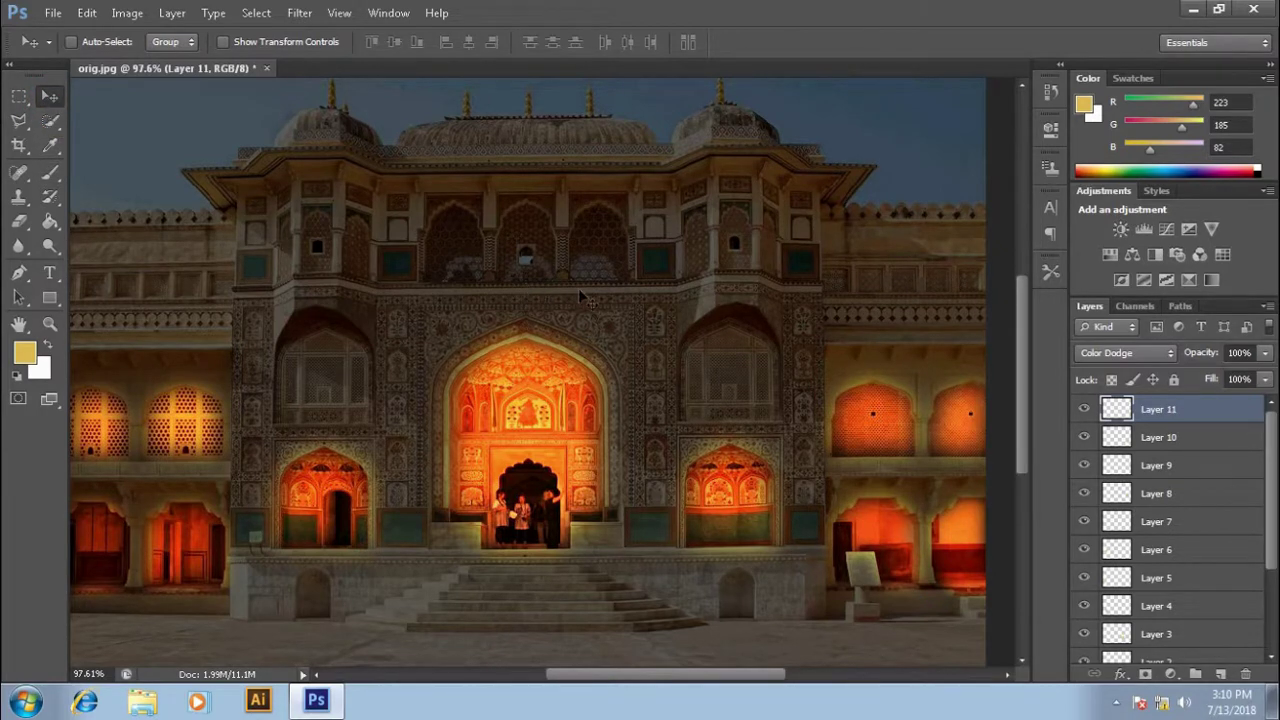
# - Trace the upper-gallery arched window left of centre with the Pen tool and make it a selection
pyautogui.click(18, 272)
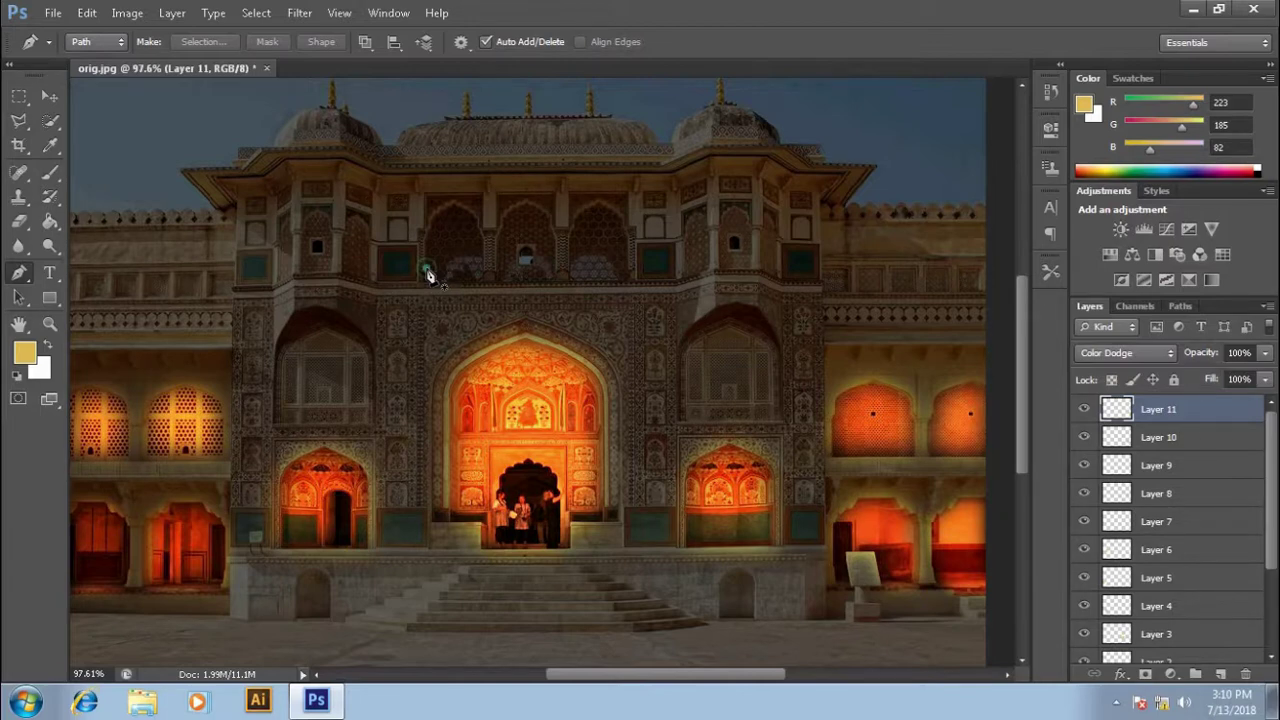
pyautogui.click(426, 269)
pyautogui.moveTo(428, 216); pyautogui.dragTo(444, 208)
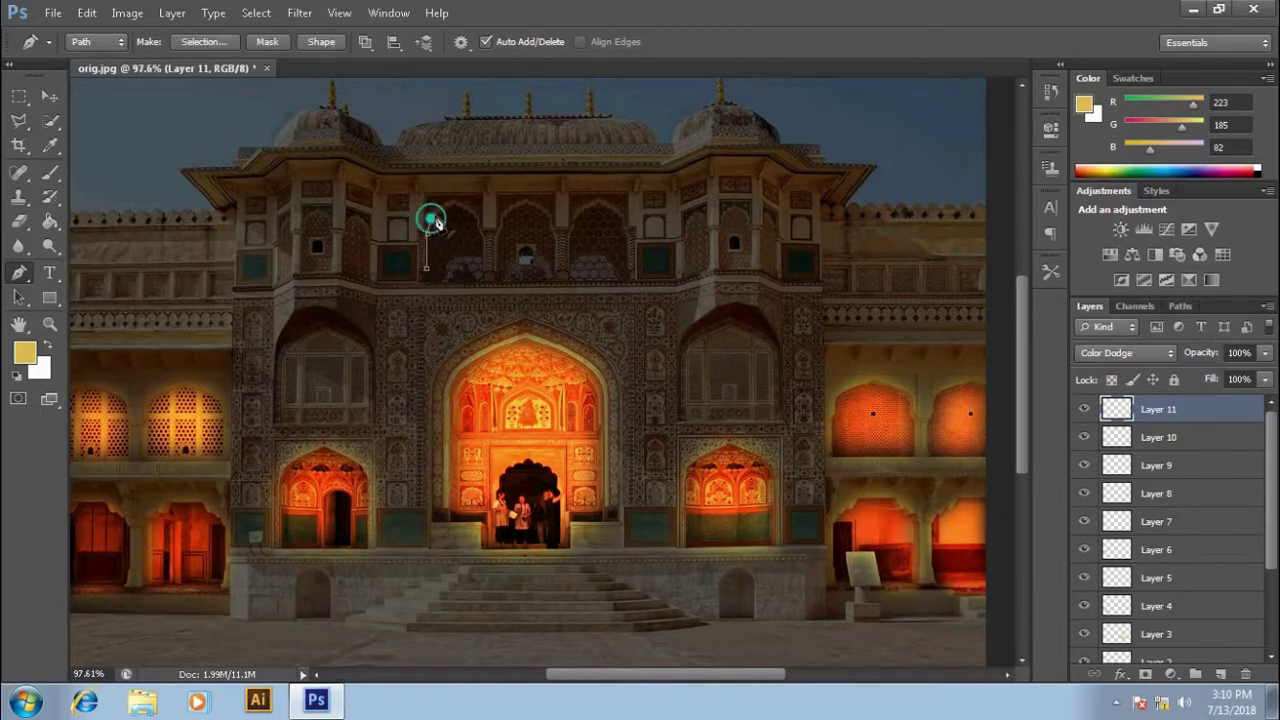
pyautogui.click(452, 205)
pyautogui.moveTo(471, 215); pyautogui.dragTo(479, 231)
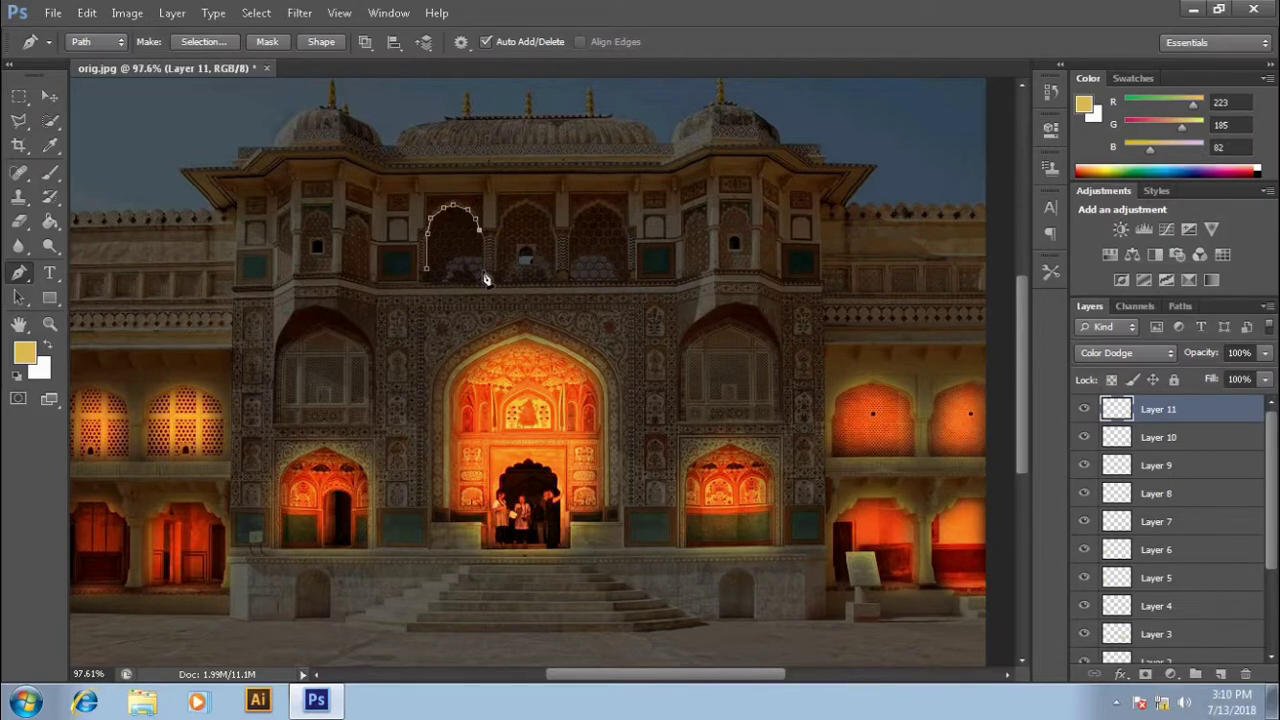
pyautogui.click(483, 272)
pyautogui.click(480, 283)
pyautogui.click(427, 271)
pyautogui.rightClick(440, 240)
pyautogui.click(462, 322)
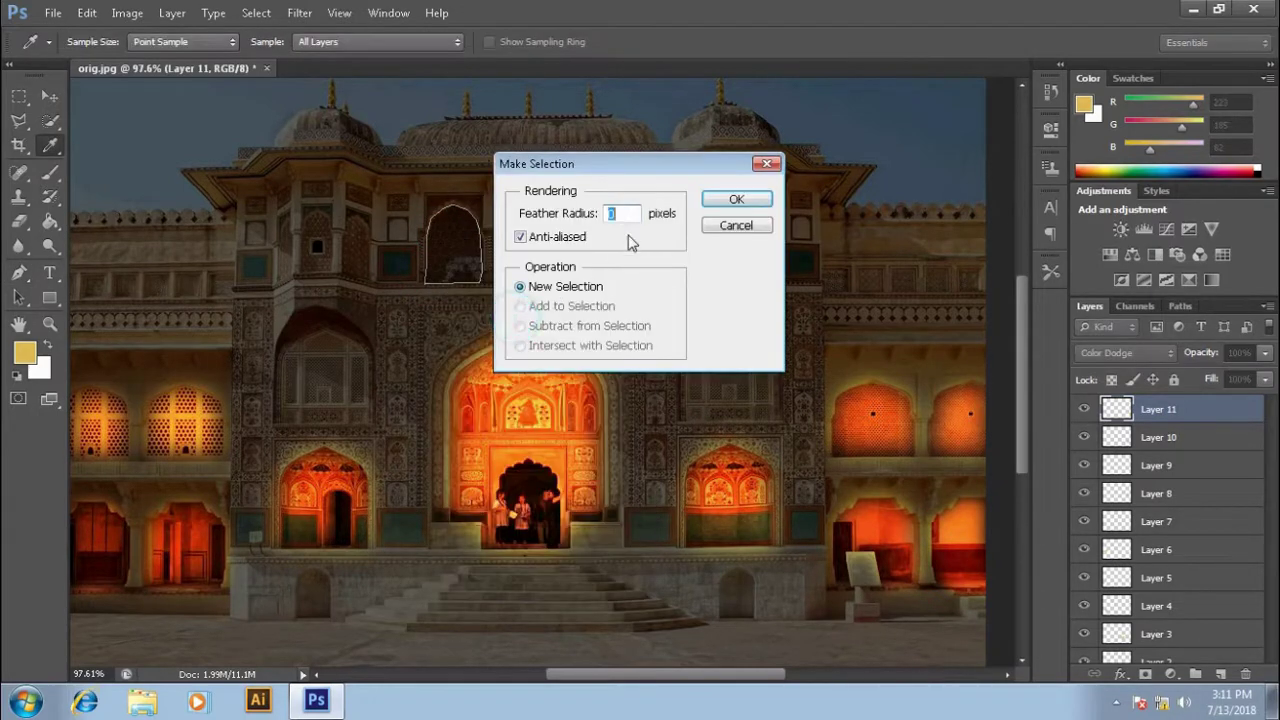
pyautogui.click(736, 199)
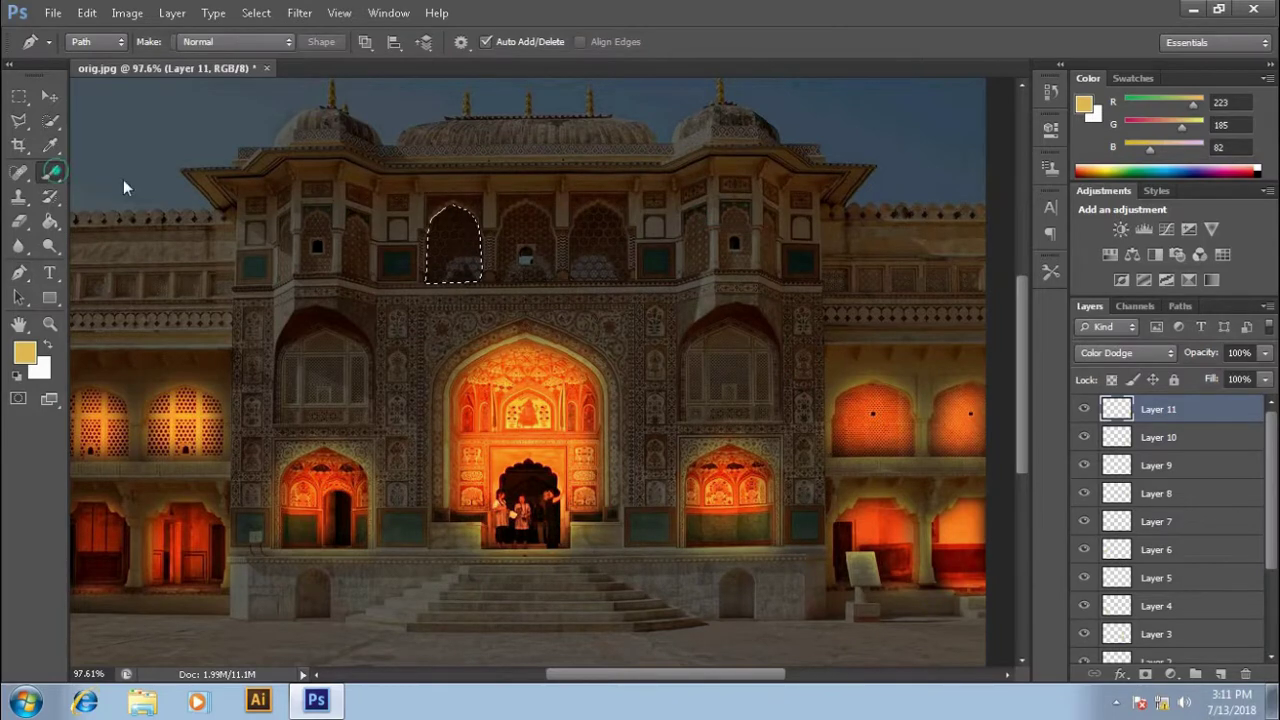
# - Paint the arch selection bright orange with the Brush on Layer 11
pyautogui.press('b')
pyautogui.moveTo(543, 271)
pyautogui.mouseDown()
pyautogui.moveTo(386, 271)
pyautogui.moveTo(443, 271)
pyautogui.moveTo(452, 221)
pyautogui.mouseUp()
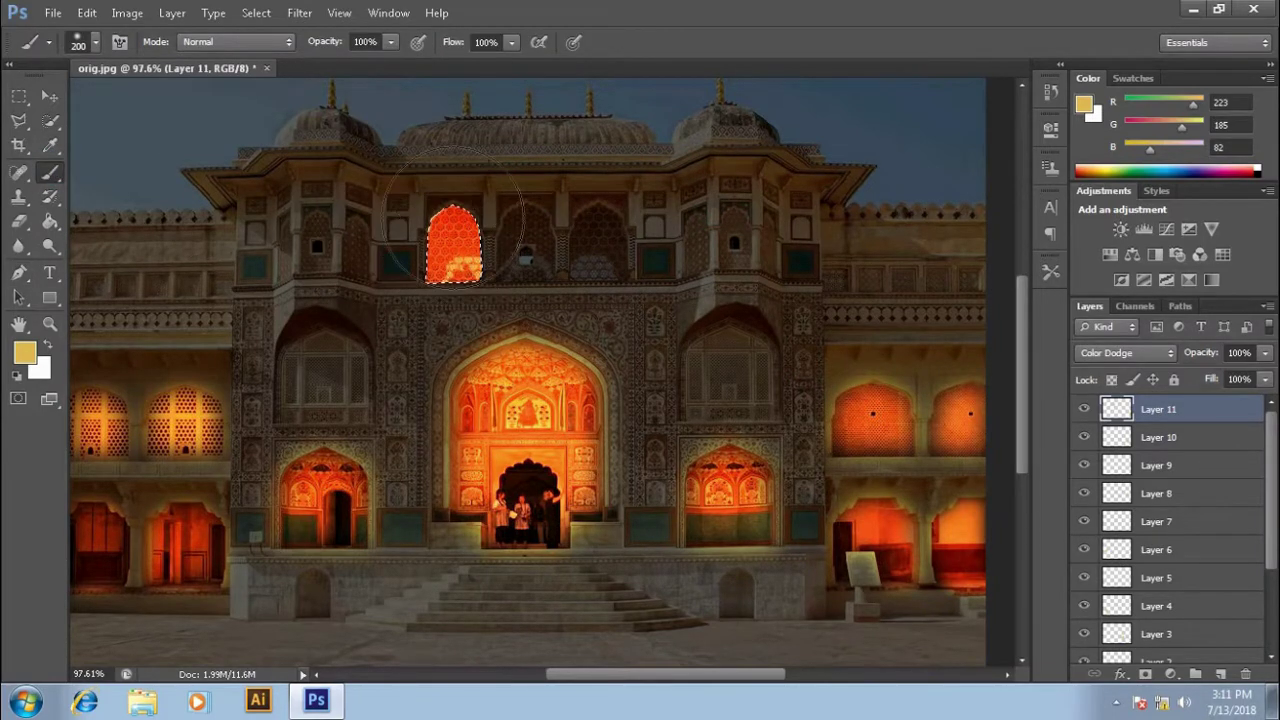
pyautogui.click(49, 95)
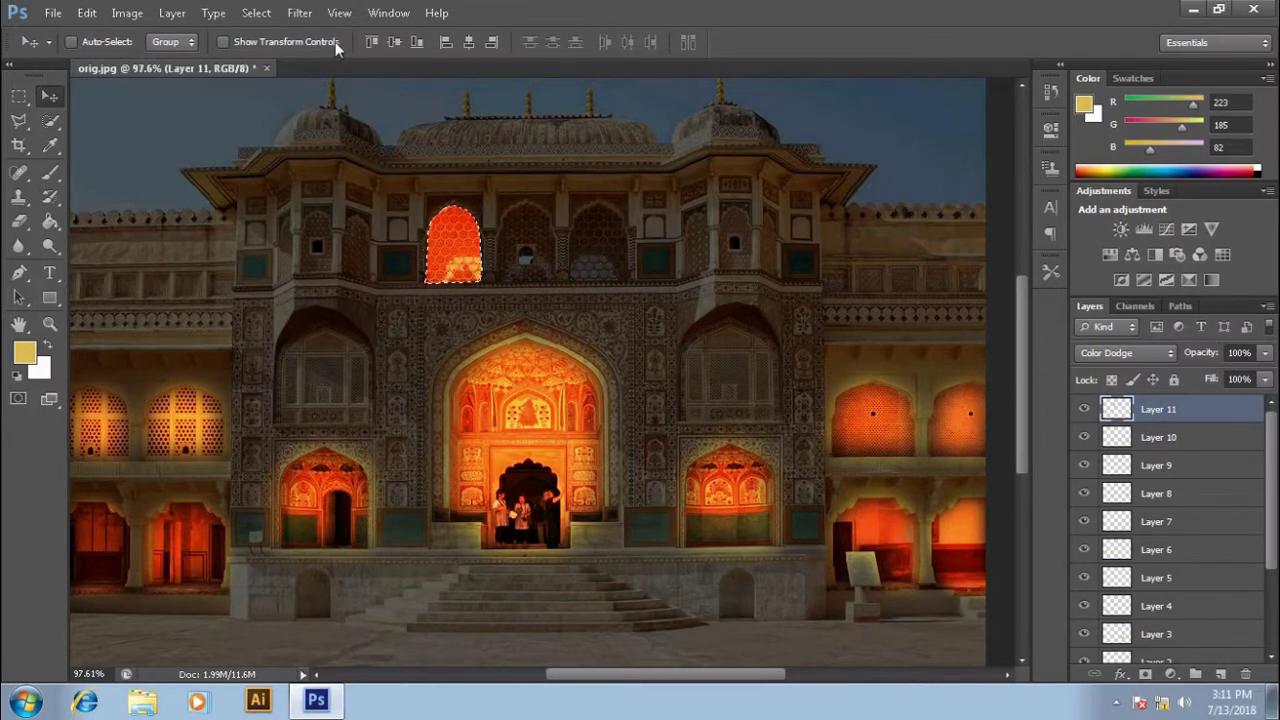
pyautogui.click(299, 16)
pyautogui.moveTo(308, 202)
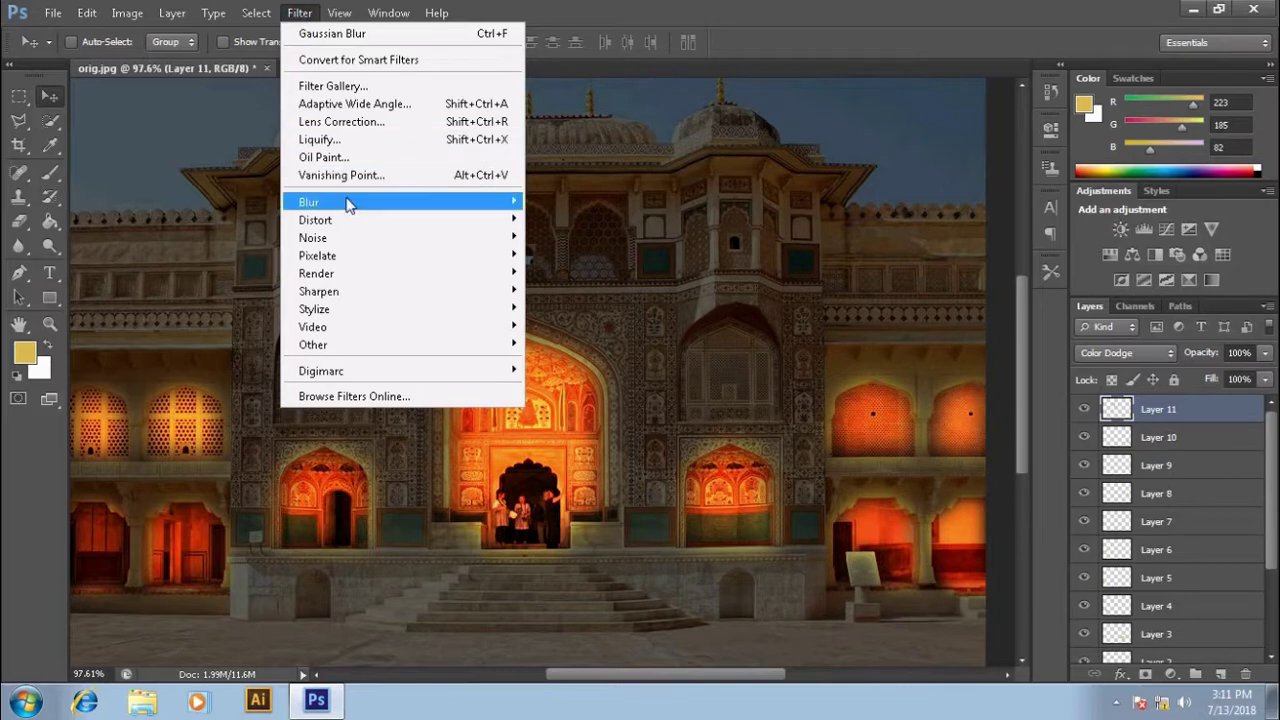
# - Apply a Gaussian Blur to the orange window fill and deselect
pyautogui.click(597, 334)
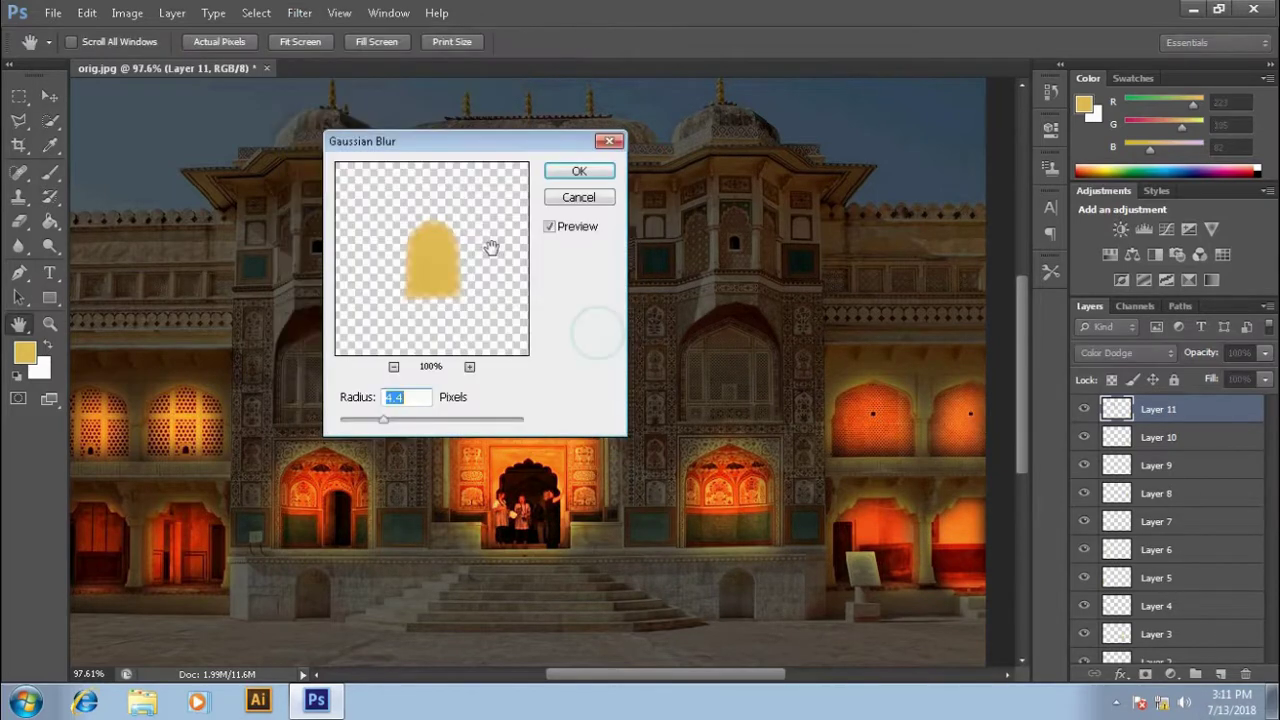
pyautogui.click(577, 173)
pyautogui.hotkey('ctrl', 'd')
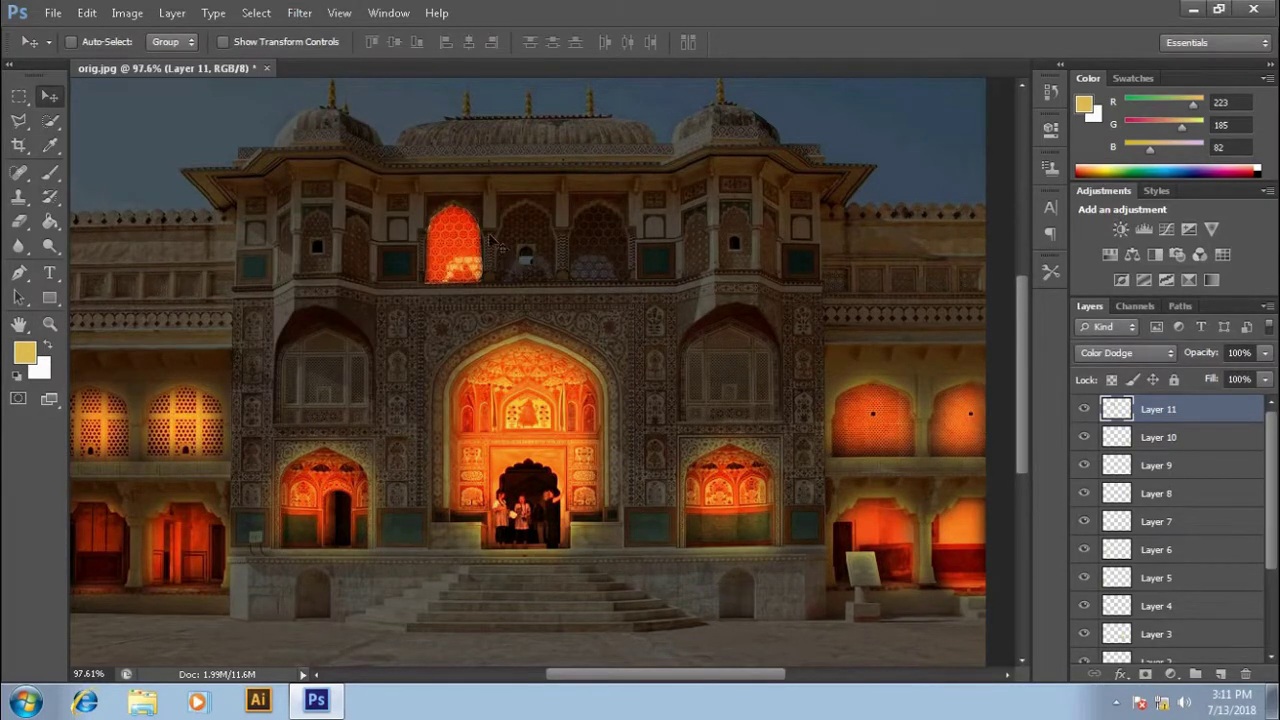
# - Reapply Gaussian Blur with the radius raised to 7.4 pixels
pyautogui.click(297, 13)
pyautogui.moveTo(309, 202)
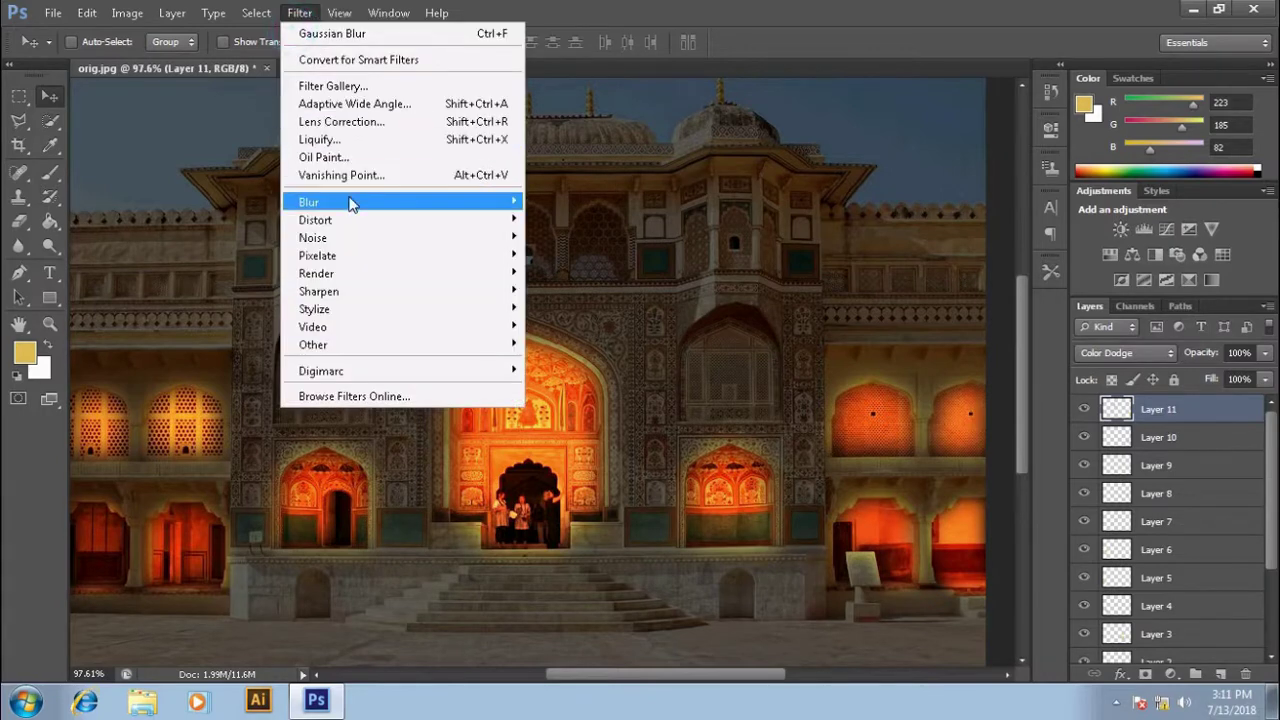
pyautogui.click(576, 337)
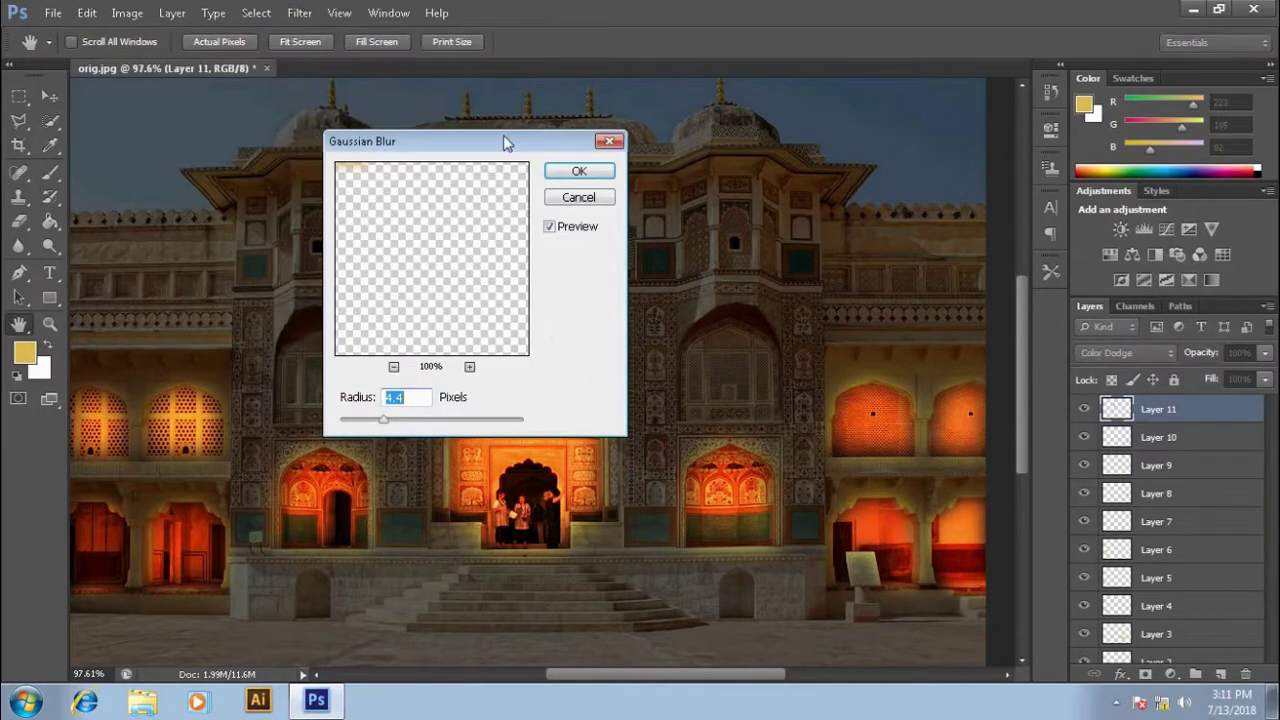
pyautogui.moveTo(491, 137); pyautogui.dragTo(716, 140)
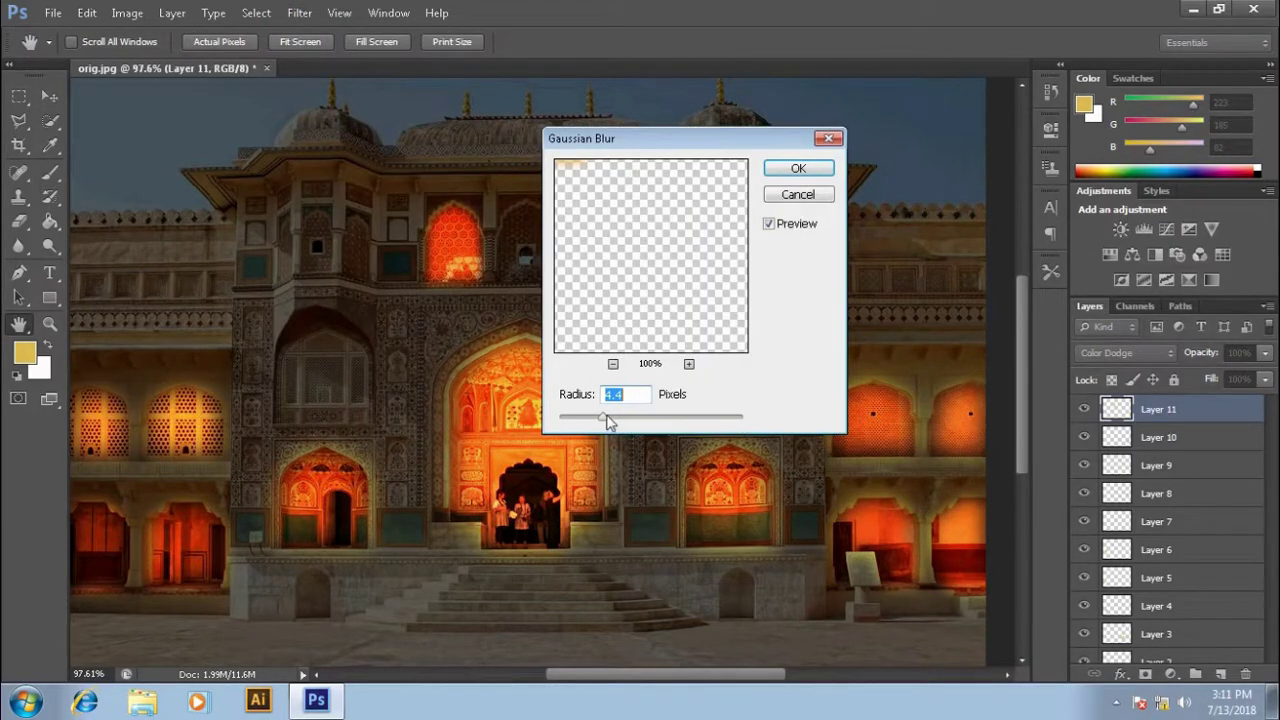
pyautogui.moveTo(608, 420); pyautogui.dragTo(628, 422)
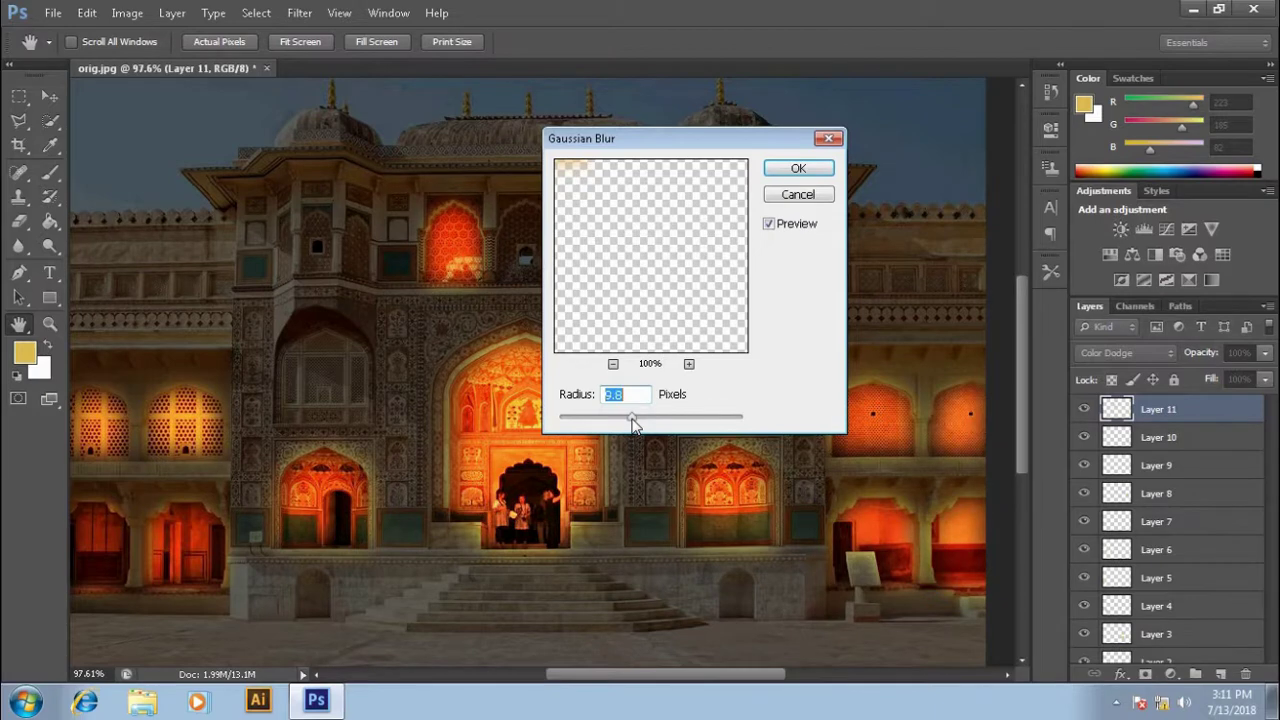
pyautogui.click(798, 168)
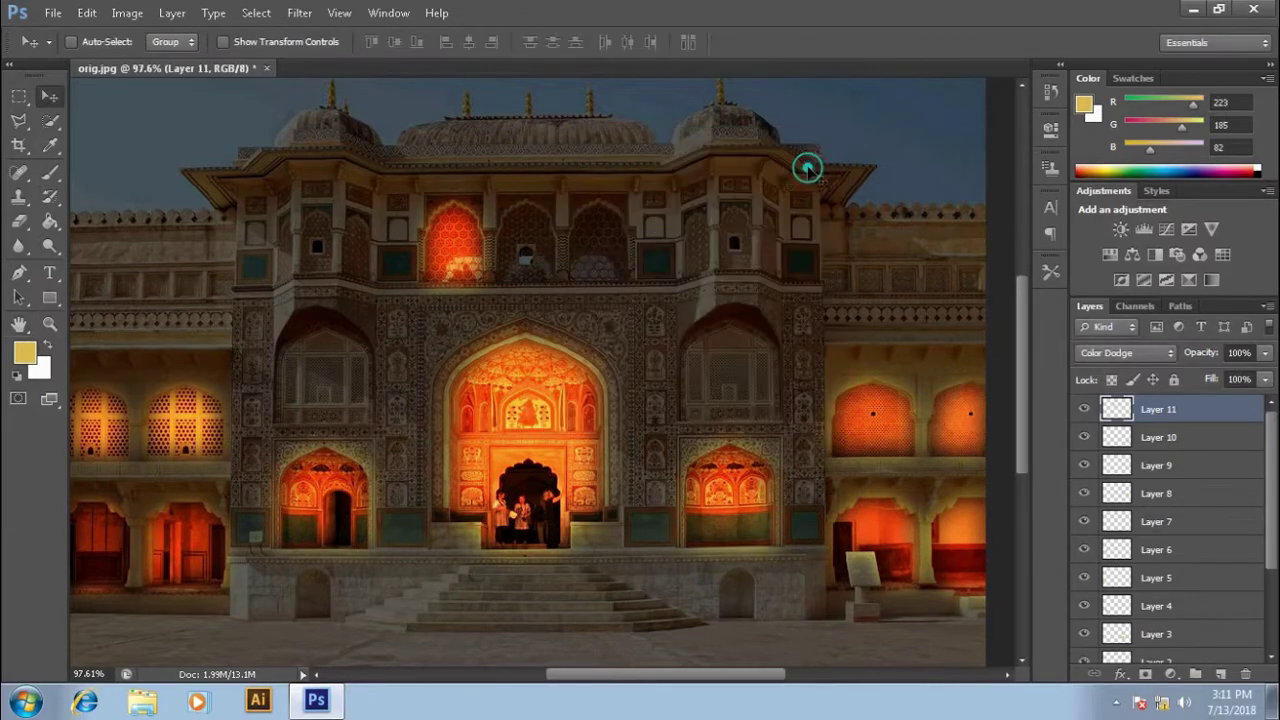
pyautogui.hotkey('ctrl', 'r')
# - Add Layer 12 and trace the next upper arch to the right as a Pen selection
pyautogui.press('p')
pyautogui.click(1218, 674)
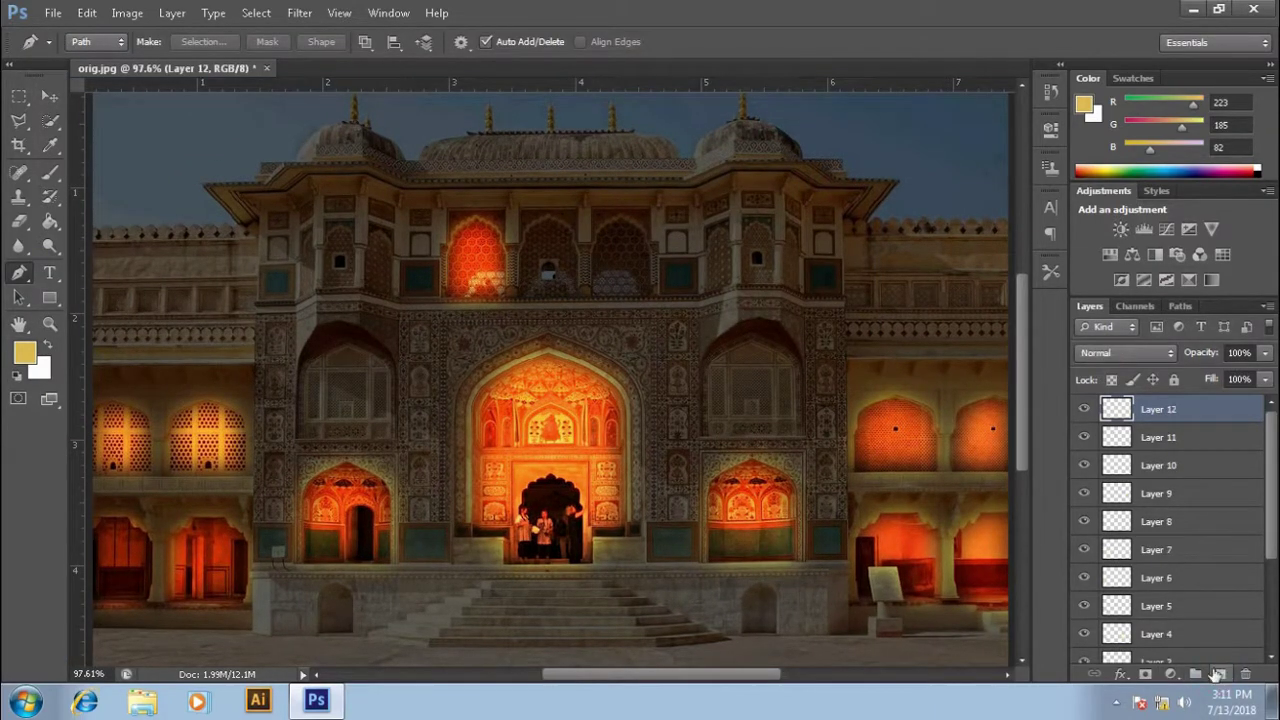
pyautogui.click(520, 293)
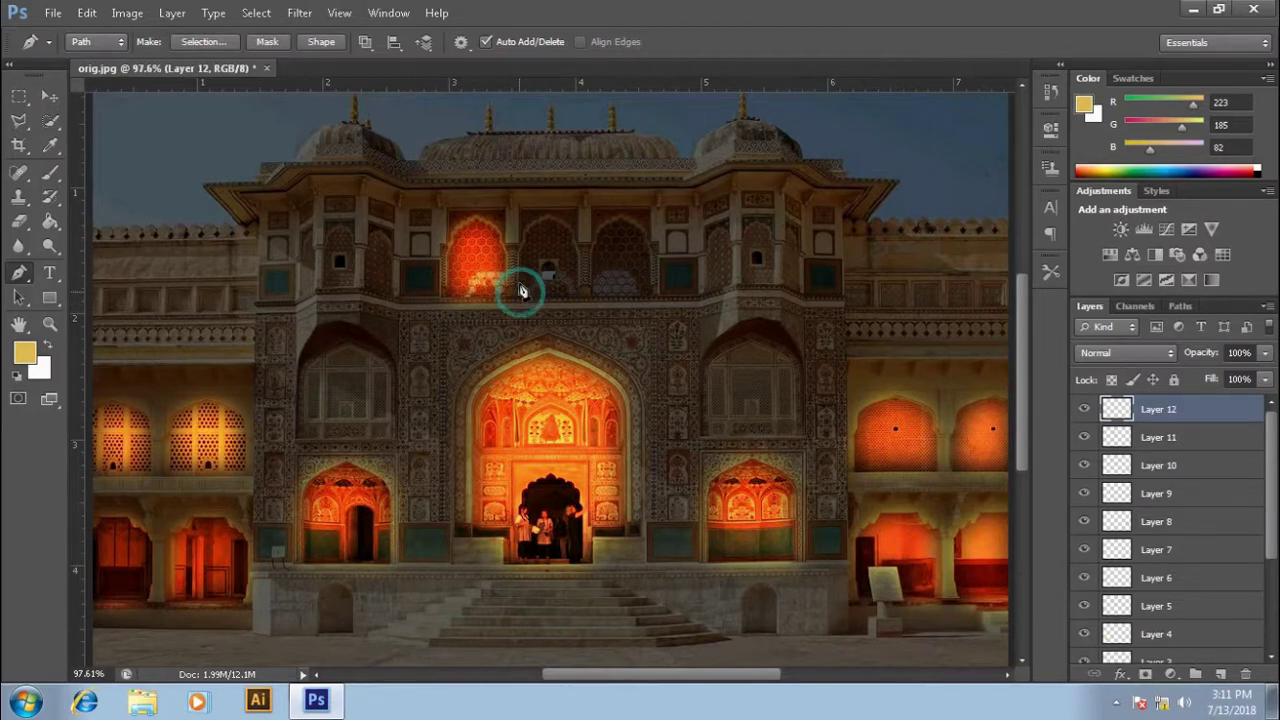
pyautogui.click(523, 236)
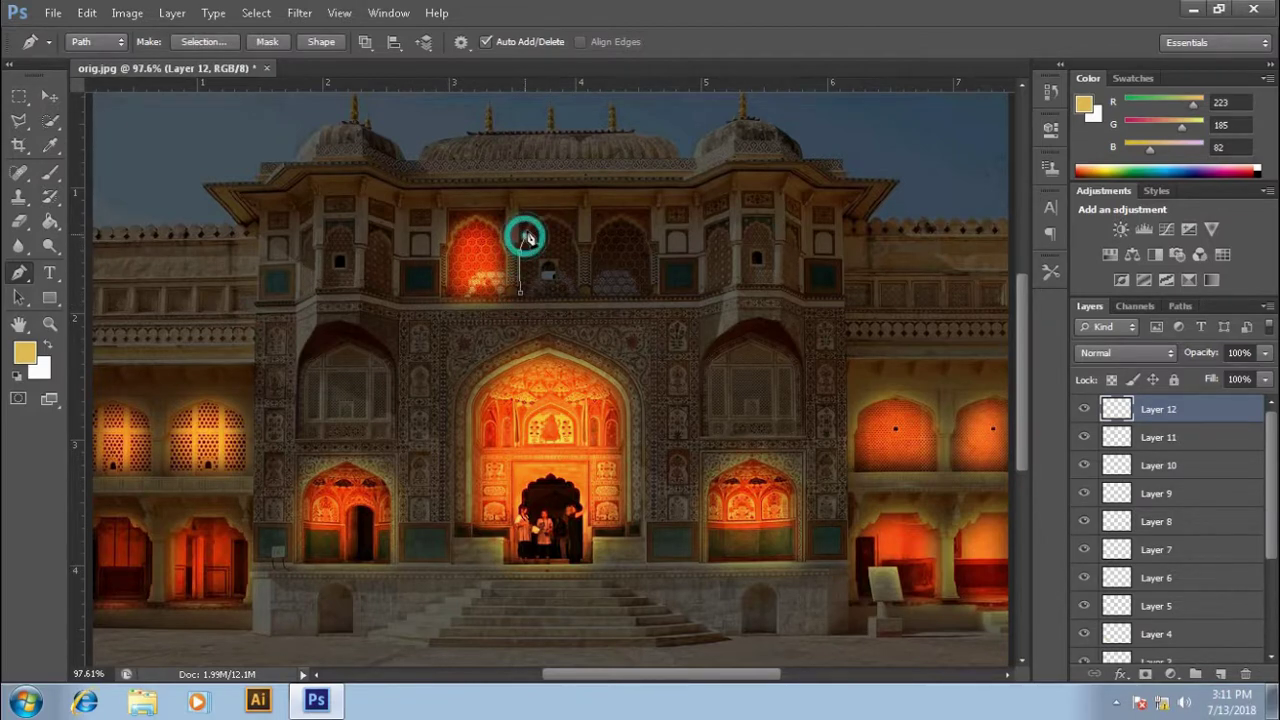
pyautogui.click(549, 218)
pyautogui.click(565, 225)
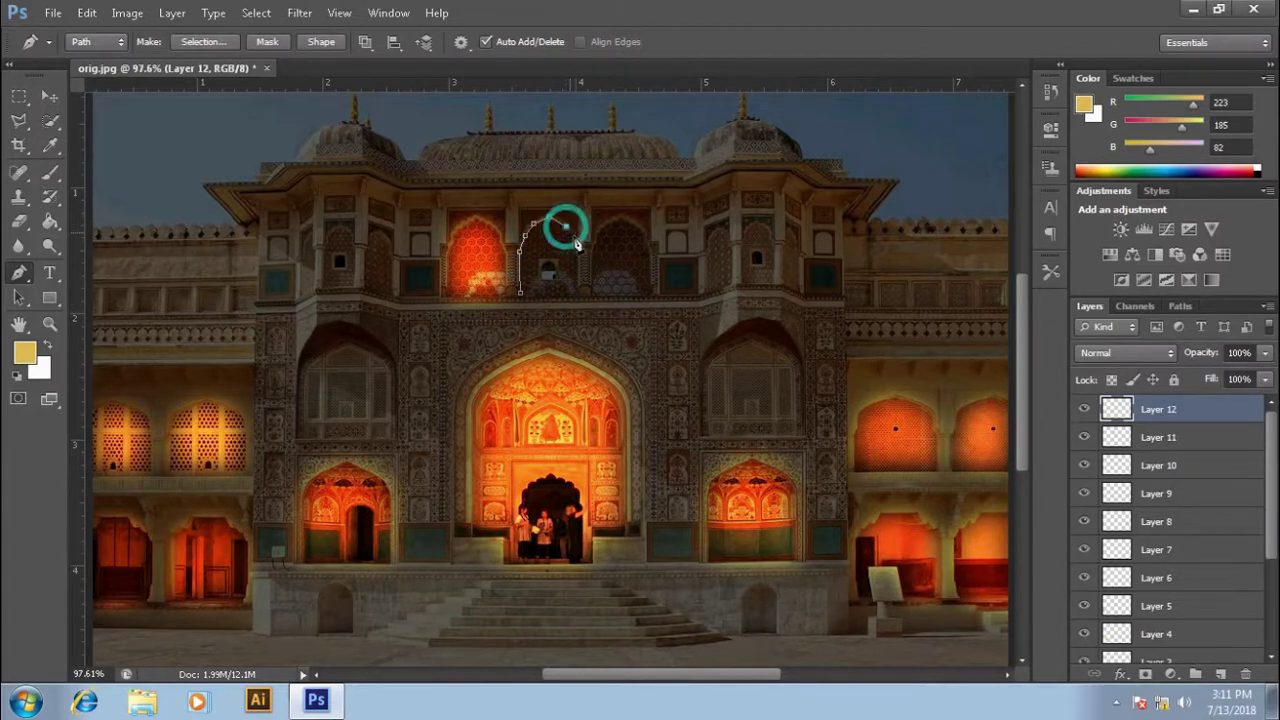
pyautogui.click(578, 255)
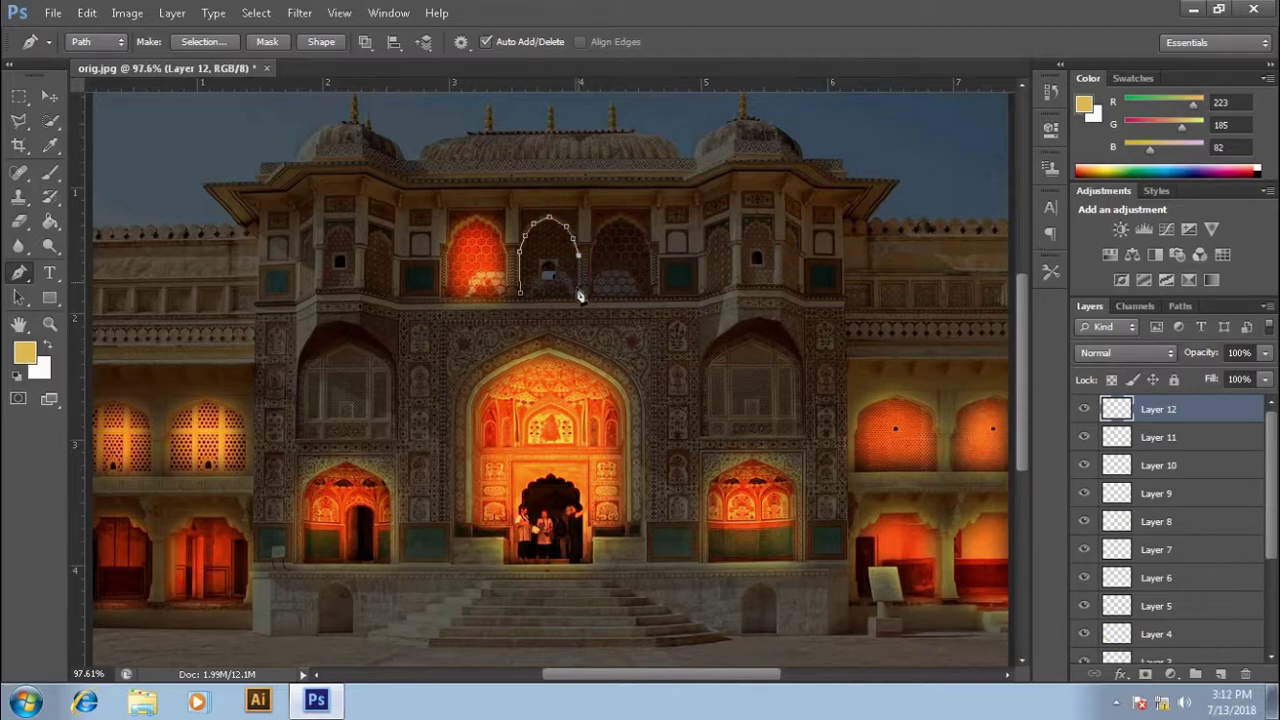
pyautogui.click(577, 296)
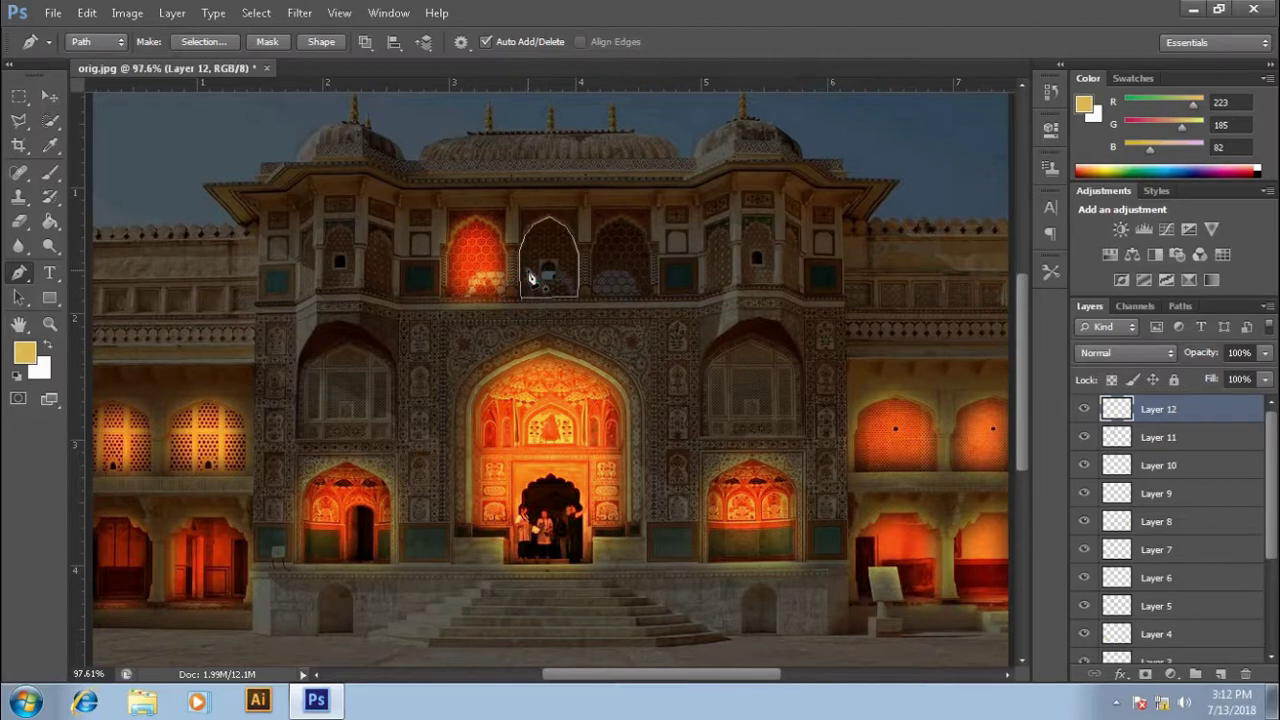
pyautogui.rightClick(529, 273)
pyautogui.click(588, 360)
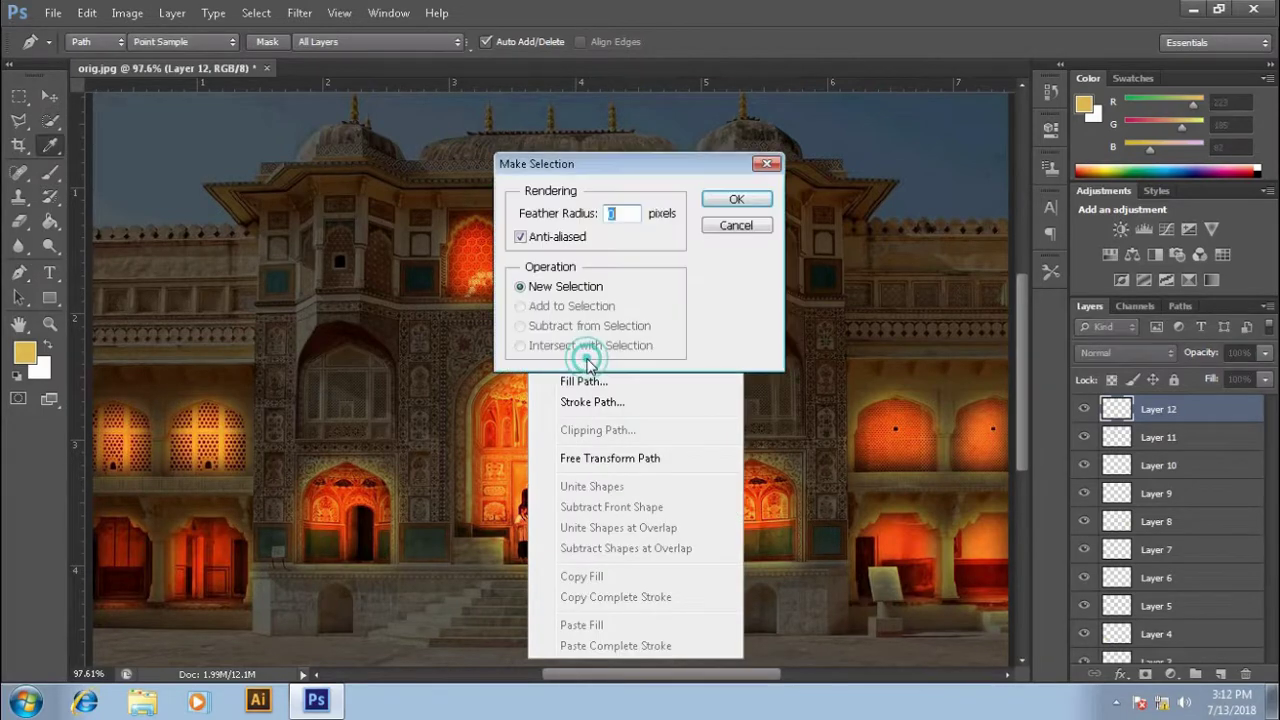
pyautogui.click(716, 201)
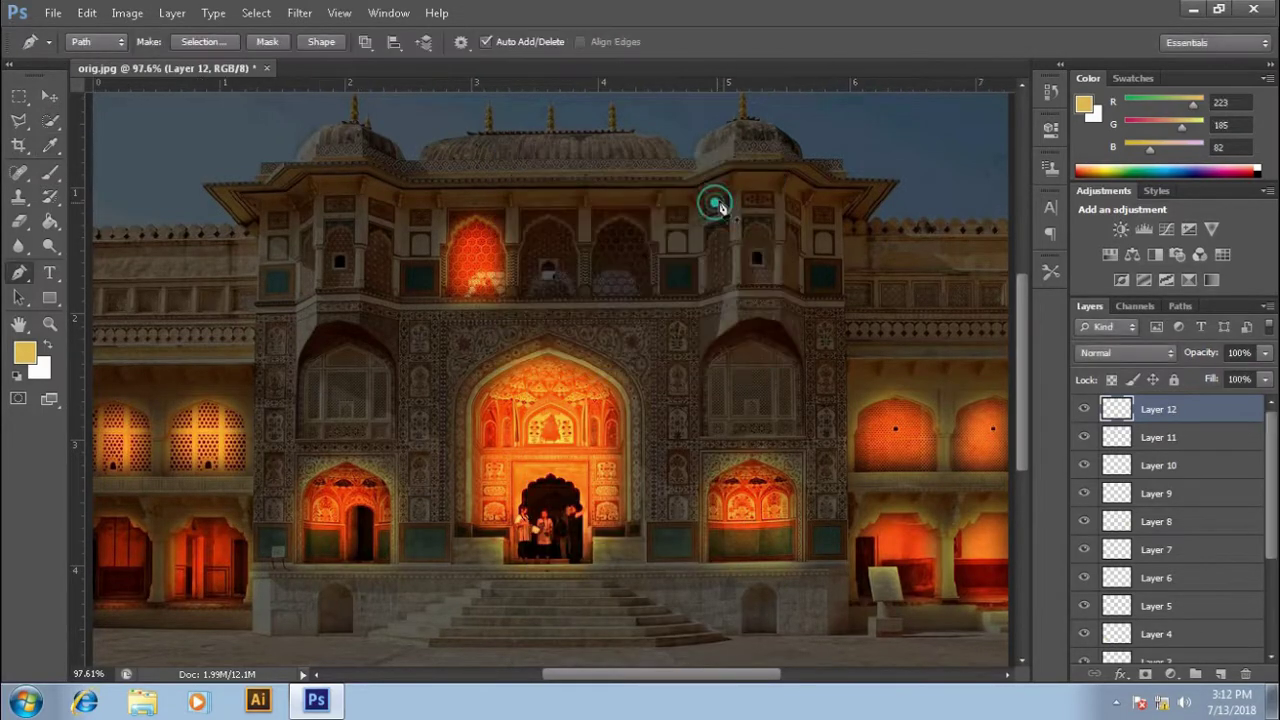
# - Paint the second arch selection solid yellow with the Brush
pyautogui.click(50, 172)
pyautogui.moveTo(511, 228)
pyautogui.mouseDown()
pyautogui.moveTo(543, 286)
pyautogui.moveTo(537, 251)
pyautogui.mouseUp()
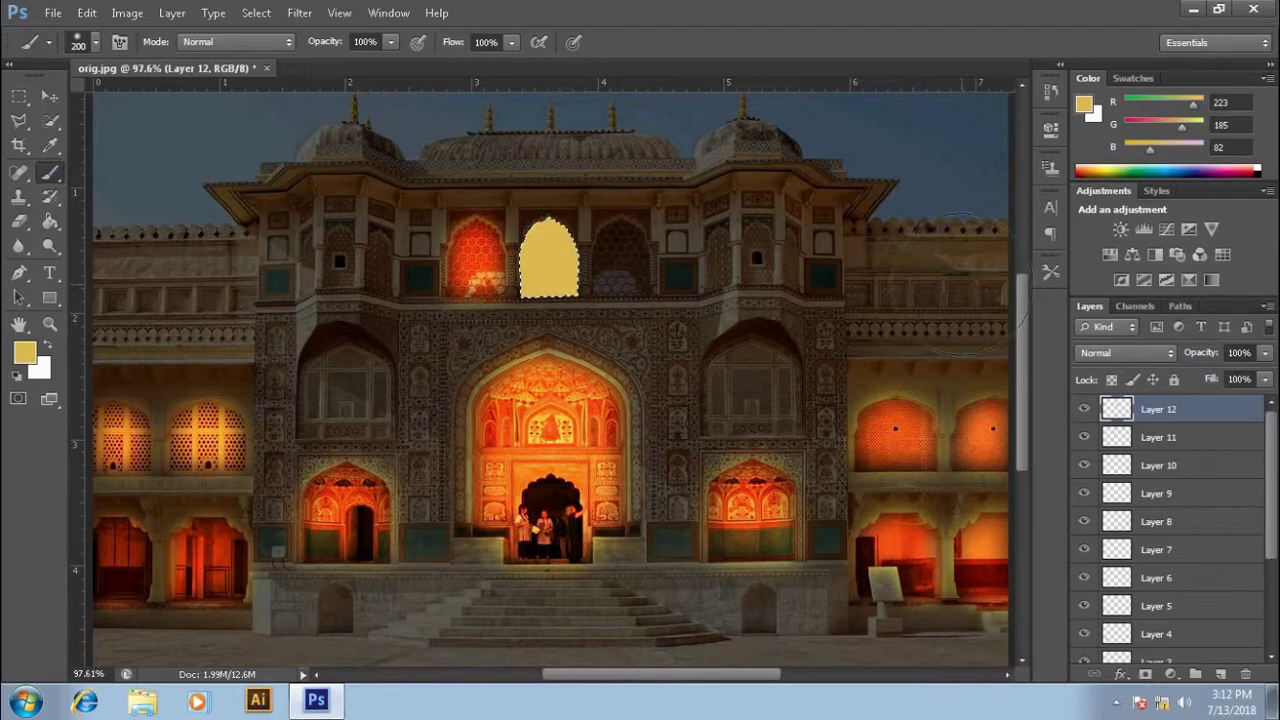
pyautogui.click(1163, 356)
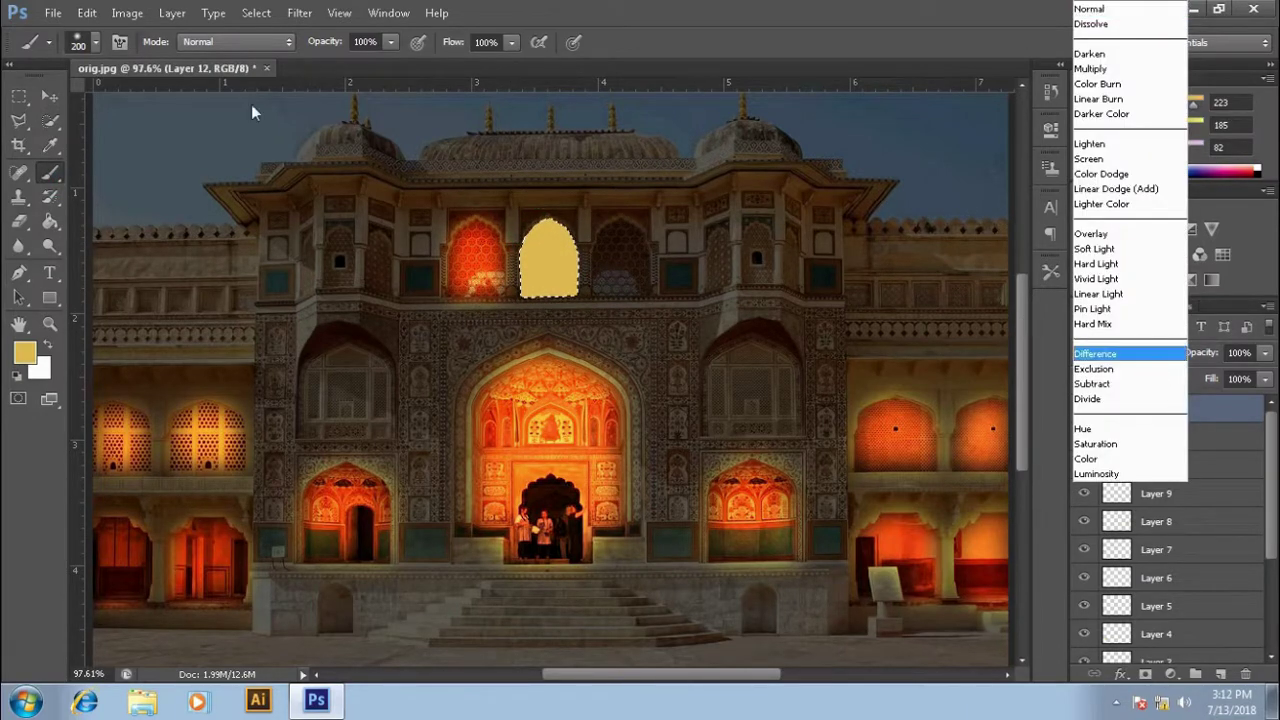
# - Gaussian-blur the yellow fill and set Layer 12's blend mode to Color Dodge
pyautogui.click(59, 92)
pyautogui.click(299, 13)
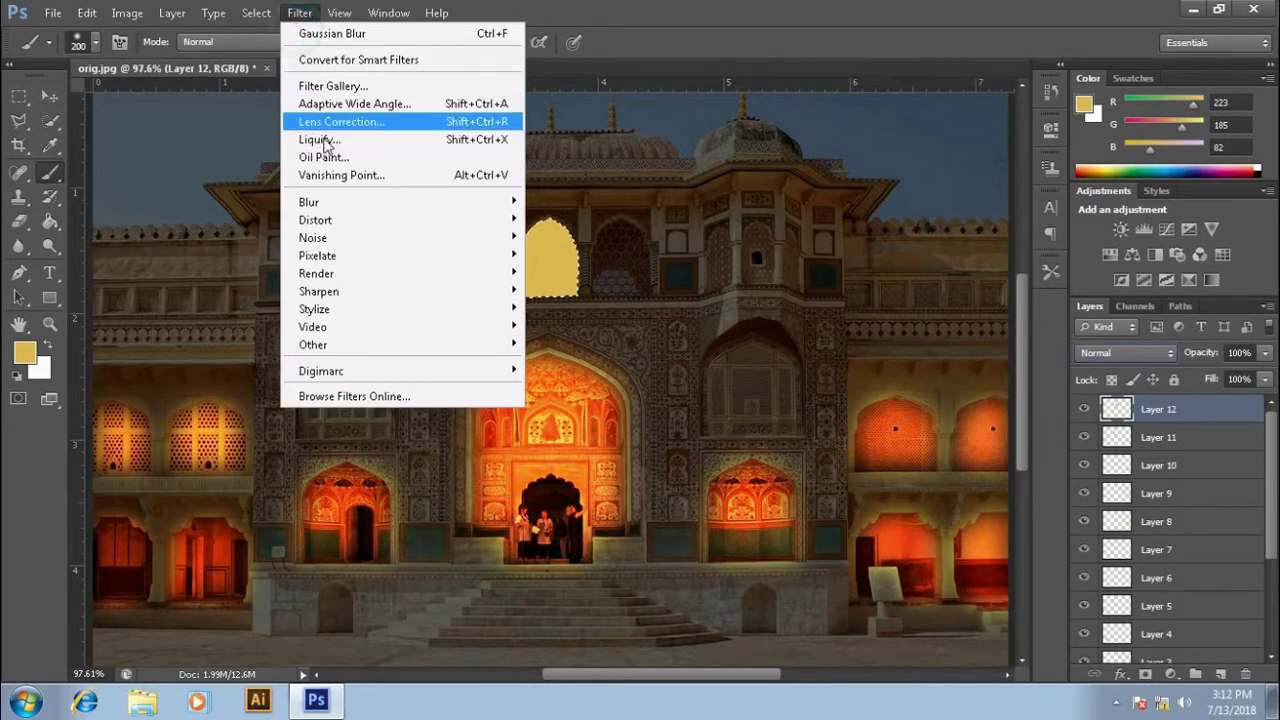
pyautogui.moveTo(308, 202)
pyautogui.click(570, 333)
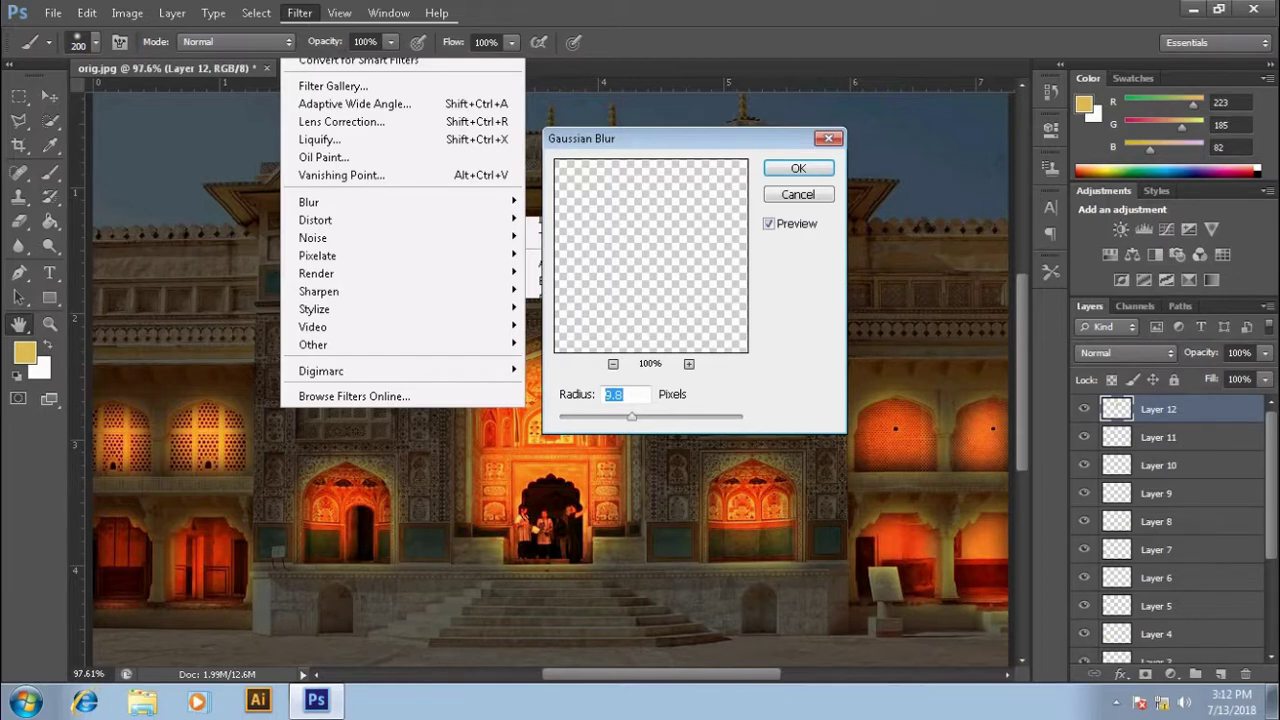
pyautogui.click(798, 168)
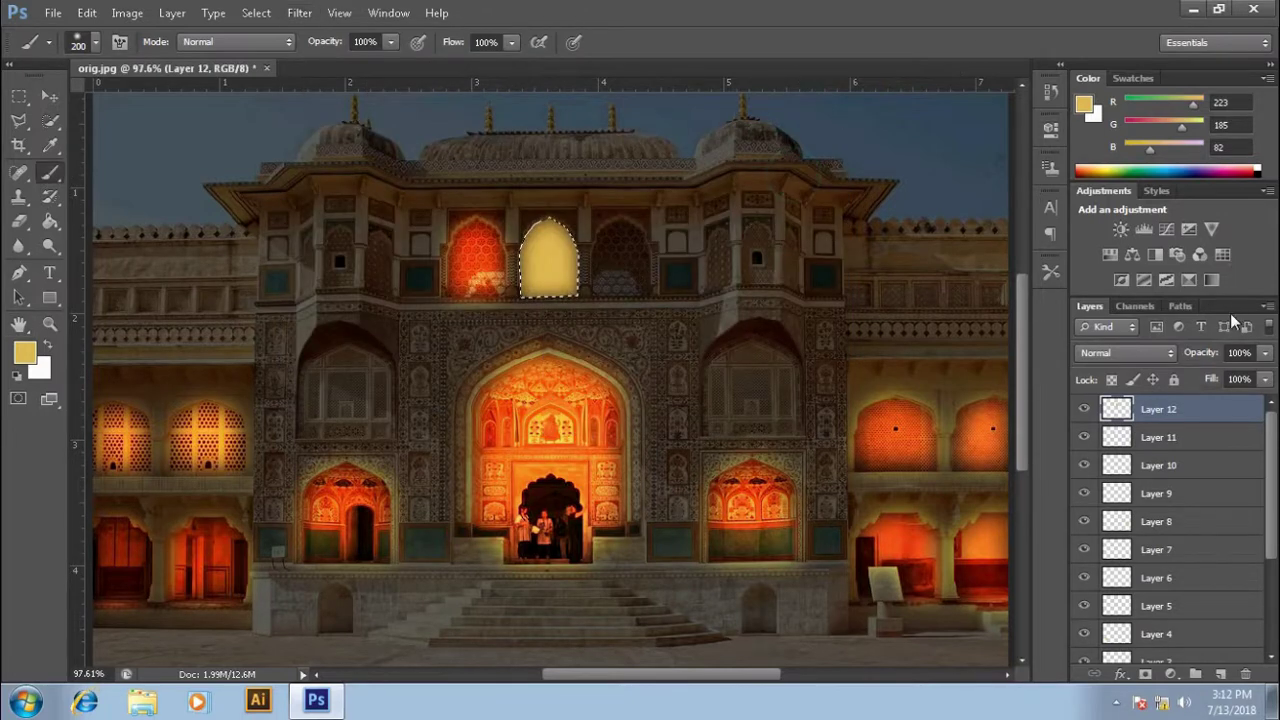
pyautogui.click(1125, 352)
pyautogui.click(1101, 173)
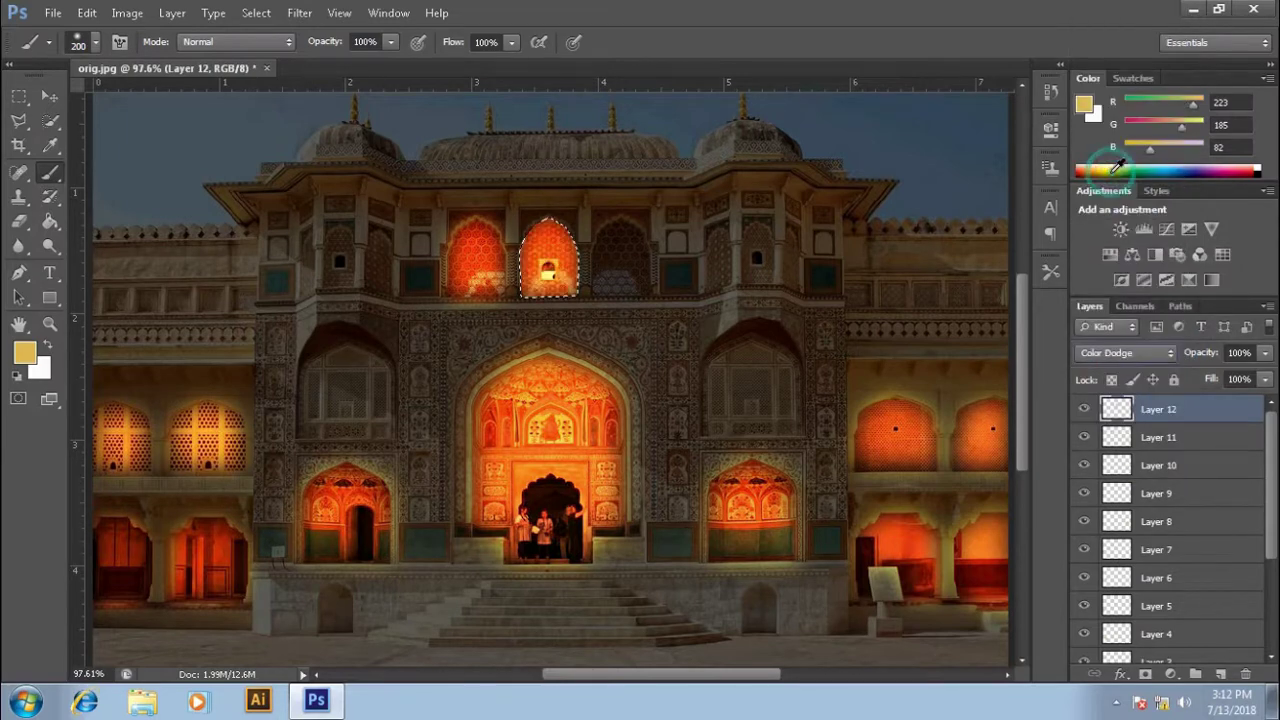
# - Deselect and reapply Gaussian Blur at a 12.7-pixel radius to soften the glow
pyautogui.click(49, 96)
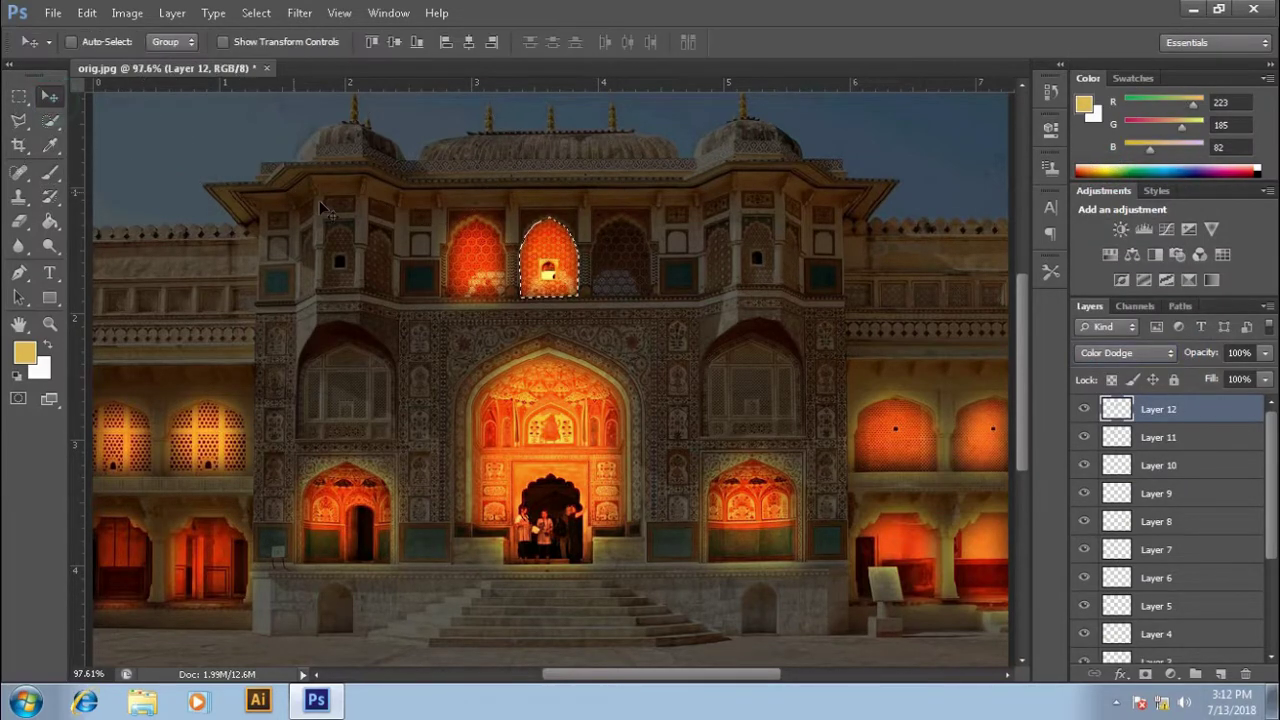
pyautogui.hotkey('ctrl', 'd')
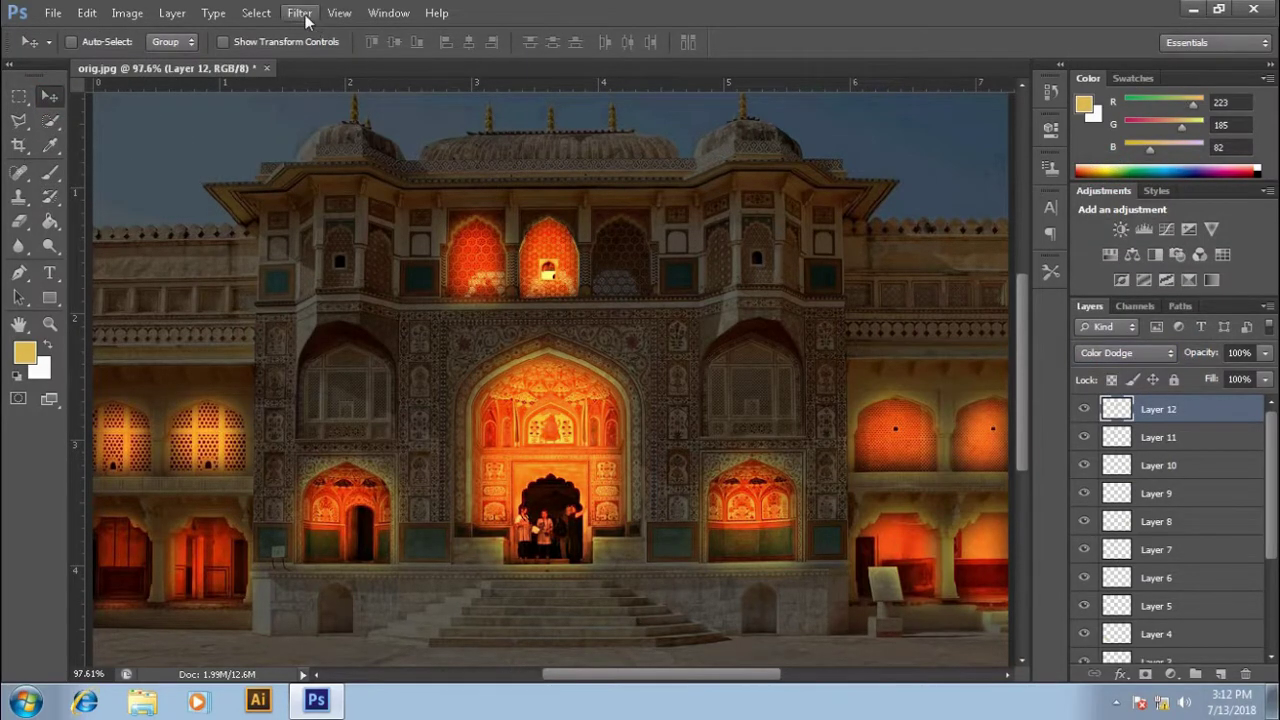
pyautogui.click(303, 14)
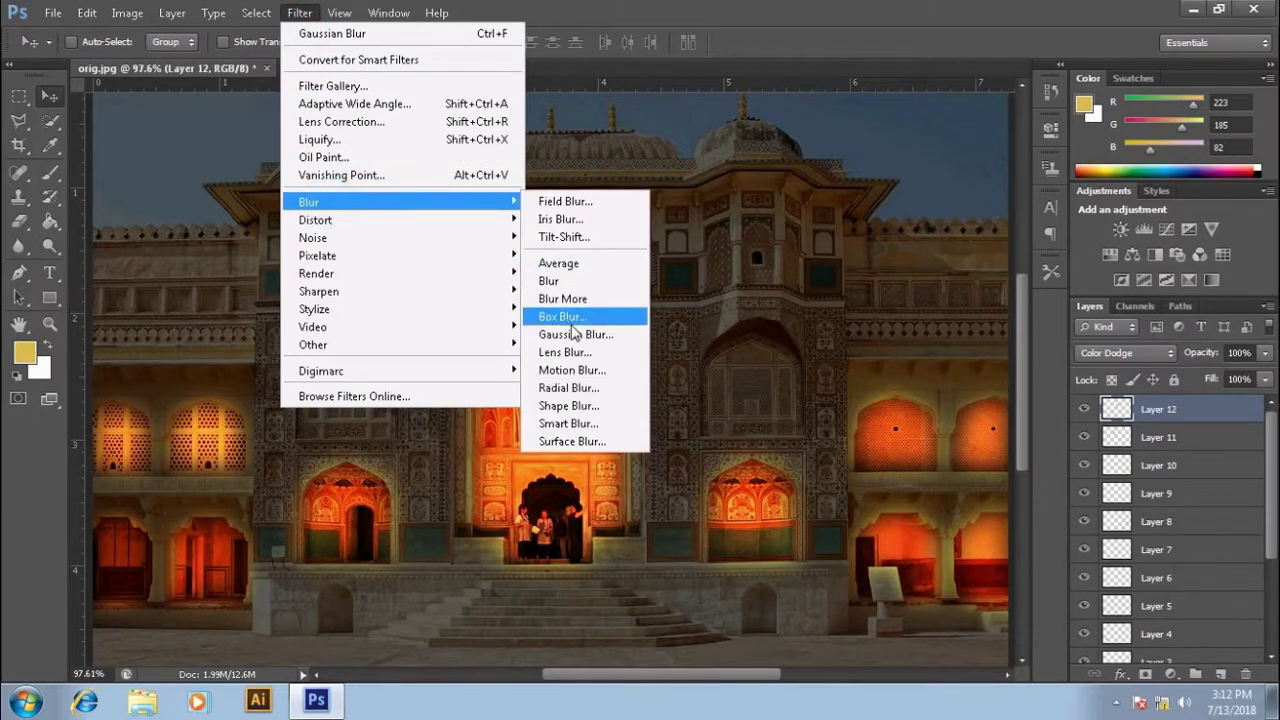
pyautogui.click(575, 334)
pyautogui.moveTo(674, 148); pyautogui.dragTo(801, 155)
pyautogui.moveTo(757, 428); pyautogui.dragTo(762, 432)
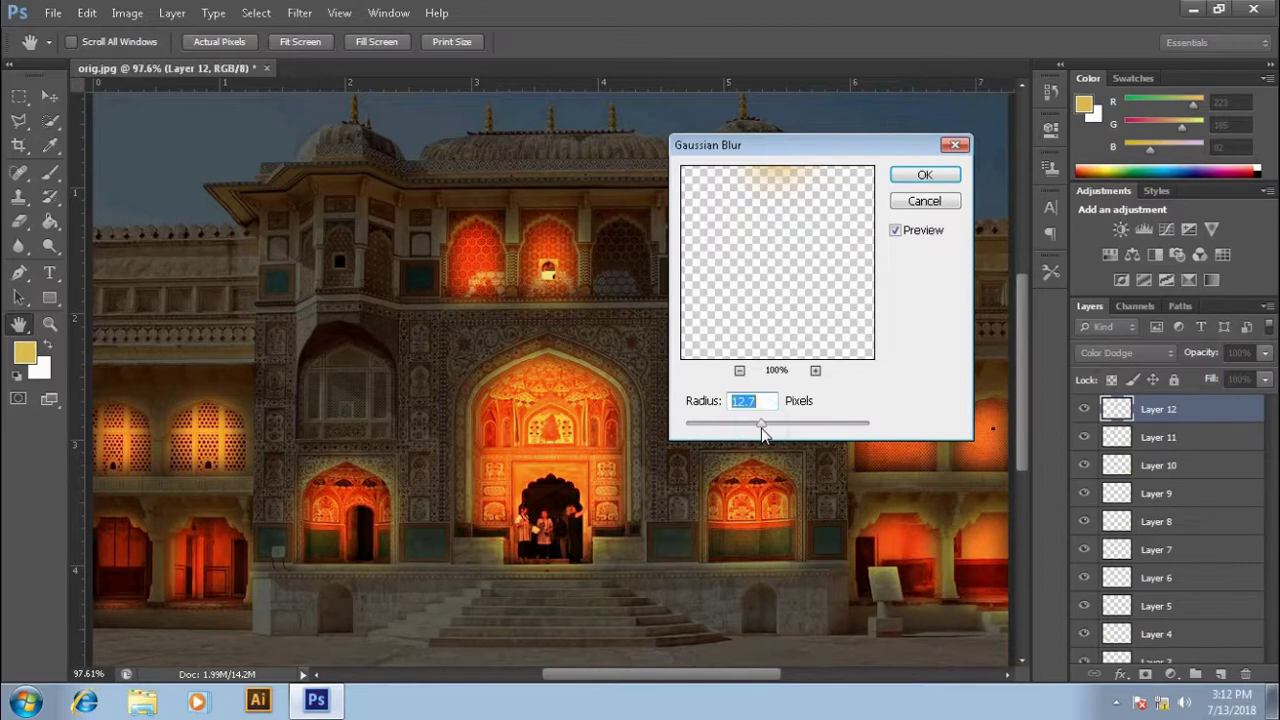
pyautogui.click(922, 177)
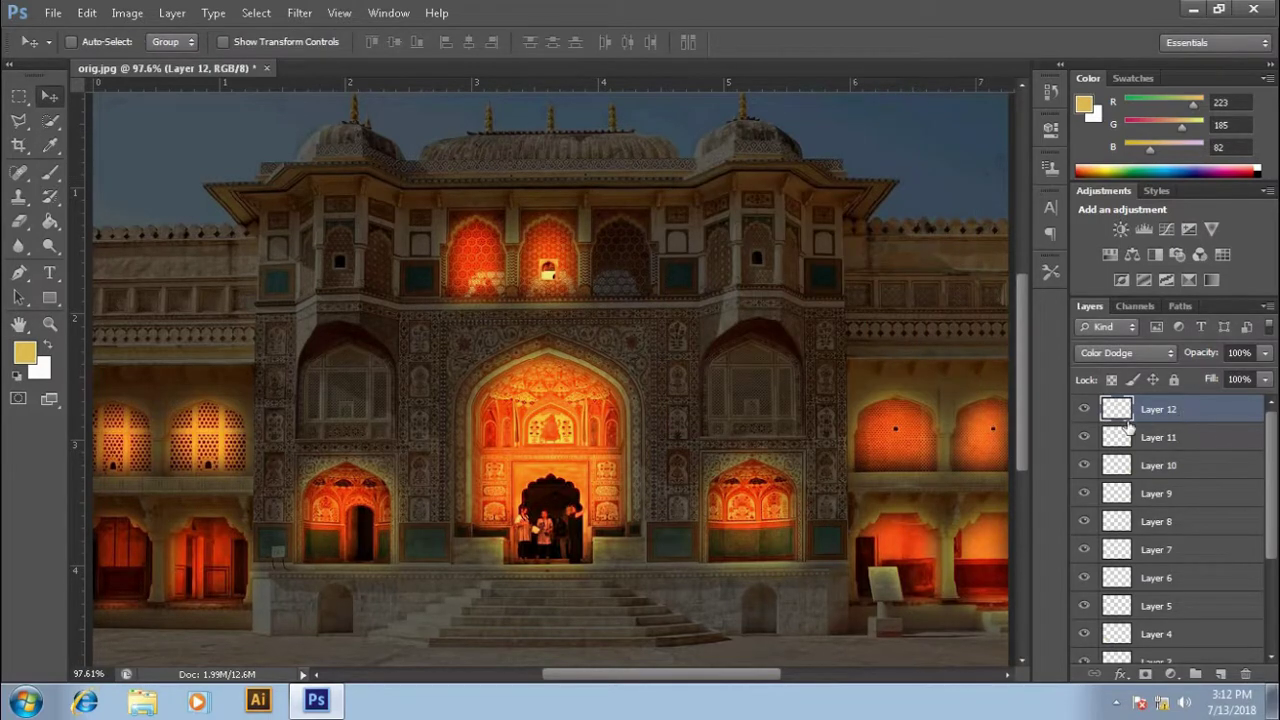
# - Shrink the Layer 12 glow slightly with Free Transform and nudge it up
pyautogui.hotkey('ctrl', 't')
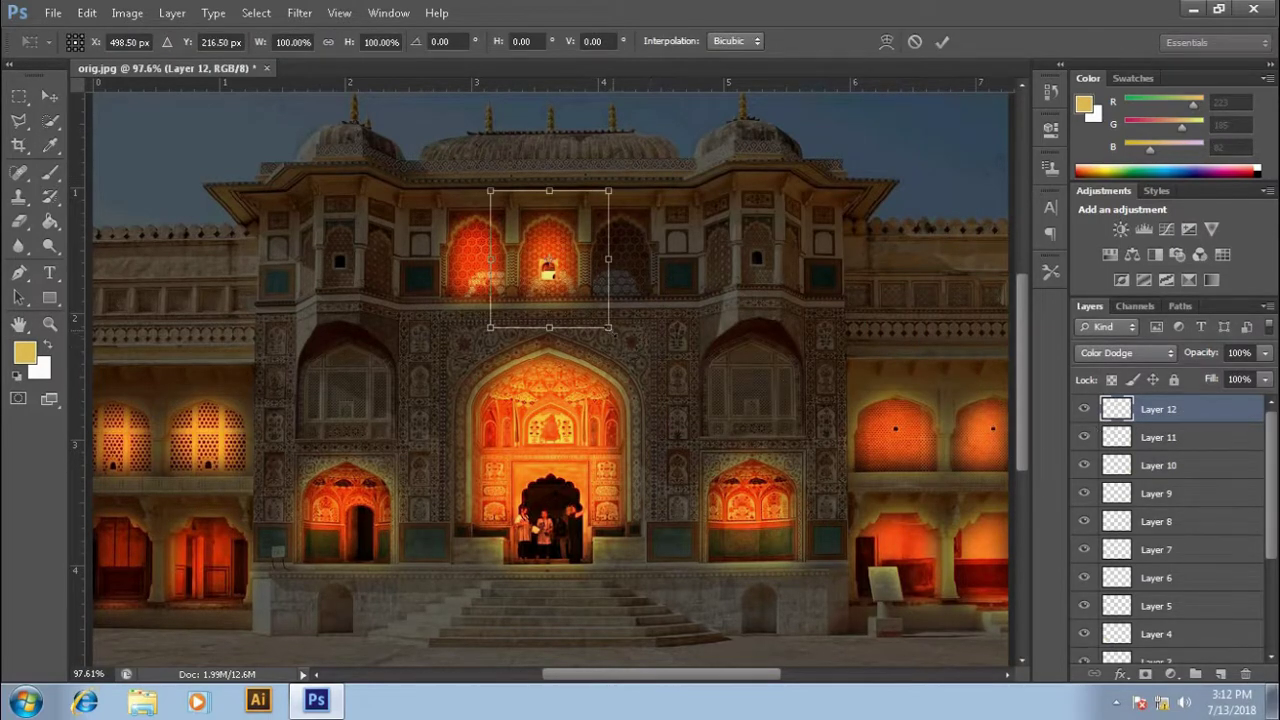
pyautogui.moveTo(608, 327); pyautogui.dragTo(602, 321)
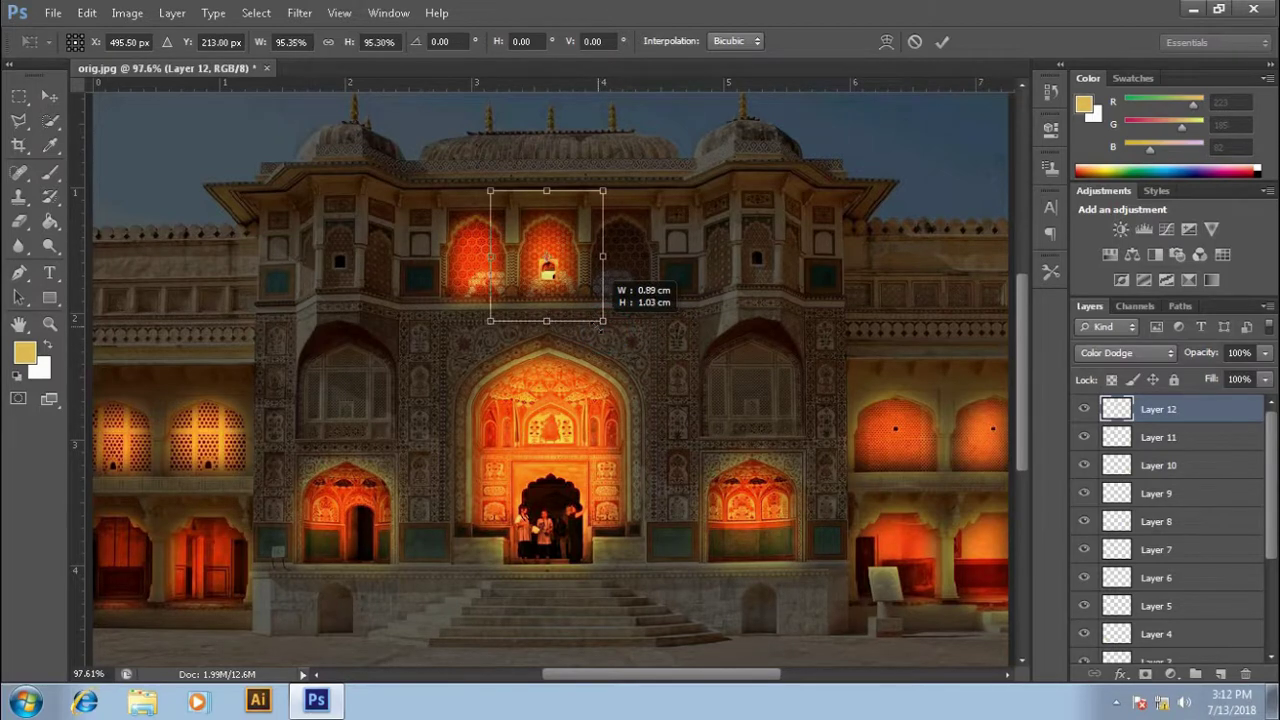
pyautogui.moveTo(490, 258); pyautogui.dragTo(494, 258)
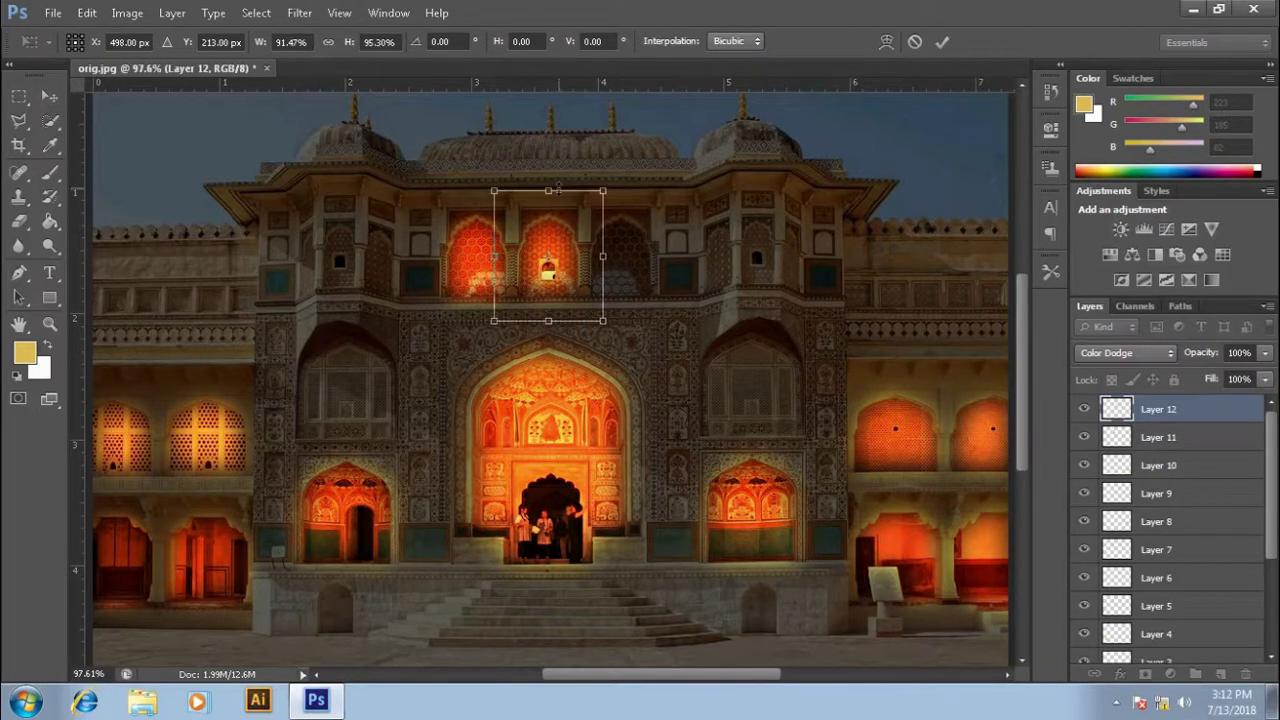
pyautogui.moveTo(548, 194); pyautogui.dragTo(548, 198)
pyautogui.press('Up')
pyautogui.press('Up')
pyautogui.press('Return')
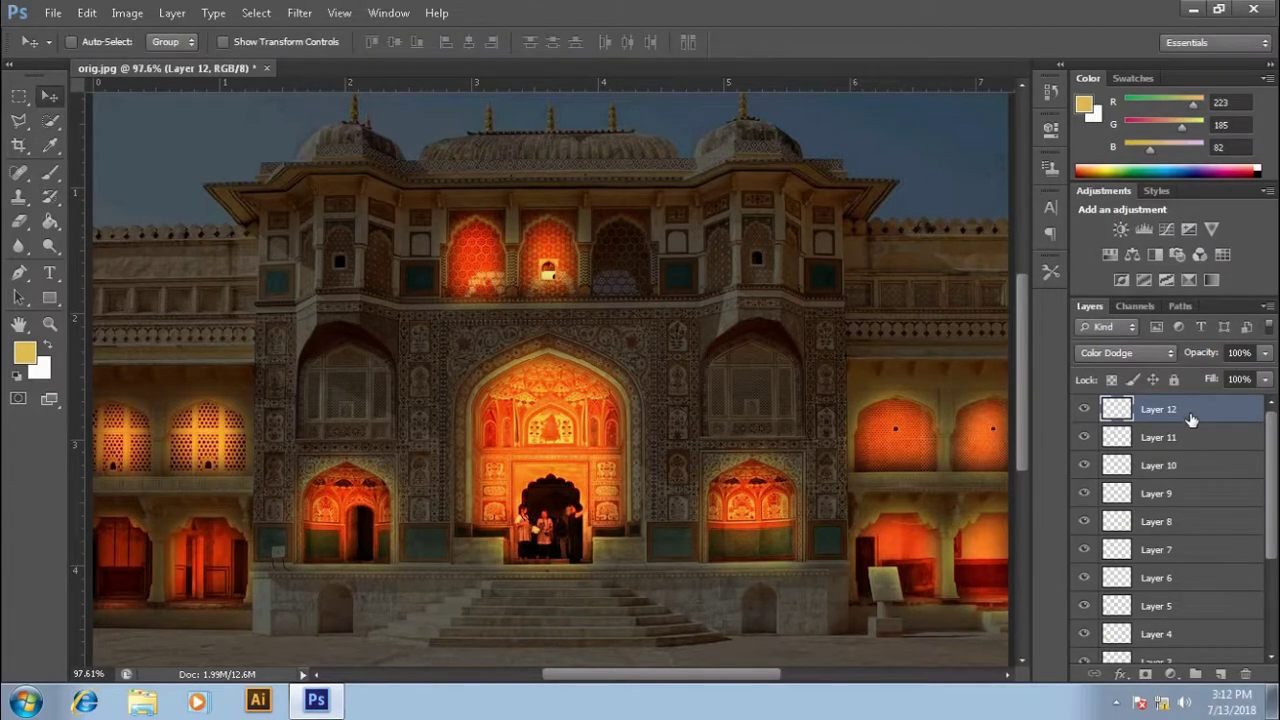
# - Duplicate Layer 12 and move the copy onto the third upper arch
pyautogui.rightClick(1191, 419)
pyautogui.click(1019, 94)
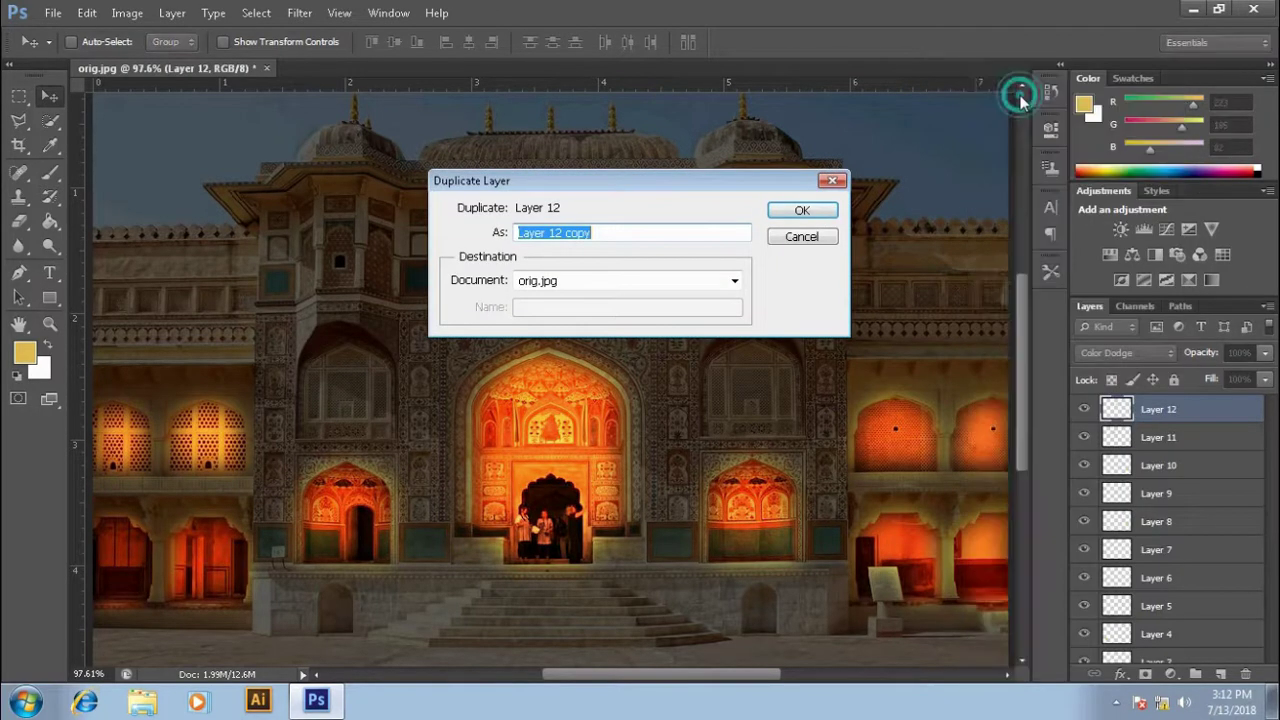
pyautogui.click(802, 210)
pyautogui.moveTo(541, 264); pyautogui.dragTo(630, 280)
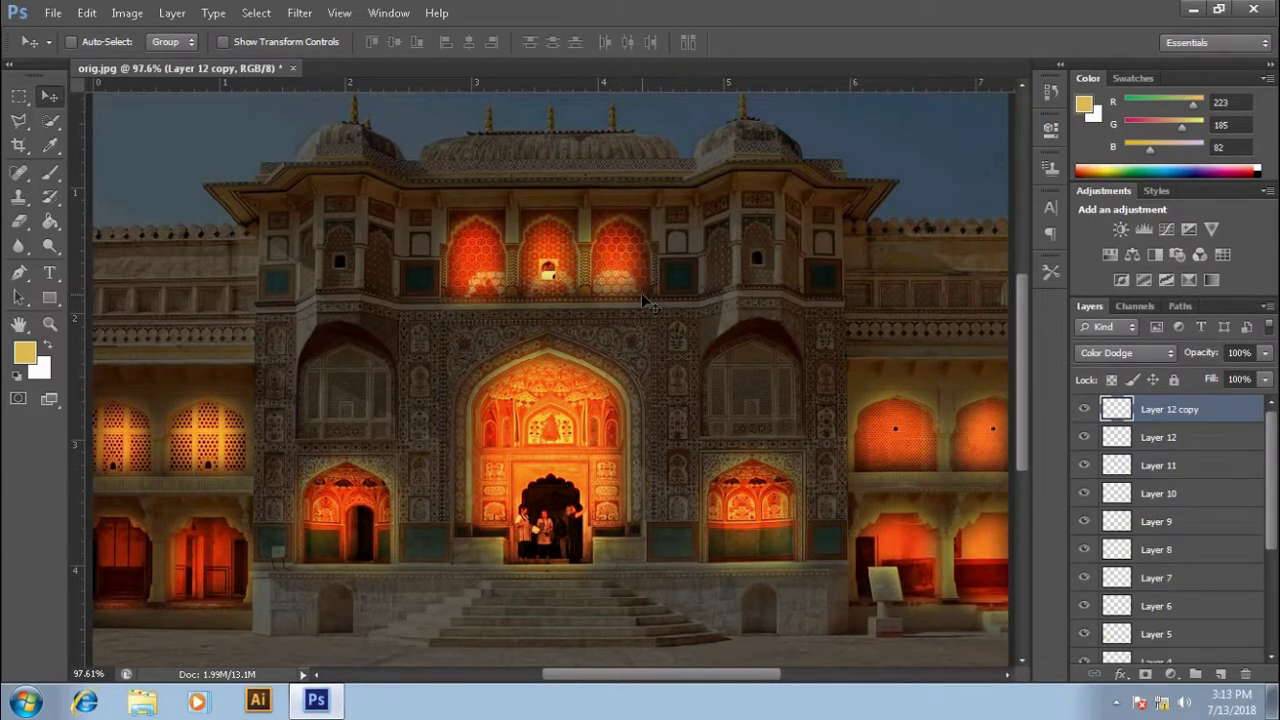
pyautogui.click(677, 255)
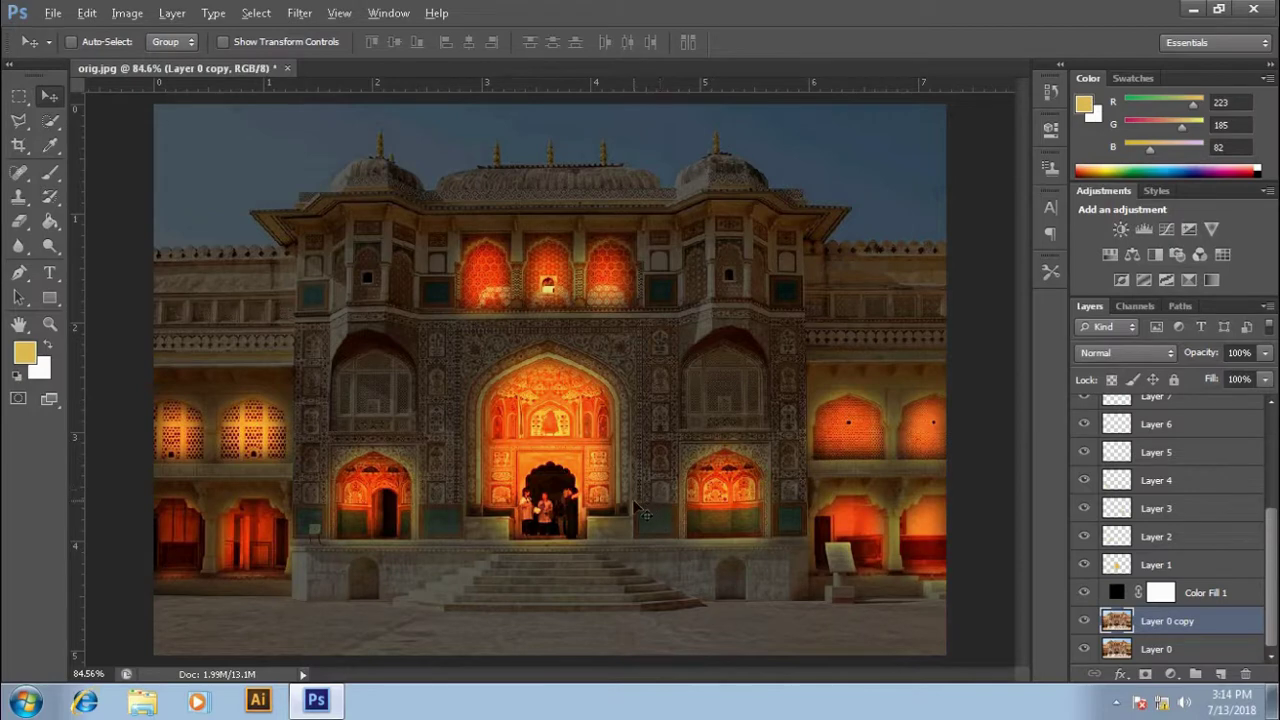
# - Save a web-ready copy of the facade image with File > Save for Web
pyautogui.scroll(1, 637, 508)
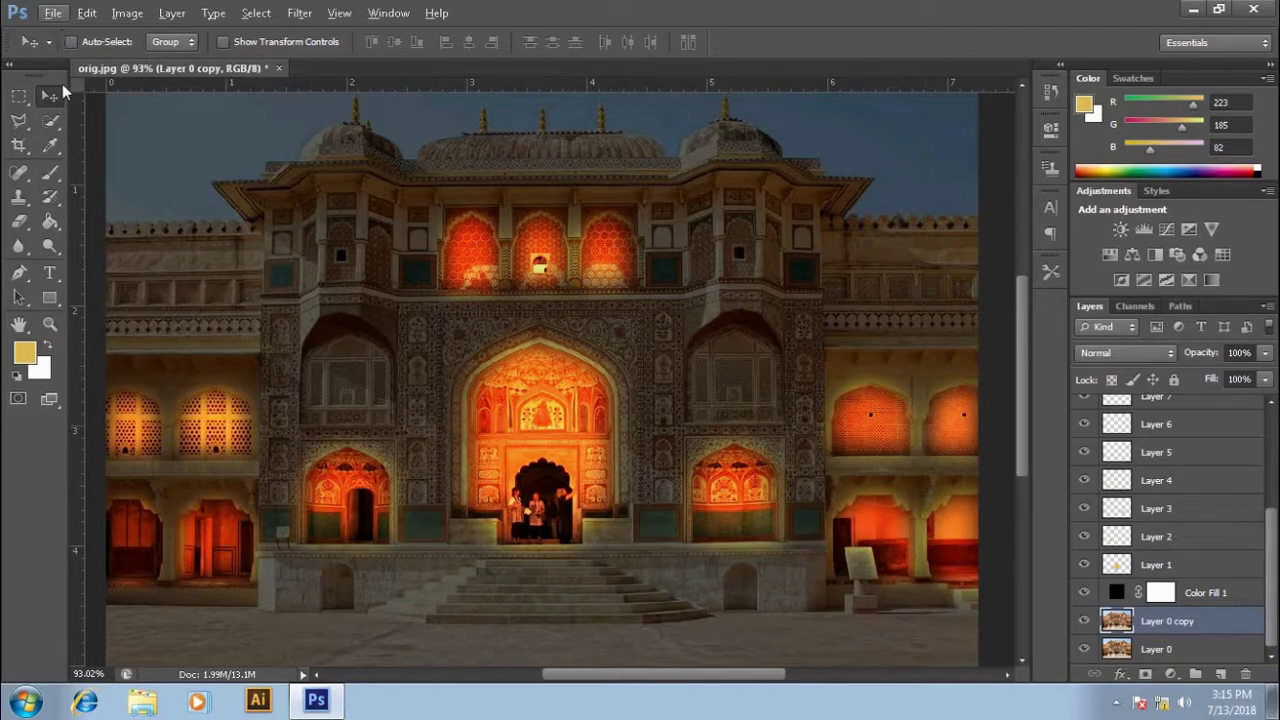
pyautogui.click(53, 14)
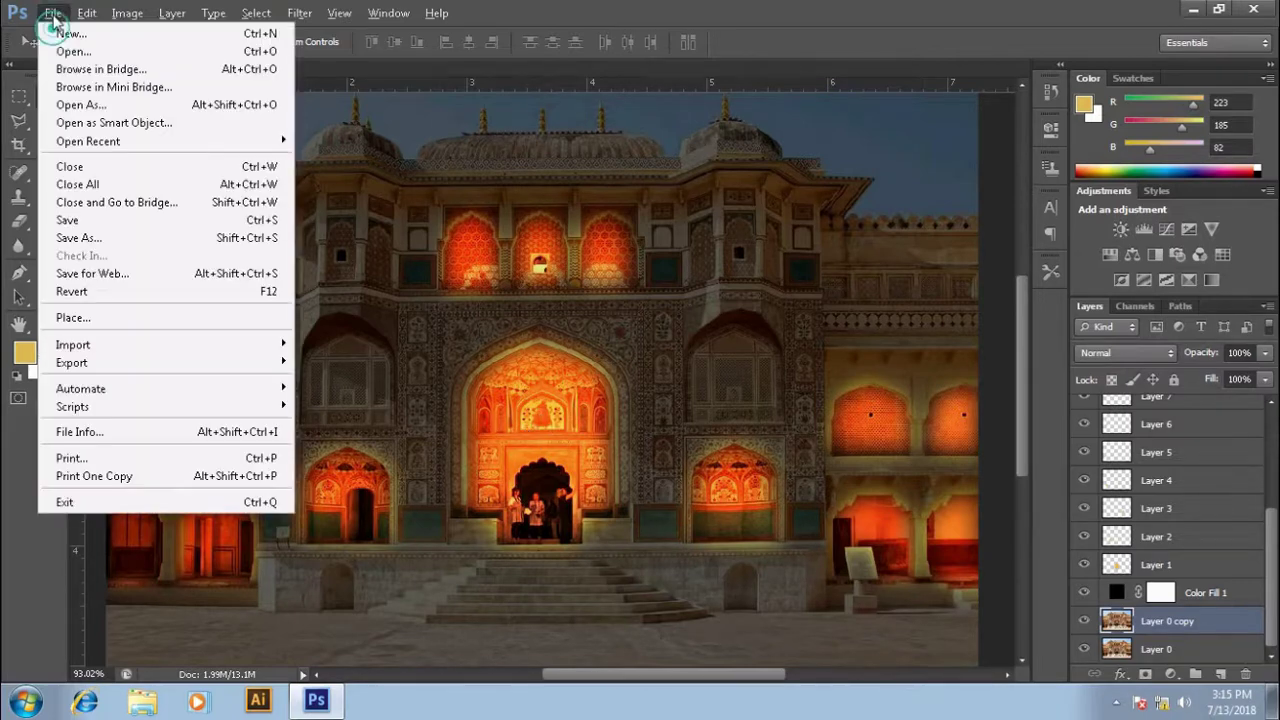
pyautogui.click(133, 276)
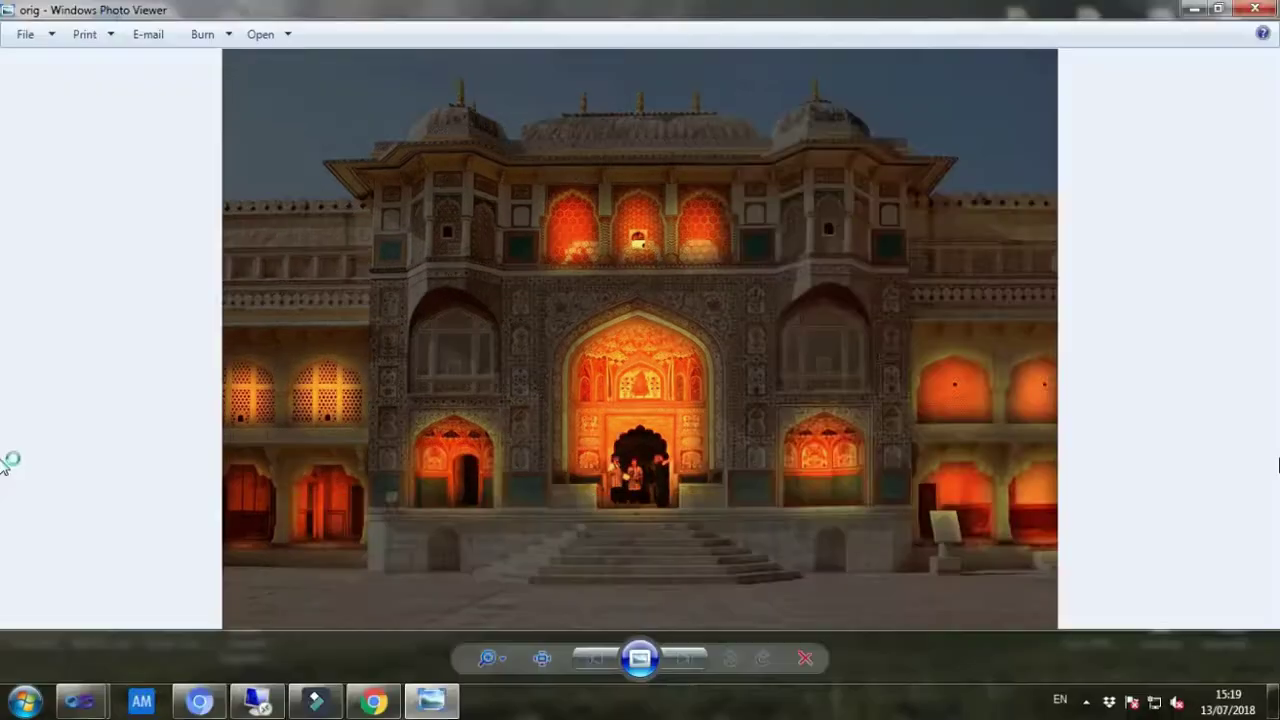